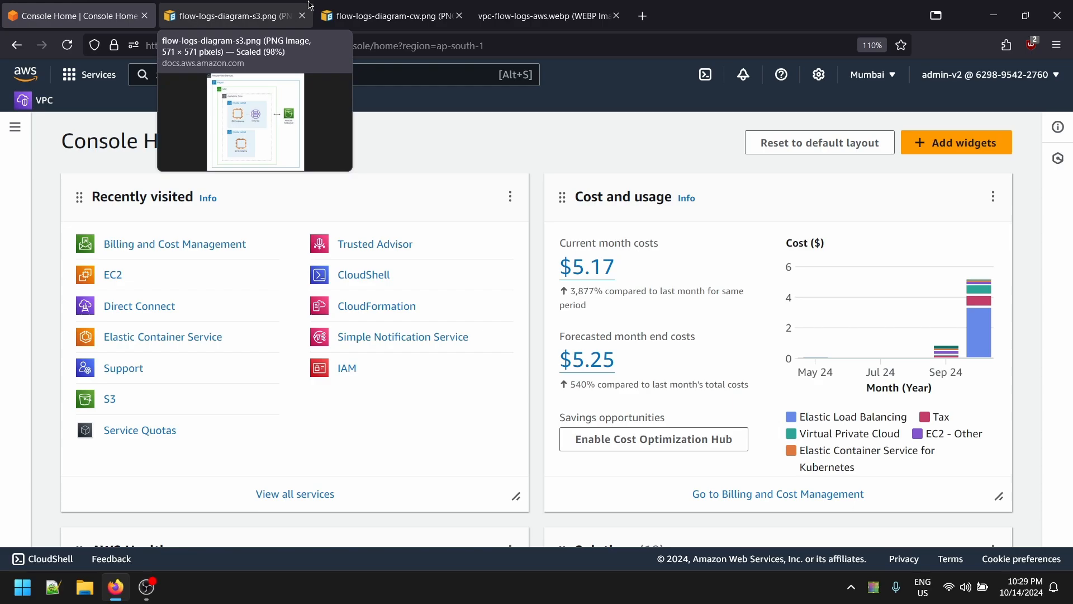
- Open S3 from the console home and start a new bucket in ap-south-1 (Mumbai)
click(366, 20)
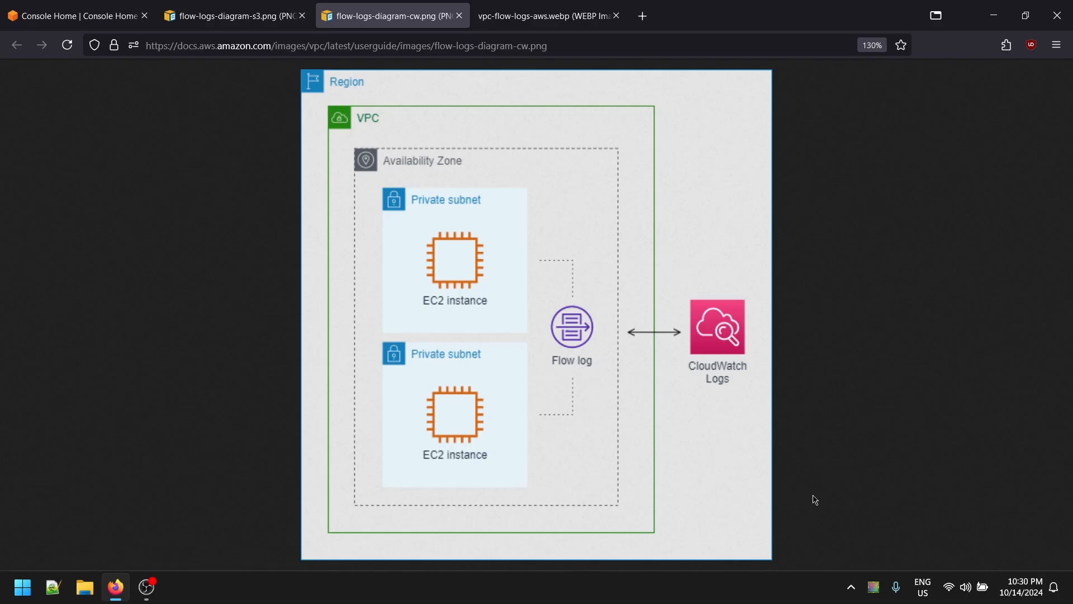
click(109, 17)
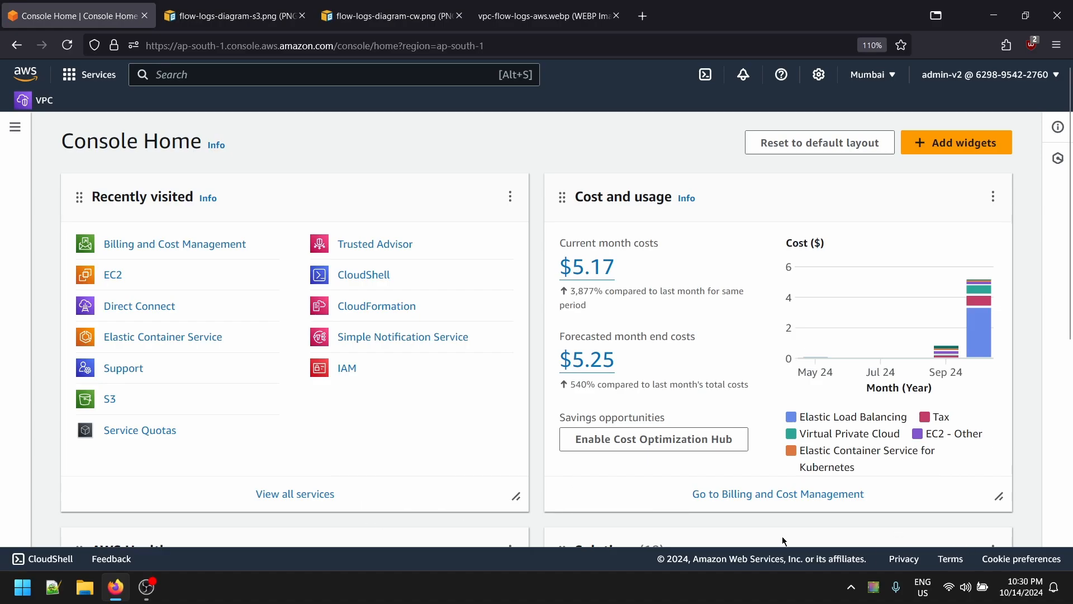
click(110, 401)
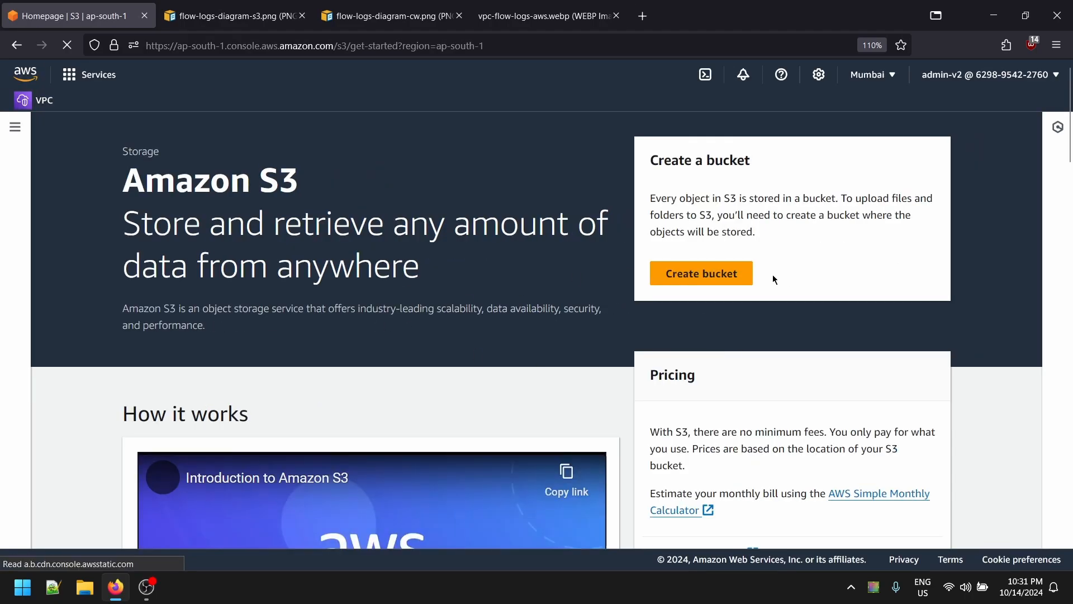
click(727, 274)
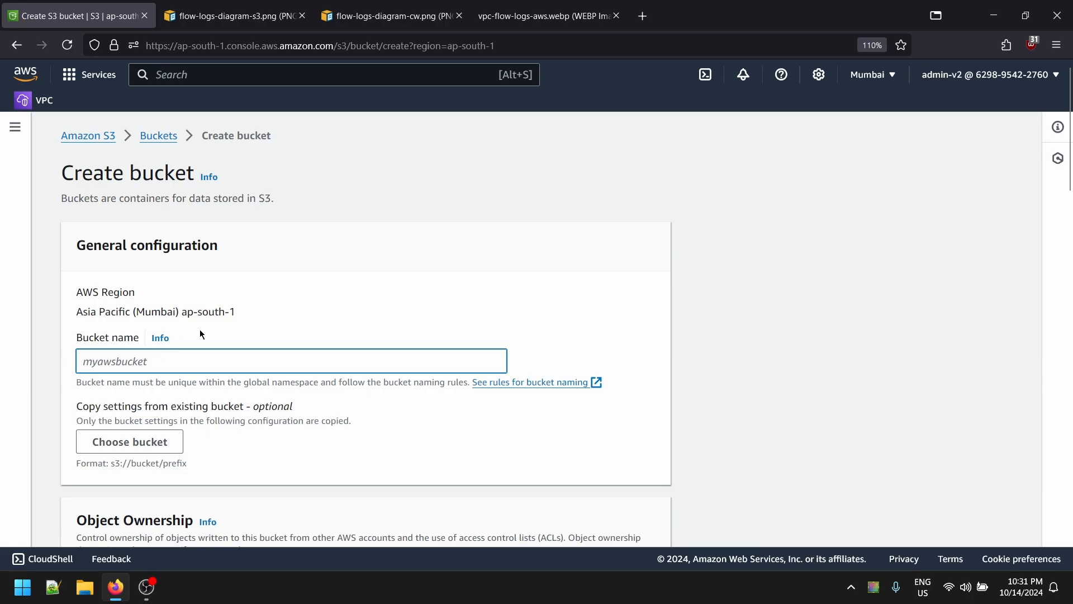
scroll(200, 334, down, 3)
drag(83, 231, 262, 239)
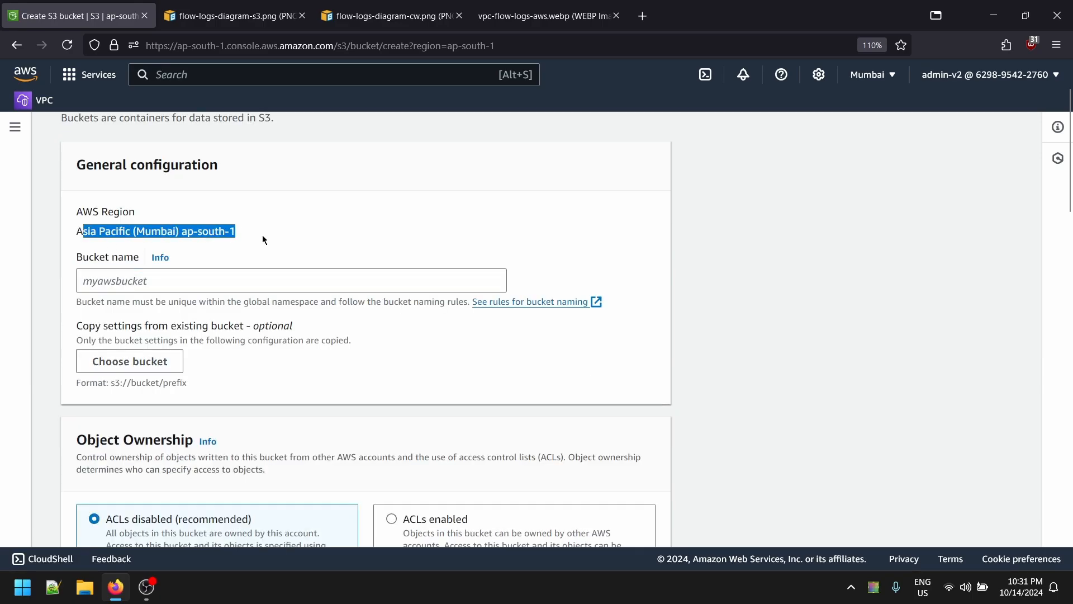
click(263, 236)
drag(145, 229, 206, 246)
- Name the bucket vpc-flow-logs-bucket-v1 and create it with default settings
click(217, 287)
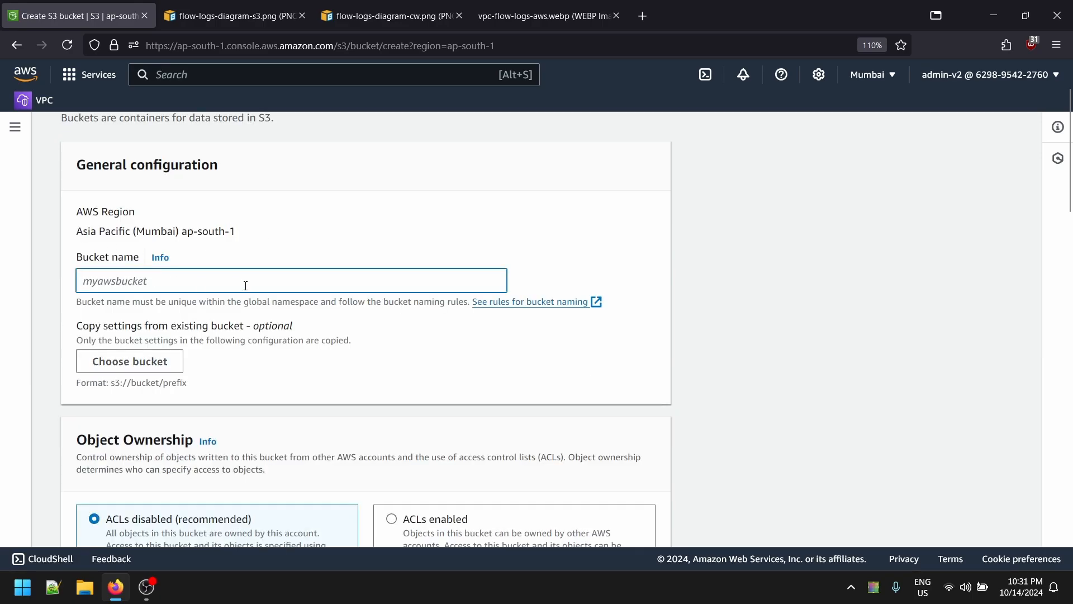
text(vpc)
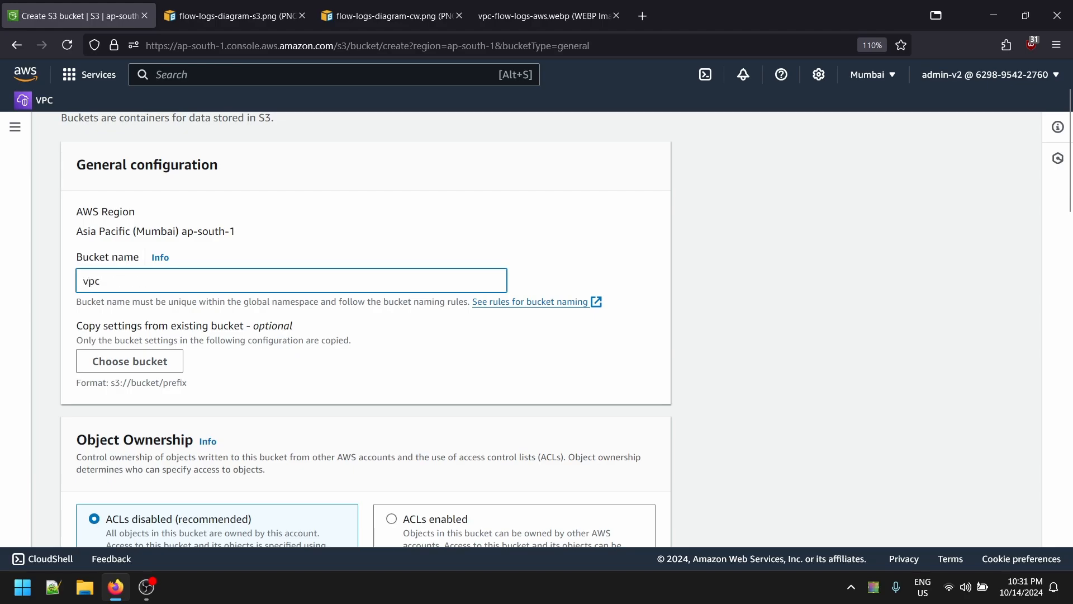
text(-flow-logs-bucket-v1)
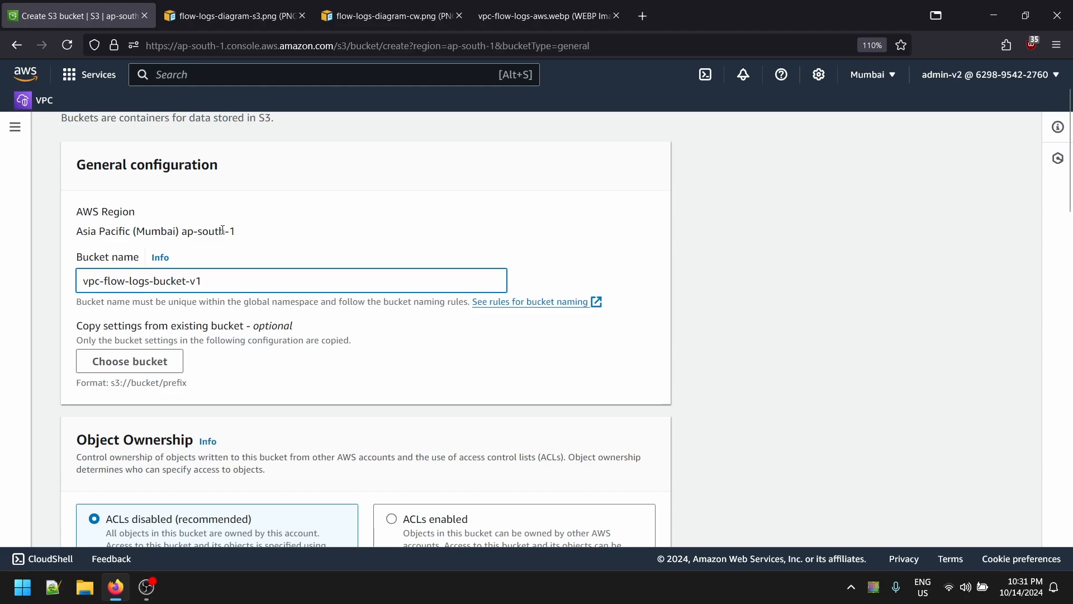
scroll(380, 274, down, 6)
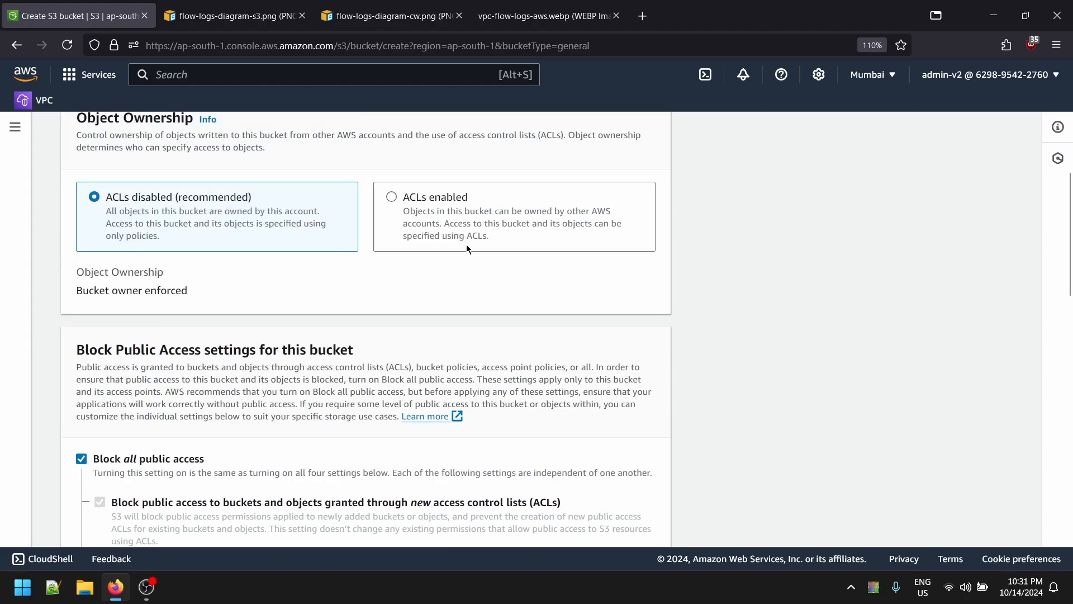
scroll(220, 254, down, 3)
scroll(110, 310, down, 6)
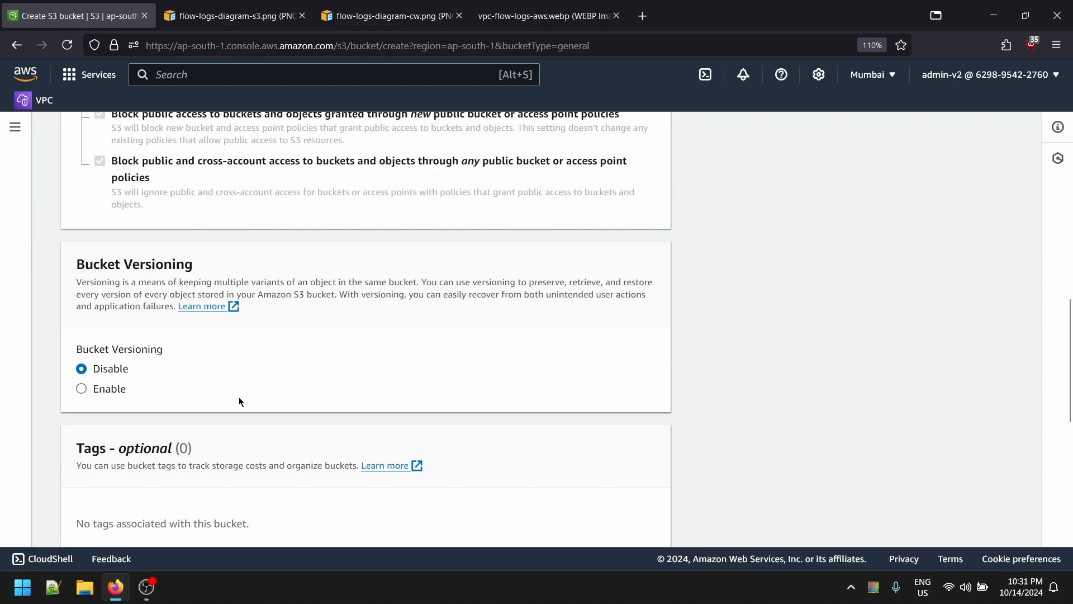
scroll(102, 341, down, 11)
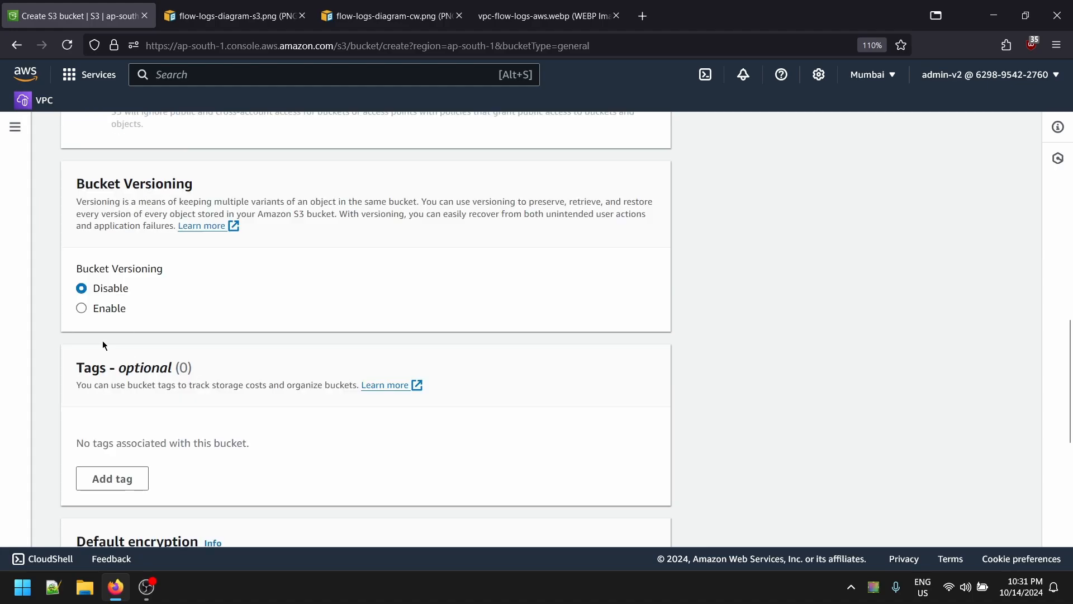
scroll(212, 288, up, 1)
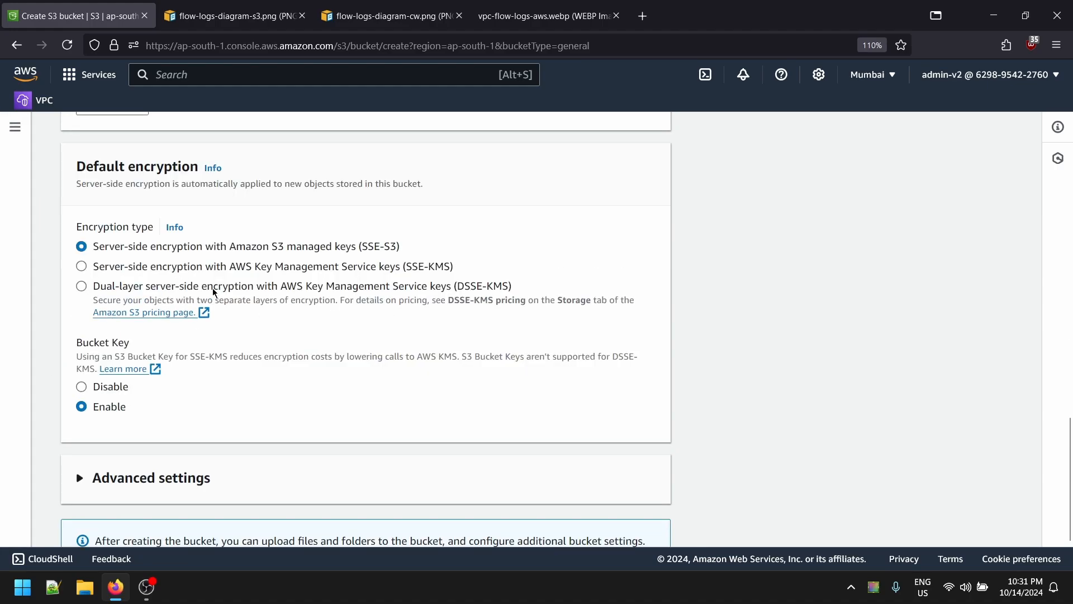
scroll(413, 380, down, 1)
click(625, 514)
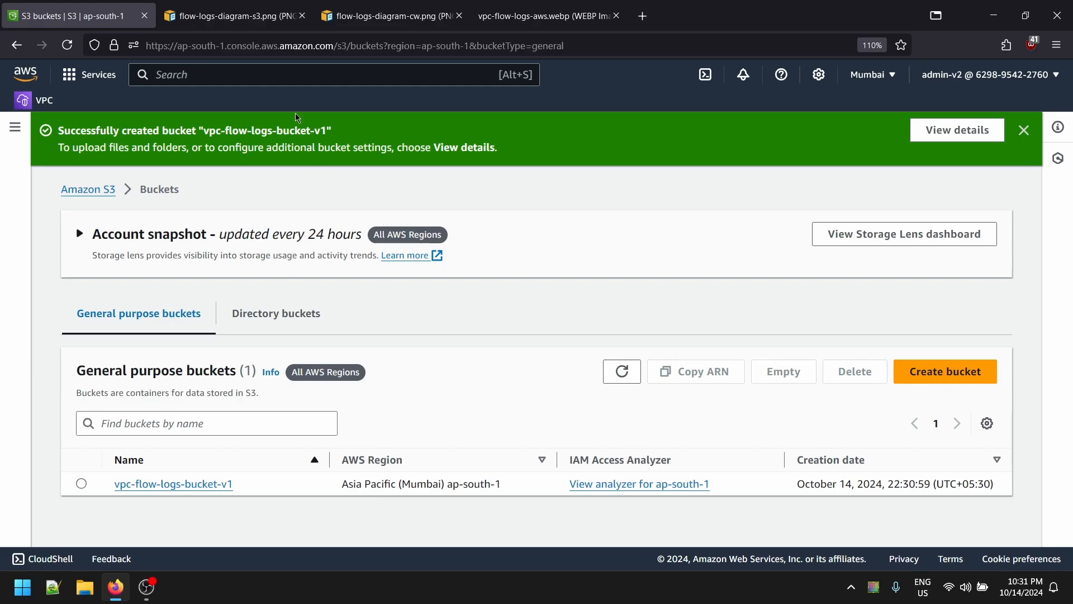
- Open the VPC console and start a VPC-only VPC named vpc-flow-logs
text(vpc)
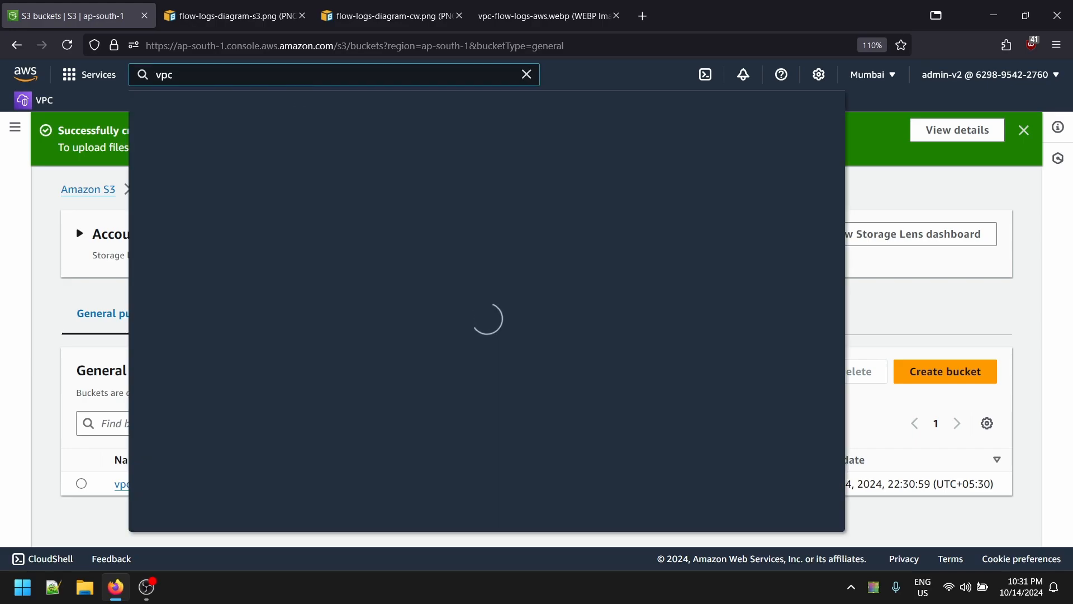
click(334, 199)
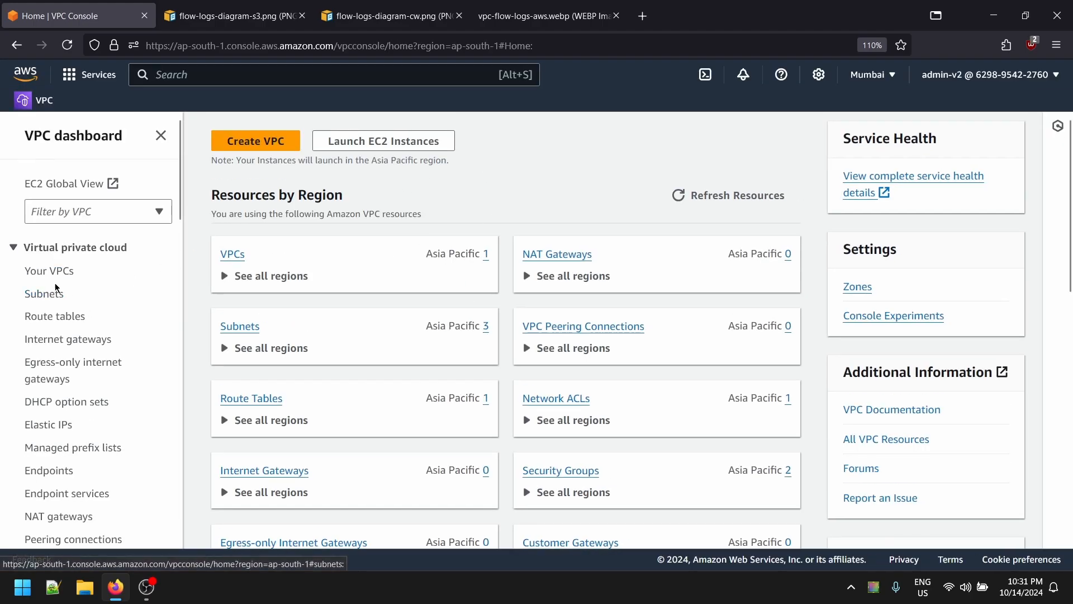
click(39, 270)
click(976, 134)
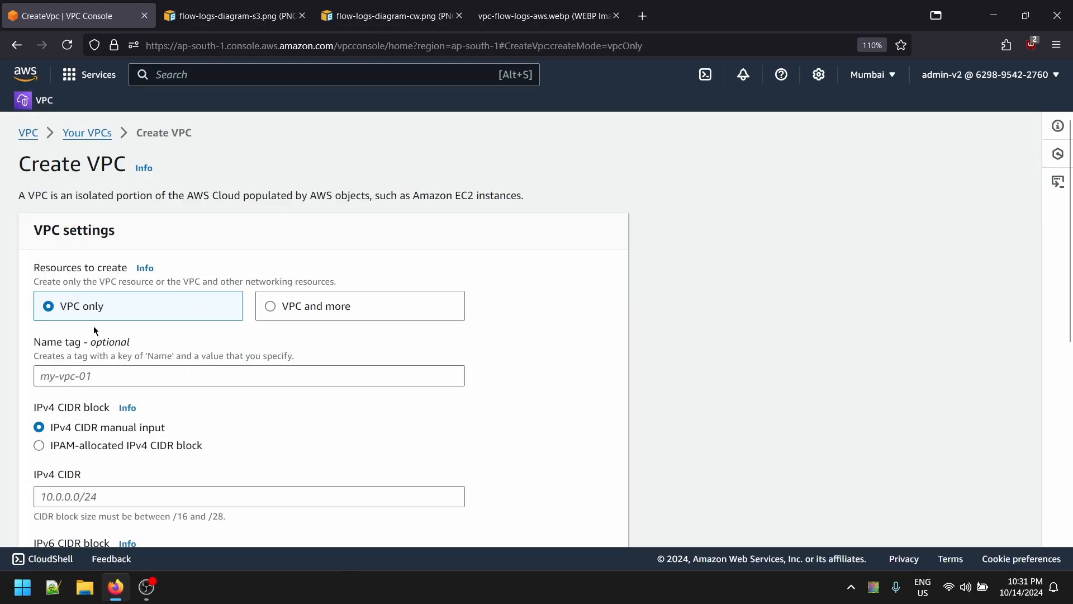
scroll(46, 361, down, 2)
click(47, 295)
text(v)
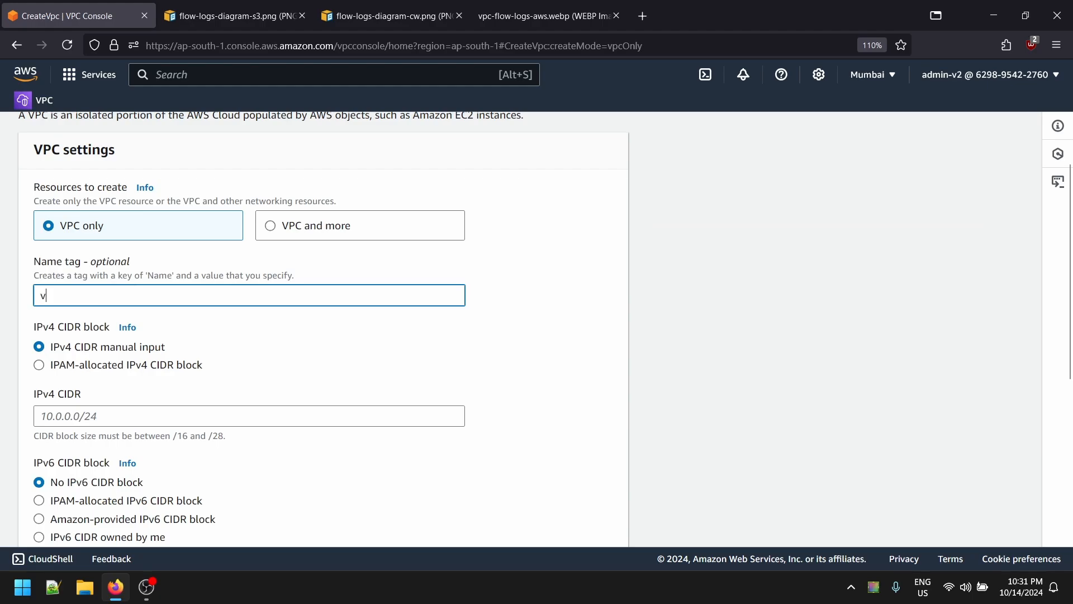
text(pc-flow -)
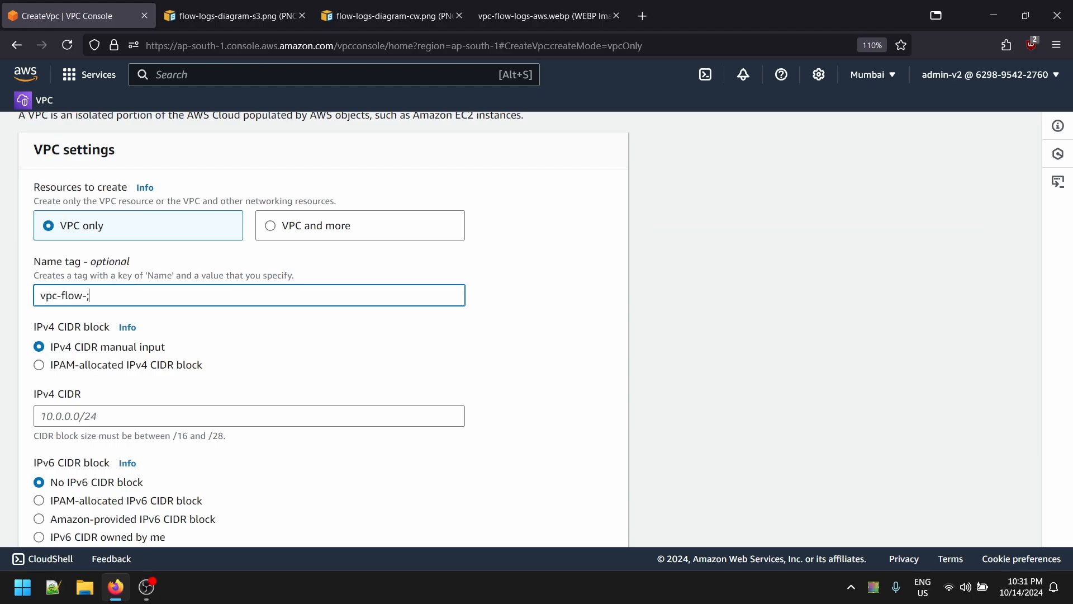
text(logs-vp)
key(BackSpace)
key(BackSpace)
key(BackSpace)
key(BackSpace)
- Set IPv4 CIDR 10.0.0.0/16 with no IPv6 block and create the VPC
scroll(67, 392, down, 2)
click(72, 334)
text(10.0.0)
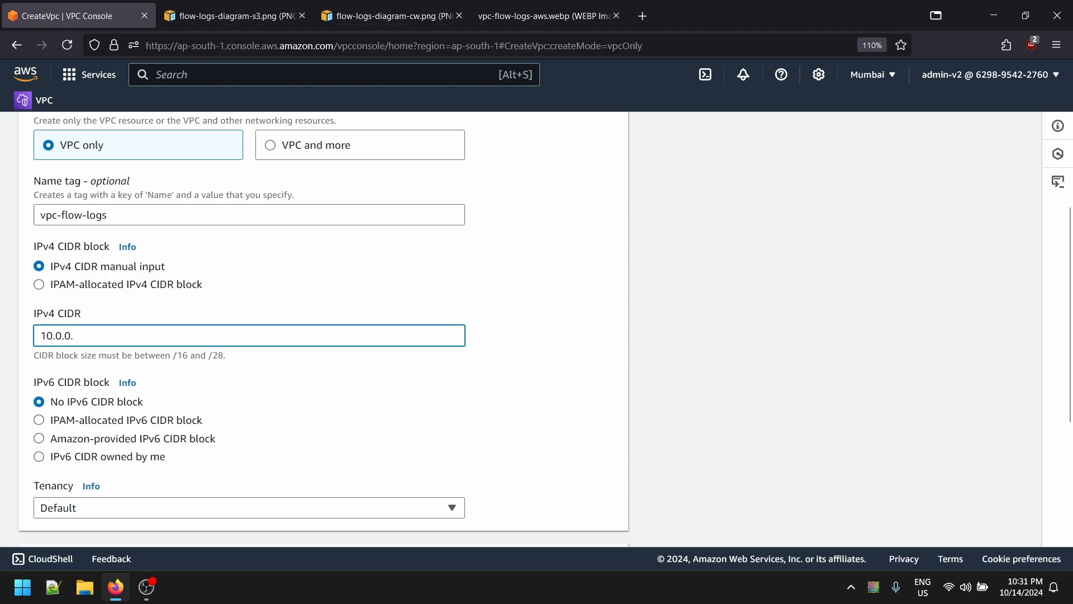
text(.0/16)
click(254, 382)
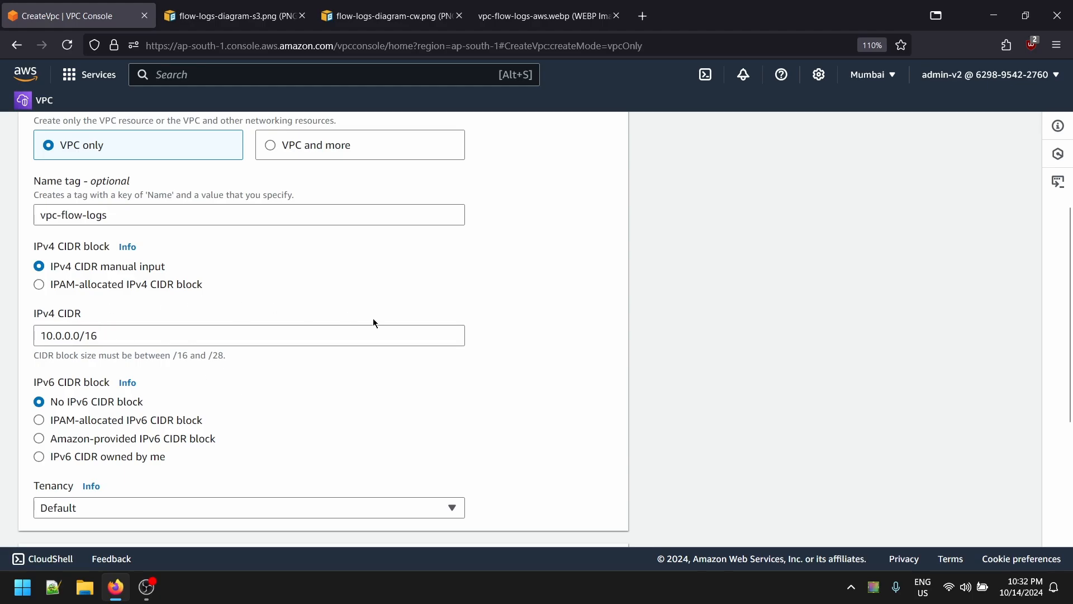
scroll(374, 323, down, 3)
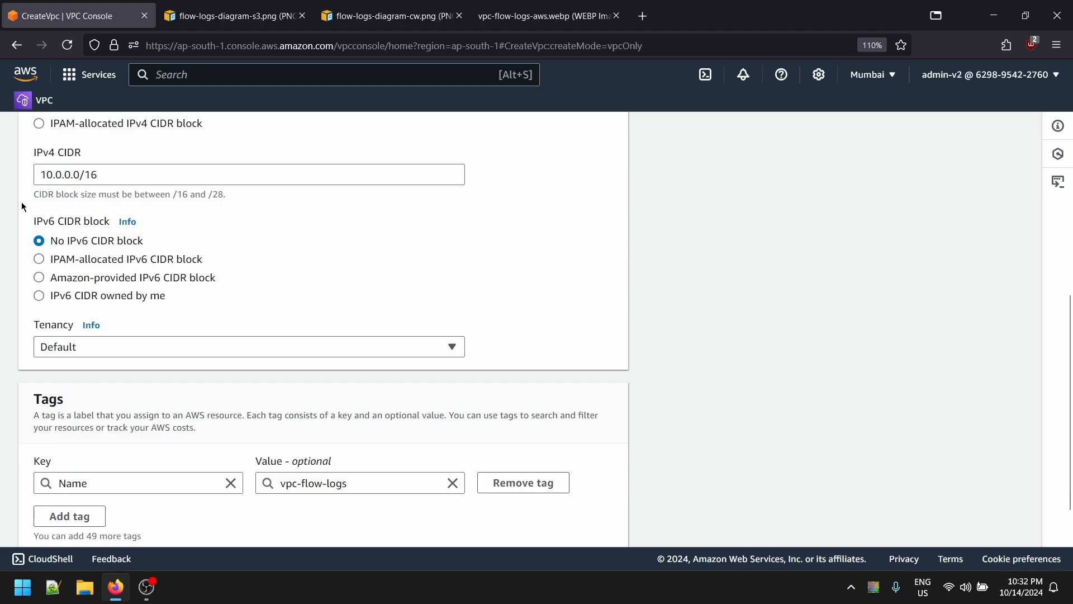
scroll(22, 206, down, 1)
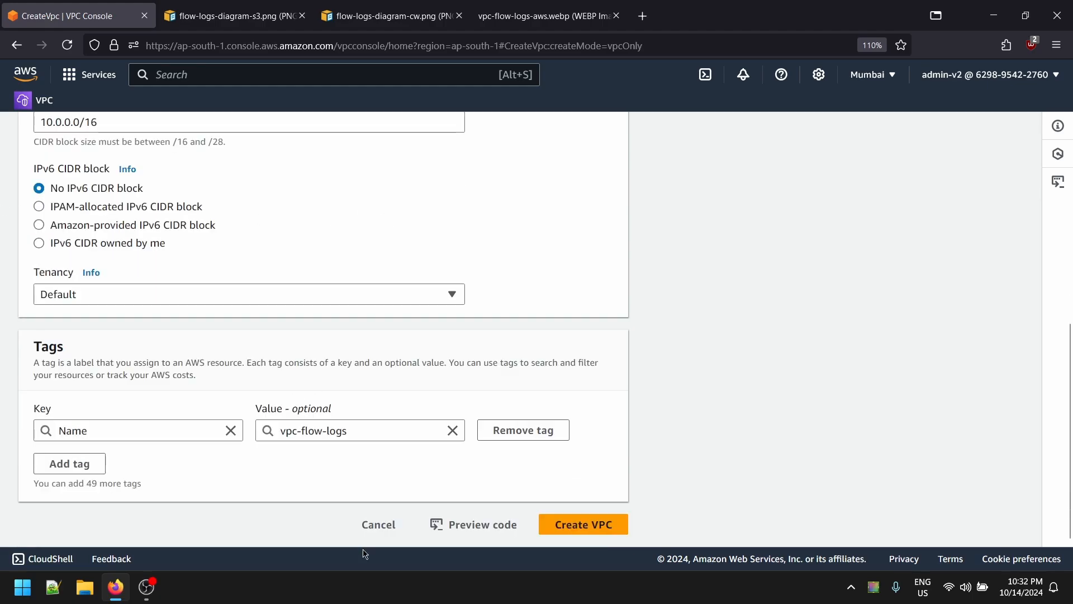
click(611, 534)
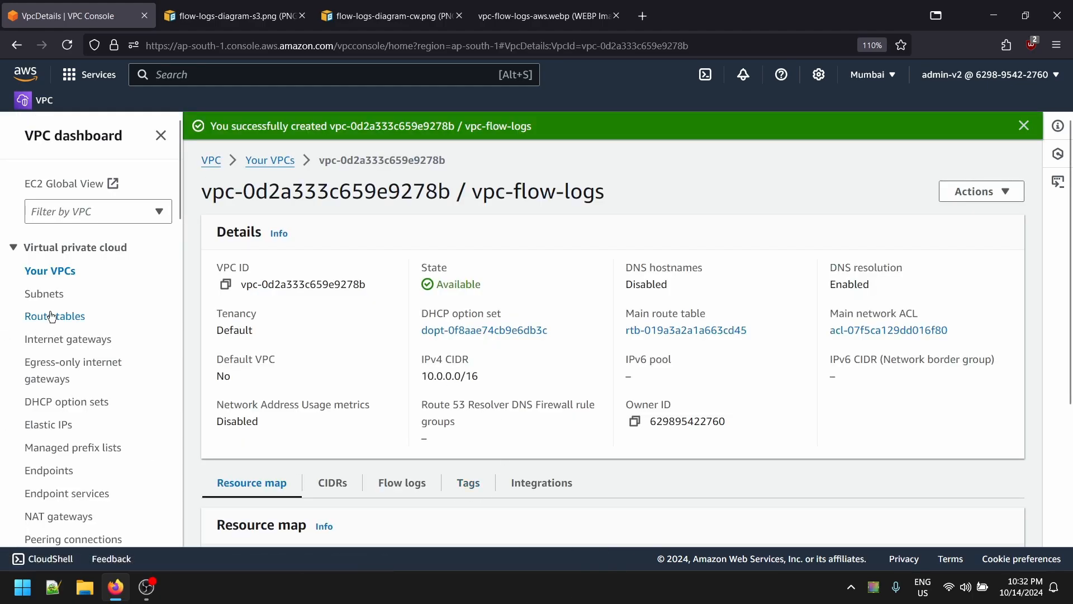
click(46, 293)
- Start a subnet in vpc-flow-logs named flow-logs-public-subnet-1a
click(975, 157)
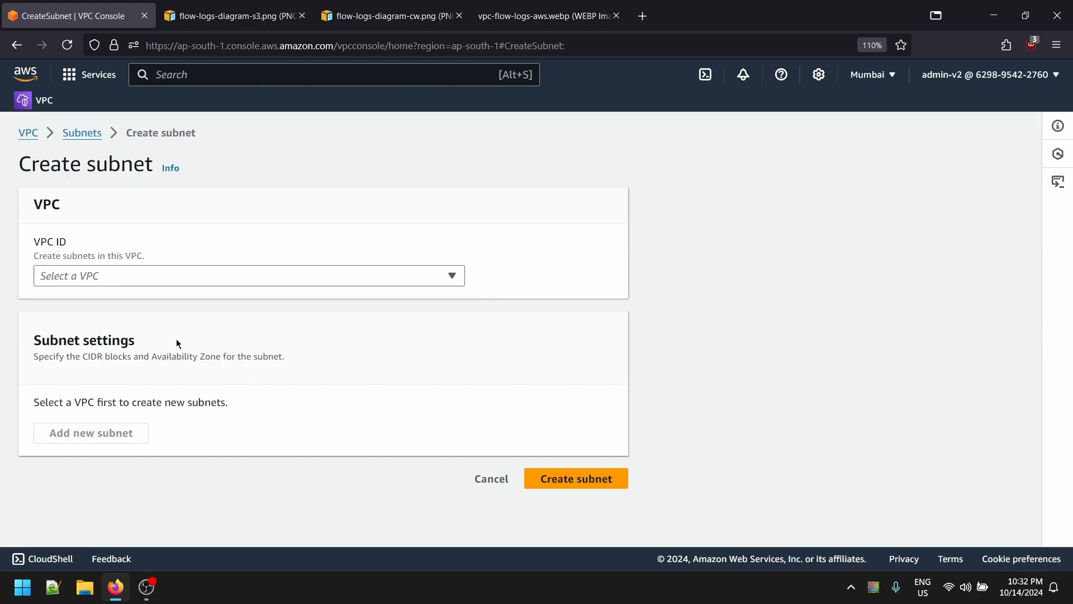
click(184, 276)
click(118, 365)
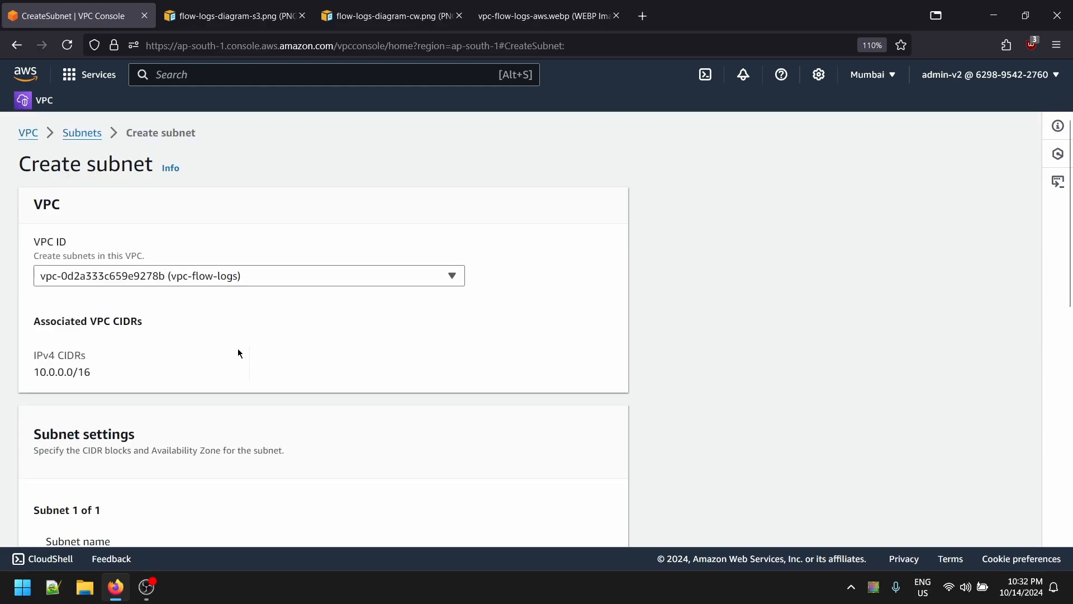
scroll(238, 353, down, 3)
click(128, 406)
text(p)
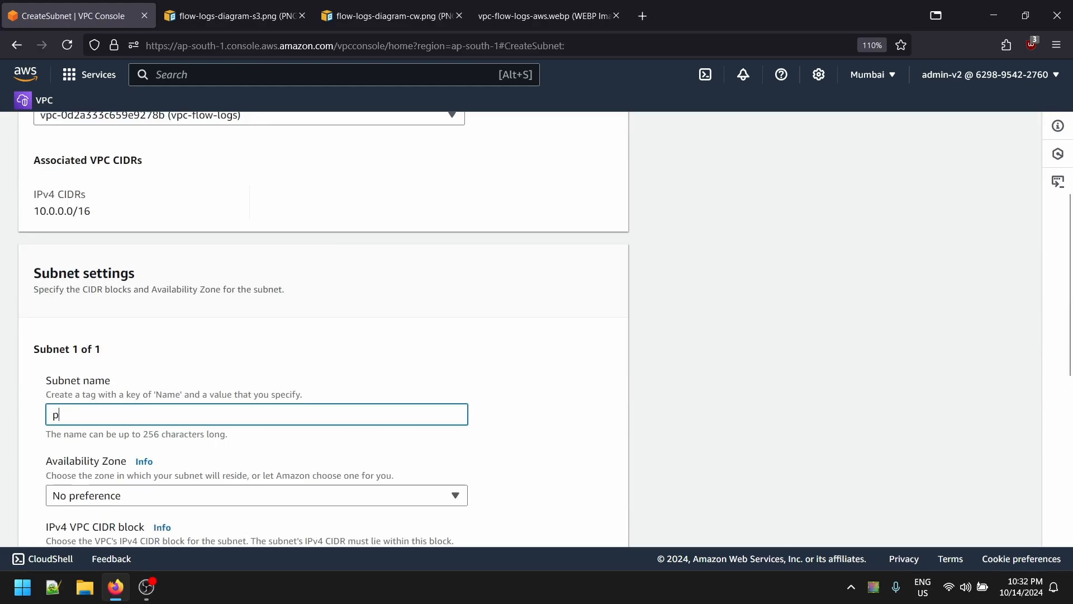
text(ublic-subnet)
key(BackSpace)
key(BackSpace)
key(BackSpace)
key(BackSpace)
key(BackSpace)
key(BackSpace)
key(BackSpace)
key(BackSpace)
key(BackSpace)
key(BackSpace)
key(BackSpace)
key(BackSpace)
key(BackSpace)
text(flow-logs-public-)
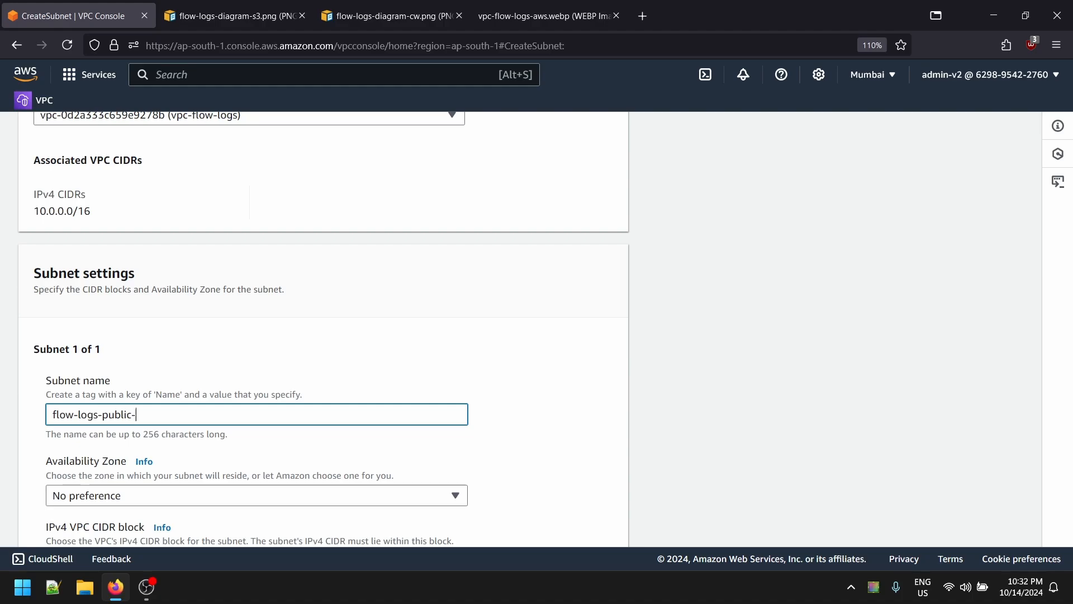
text(subnet-v1)
key(BackSpace)
key(BackSpace)
click(212, 494)
click(477, 418)
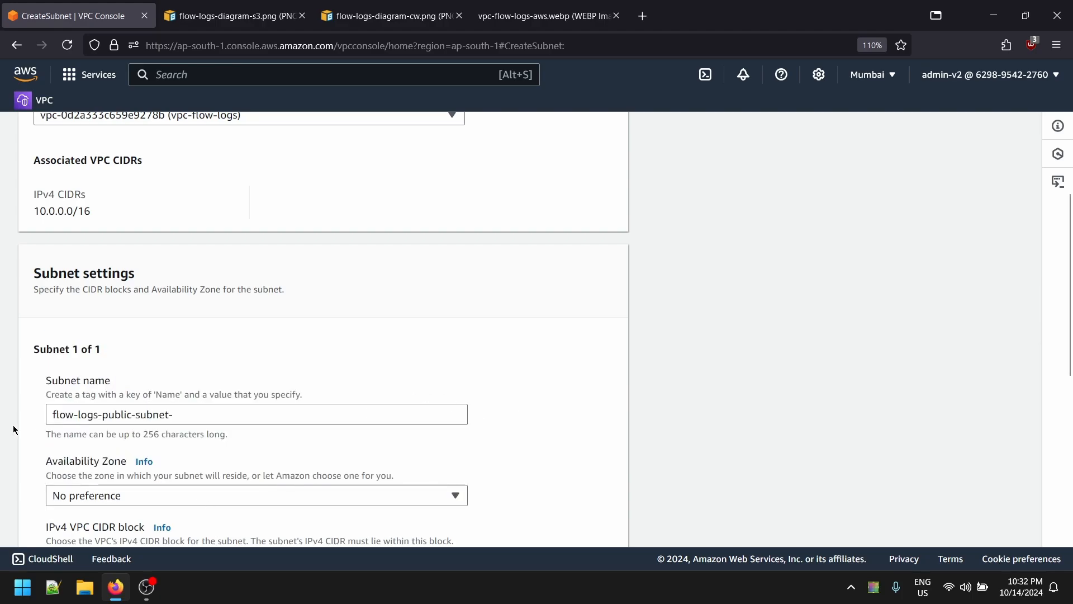
click(187, 412)
text(1a)
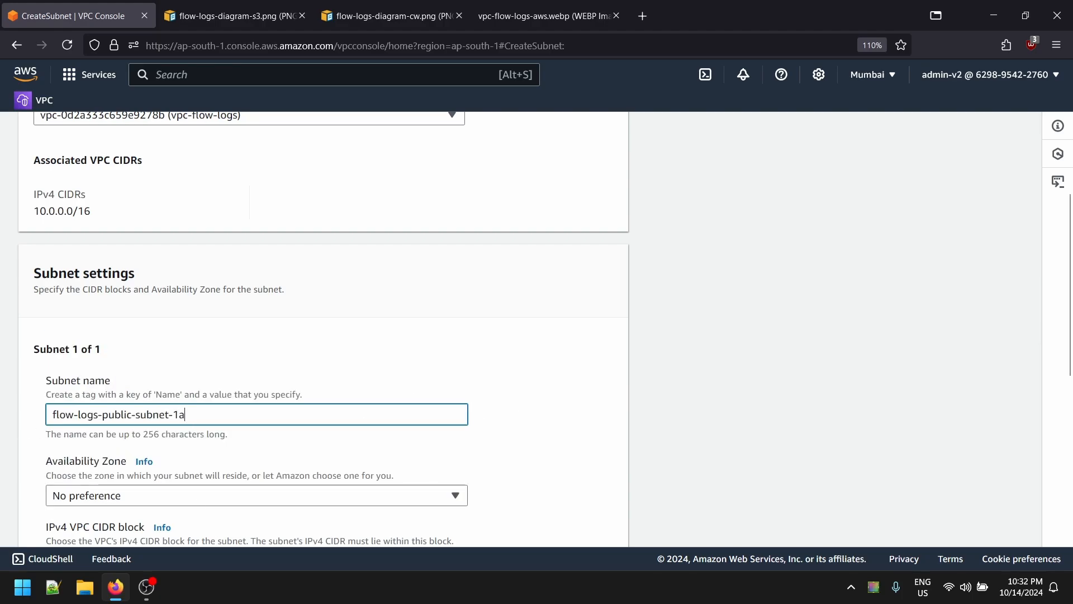
- Place the subnet in ap-south-1a with CIDR 10.0.1.0/24 and create it
click(136, 495)
click(211, 388)
scroll(209, 387, down, 5)
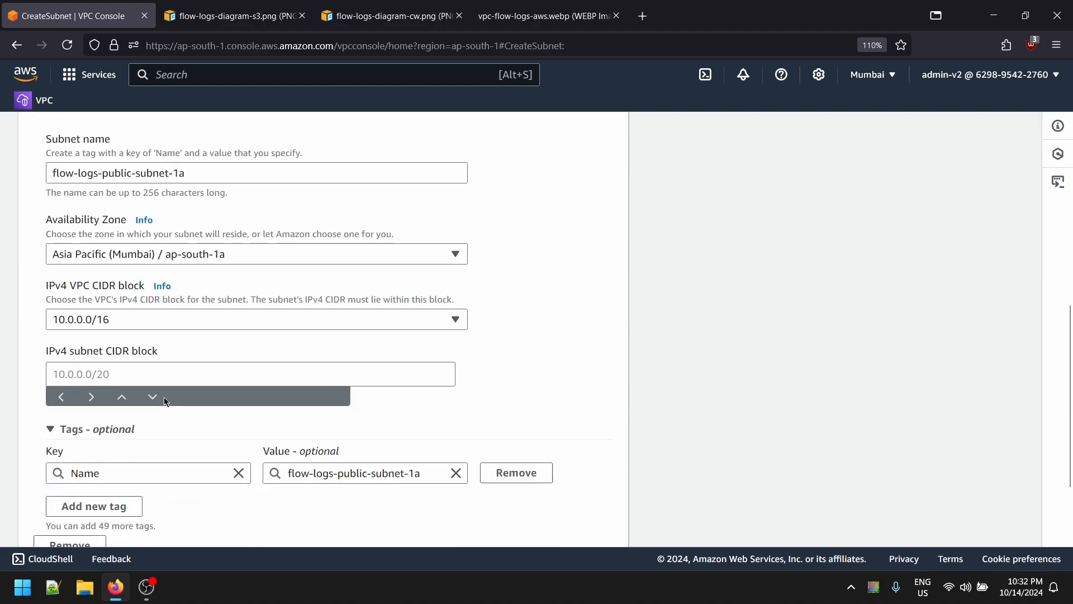
click(105, 372)
text(101)
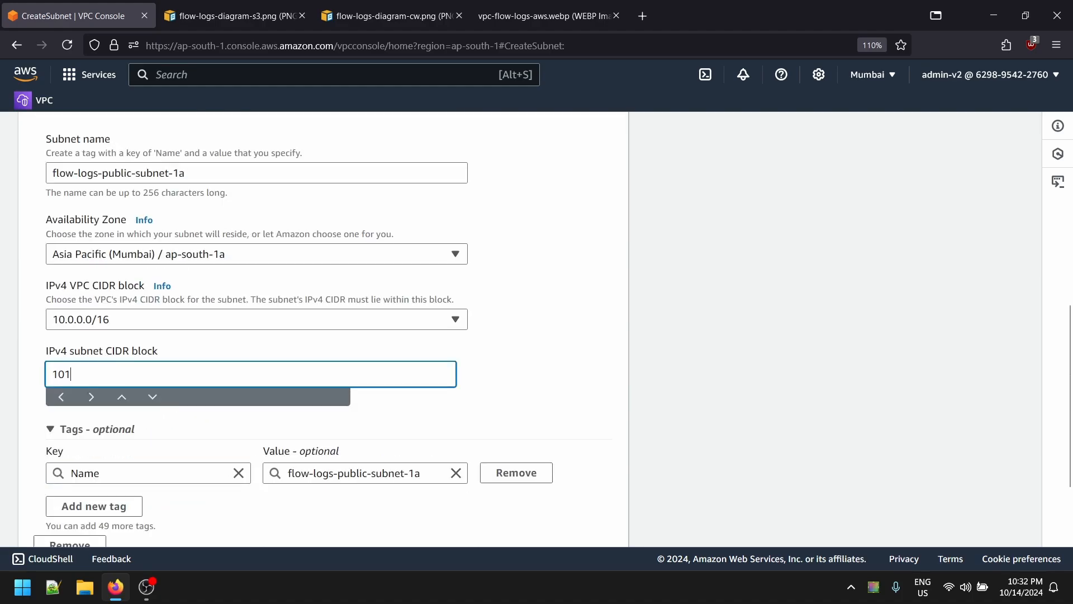
text(.0.1.0)
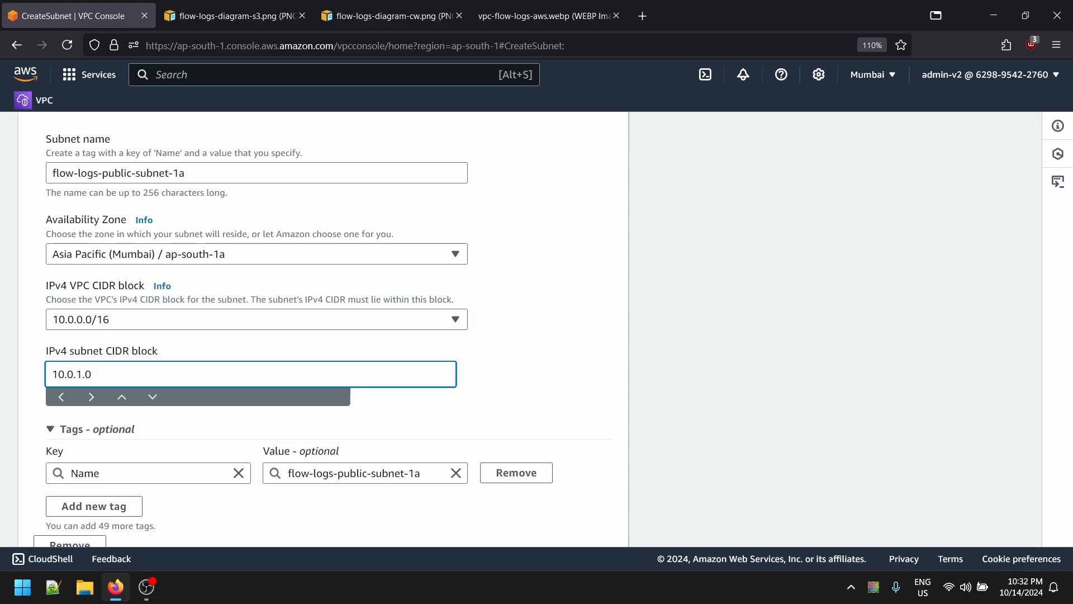
text(/24)
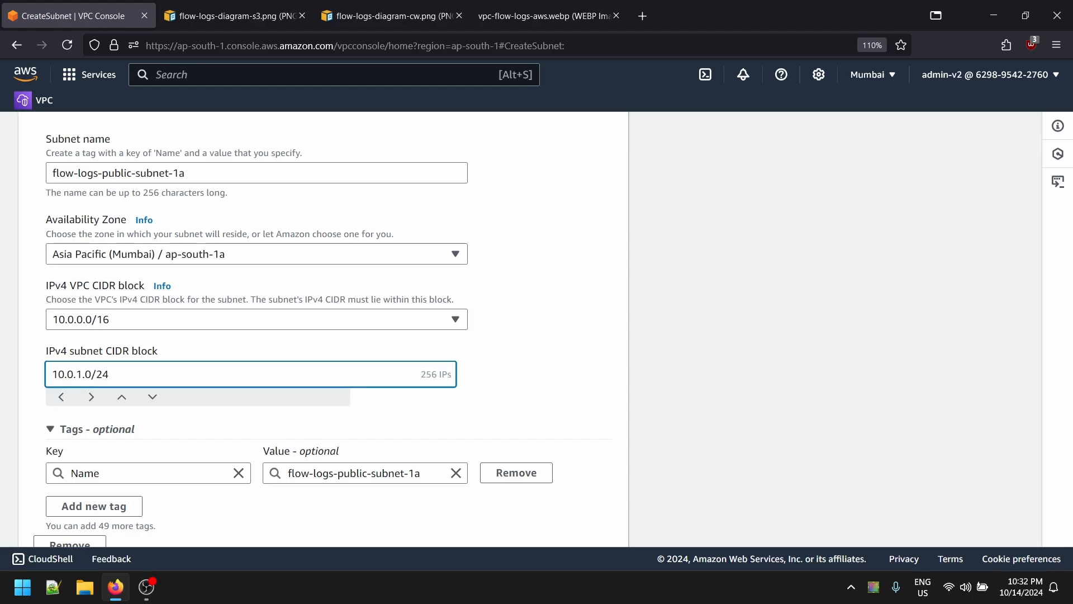
click(157, 427)
scroll(218, 357, up, 3)
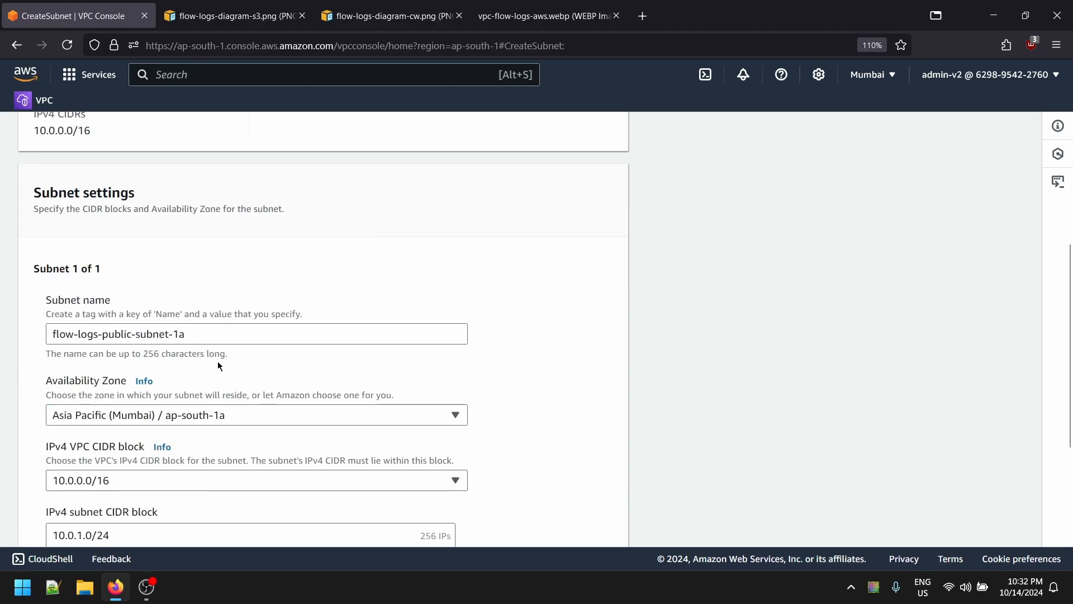
drag(44, 379, 283, 395)
click(283, 395)
scroll(378, 391, down, 3)
click(606, 525)
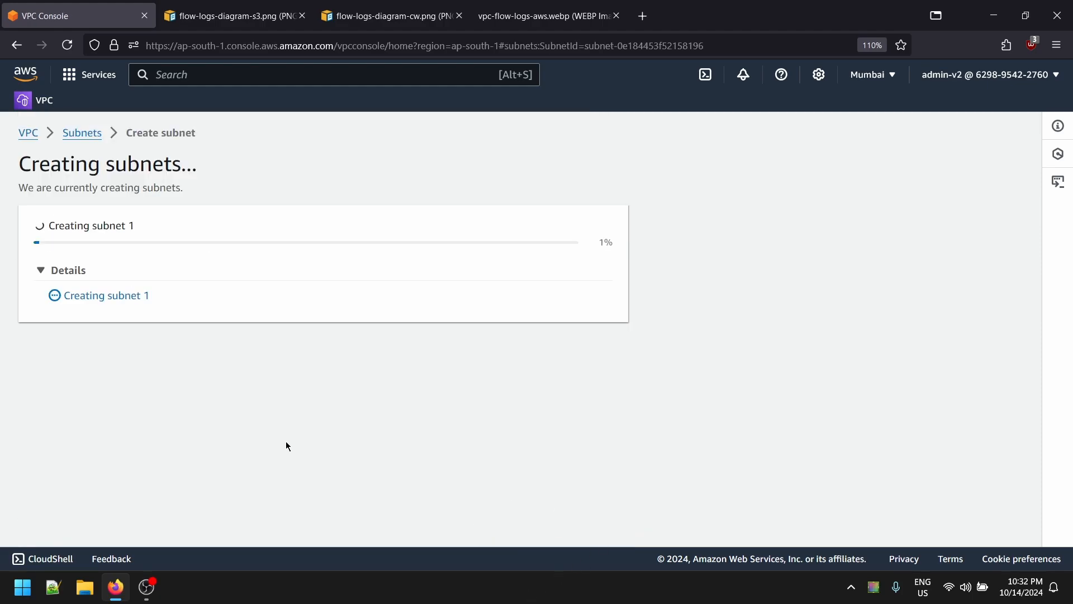
- Copy the public subnet's name from the subnets list to reuse for the private subnet
click(935, 162)
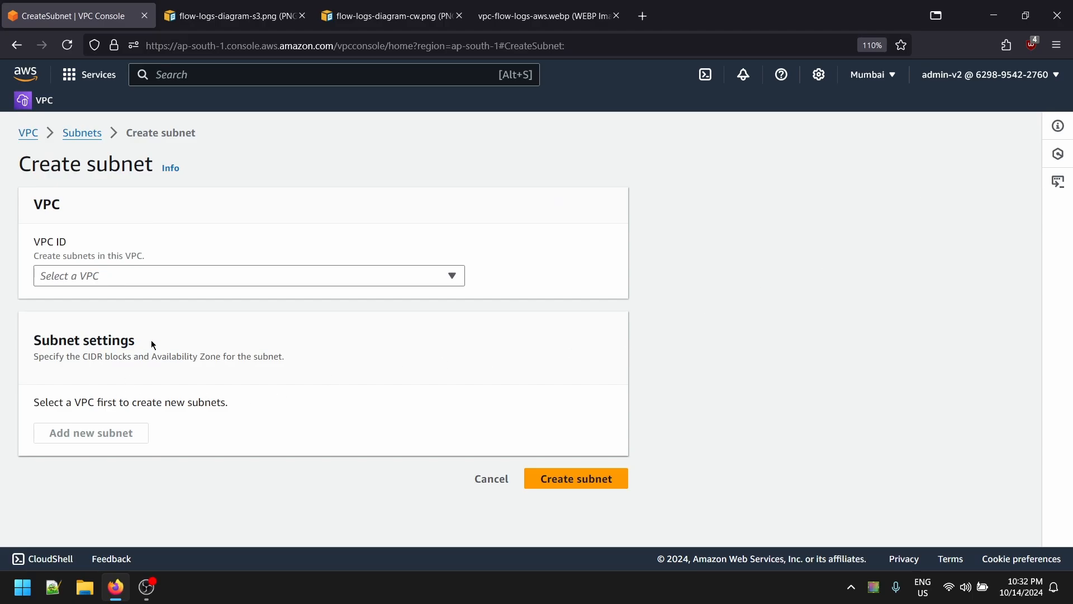
click(202, 277)
click(210, 274)
click(212, 274)
click(168, 370)
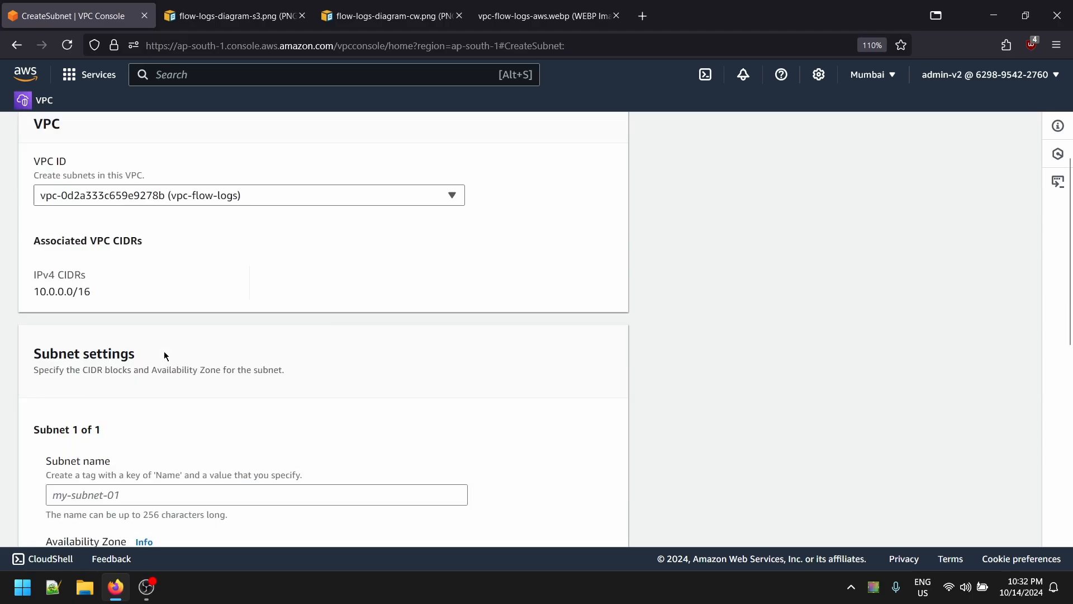
scroll(167, 352, down, 3)
click(188, 330)
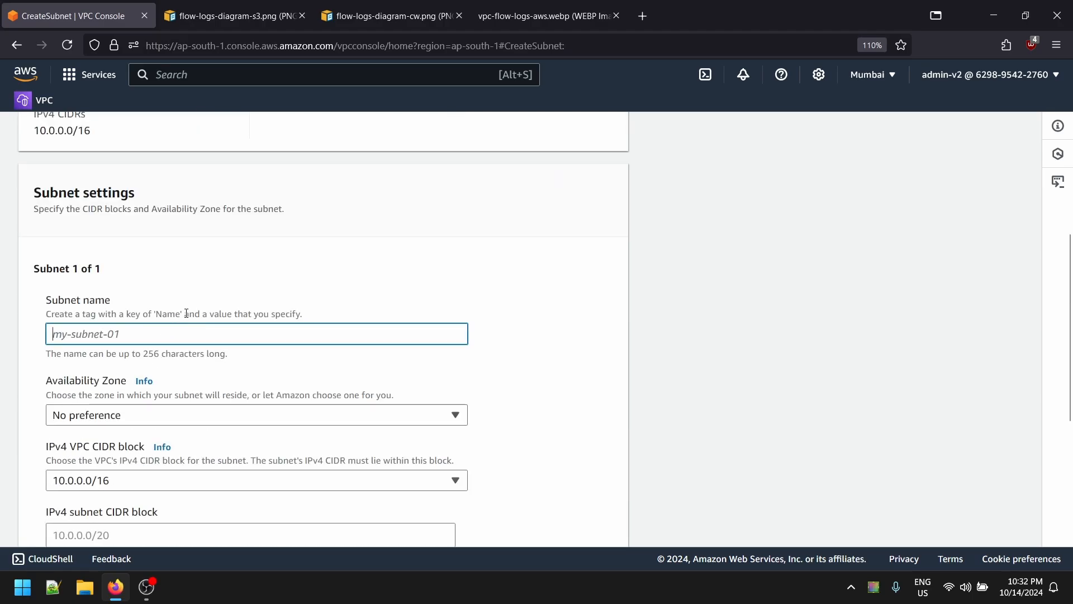
scroll(187, 313, up, 4)
click(85, 133)
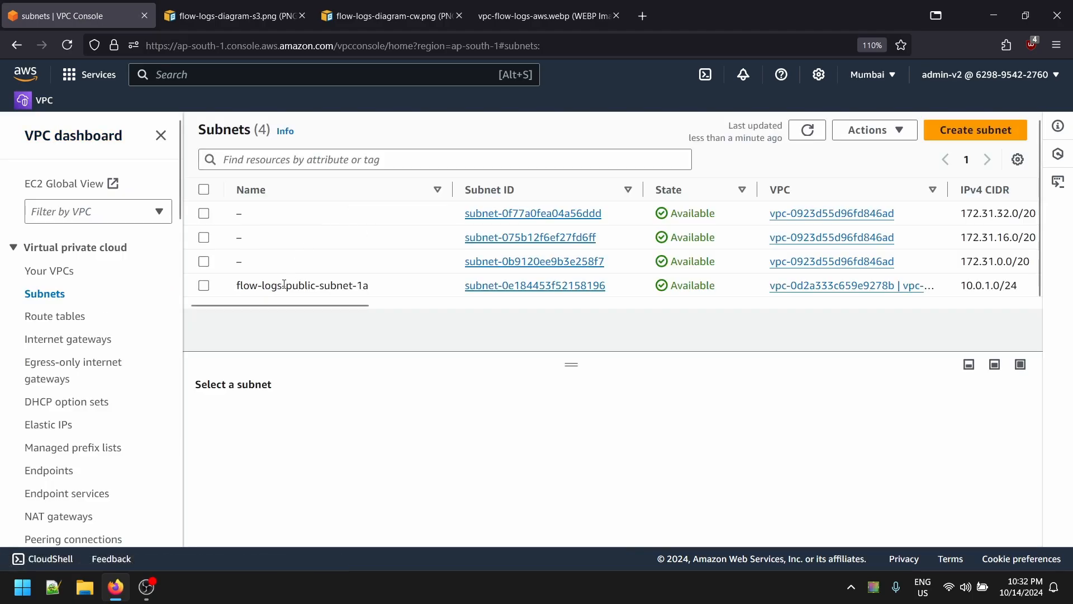
click(369, 286)
triple_click(278, 286)
key(ctrl+c)
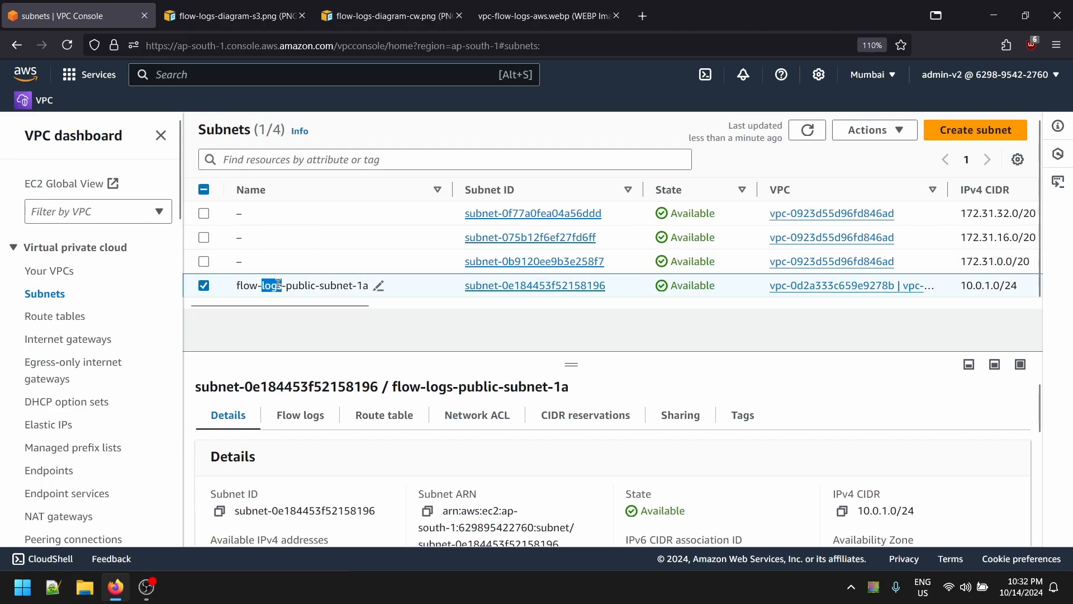
- Start a new subnet in vpc-flow-logs named flow-logs-private-subnet-1a
click(971, 127)
click(246, 276)
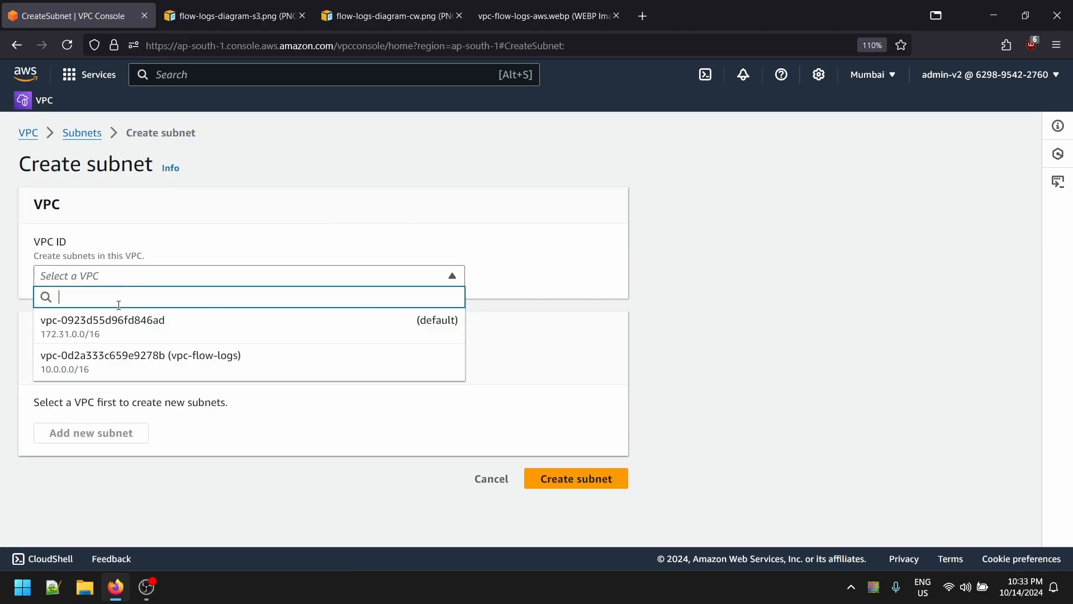
click(312, 362)
scroll(315, 391, down, 2)
click(102, 496)
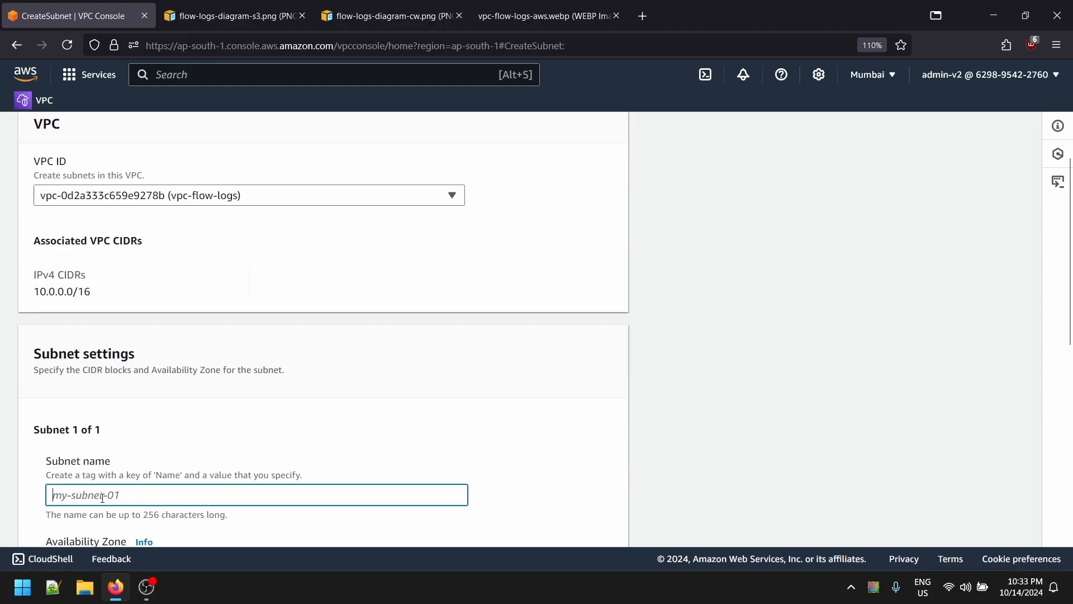
key(ctrl+v)
double_click(141, 495)
double_click(118, 495)
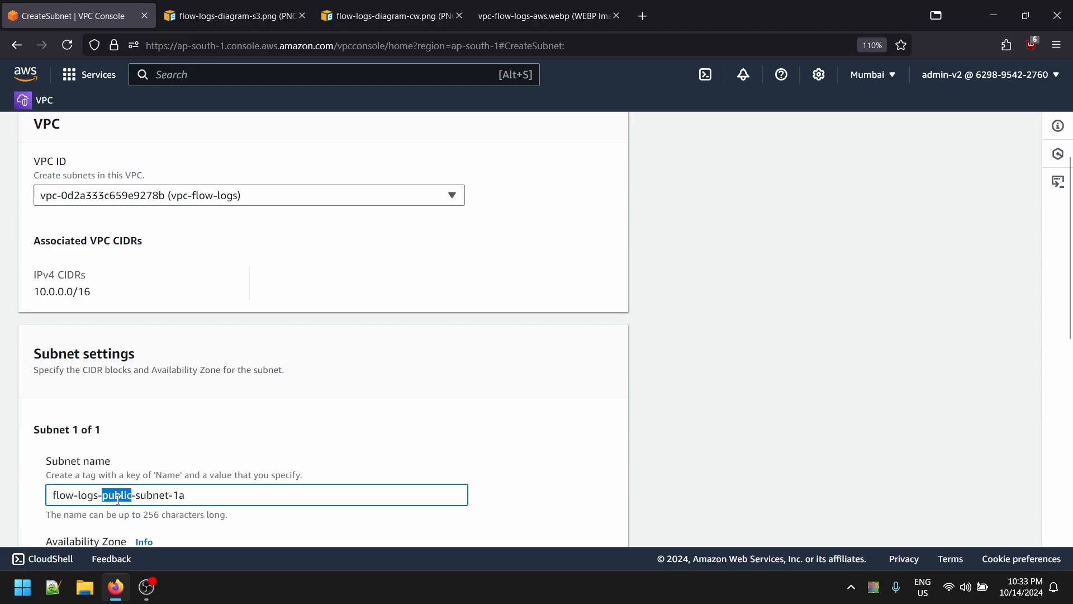
text(private)
- Put the private subnet in ap-south-1a with CIDR 10.0.2.0/24 and create it
scroll(166, 513, down, 3)
click(361, 334)
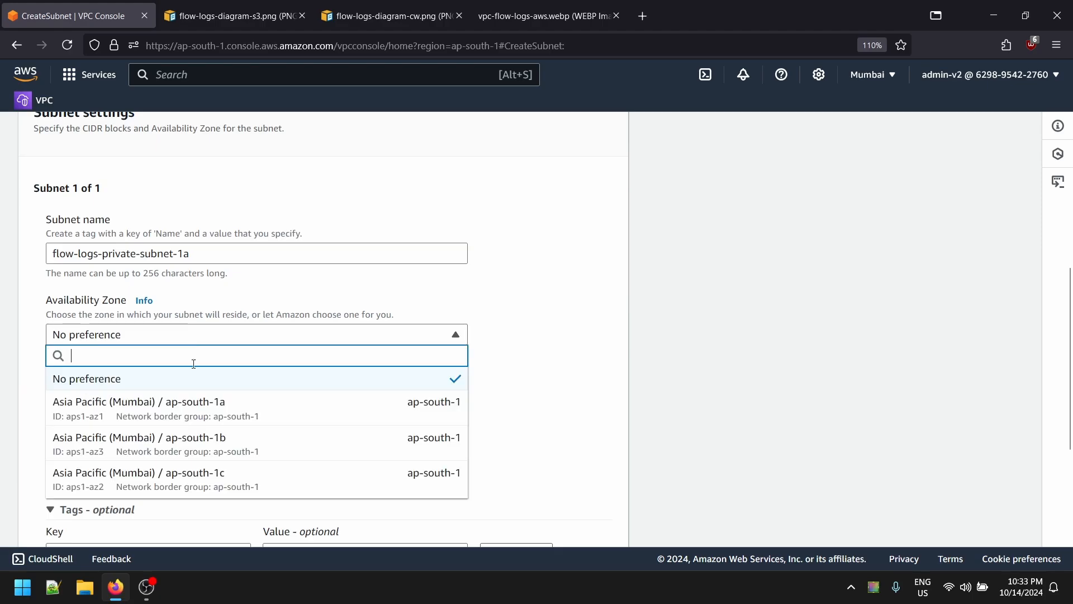
click(276, 419)
click(165, 373)
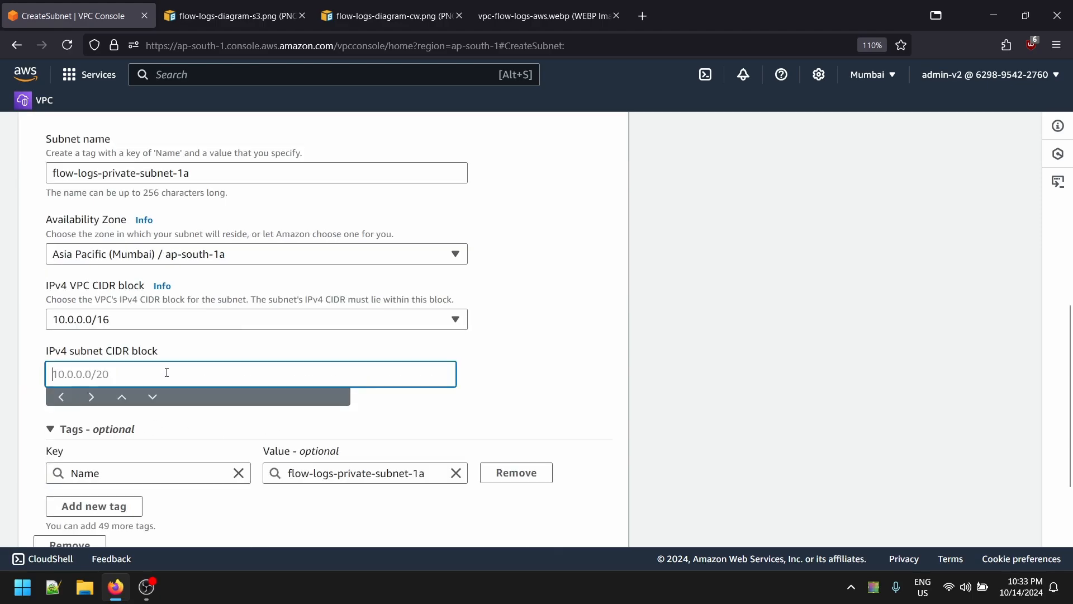
text(10)
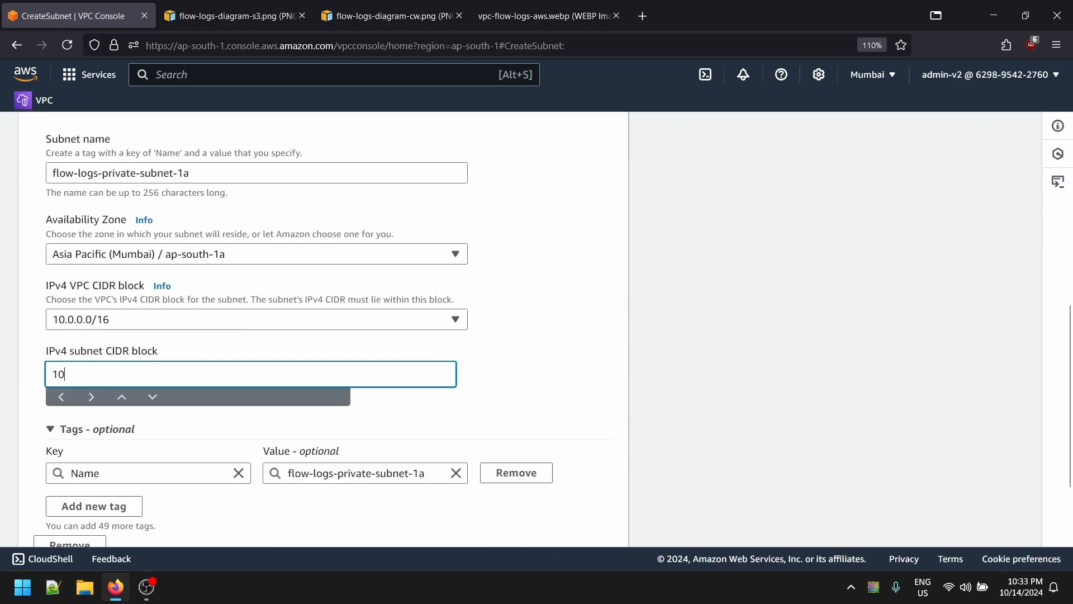
text(.0.2)
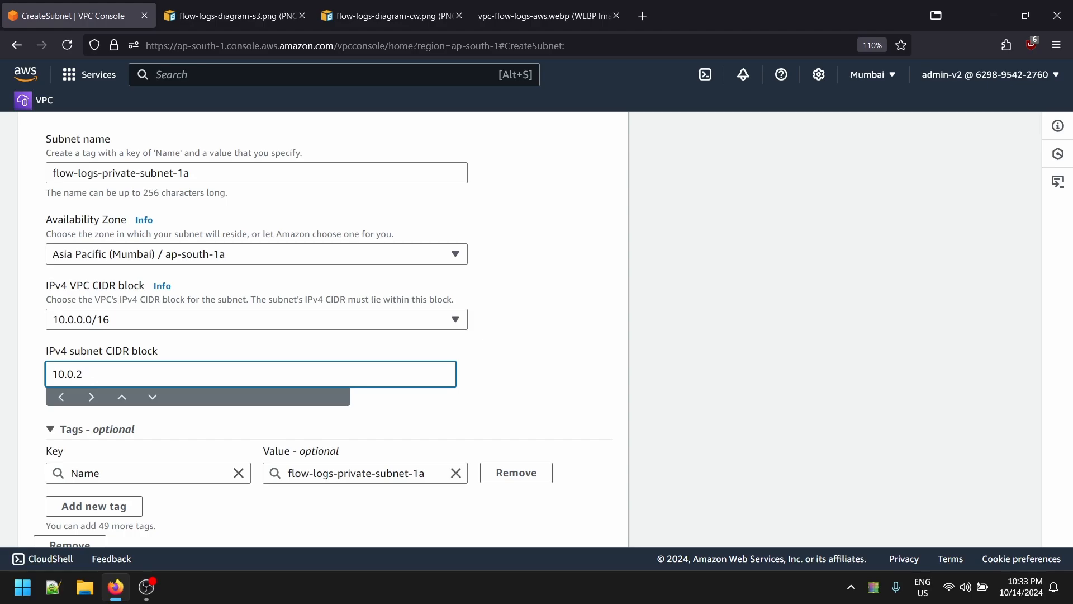
text(.0/24)
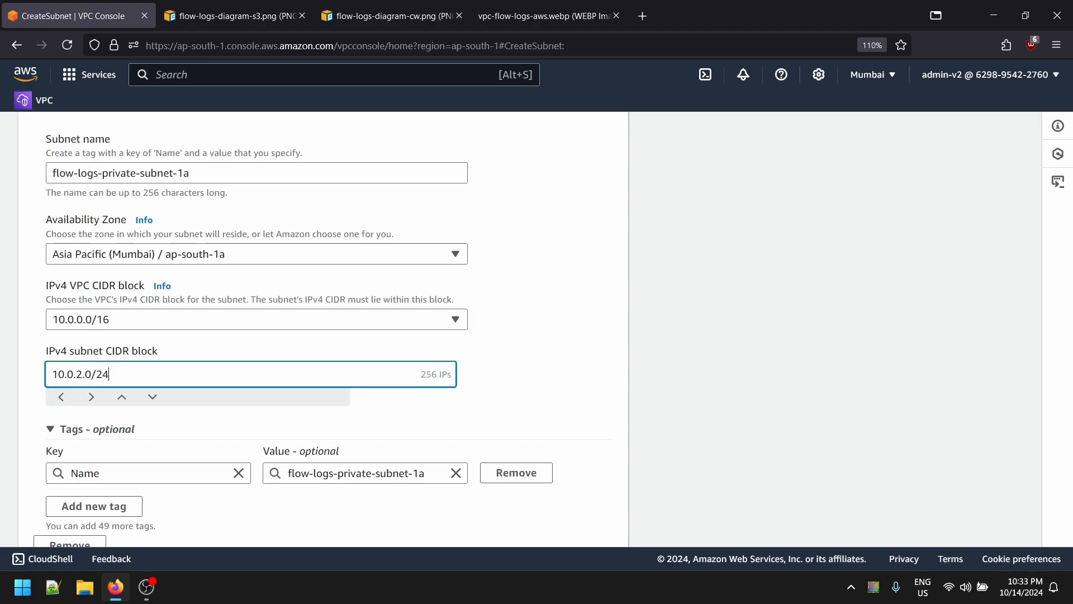
scroll(639, 565, down, 2)
click(575, 524)
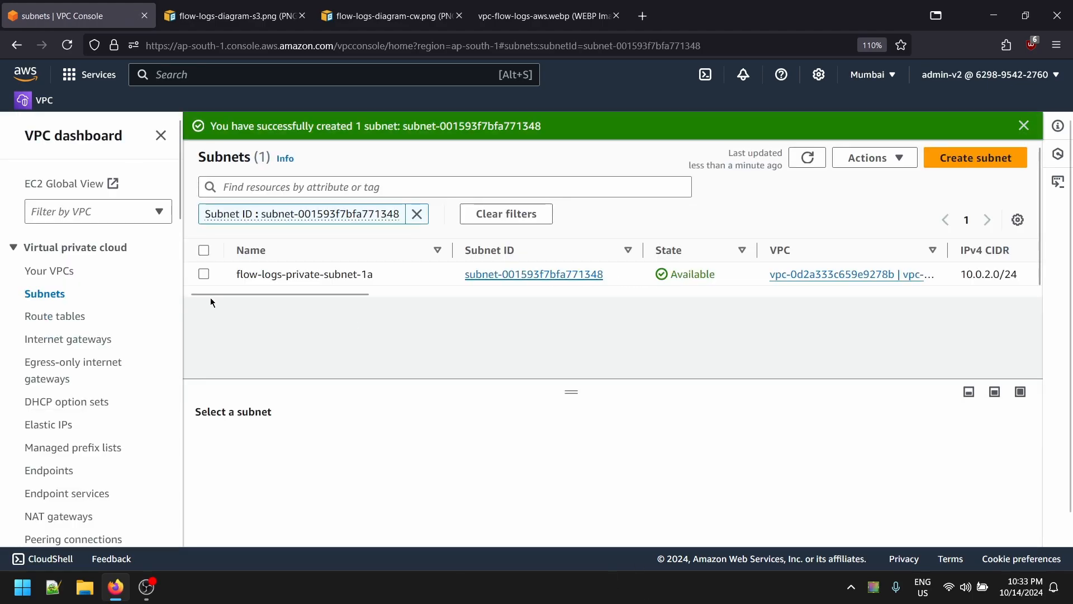
click(73, 316)
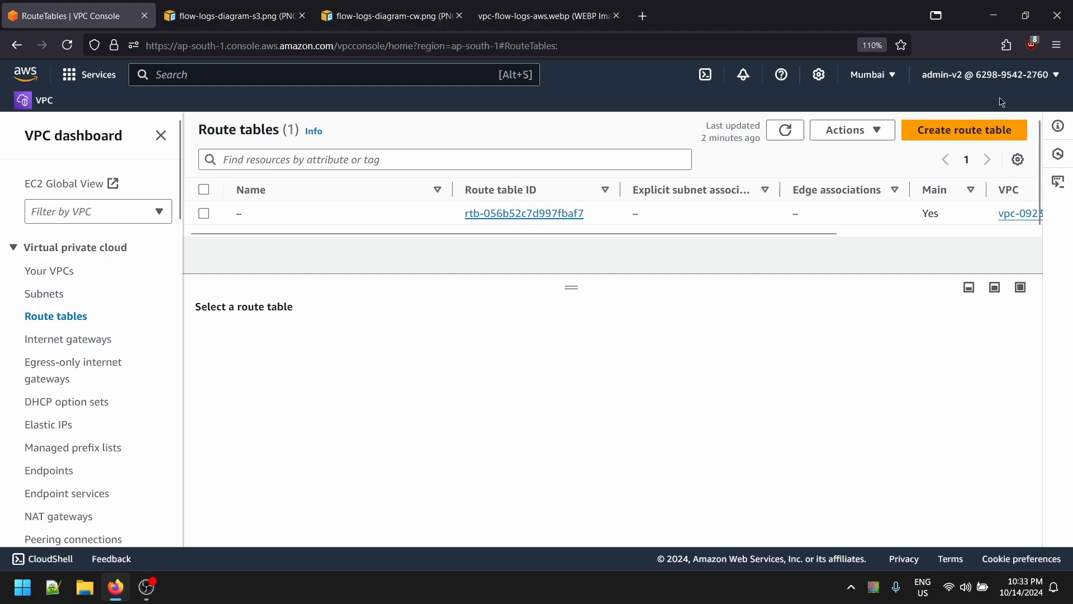
- Create route table 'flow logs public rt' in the vpc-flow-logs VPC
click(975, 131)
scroll(274, 330, down, 1)
scroll(397, 358, up, 1)
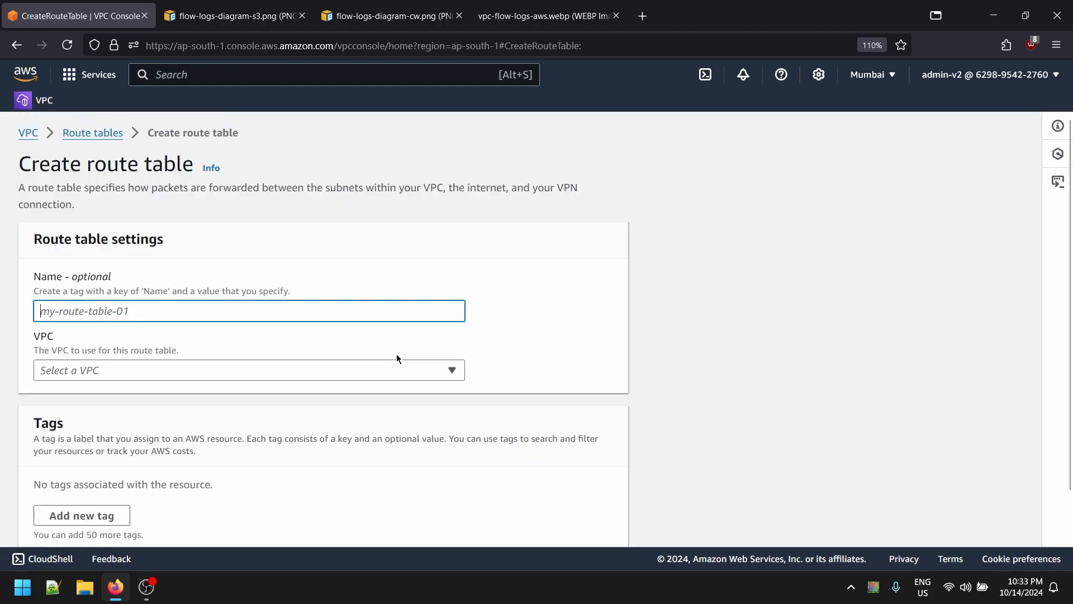
scroll(436, 353, down, 1)
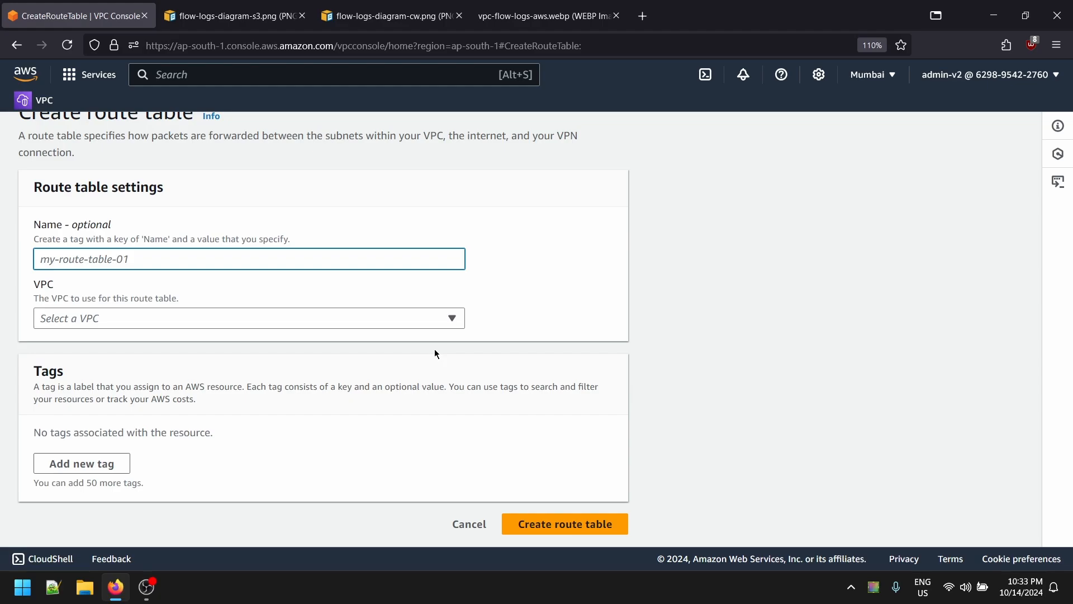
text(p)
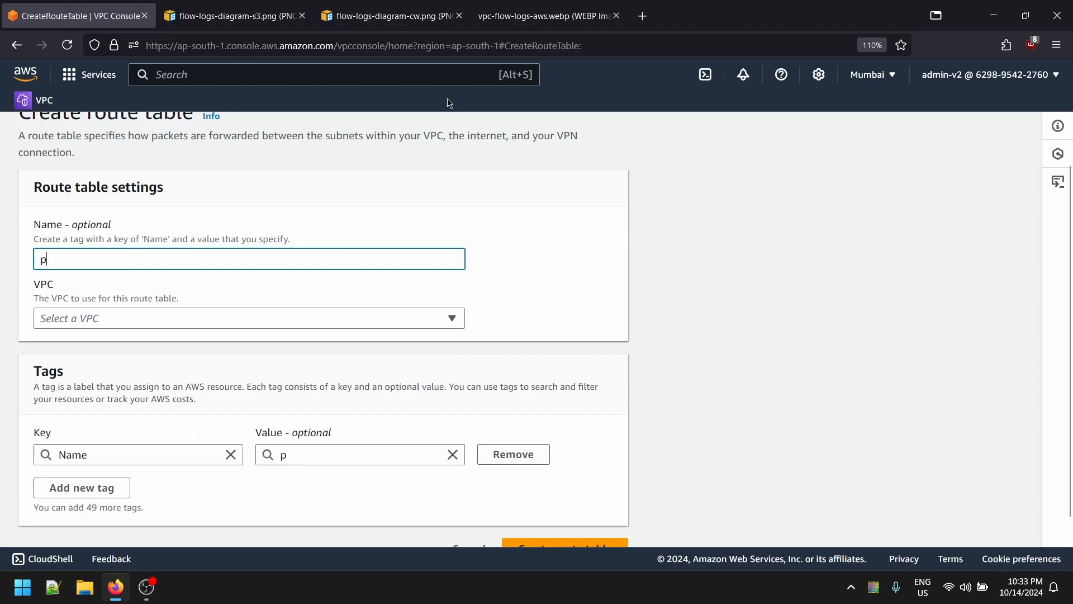
key(BackSpace)
text(v)
key(BackSpace)
text(flow logs public rt)
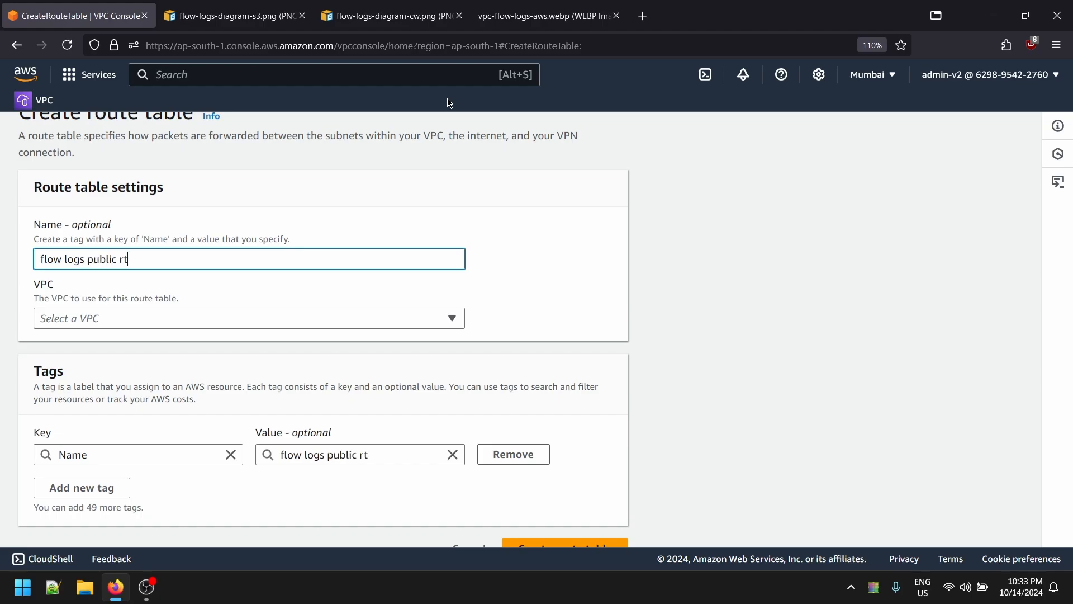
click(217, 318)
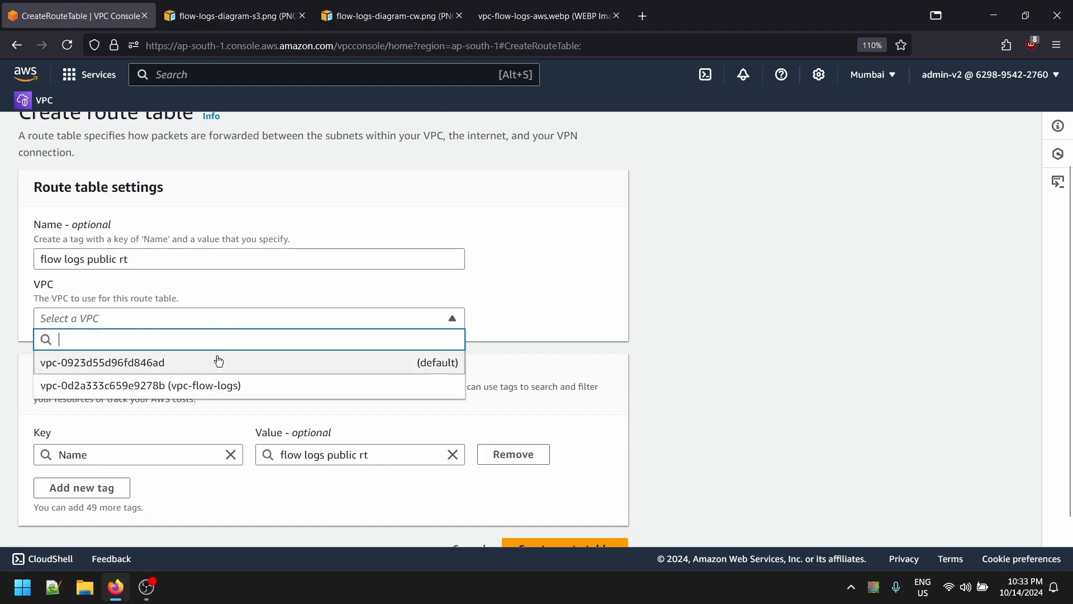
click(219, 385)
scroll(514, 494, down, 2)
click(598, 537)
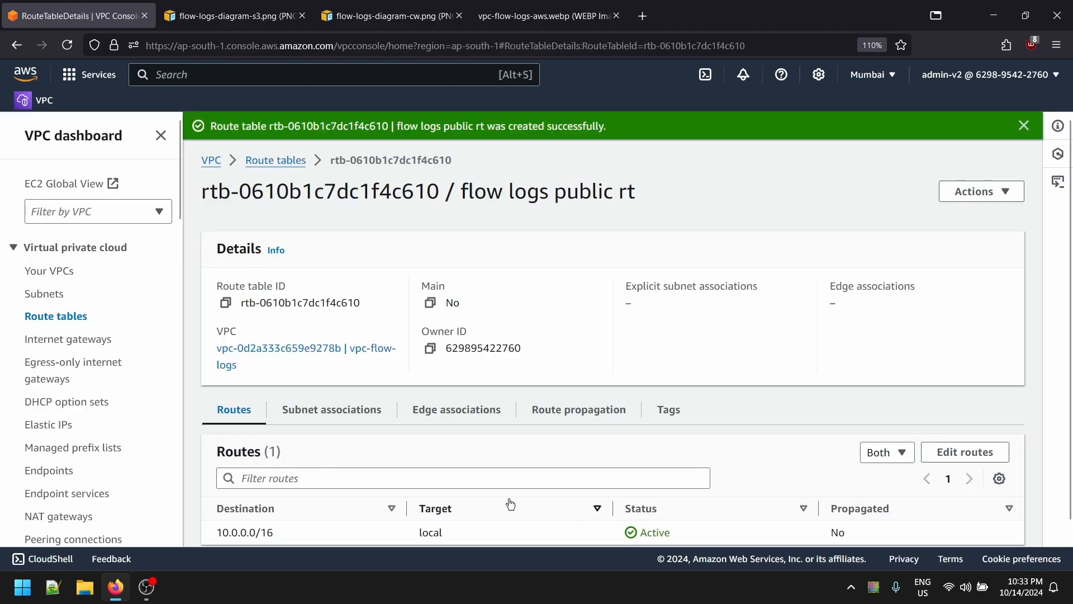
click(54, 315)
- Create route table 'flow logs private rt' in vpc-flow-logs and review the four route tables
click(988, 157)
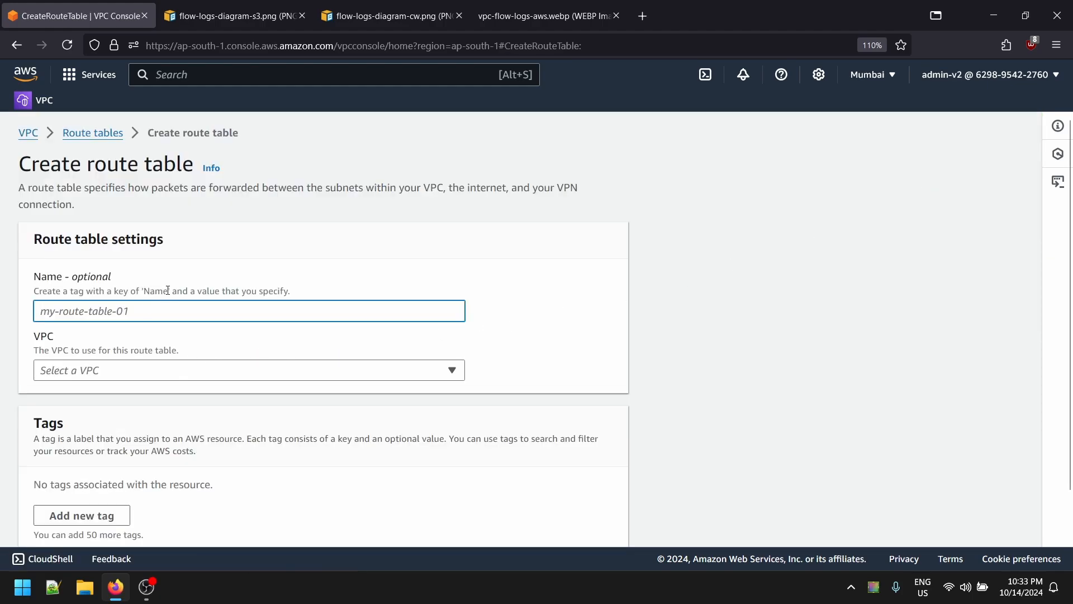
text(flow logs private rt)
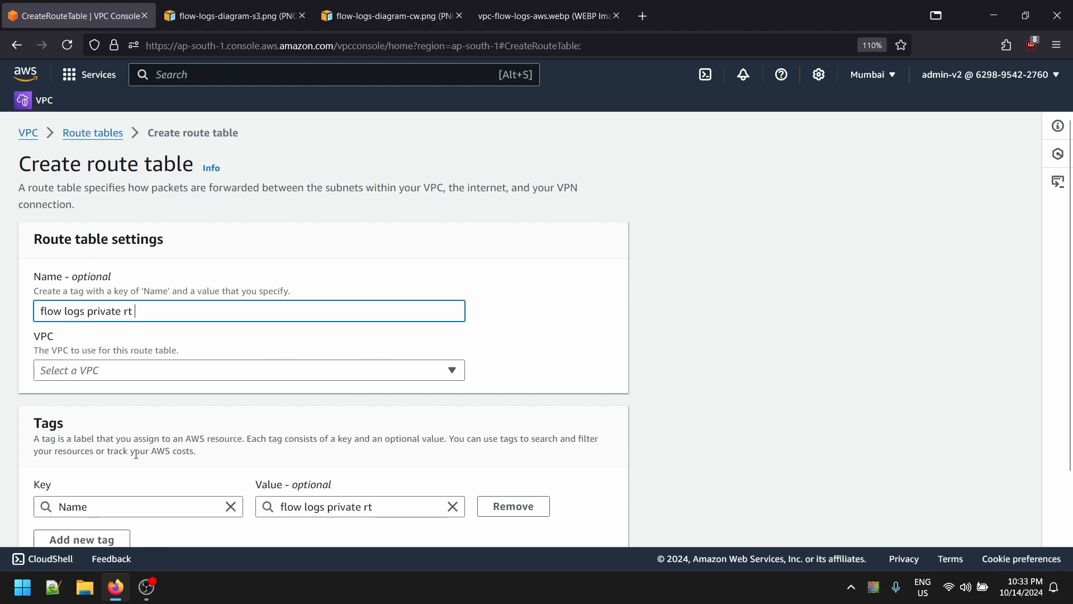
click(183, 375)
click(237, 437)
scroll(50, 376, down, 2)
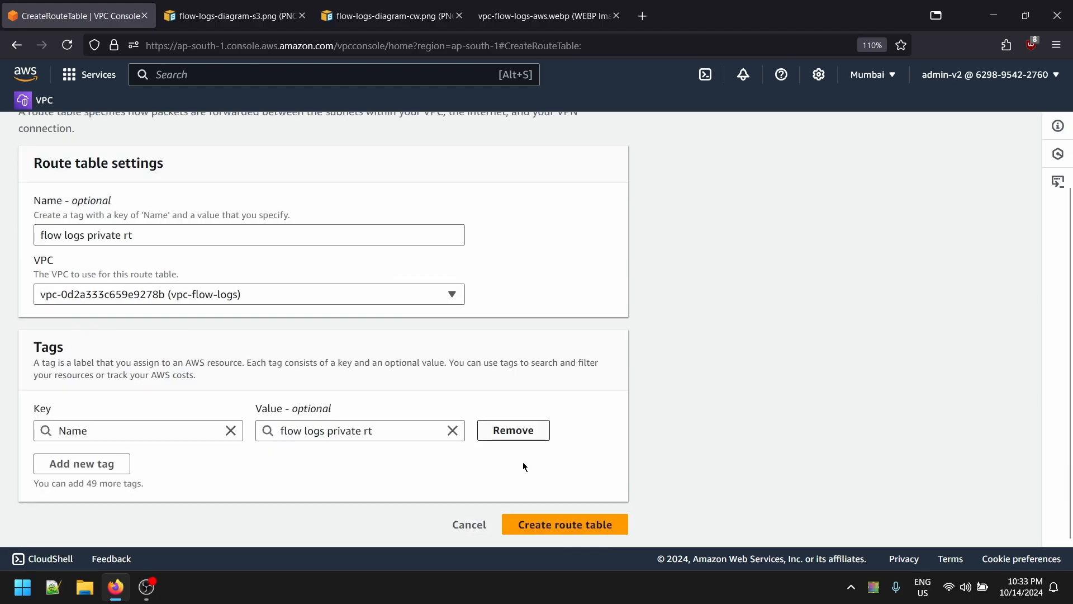
click(613, 532)
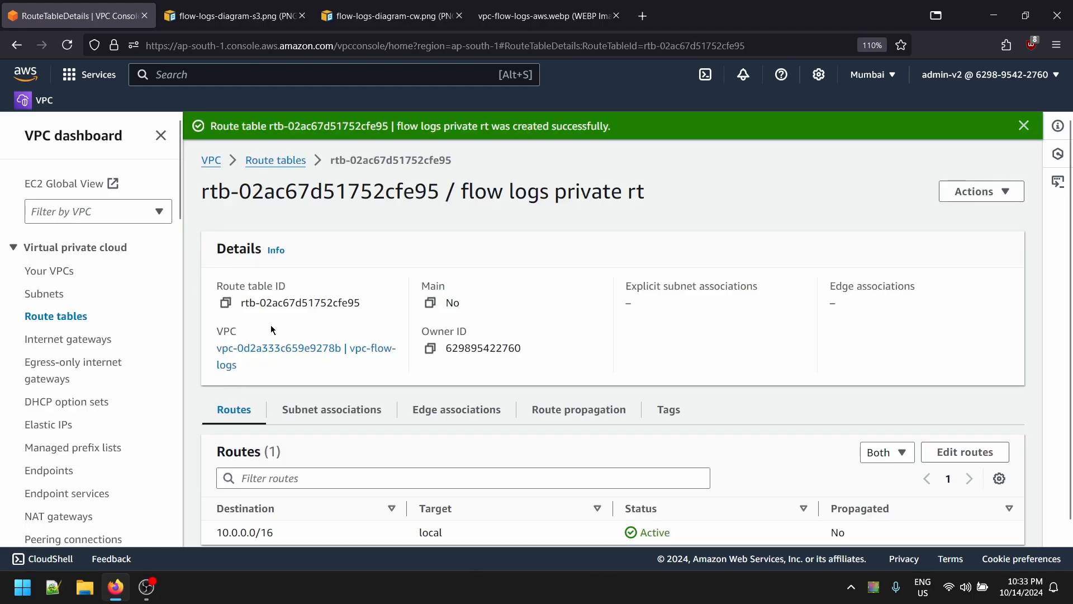
click(56, 318)
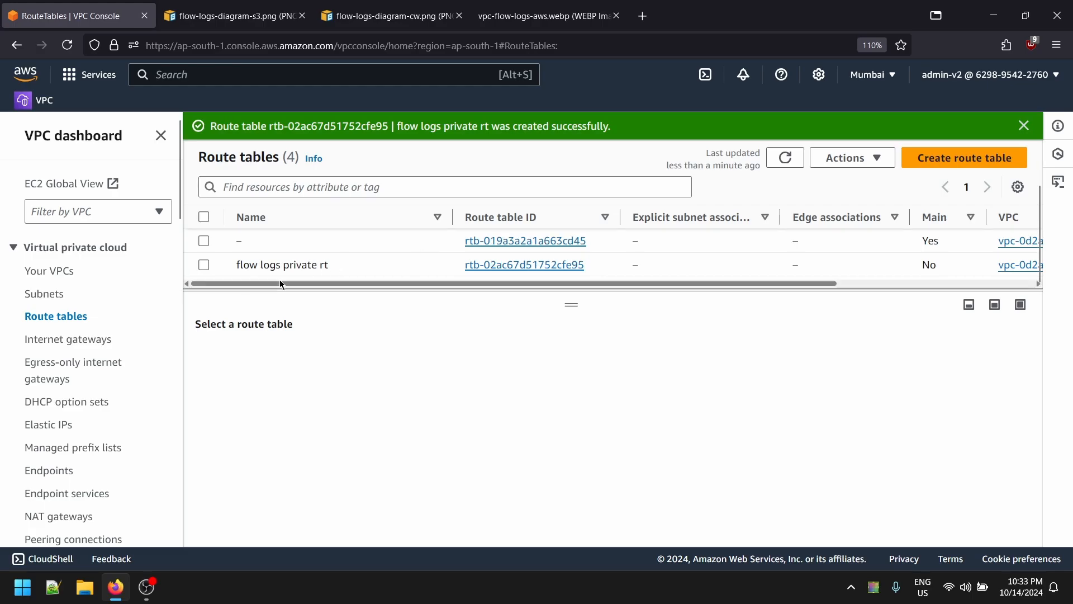
drag(565, 302, 567, 394)
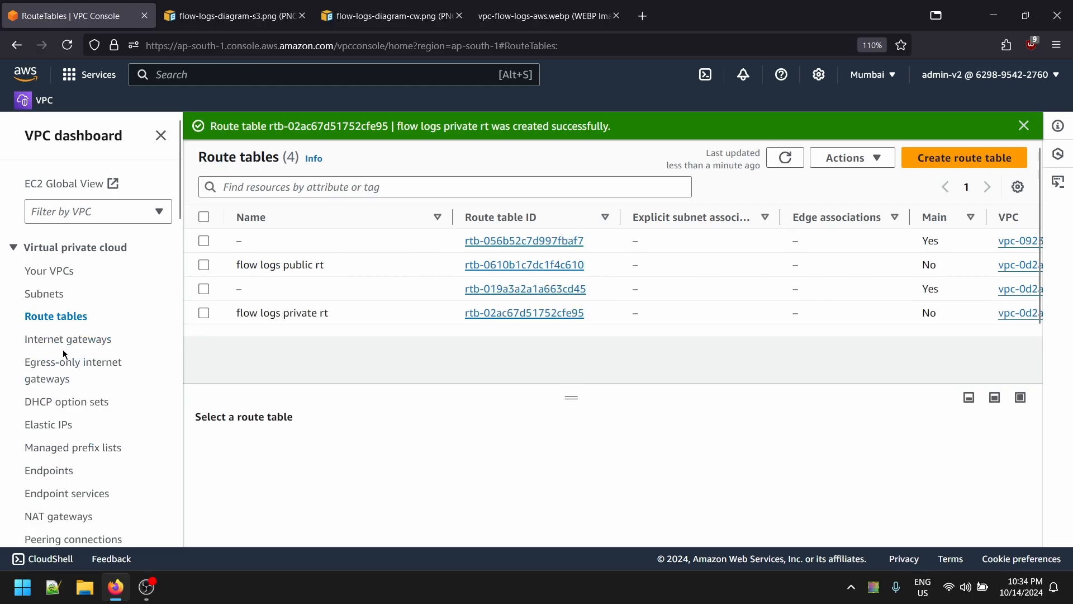
click(424, 12)
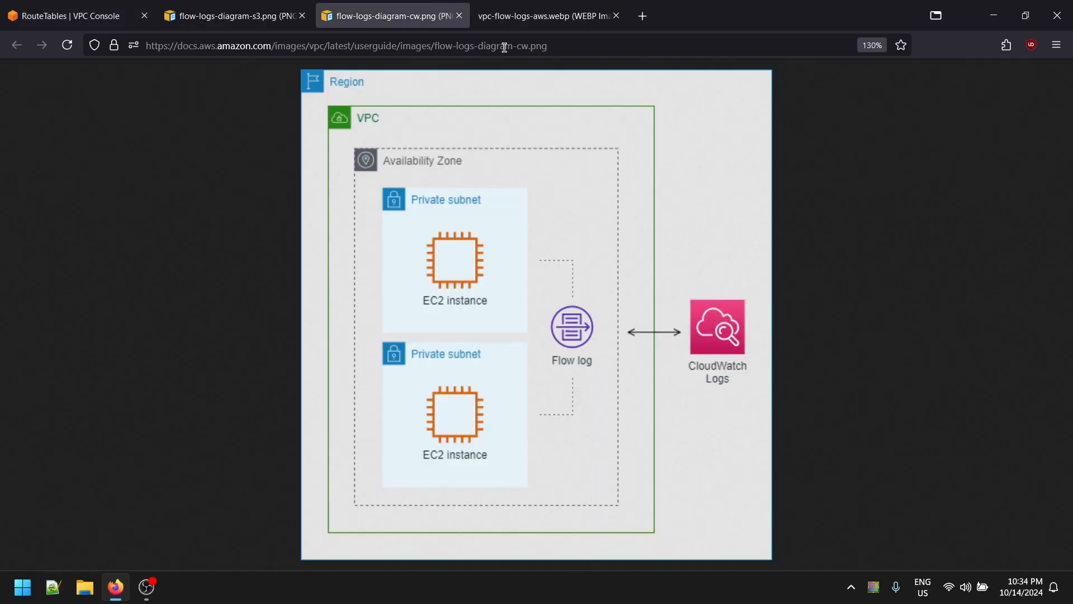
click(70, 16)
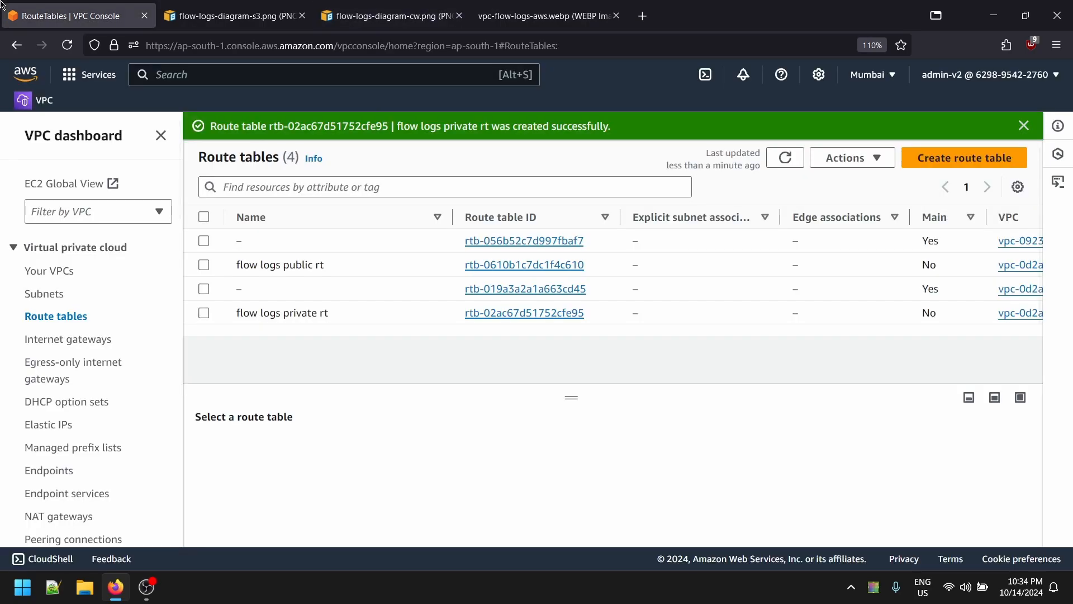
- Create an internet gateway named 'flow logs igw'
click(68, 341)
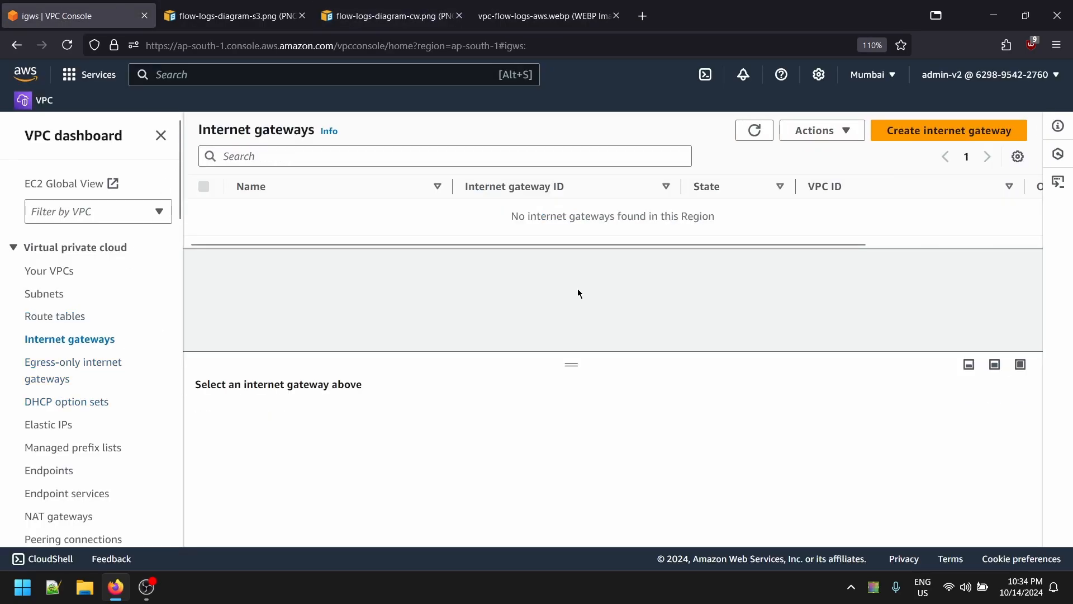
click(948, 130)
click(193, 311)
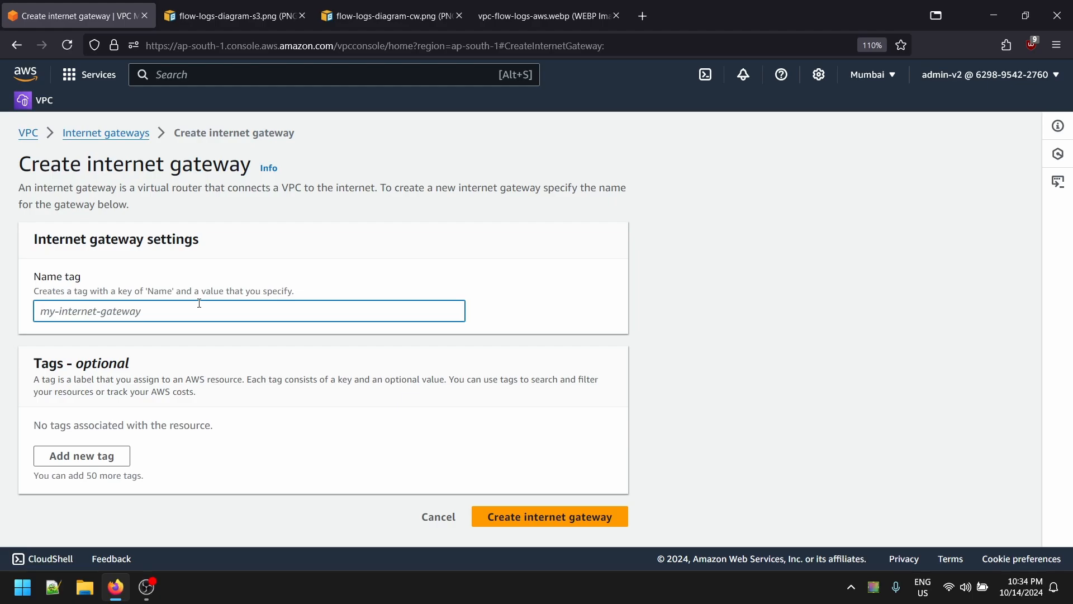
text(flow logs )
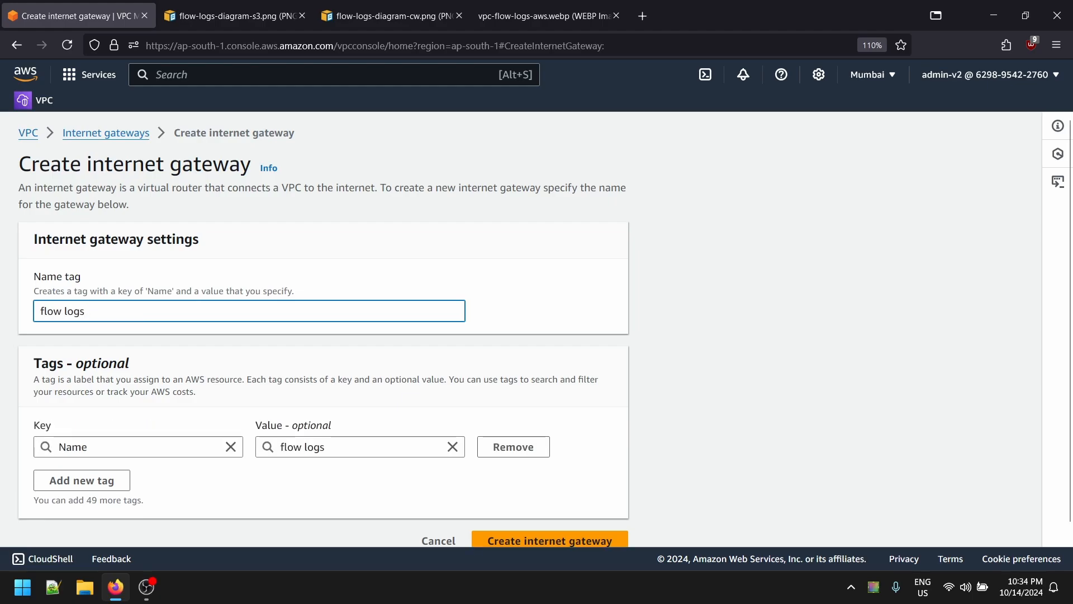
text(igw)
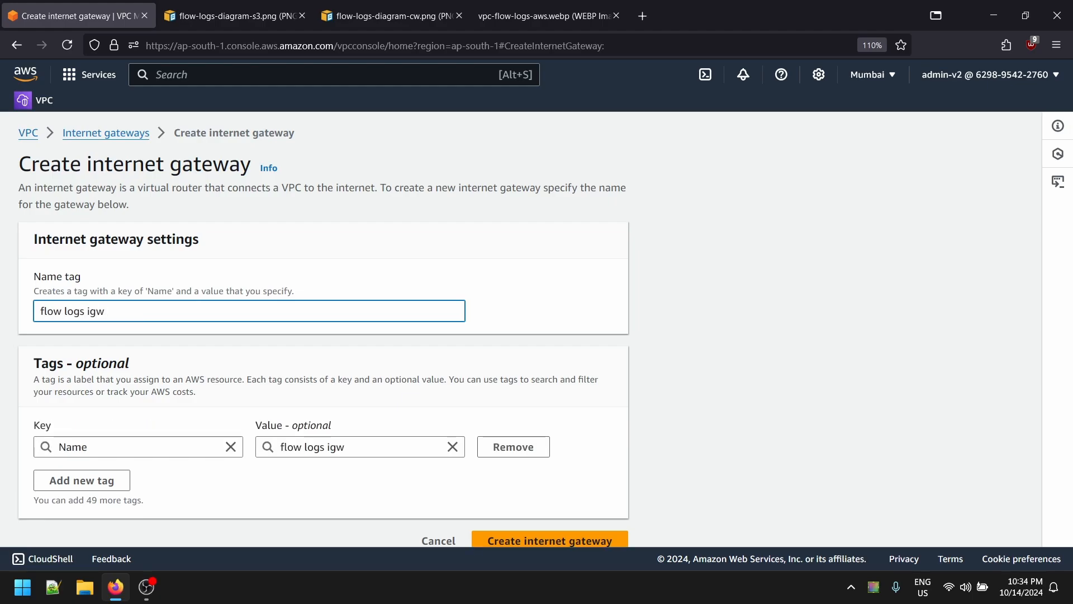
scroll(575, 501, down, 1)
click(494, 522)
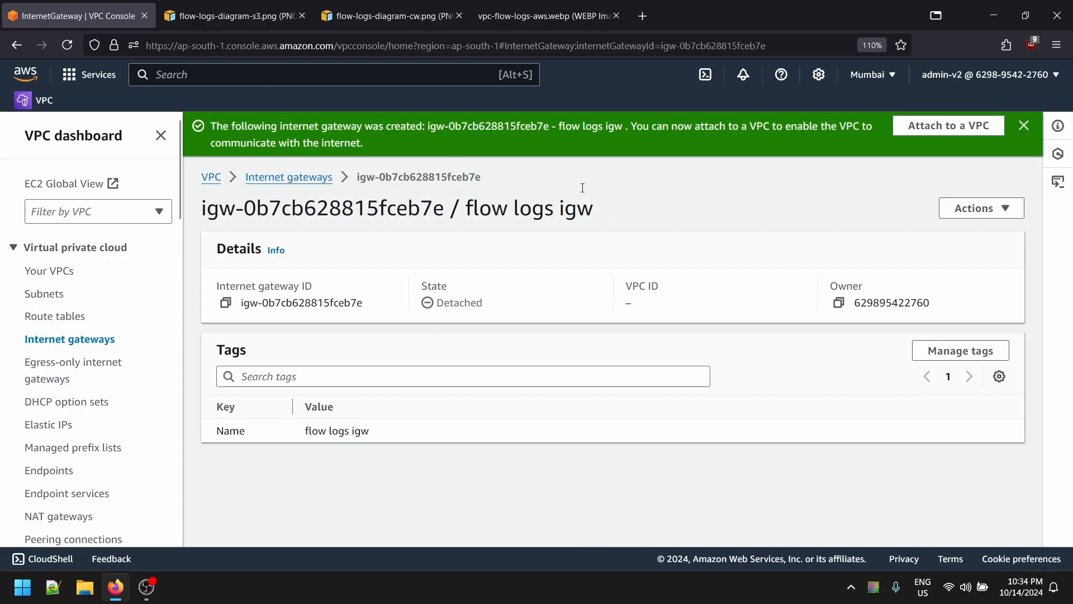
- Attach flow logs igw to the vpc-flow-logs VPC
click(928, 126)
click(176, 321)
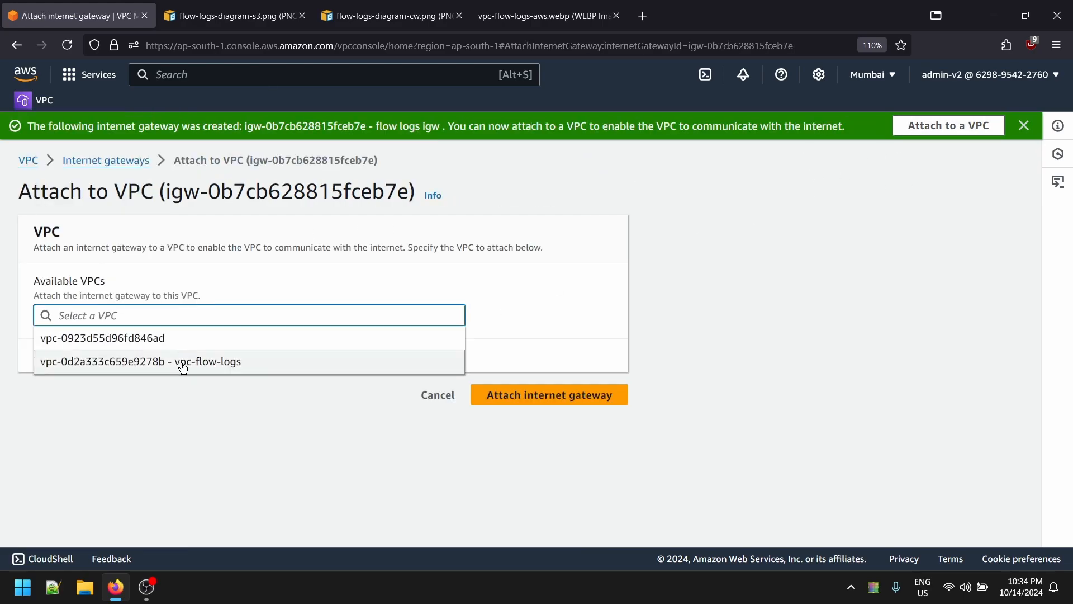
click(180, 364)
click(573, 393)
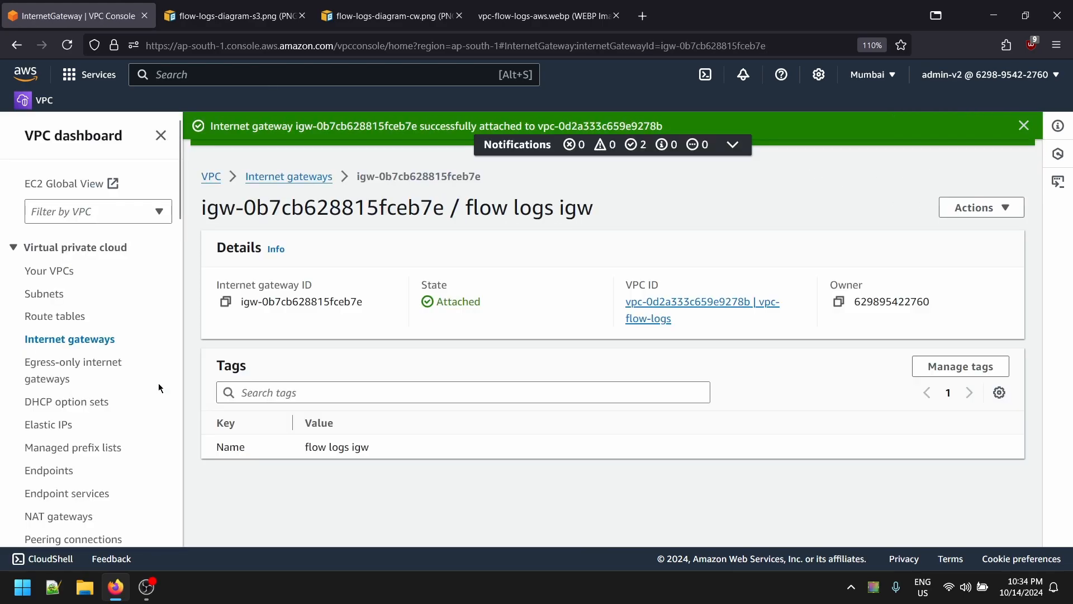
click(61, 314)
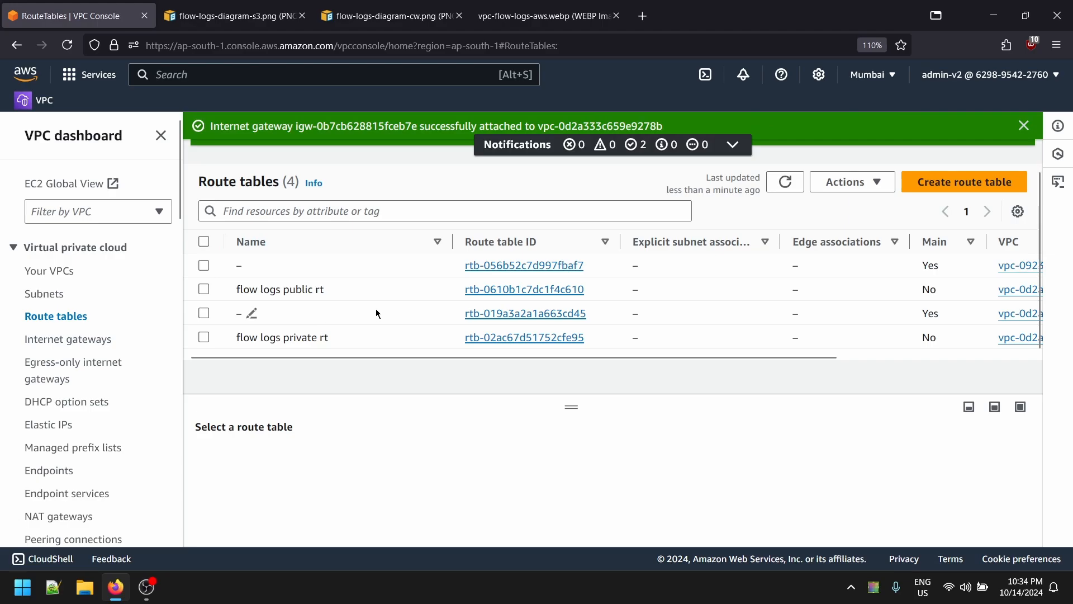
- On flow logs public rt, add route 0.0.0.0/0 to internet gateway igw-0b7cb628815fceb7e and save
click(373, 290)
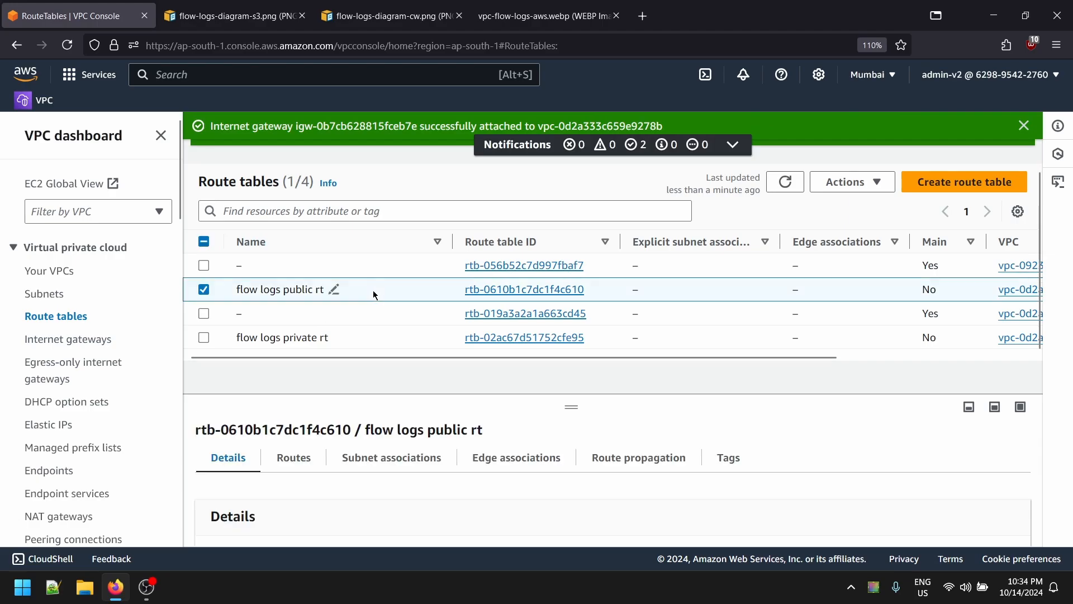
click(278, 456)
click(940, 447)
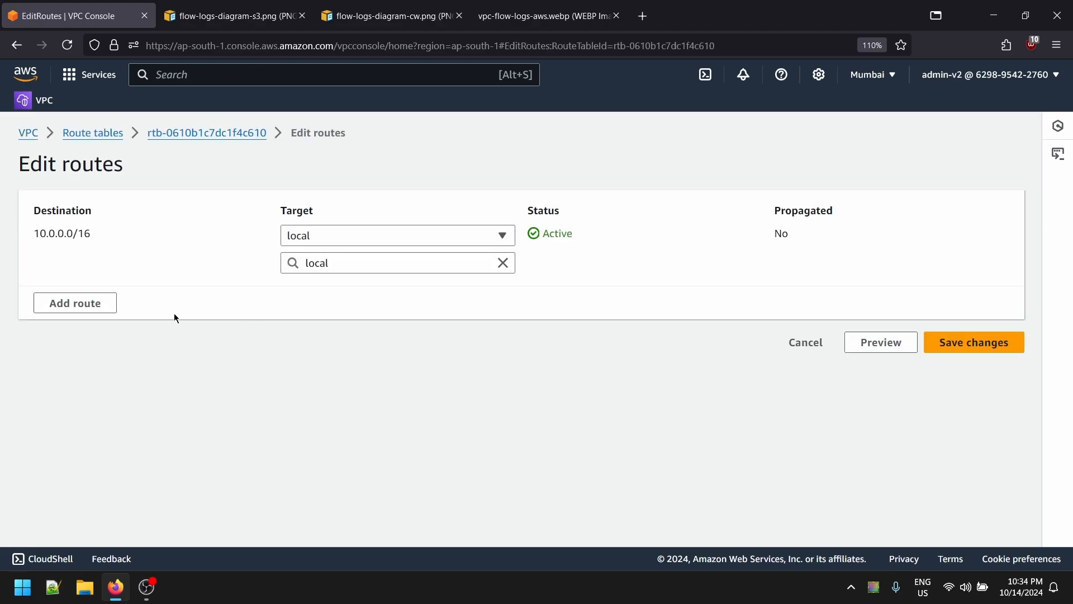
click(74, 302)
click(95, 290)
click(96, 313)
click(391, 290)
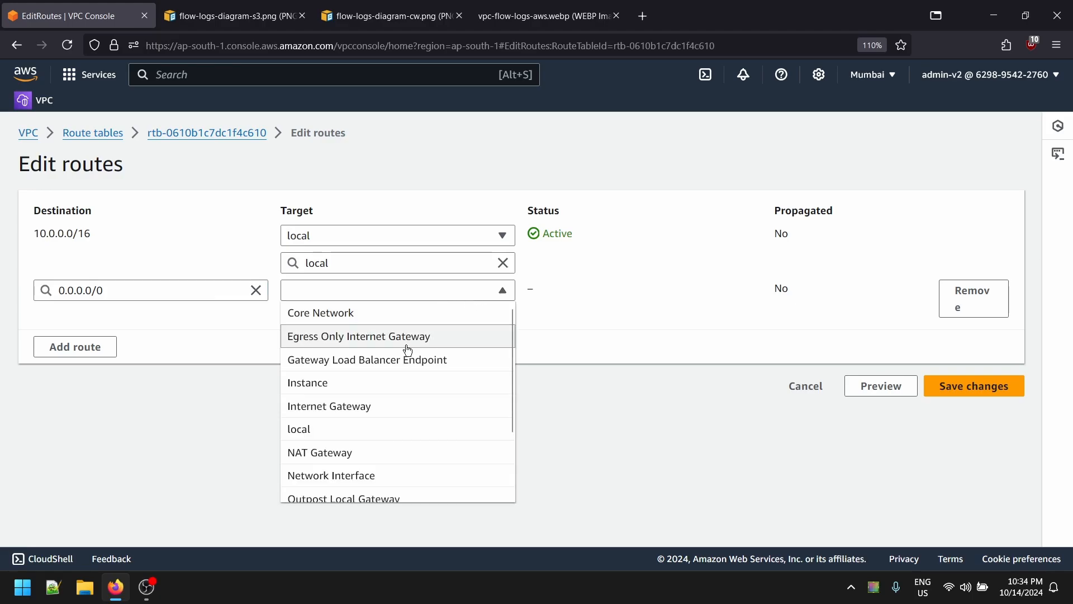
click(375, 411)
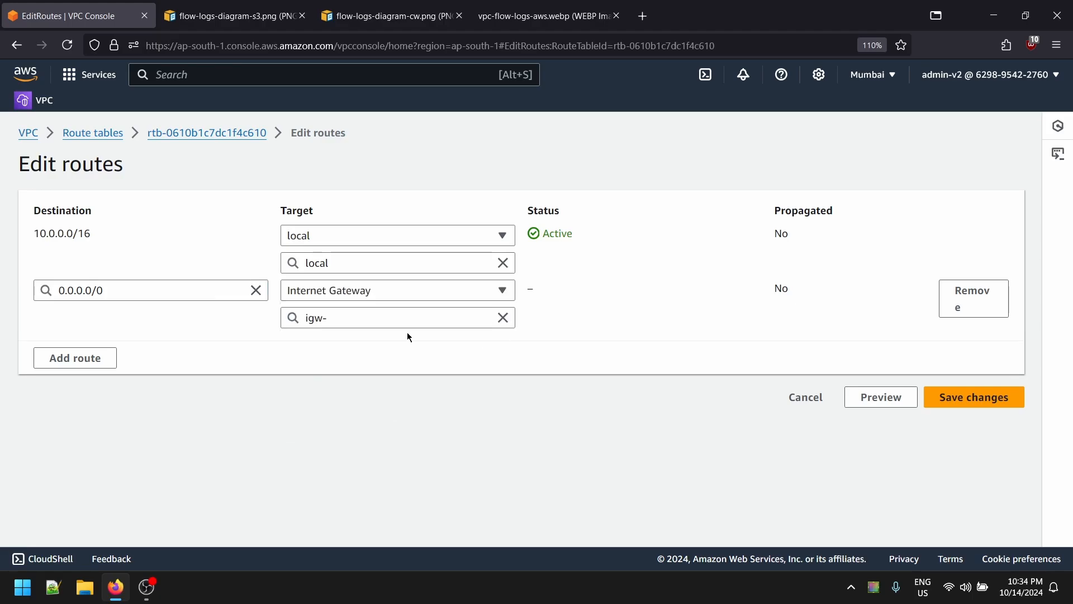
click(395, 323)
click(486, 365)
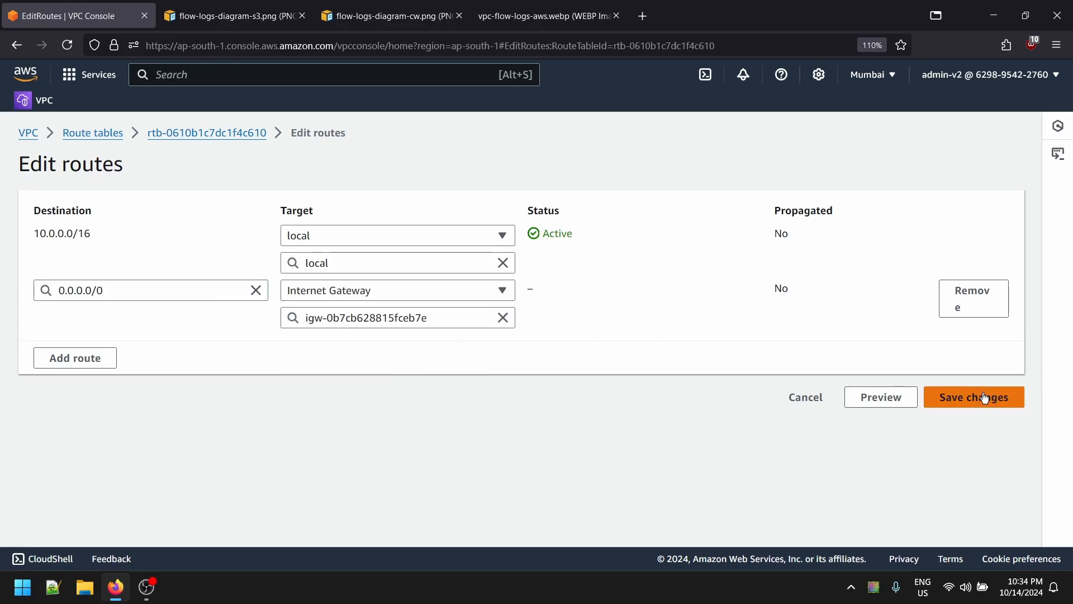
click(967, 397)
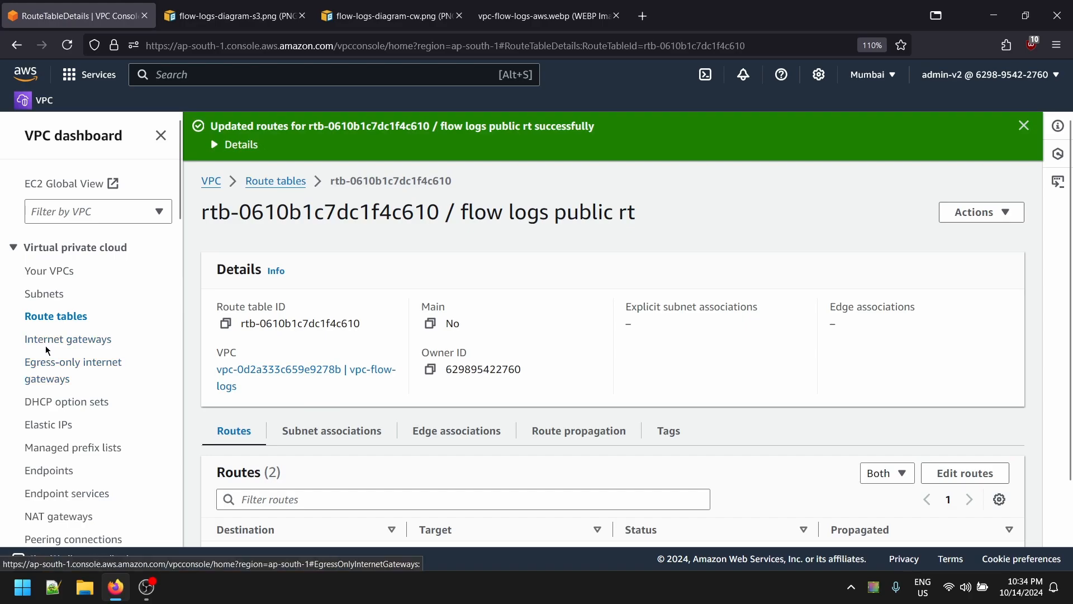
click(276, 180)
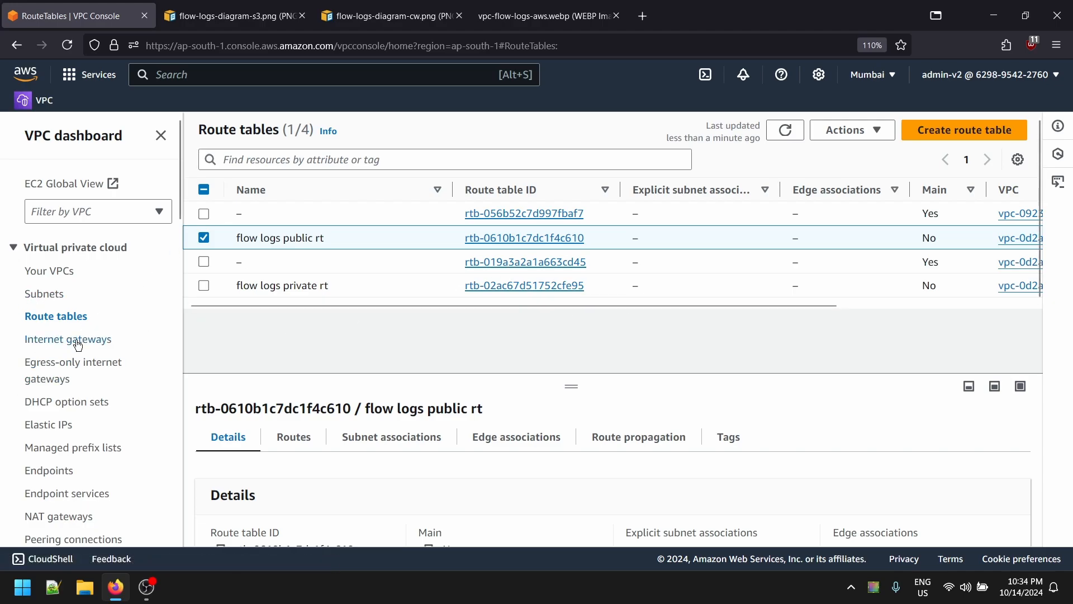
- Open EC2 Instances, clear the running-state filter, and start launching a new instance
click(56, 272)
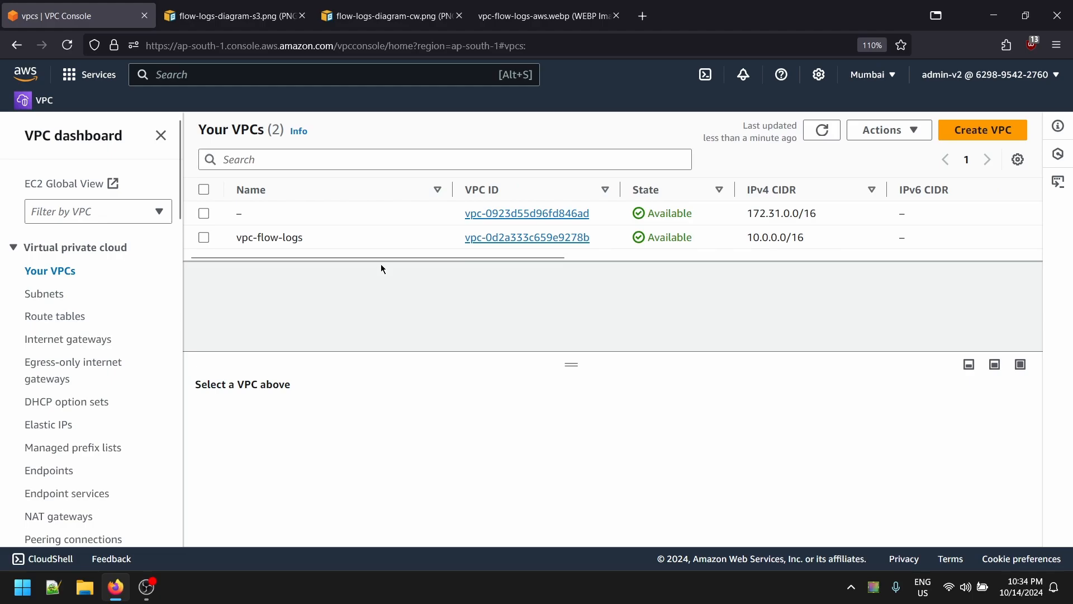
click(26, 72)
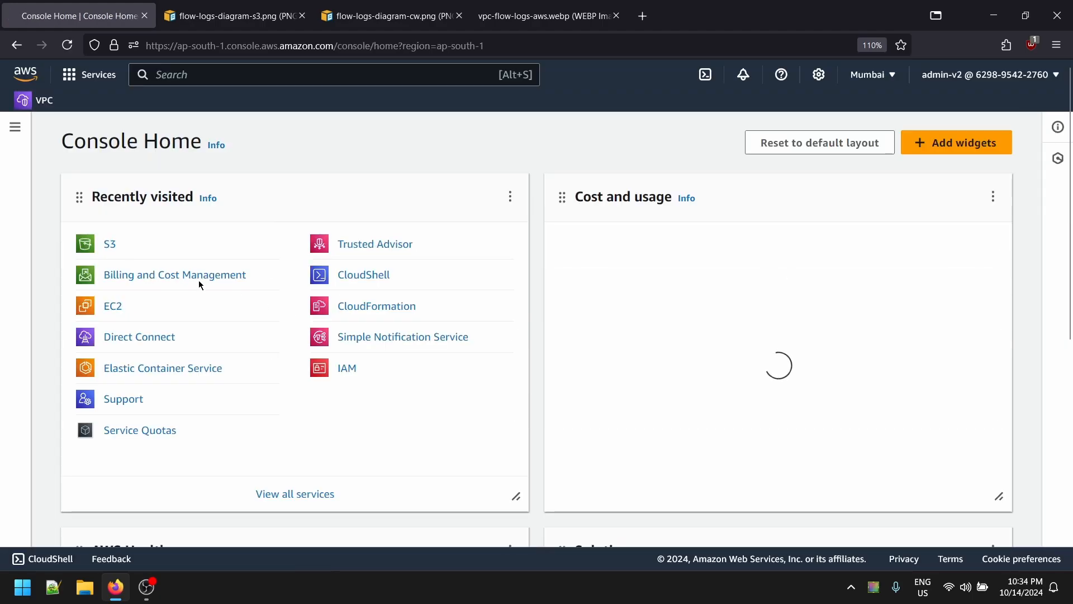
click(118, 316)
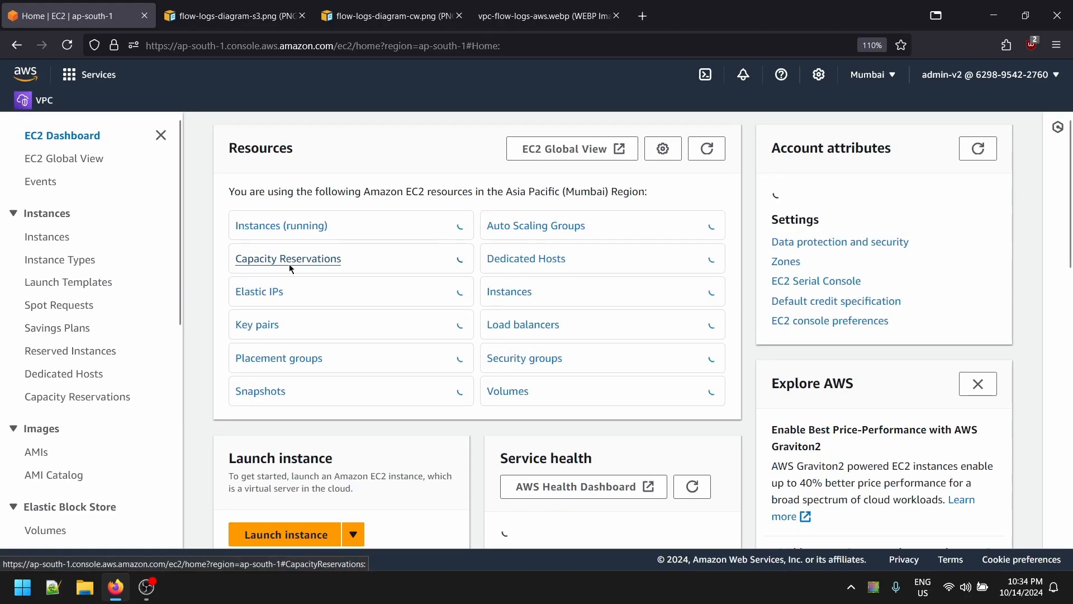
click(297, 226)
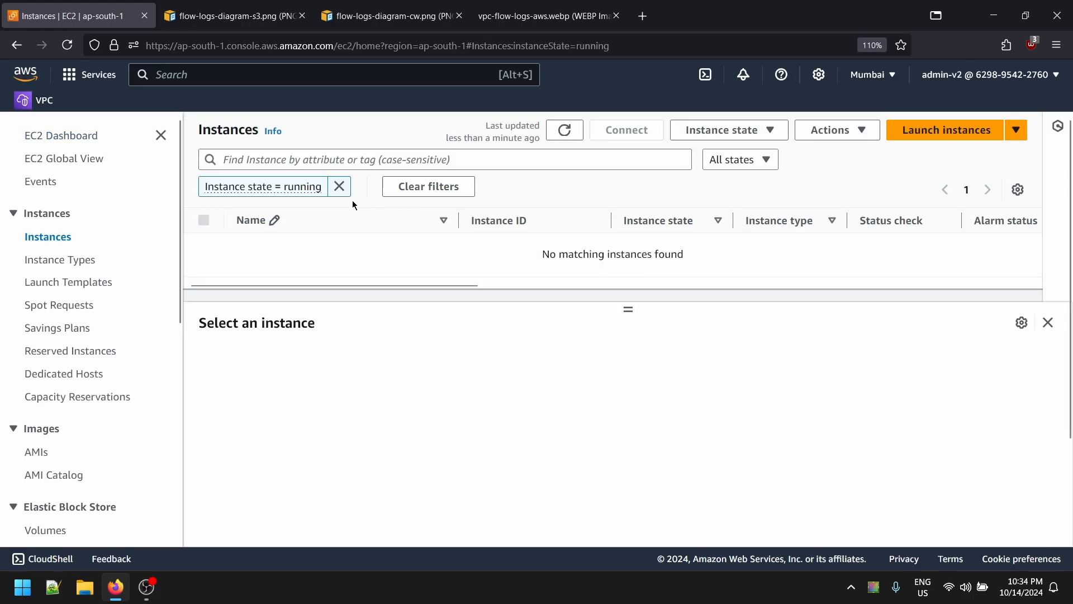
click(339, 186)
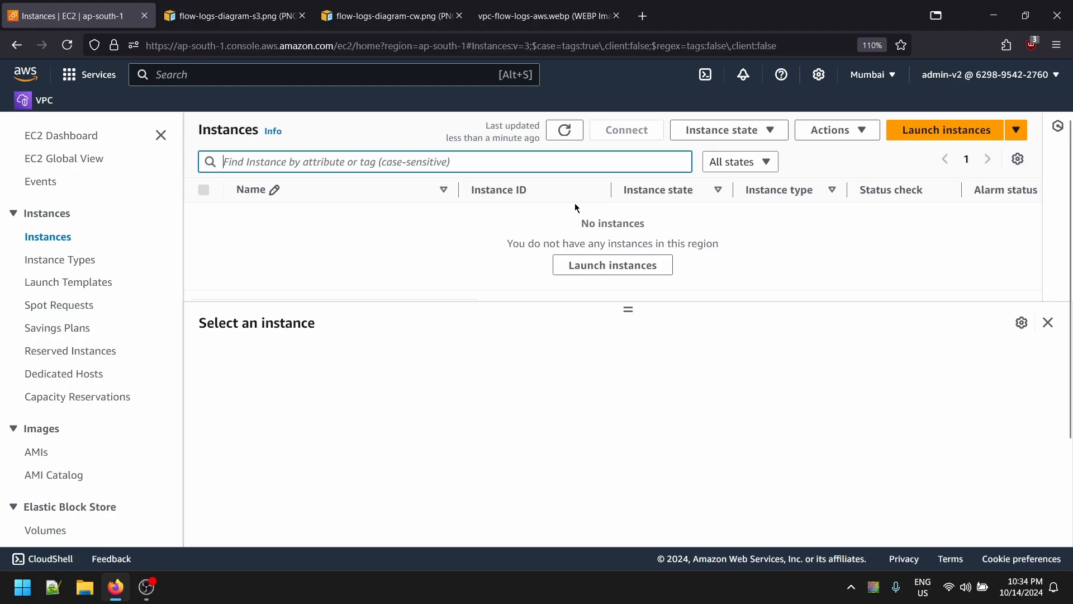
click(976, 132)
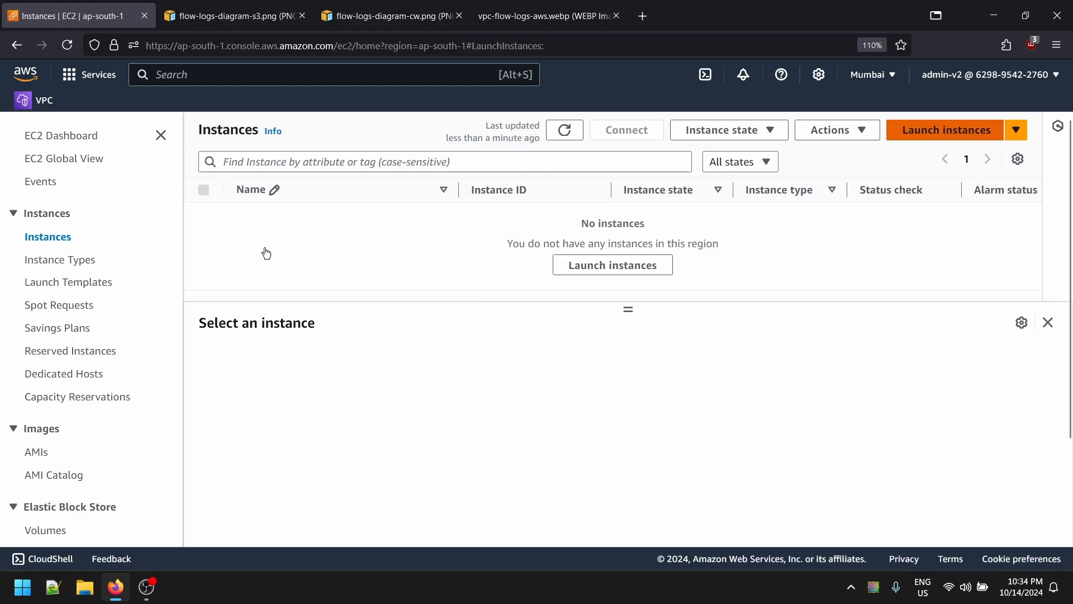
- Name the new instance 'public subnet 1a'
click(221, 339)
text(te)
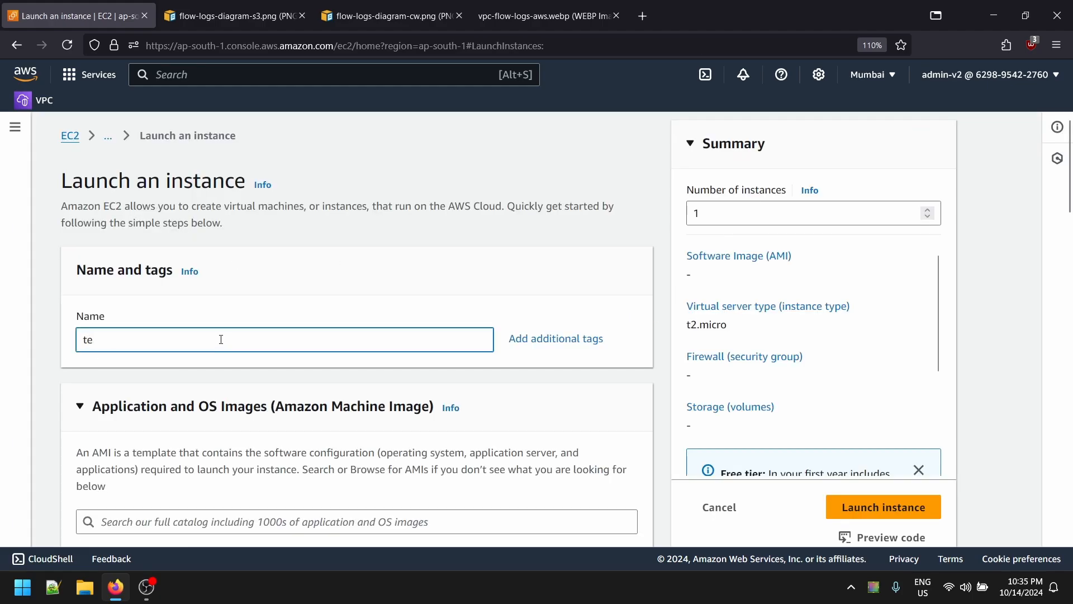
key(BackSpace)
text(public sub)
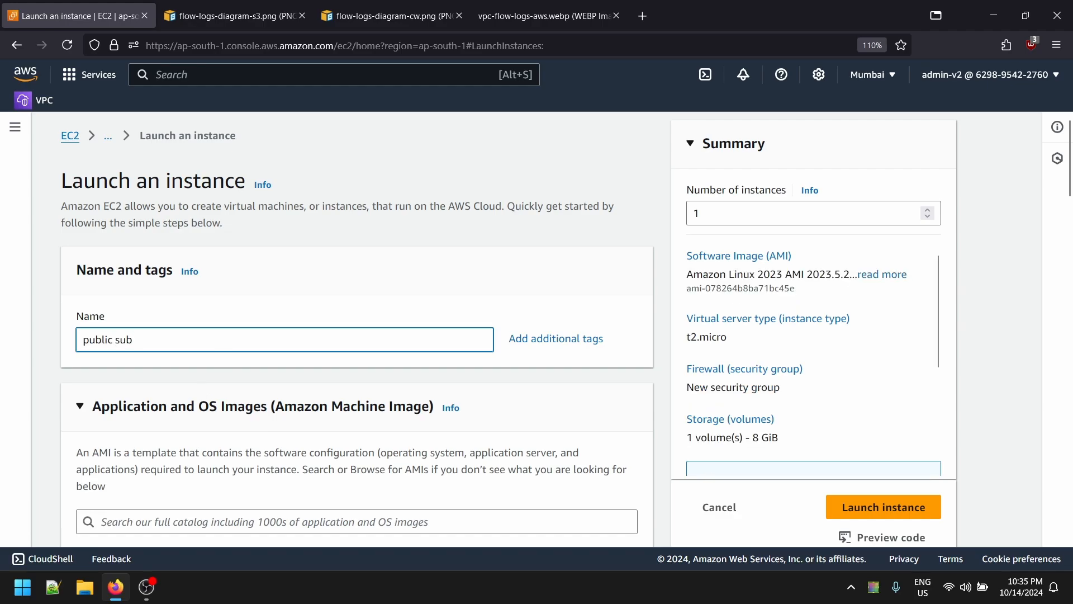
text(net 1a)
scroll(191, 371, down, 7)
scroll(200, 452, down, 6)
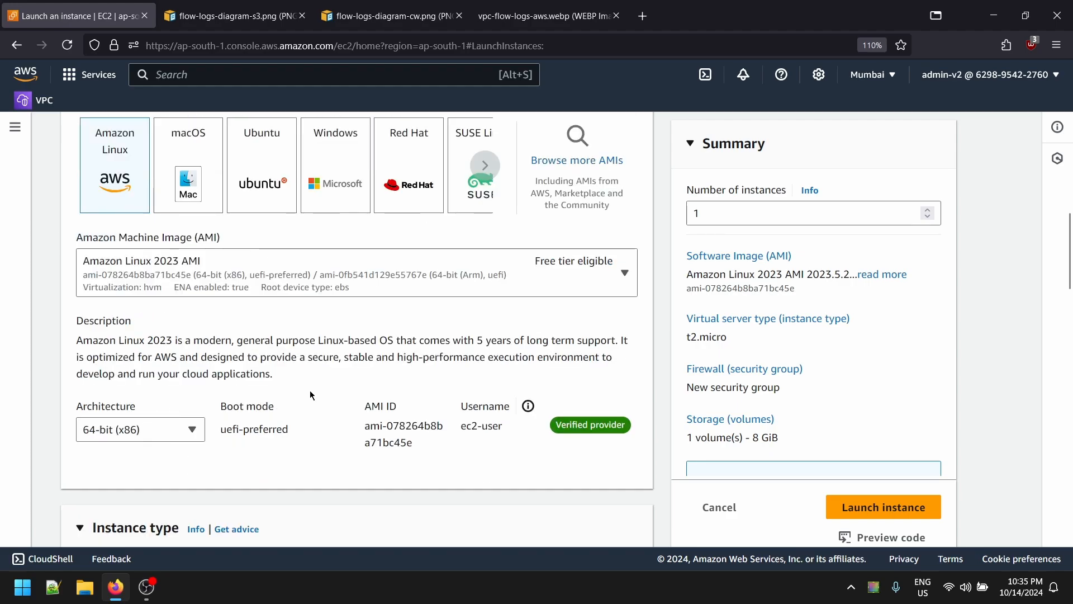
scroll(563, 278, down, 4)
- Create a new key pair 'public-subnet' and save its .pem file to Downloads
click(125, 301)
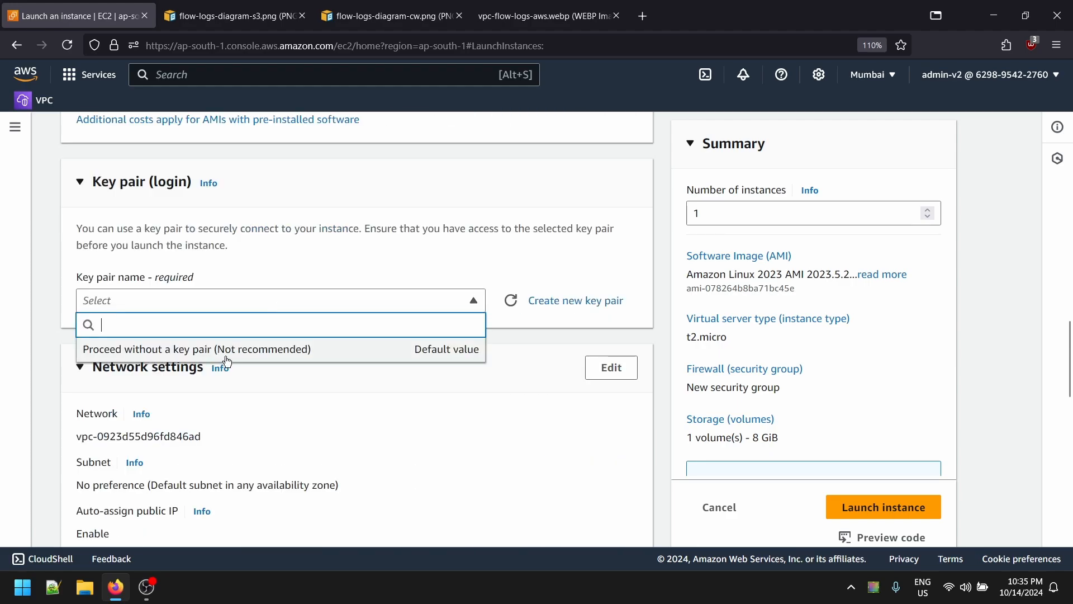
click(575, 301)
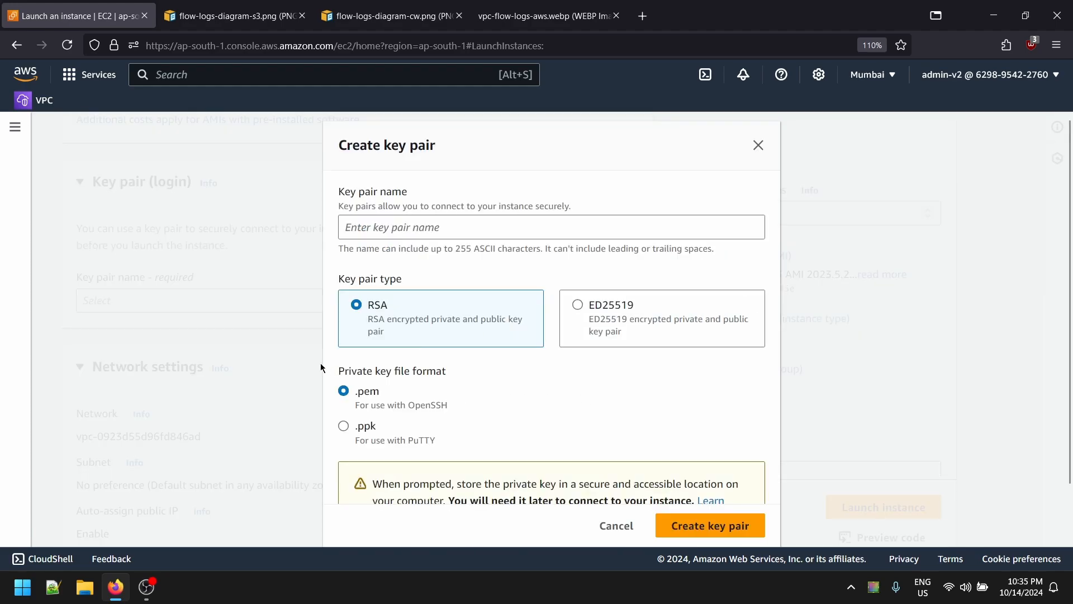
click(505, 222)
text(publ)
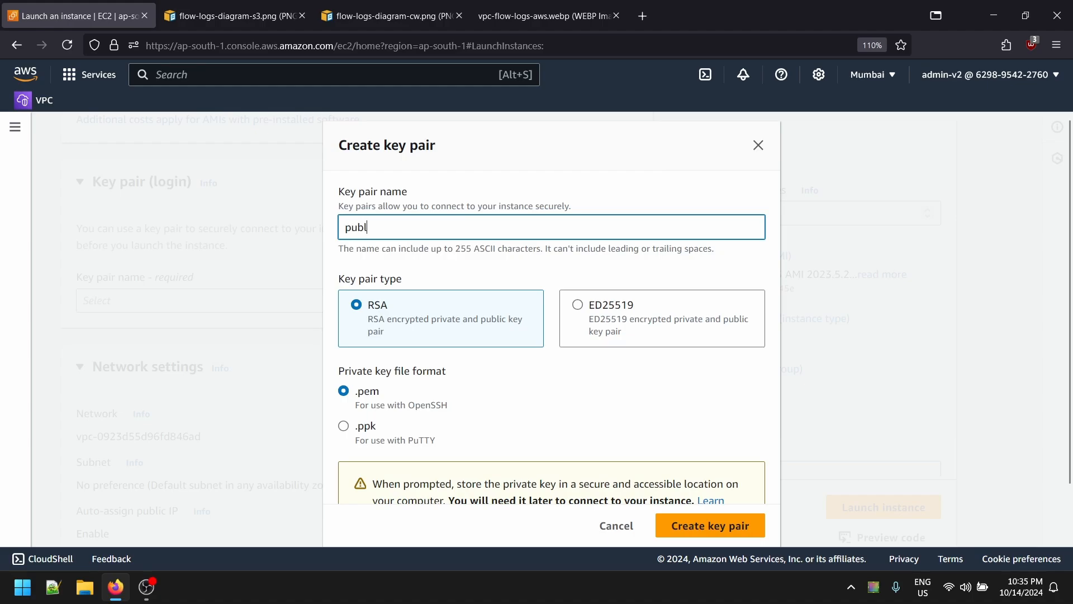
text(ic)
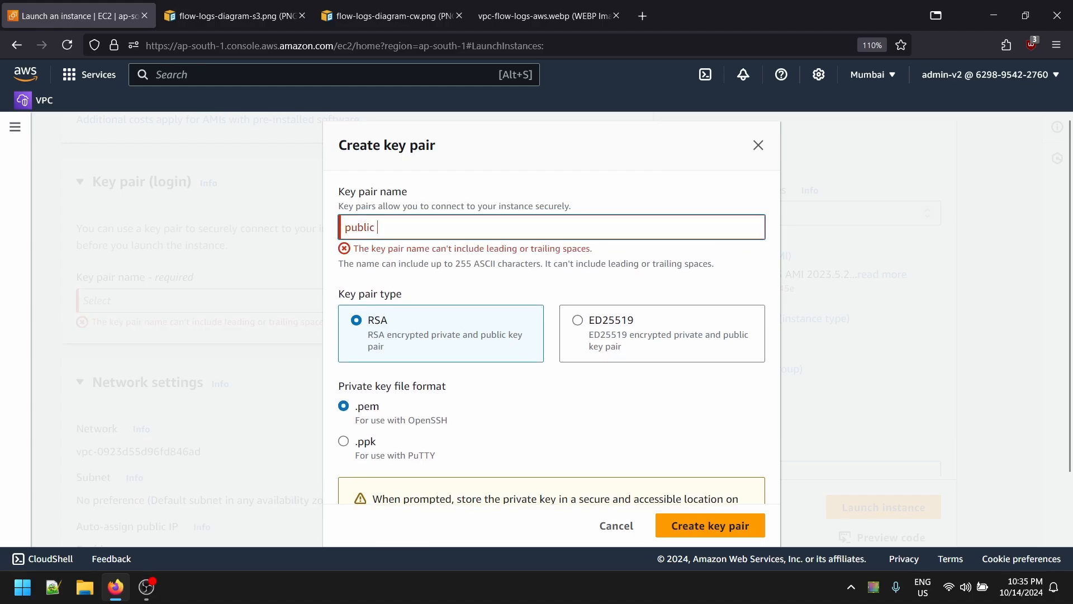
key(BackSpace)
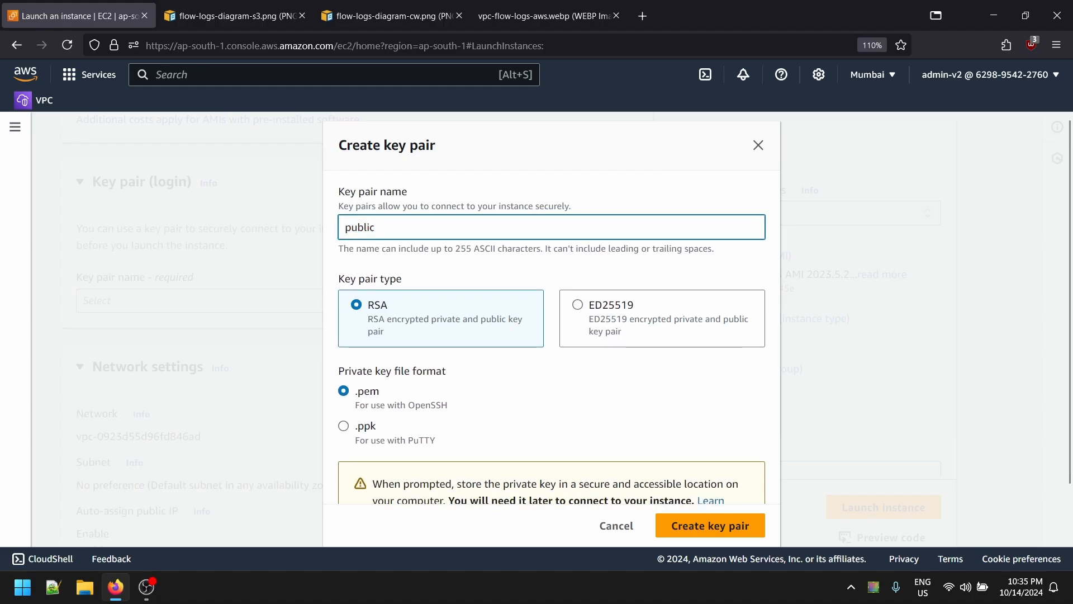
text(-subnet)
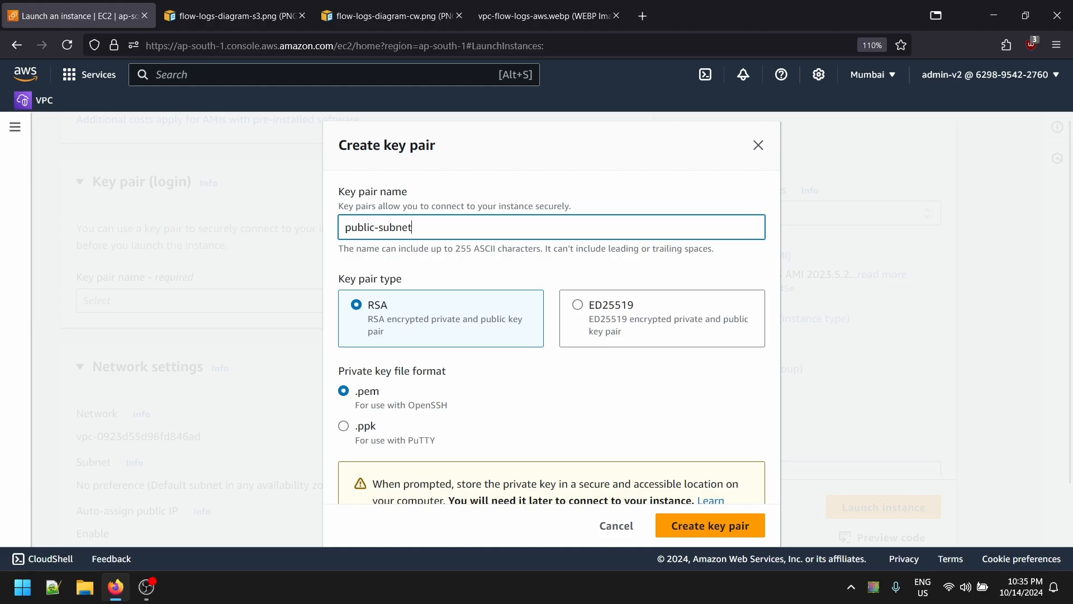
click(729, 514)
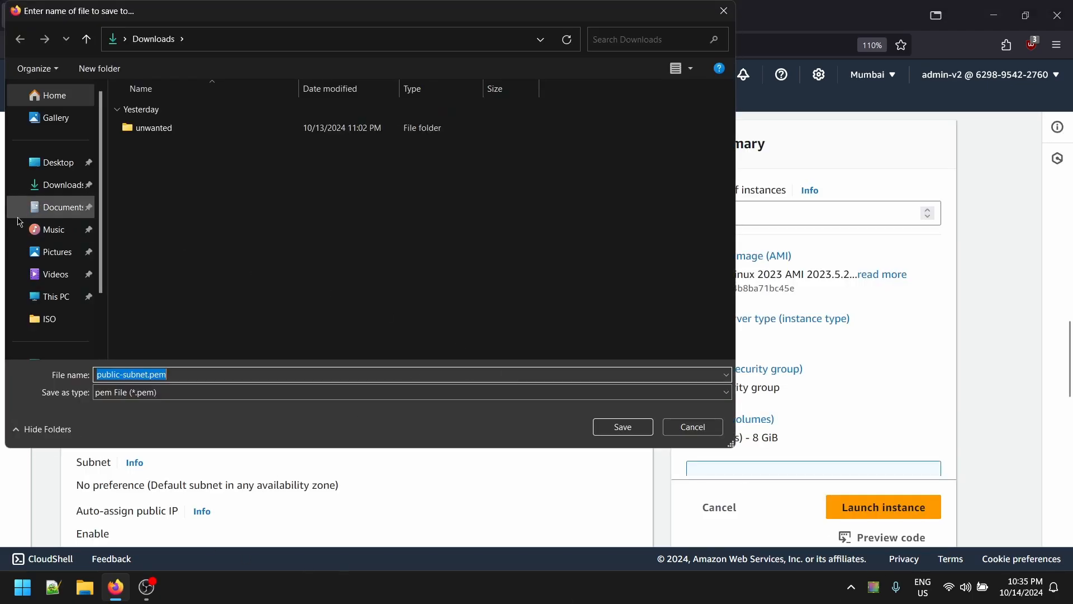
click(53, 187)
click(622, 426)
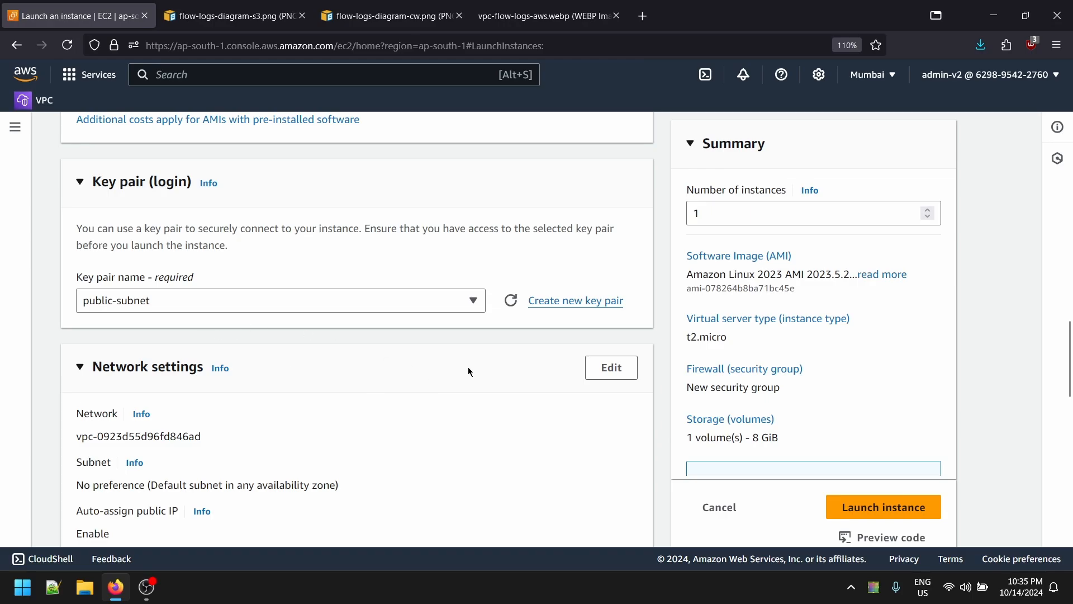
- Place the instance in vpc-flow-logs, subnet flow-logs-public-subnet-1a, with auto-assigned public IP enabled
scroll(467, 367, down, 2)
click(612, 286)
click(228, 373)
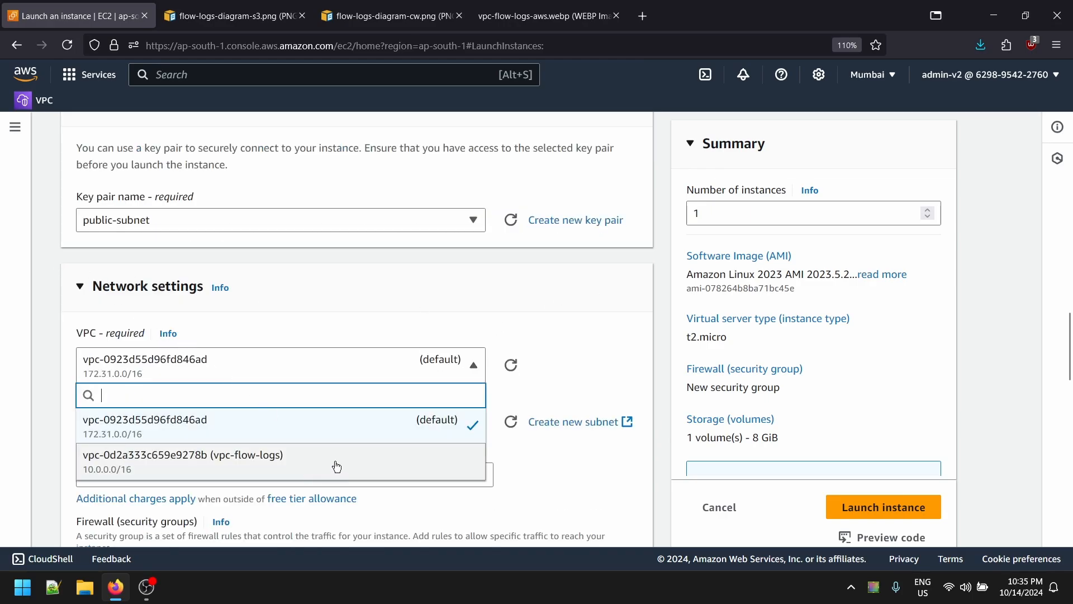
click(204, 445)
scroll(203, 445, down, 2)
click(364, 358)
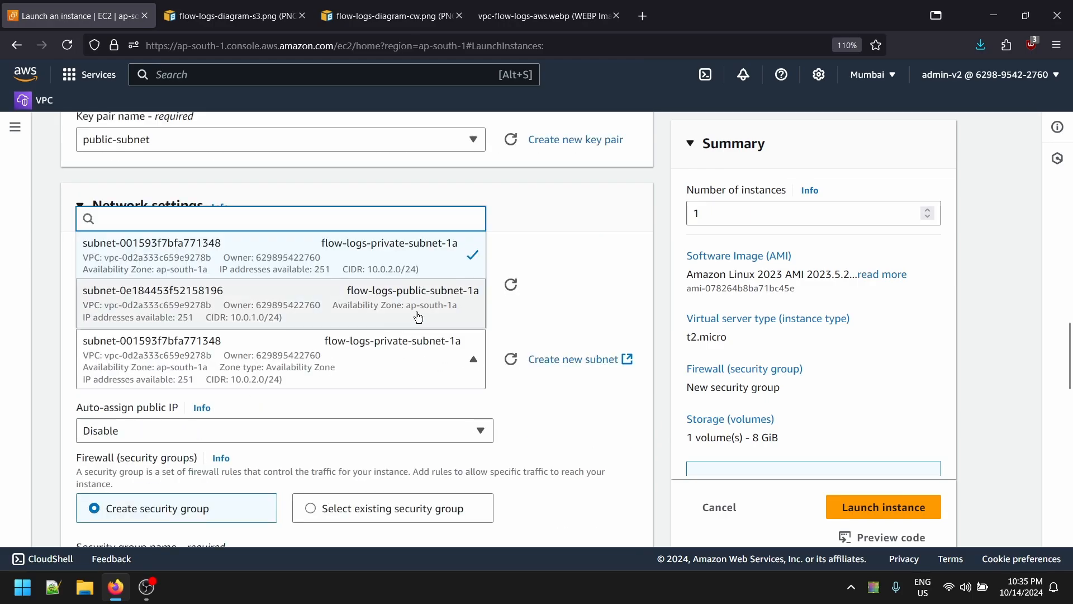
click(375, 306)
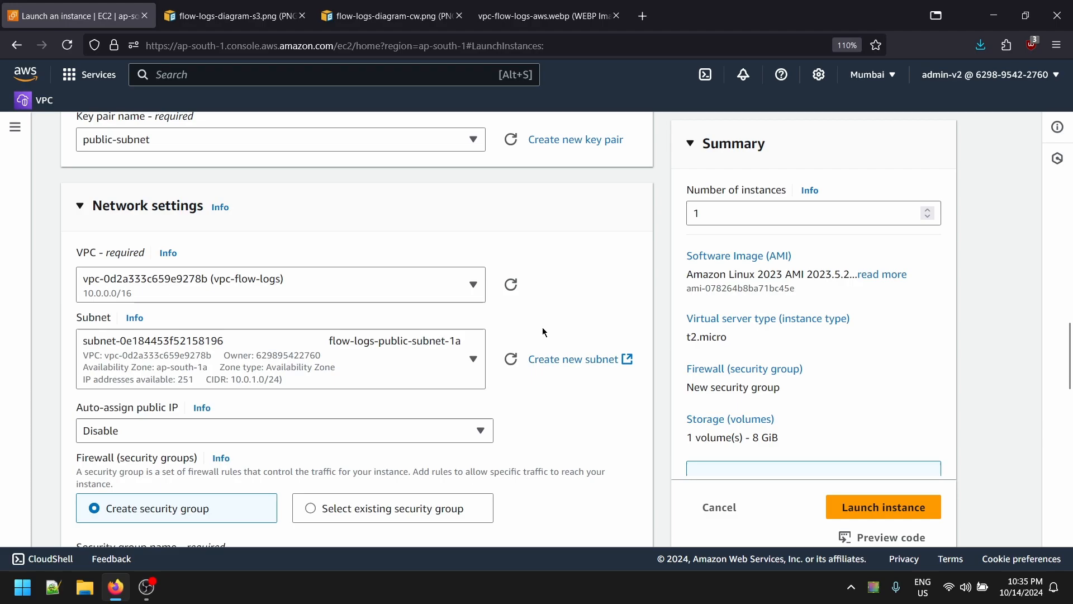
click(138, 423)
click(121, 457)
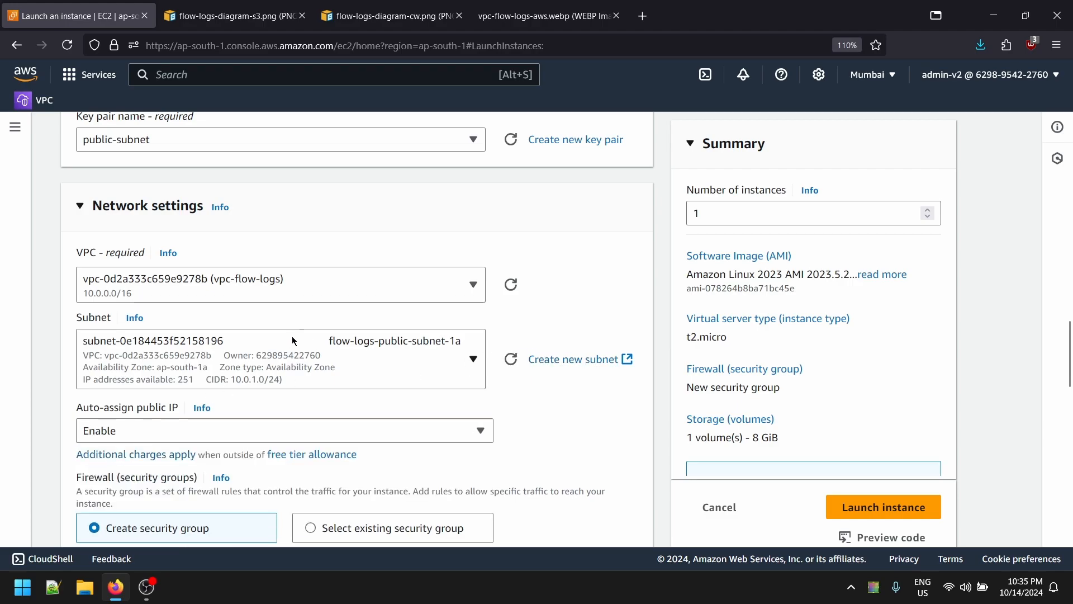
- Attach the existing default security group and launch the public instance
scroll(428, 373, down, 3)
click(346, 368)
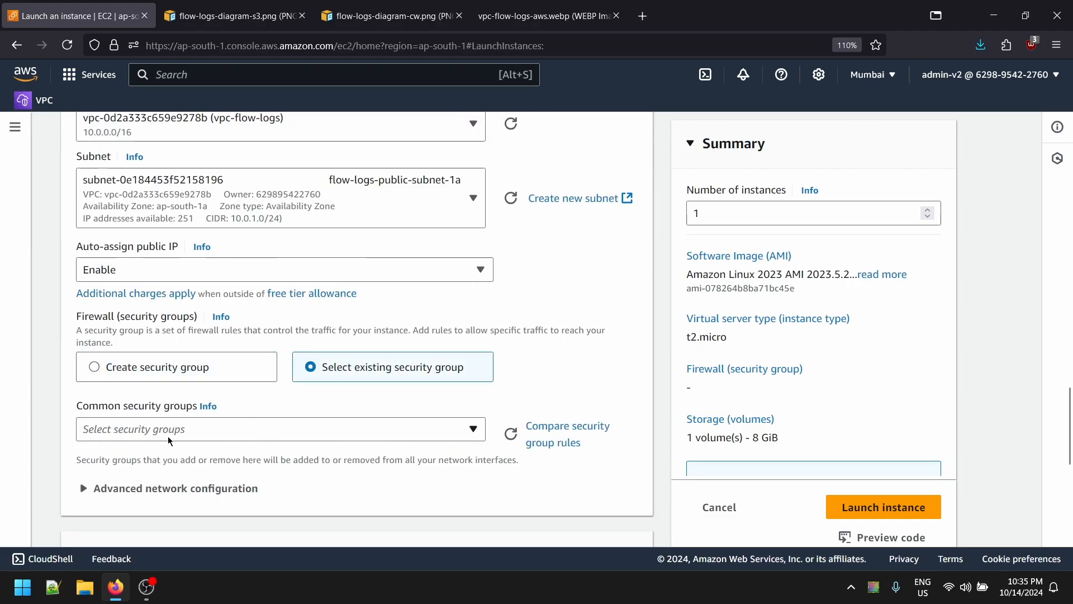
click(166, 439)
click(165, 481)
scroll(162, 391, down, 7)
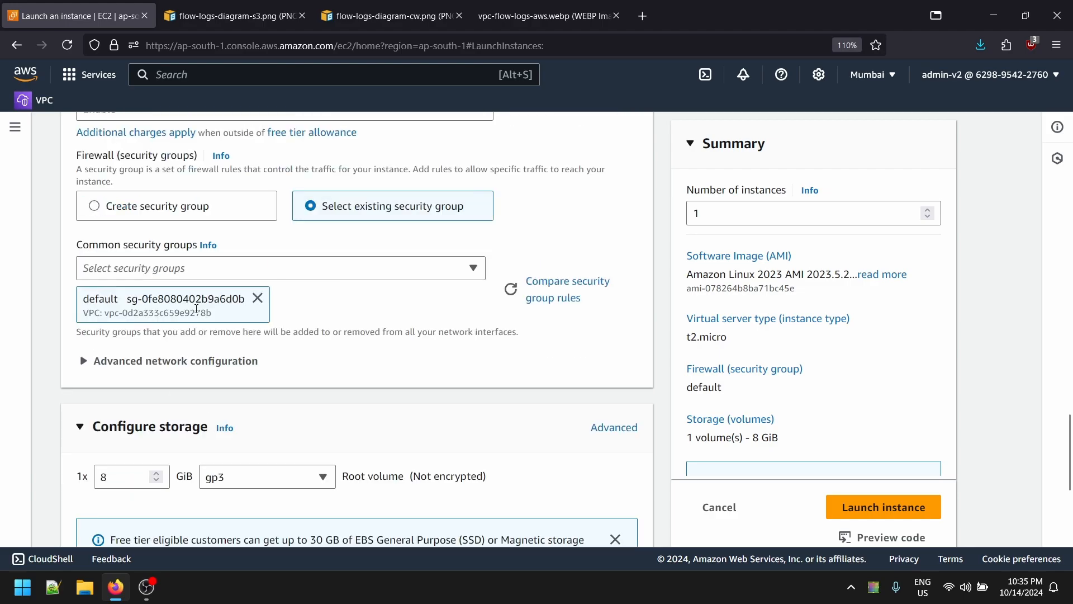
scroll(160, 338, up, 4)
scroll(277, 299, down, 4)
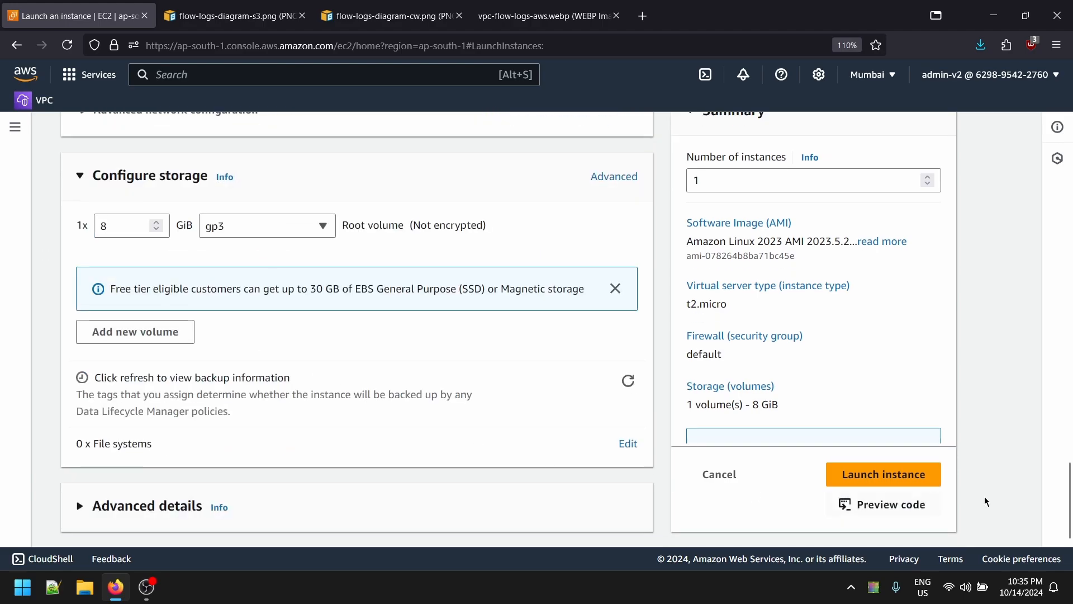
click(890, 472)
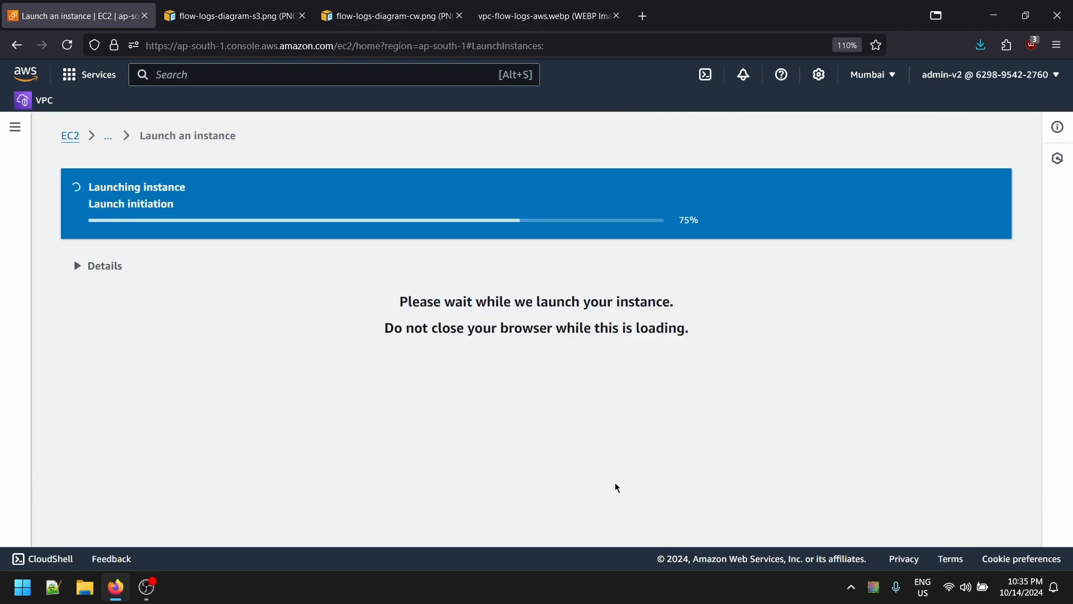
- Return to the Instances list and start launching a second instance
click(107, 142)
click(128, 152)
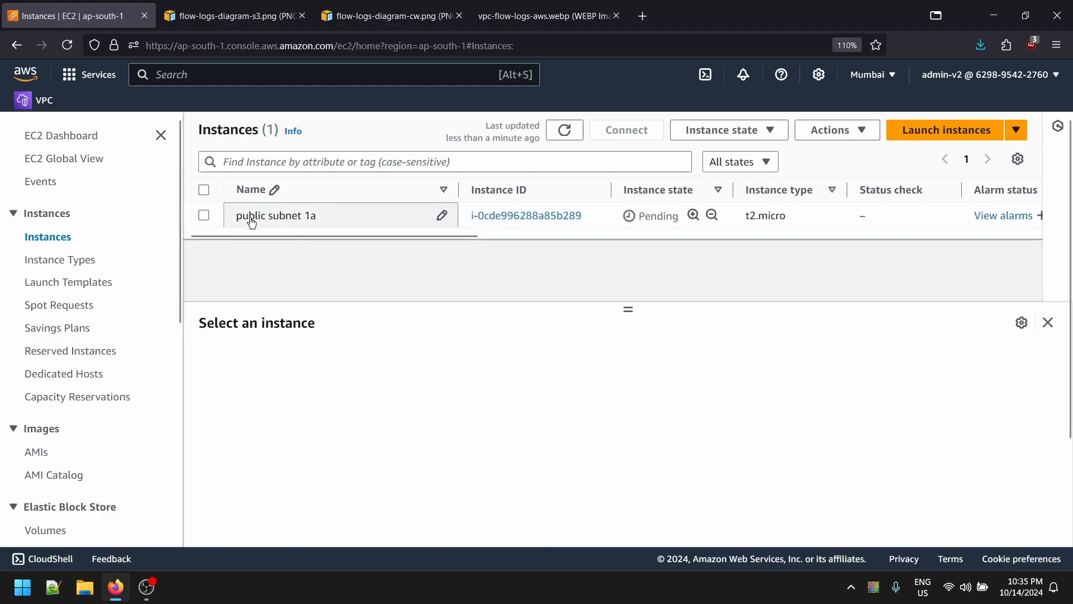
click(947, 135)
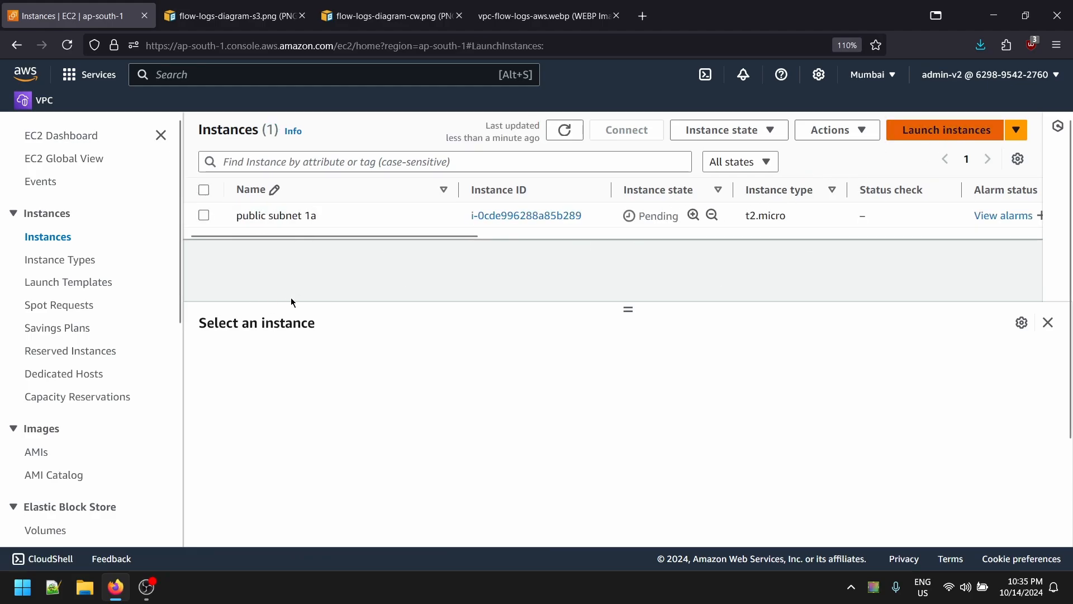
- Name the second instance 'private subnet -'
click(204, 345)
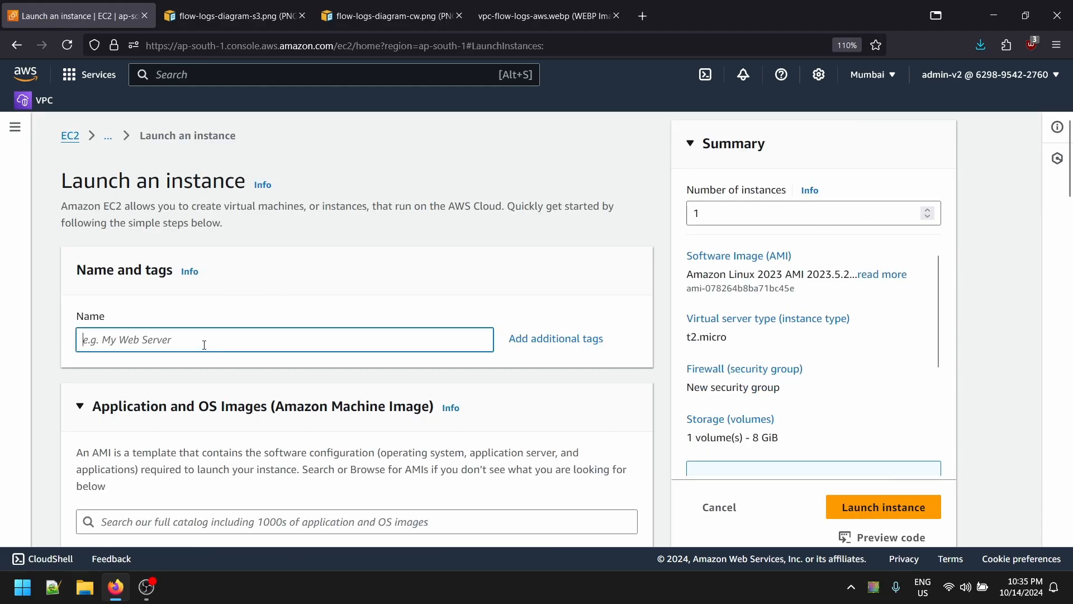
text(private subnet )
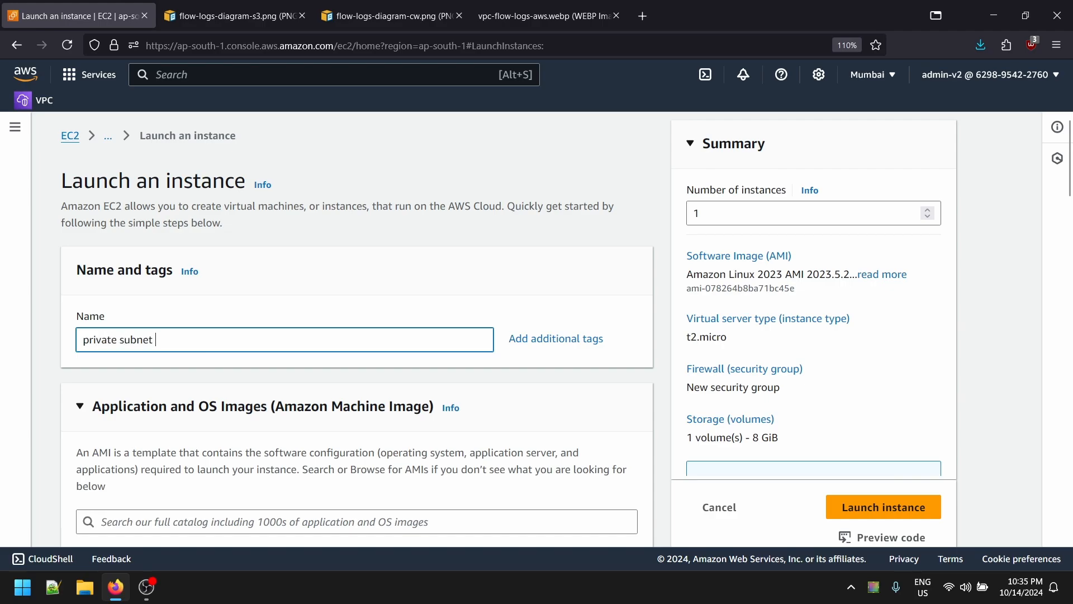
text(-)
scroll(482, 402, down, 10)
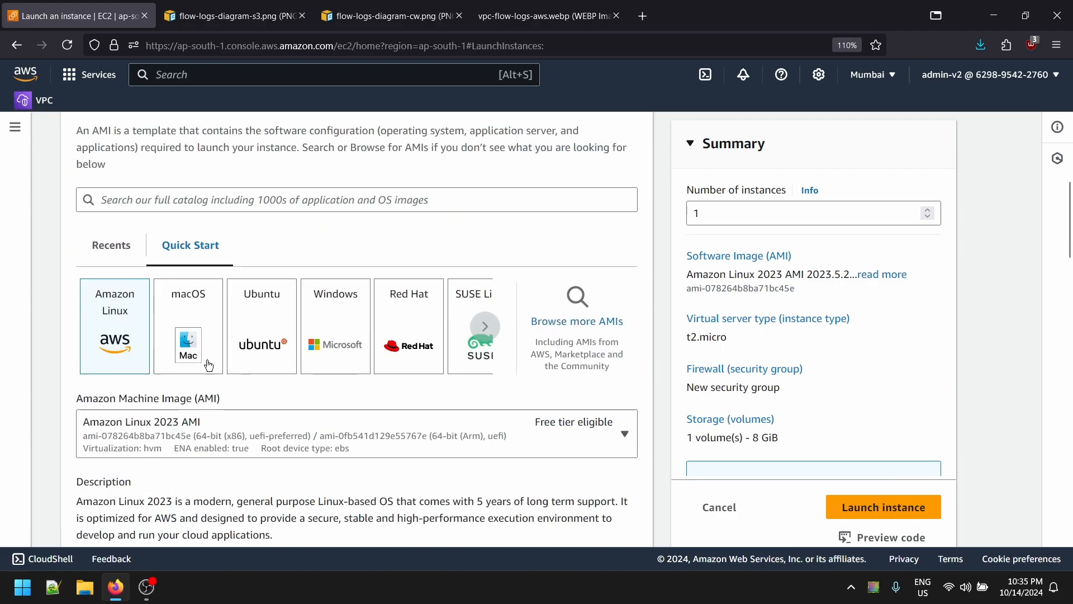
scroll(491, 515, down, 5)
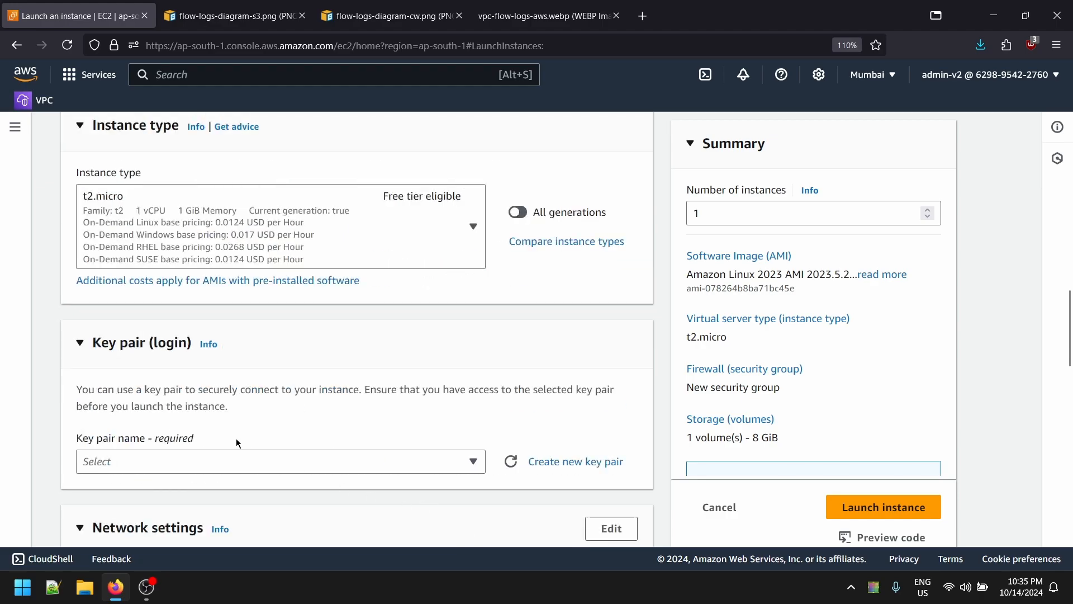
- Create a new key pair 'private-subnet' and save its .pem file
click(235, 458)
click(383, 489)
click(619, 465)
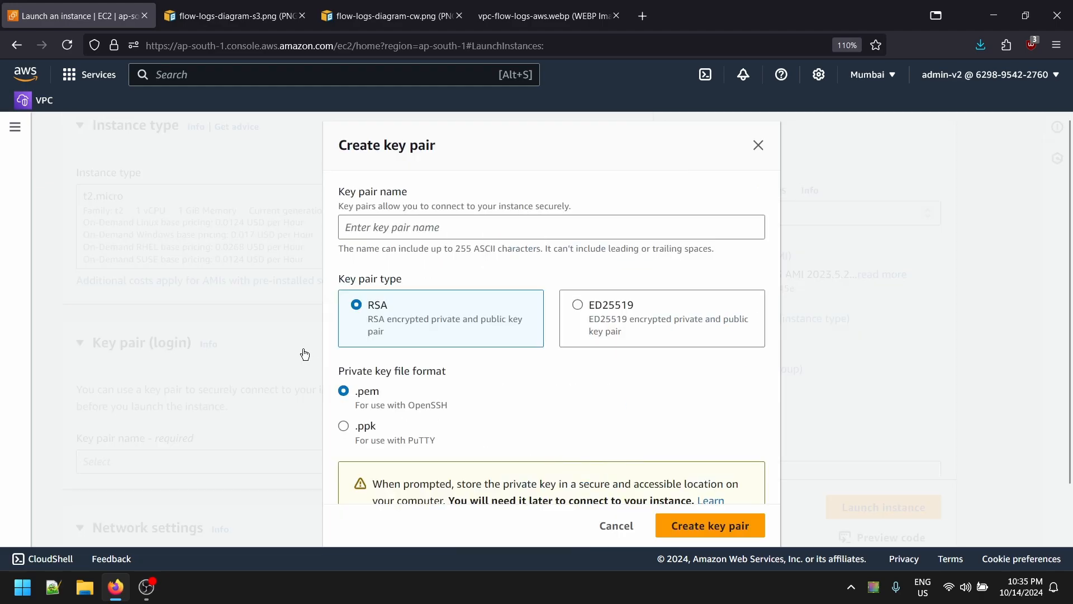
click(427, 230)
text(priva)
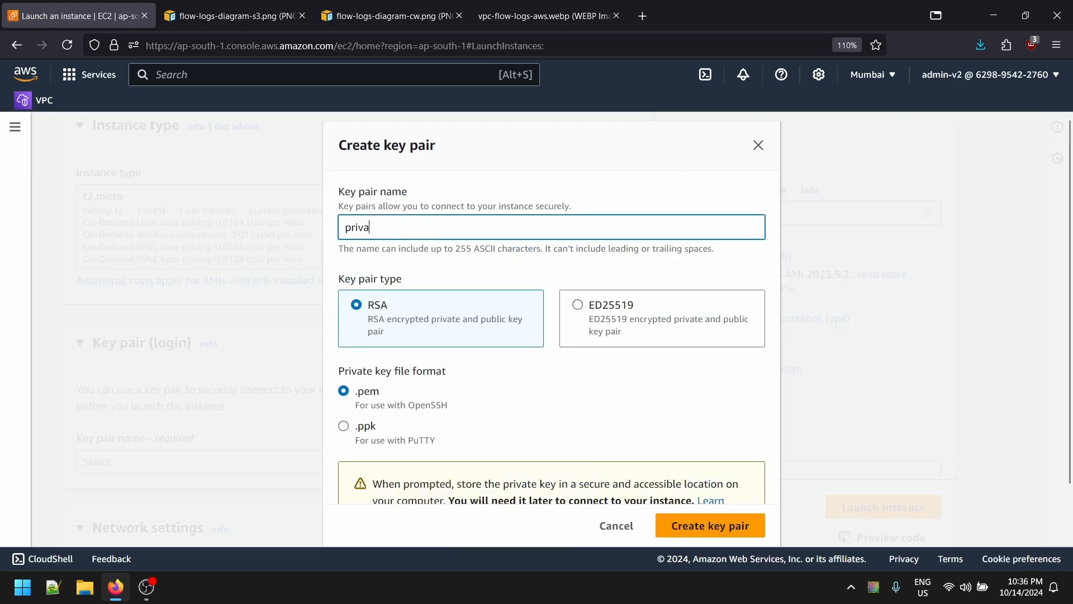
text(te)
key(BackSpace)
text(-subnet)
key(BackSpace)
scroll(629, 334, down, 2)
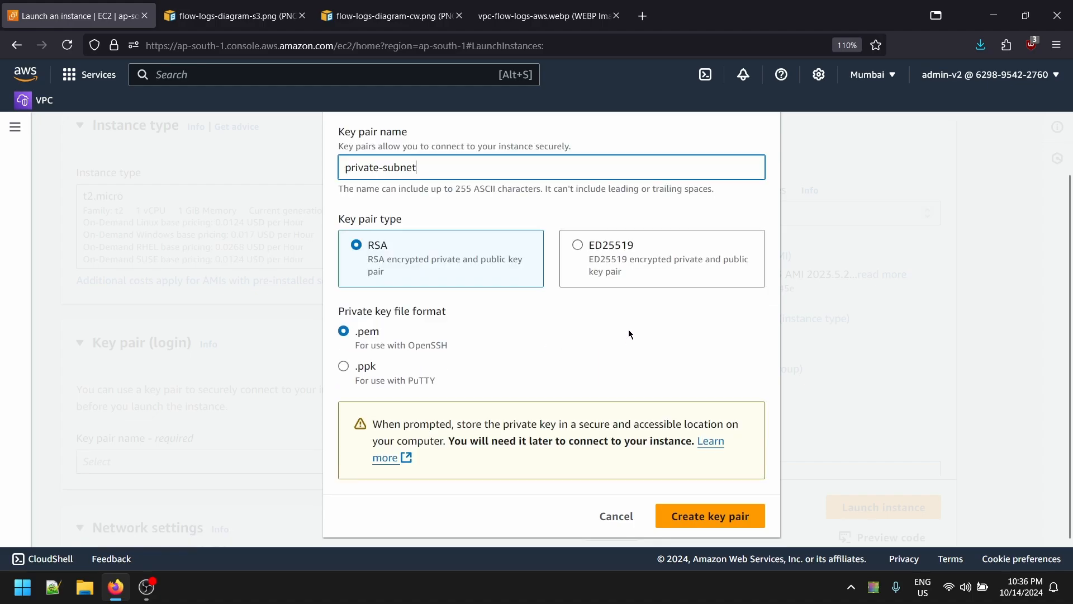
click(709, 515)
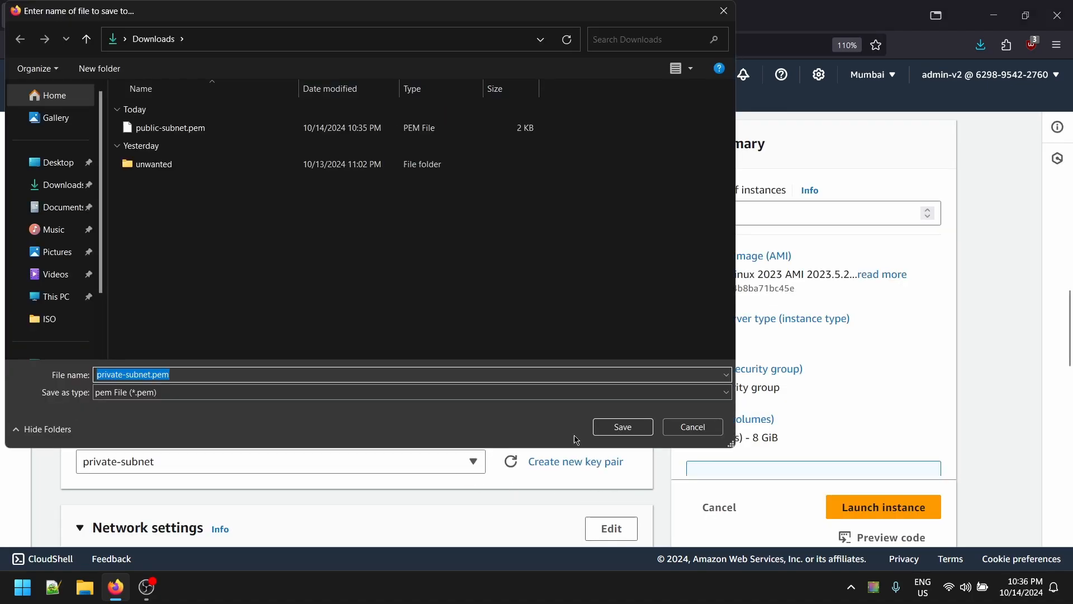
click(622, 426)
scroll(199, 441, down, 5)
- Place the instance in vpc-flow-logs, subnet flow-logs-private-subnet-1a, with public IP disabled
click(610, 206)
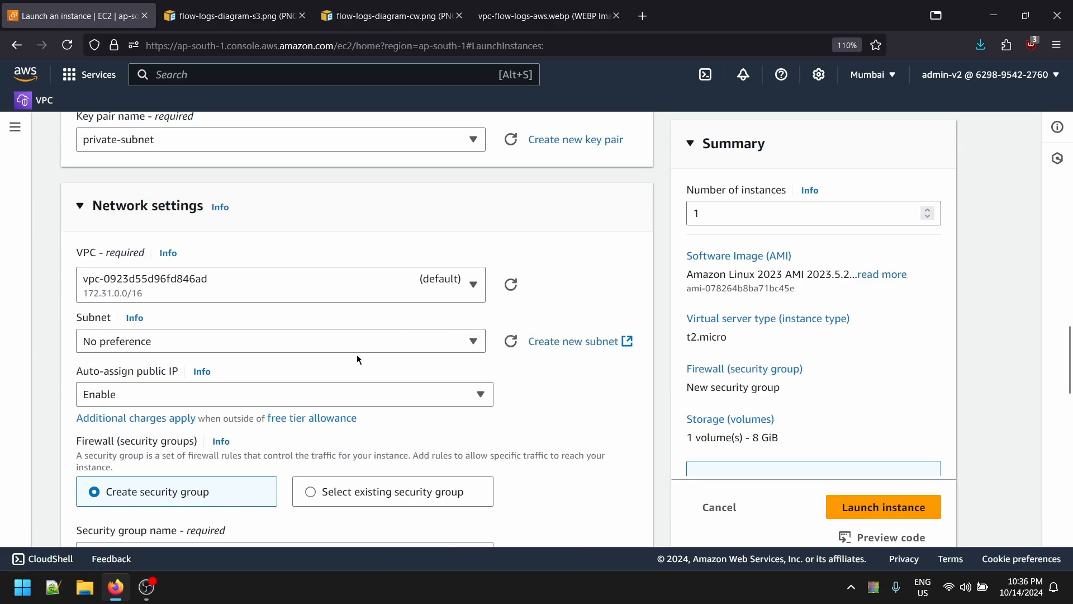
click(403, 284)
click(360, 376)
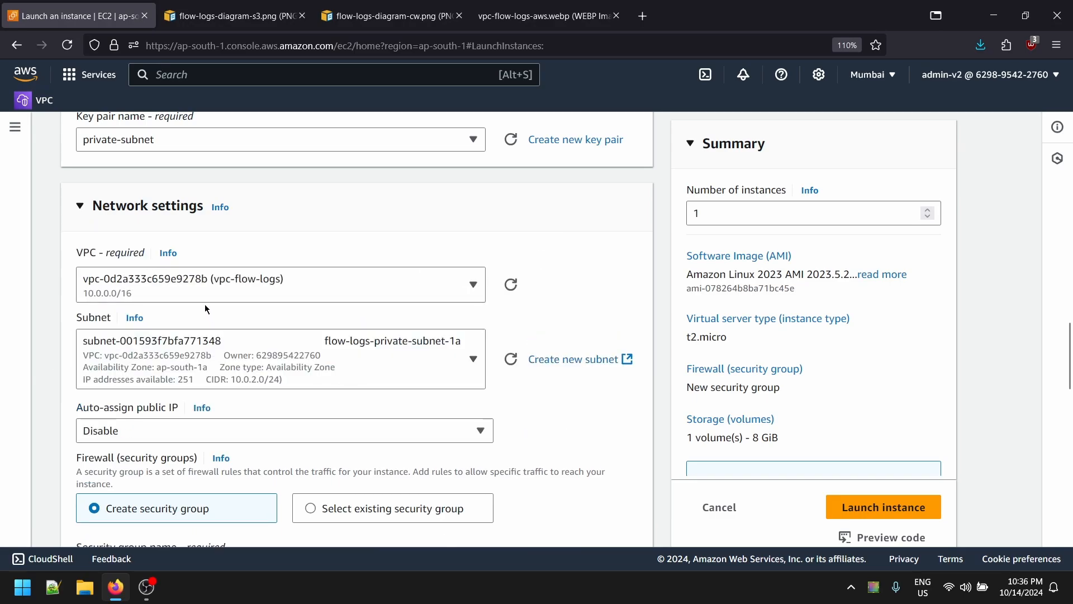
click(246, 430)
click(222, 353)
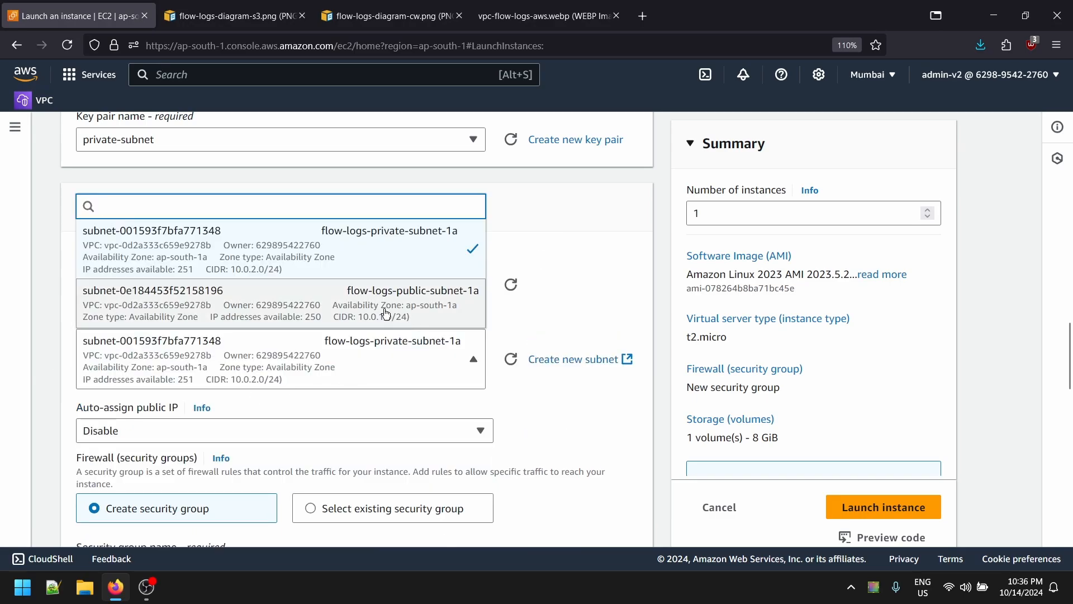
click(424, 342)
- Attach the default security group, launch the private instance, and return to Instances
scroll(422, 363, down, 1)
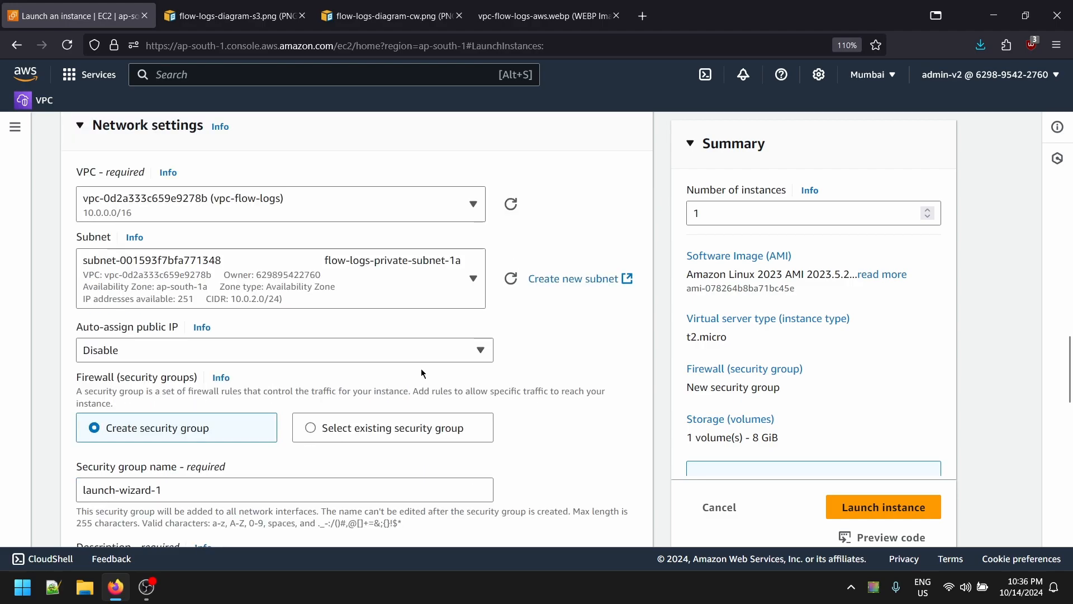
scroll(383, 371, down, 2)
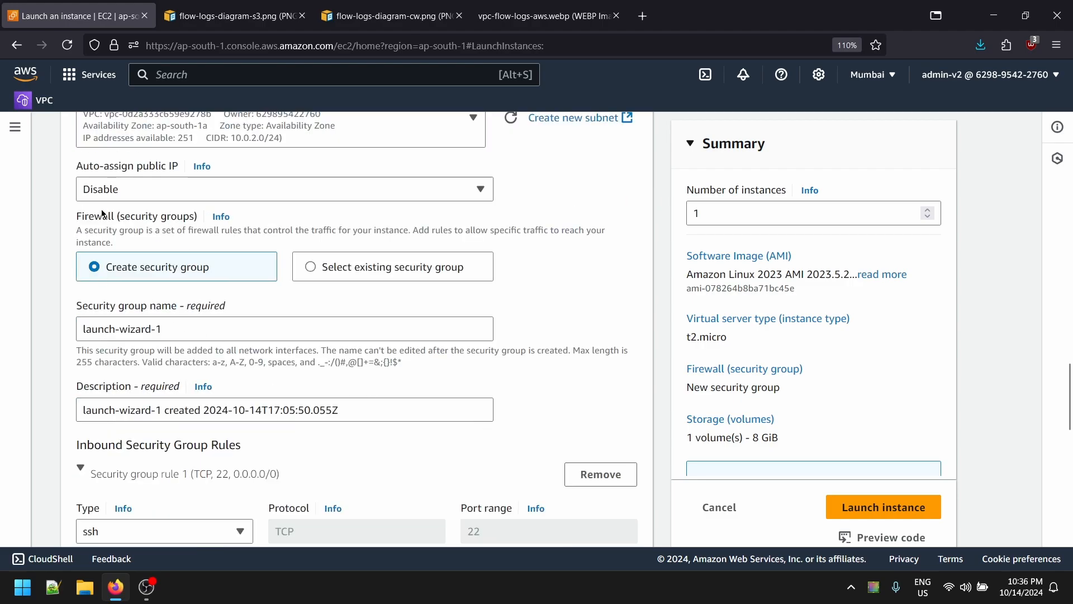
click(363, 275)
click(186, 325)
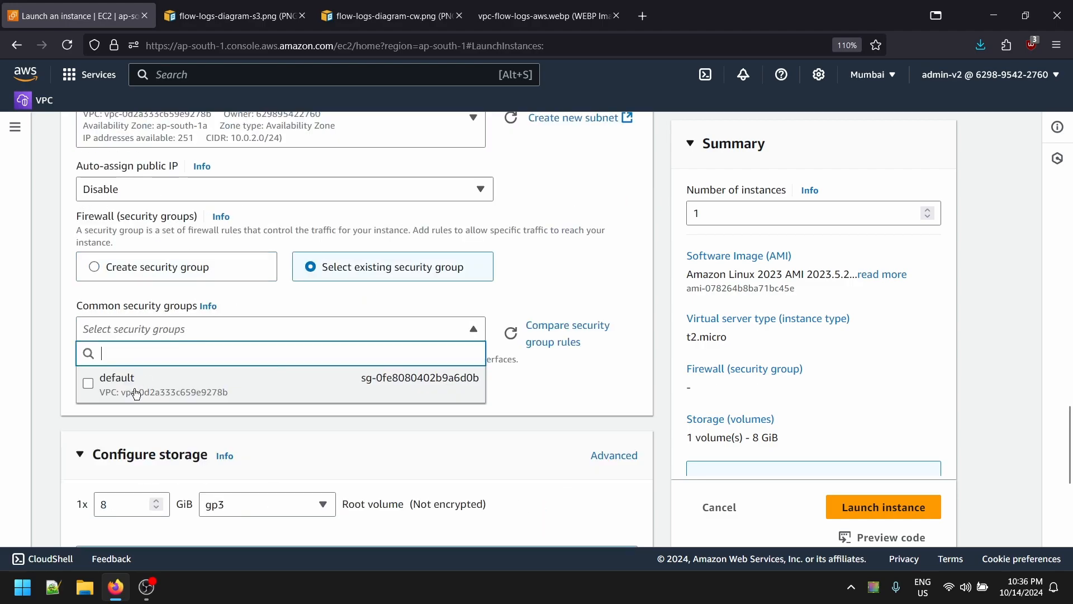
click(112, 379)
scroll(310, 348, down, 3)
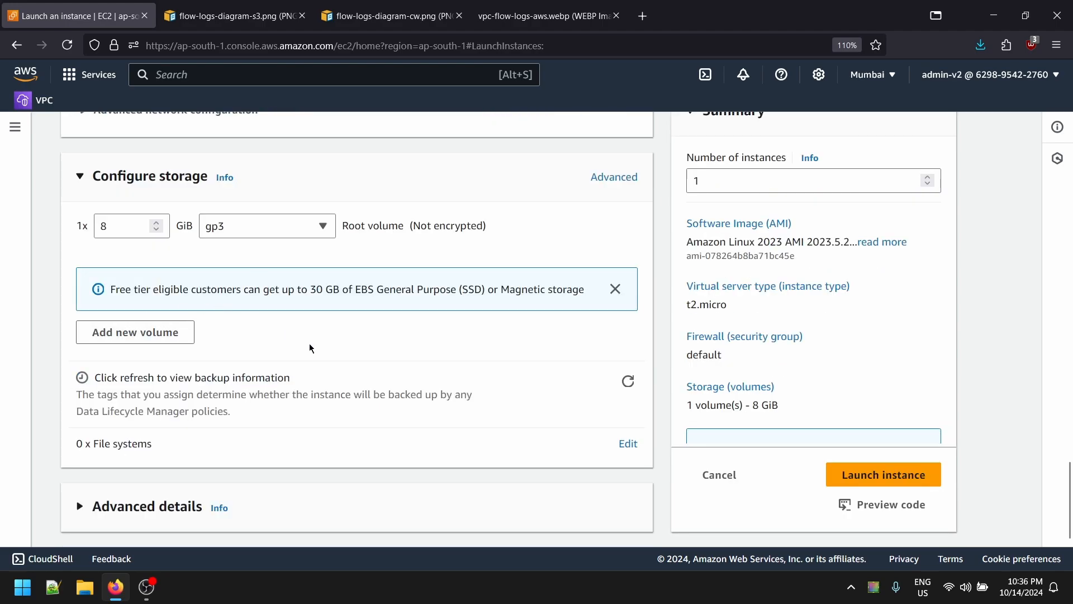
click(882, 473)
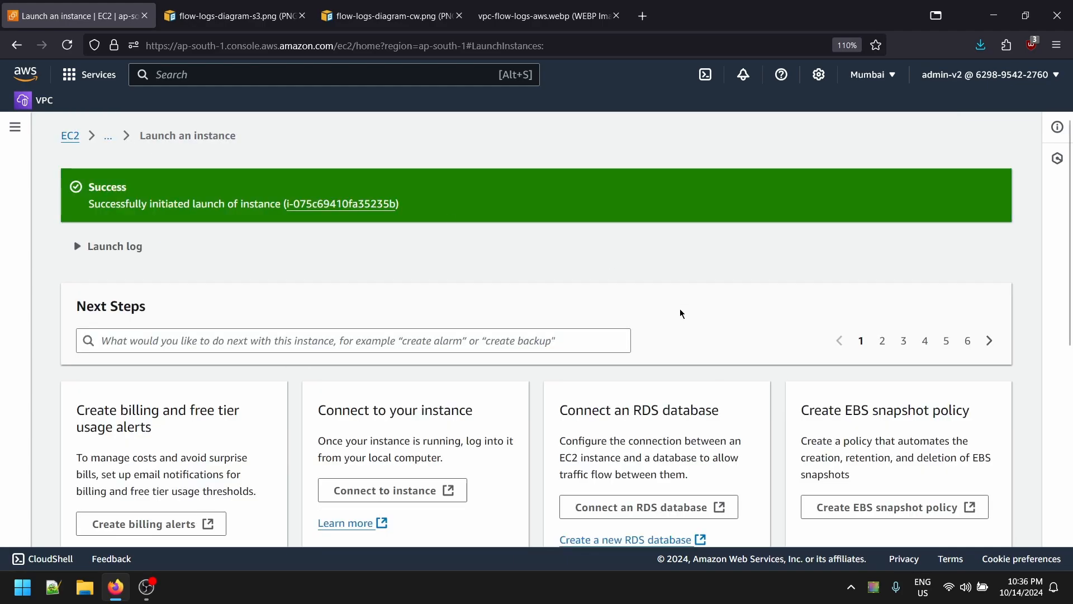
click(107, 136)
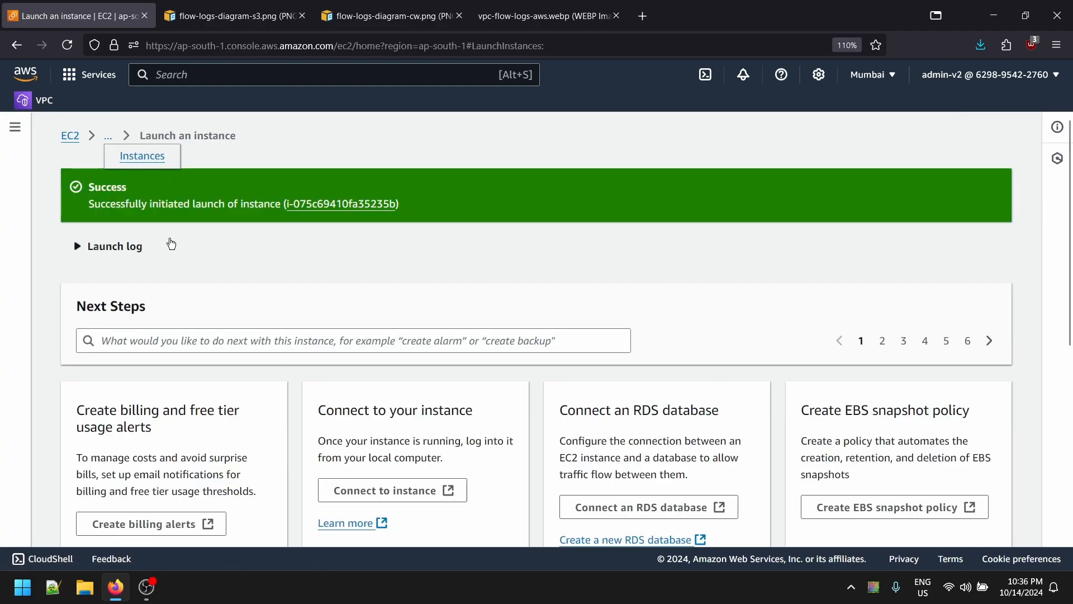
click(149, 157)
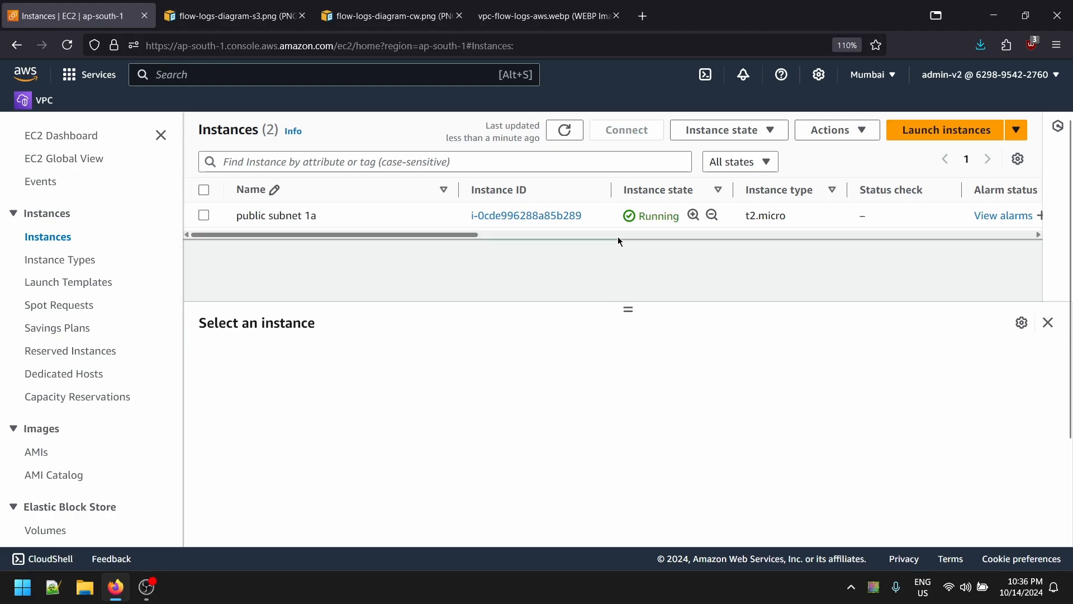
- Refresh Instances to see both running, then review the S3 and CloudWatch flow log diagrams
scroll(618, 241, right, 5)
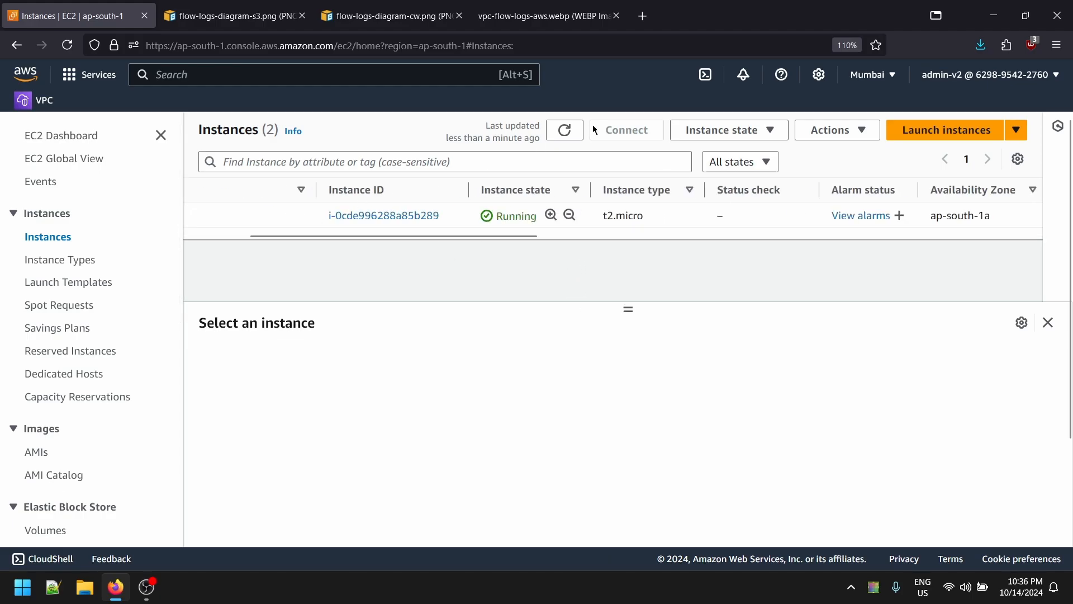
click(564, 130)
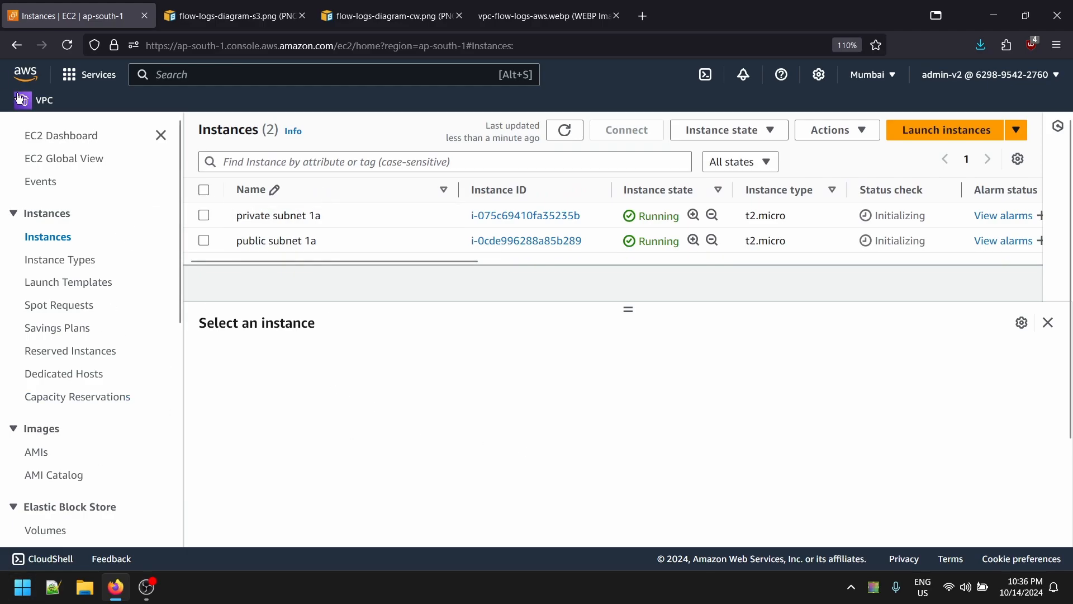
click(42, 94)
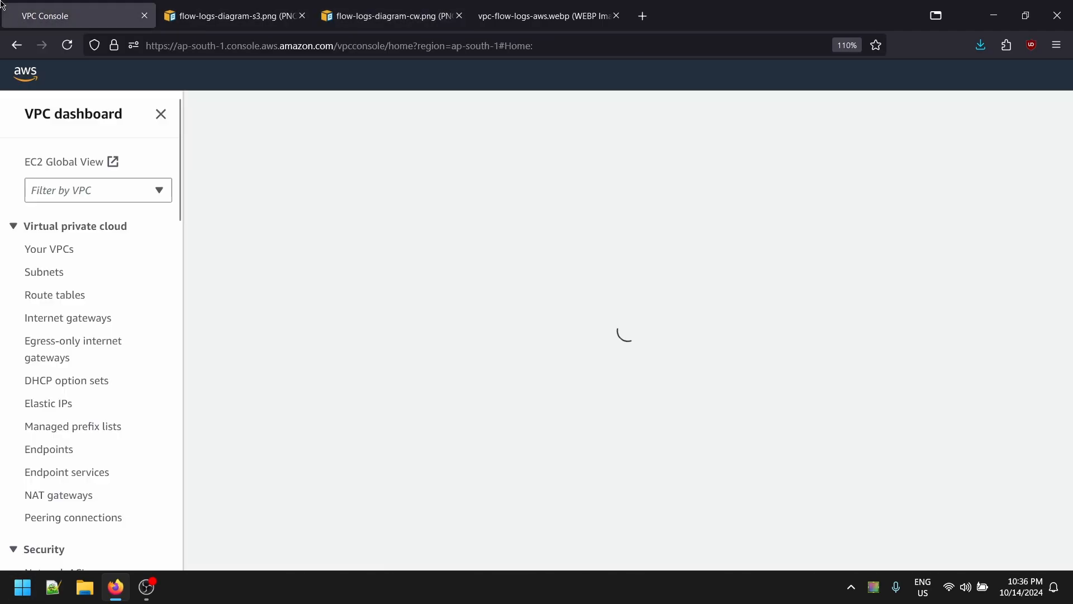
click(230, 6)
click(391, 15)
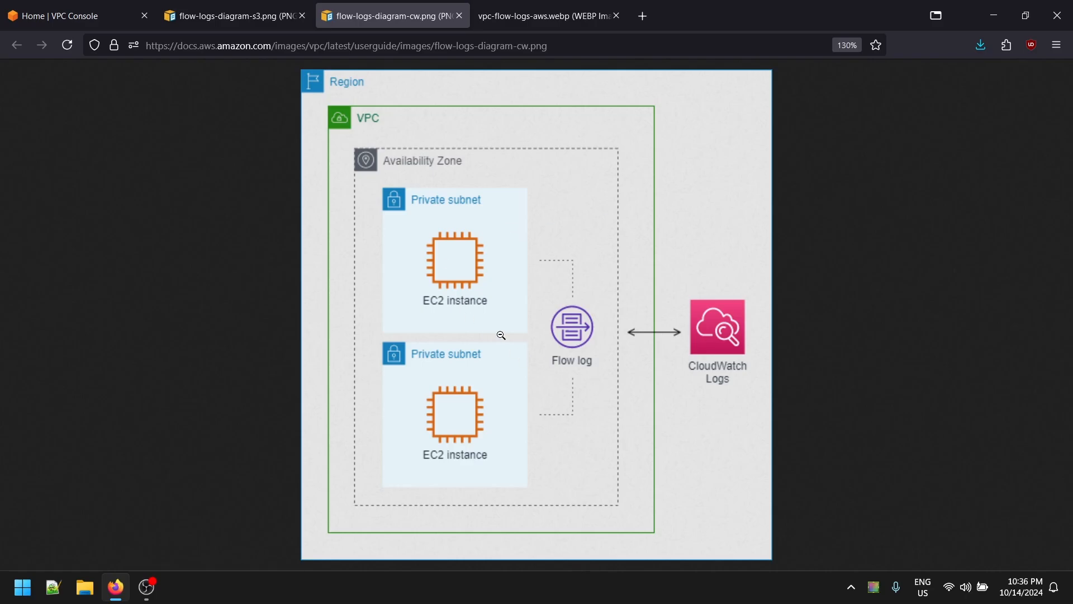
- Start a Create flow log form for the vpc-flow-logs VPC from Your VPCs
key(ctrl+1)
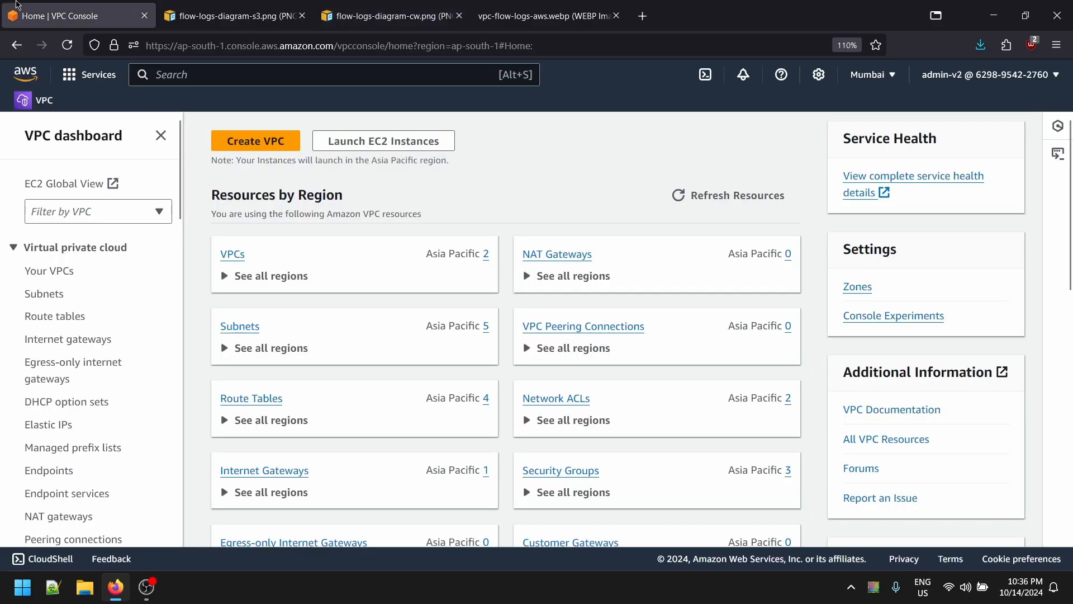
click(50, 270)
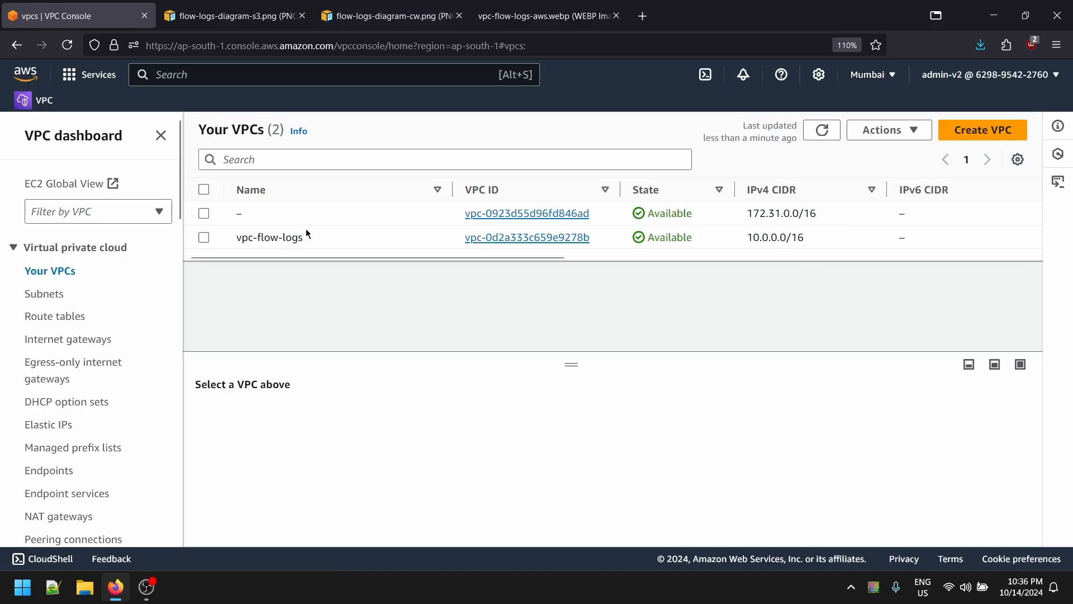
right_click(350, 238)
click(397, 291)
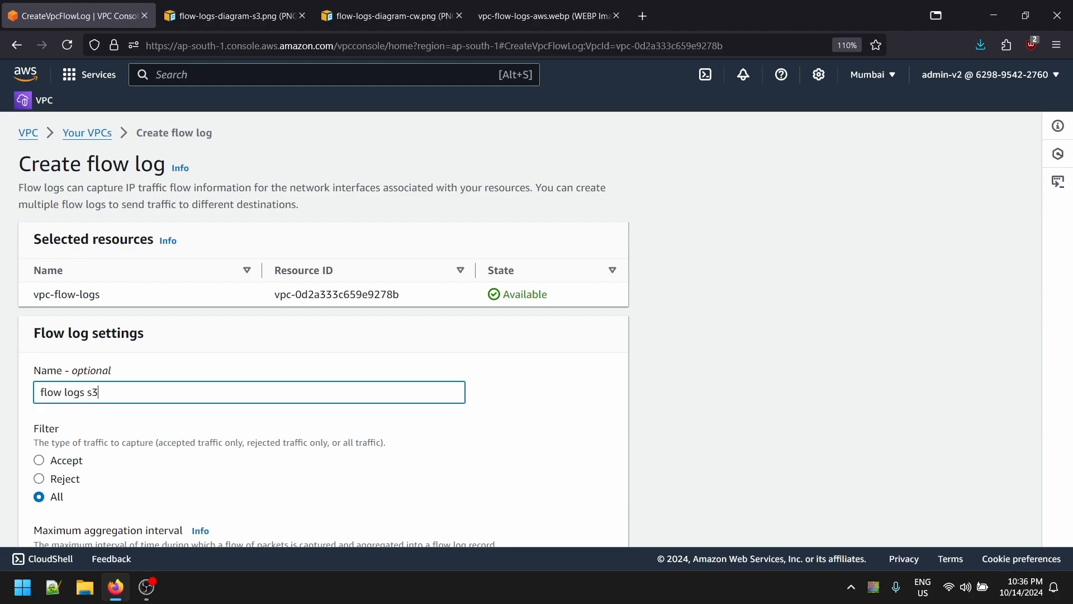
- Review the traffic filter description, keeping Filter set to All
scroll(2, 344, down, 3)
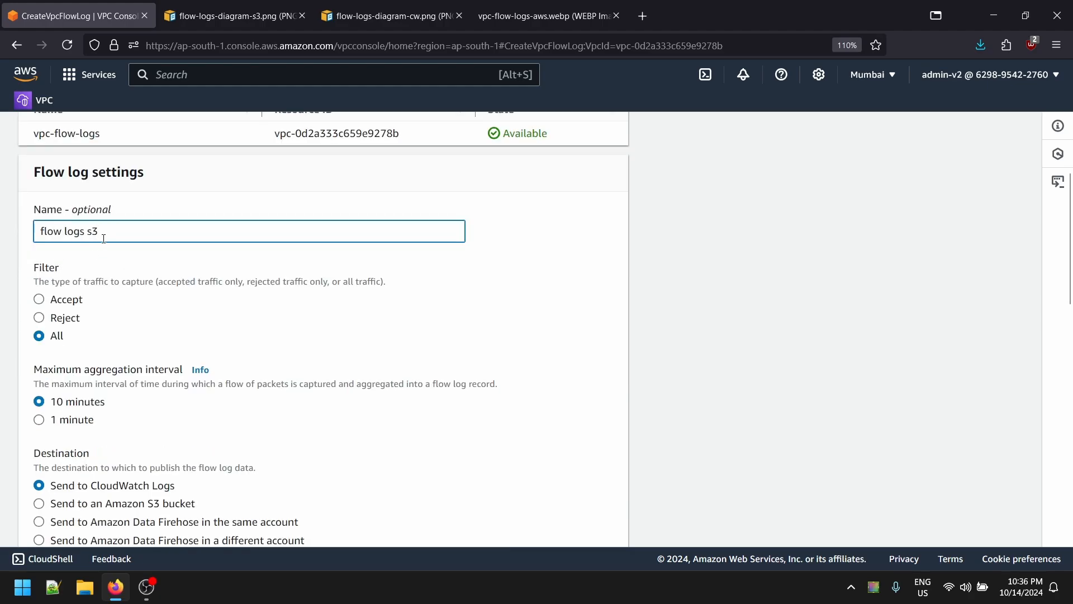
drag(41, 272, 262, 281)
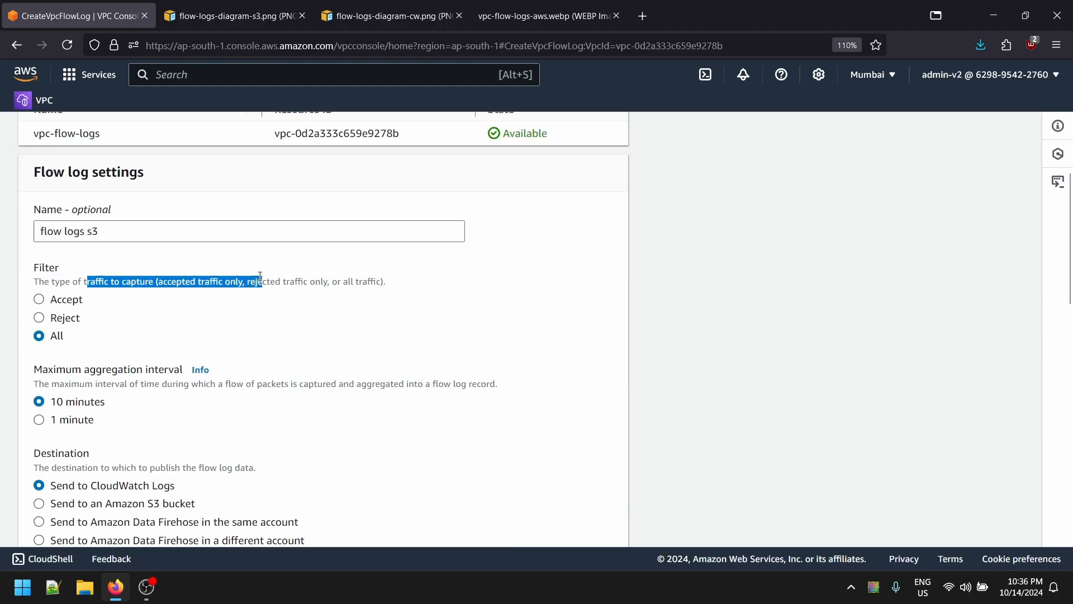
click(260, 281)
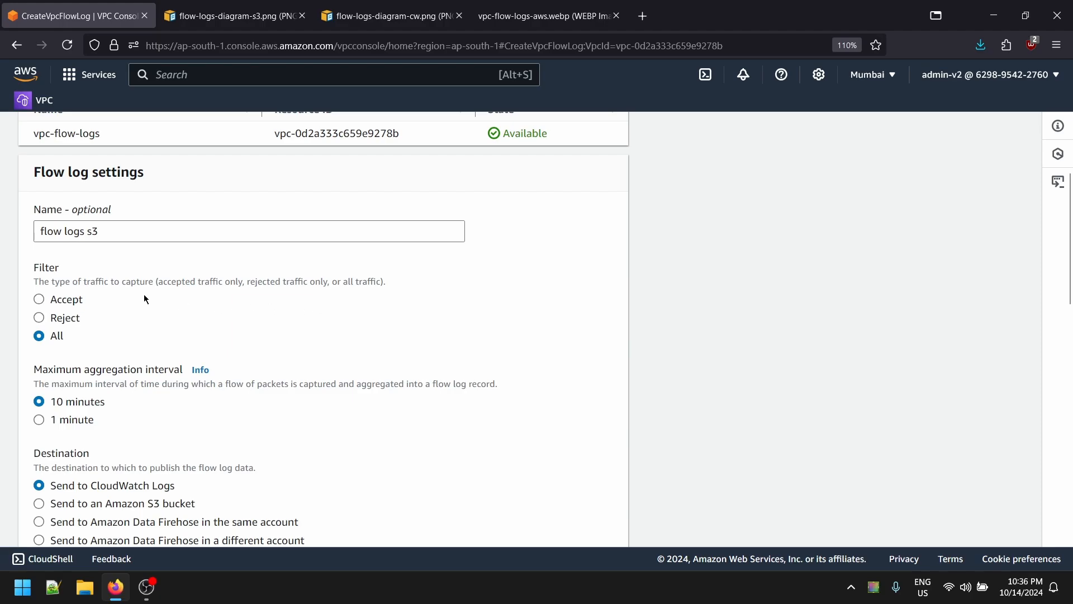
drag(47, 276, 372, 282)
click(234, 350)
scroll(72, 348, down, 2)
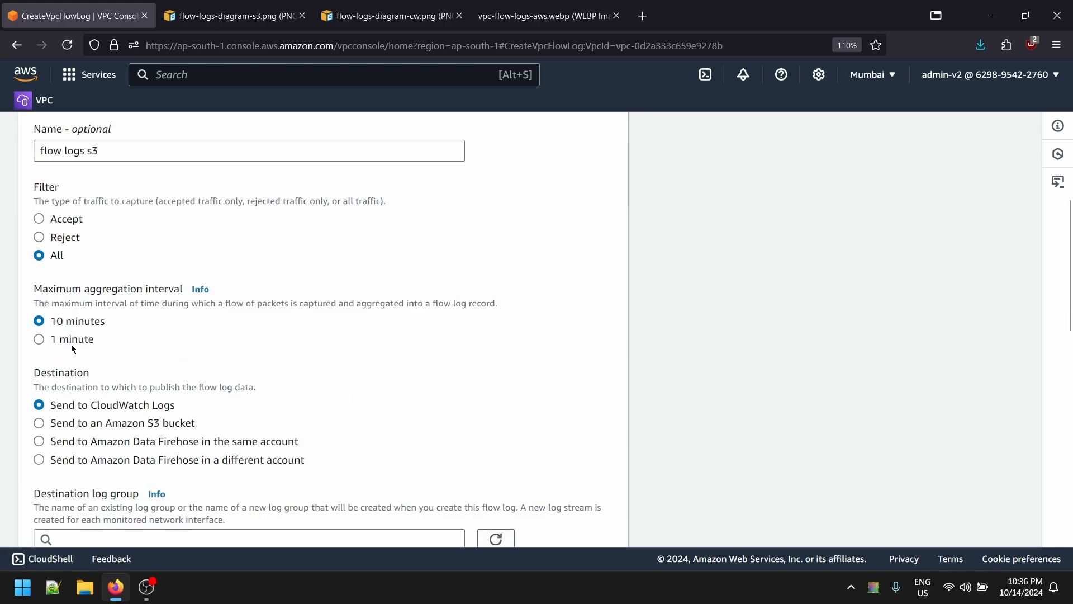
scroll(93, 300, down, 4)
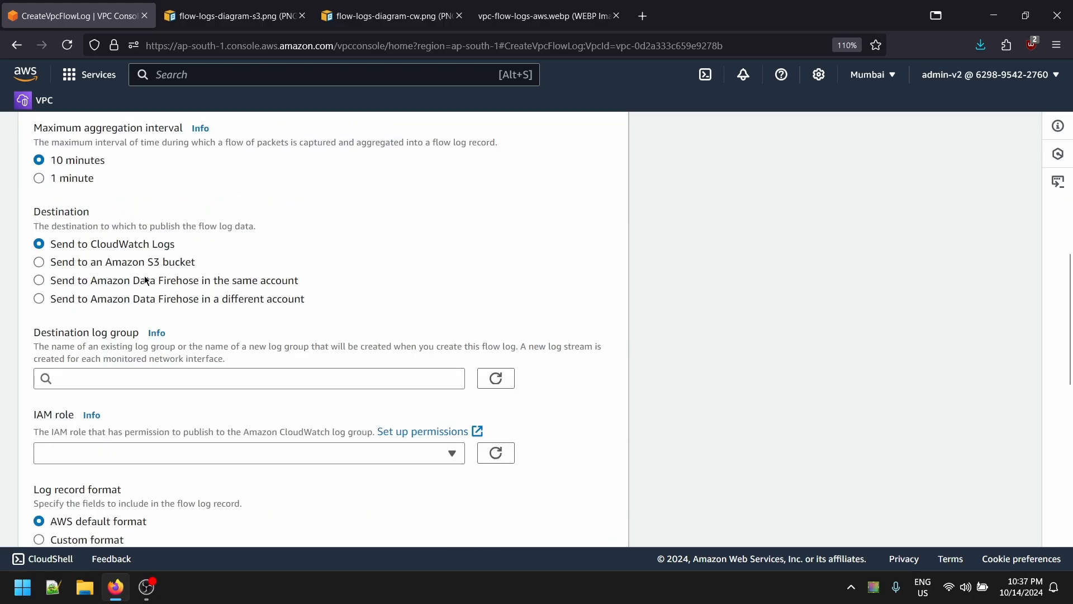
- Send the flow log to an Amazon S3 bucket with a 1-minute aggregation interval
click(156, 261)
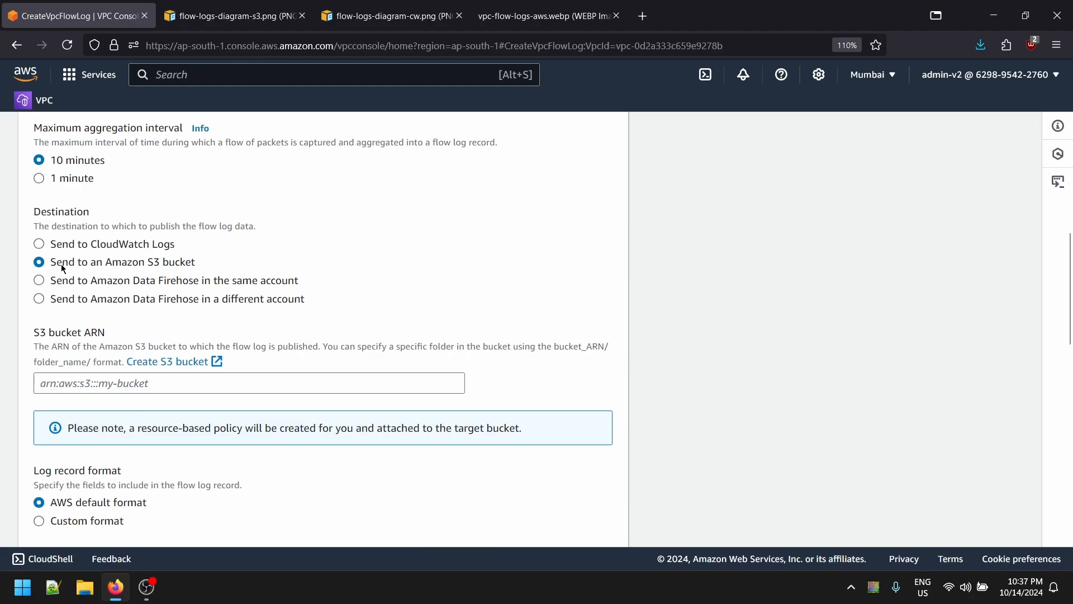
scroll(63, 266, up, 2)
drag(49, 211, 165, 223)
click(165, 223)
drag(63, 226, 105, 242)
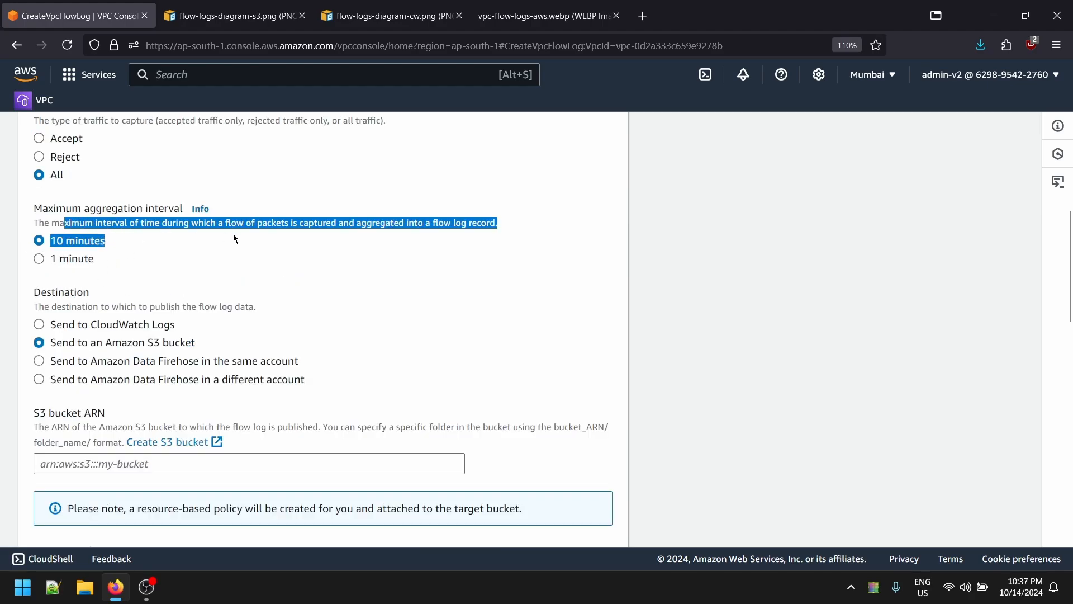
click(85, 281)
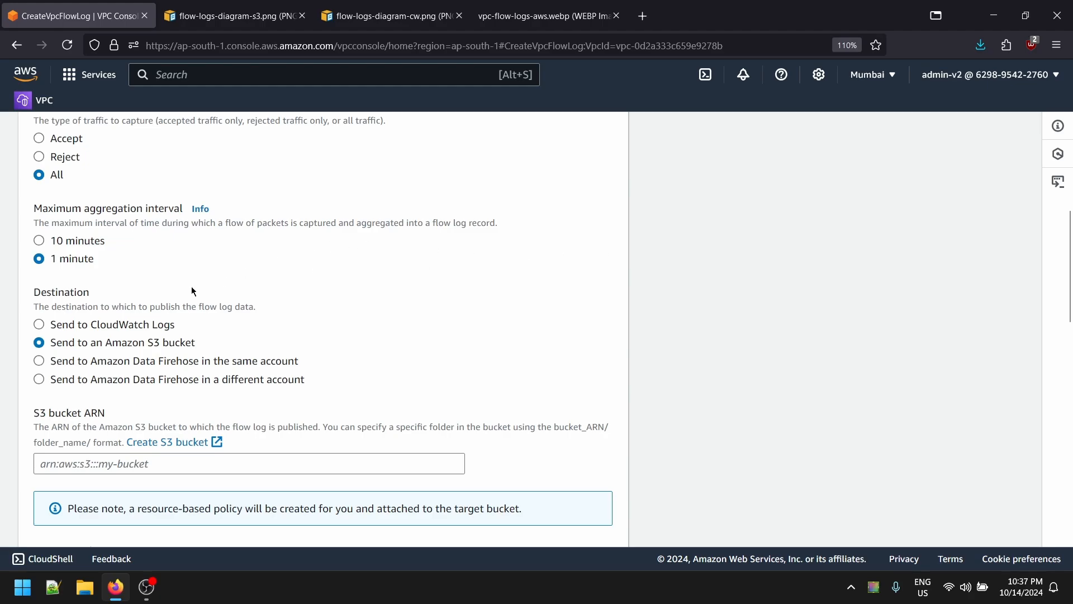
scroll(192, 287, down, 4)
click(83, 254)
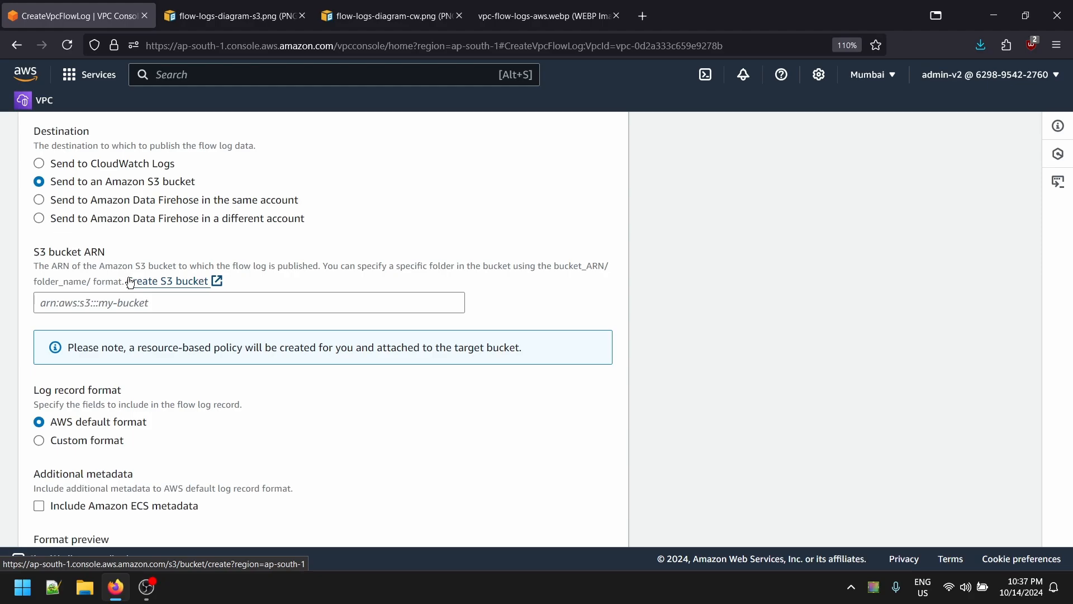
scroll(50, 303, up, 6)
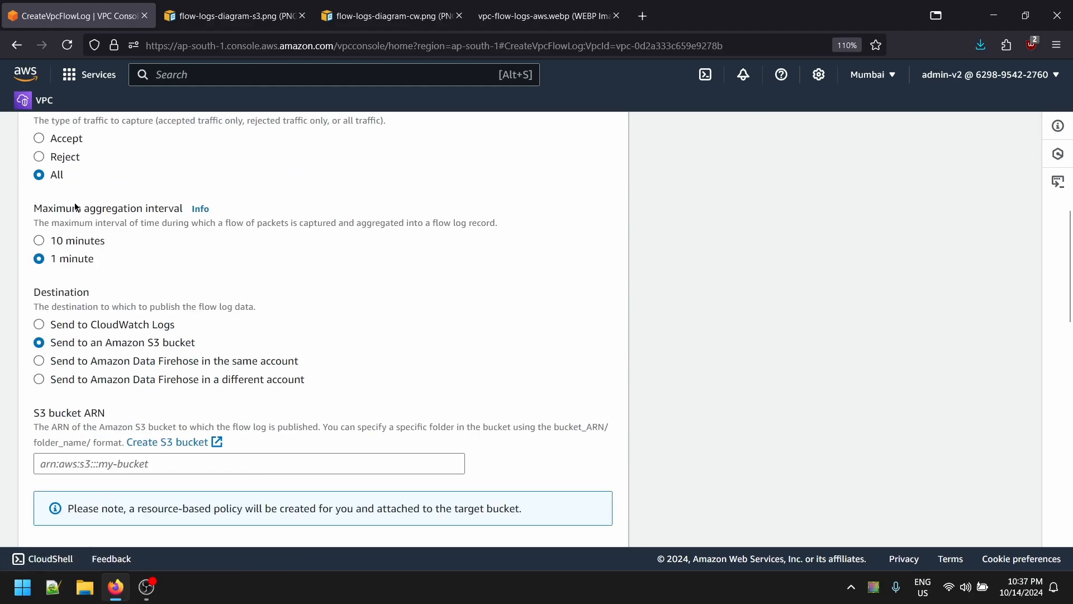
scroll(171, 394, down, 6)
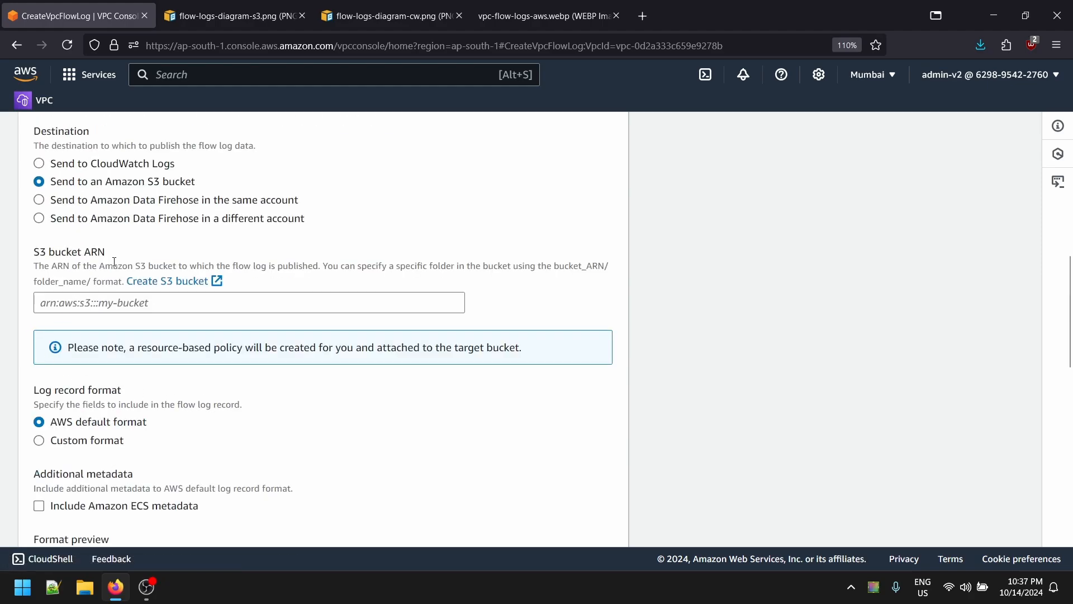
- Select the S3 bucket ARN field and hide the recording software window
click(264, 304)
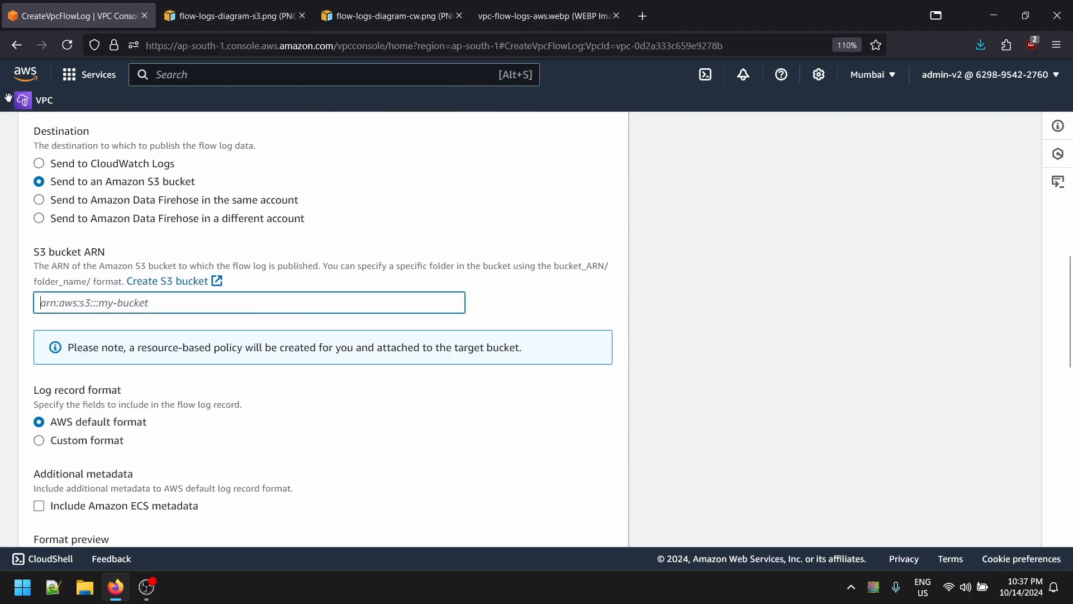
click(152, 596)
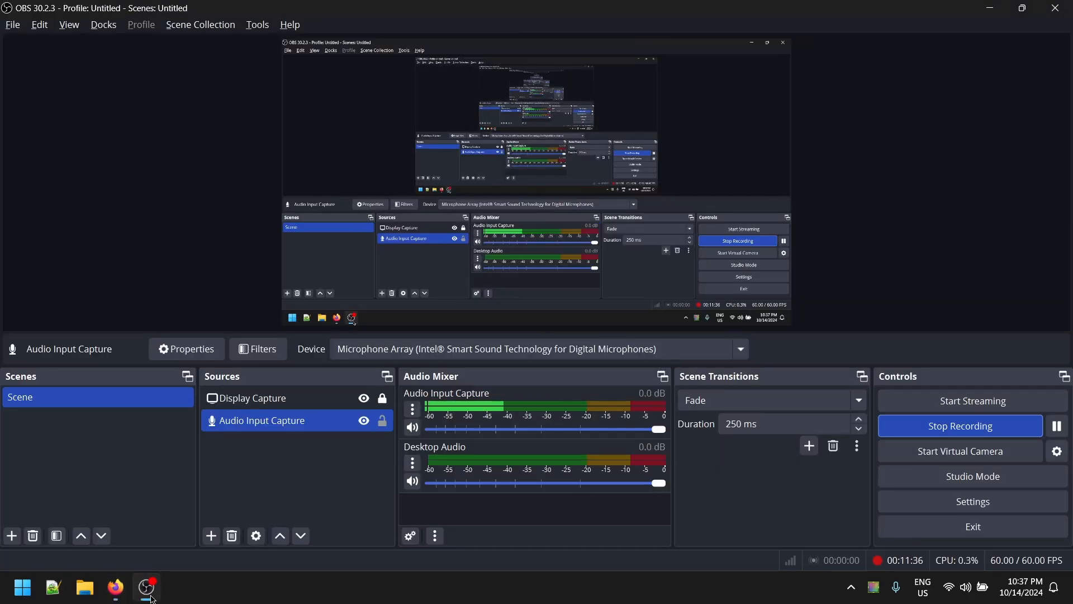
click(152, 595)
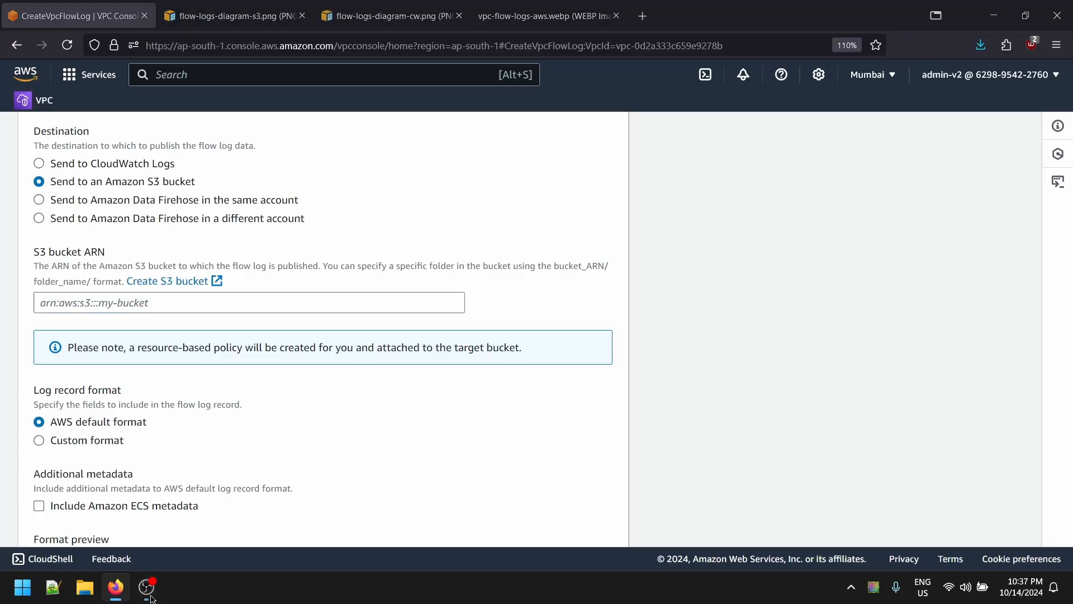
click(145, 596)
click(145, 596)
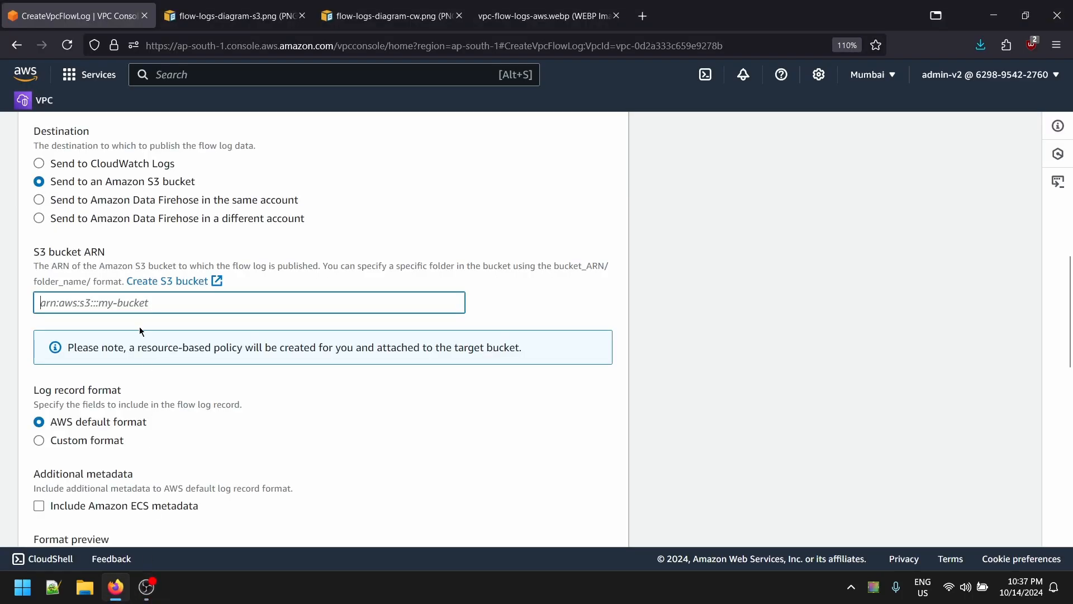
- In another tab, open the vpc-flow-logs-bucket-v1 bucket in S3
click(224, 16)
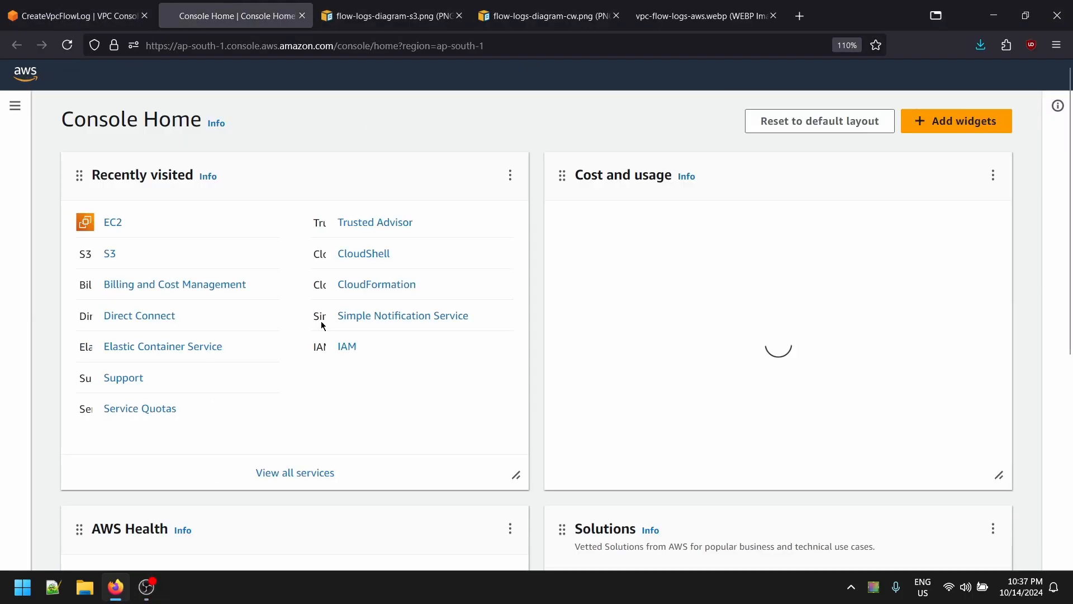
click(110, 276)
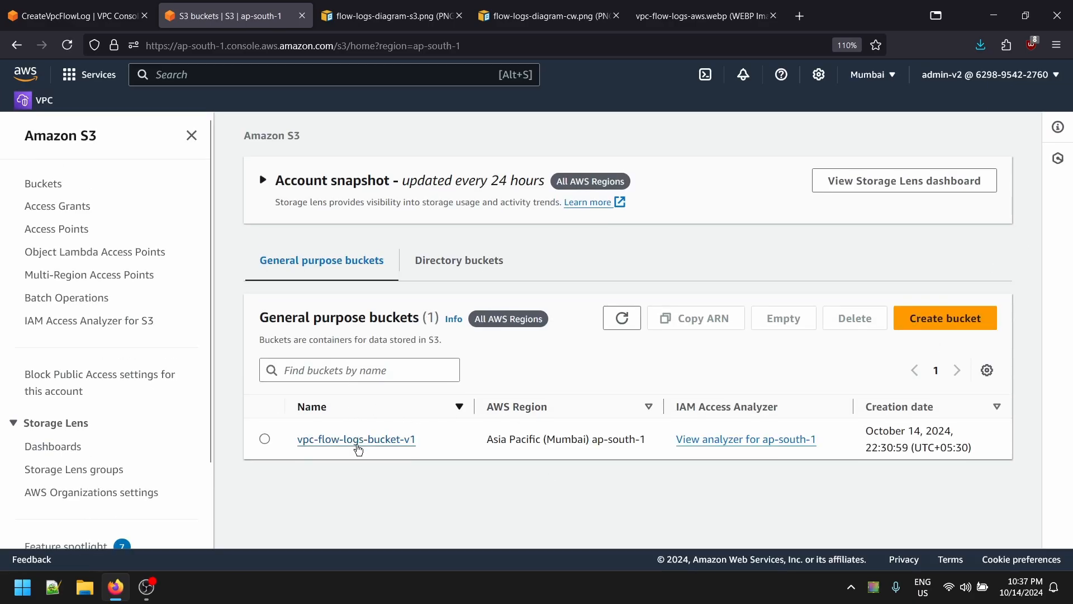
click(356, 439)
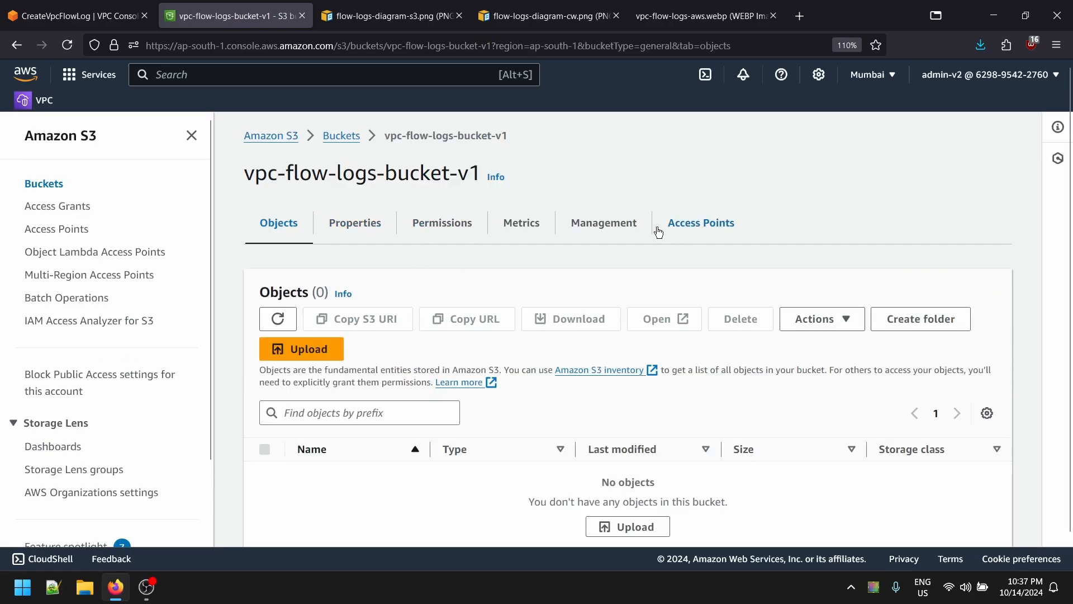
click(112, 17)
click(146, 306)
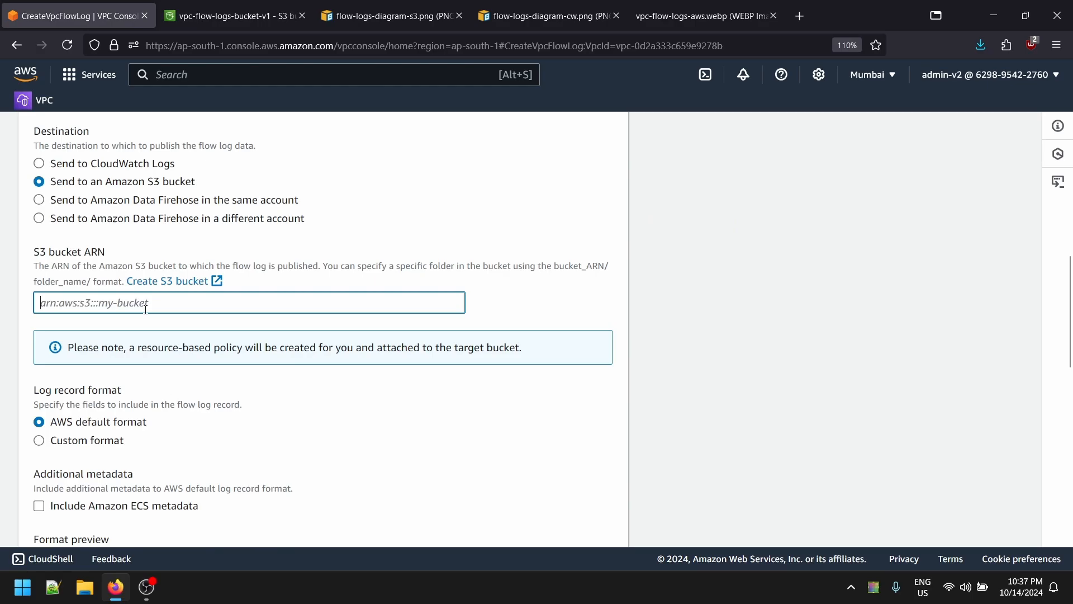
click(247, 22)
- Copy the bucket's ARN from its Permissions bucket policy editor
click(473, 226)
scroll(455, 358, down, 2)
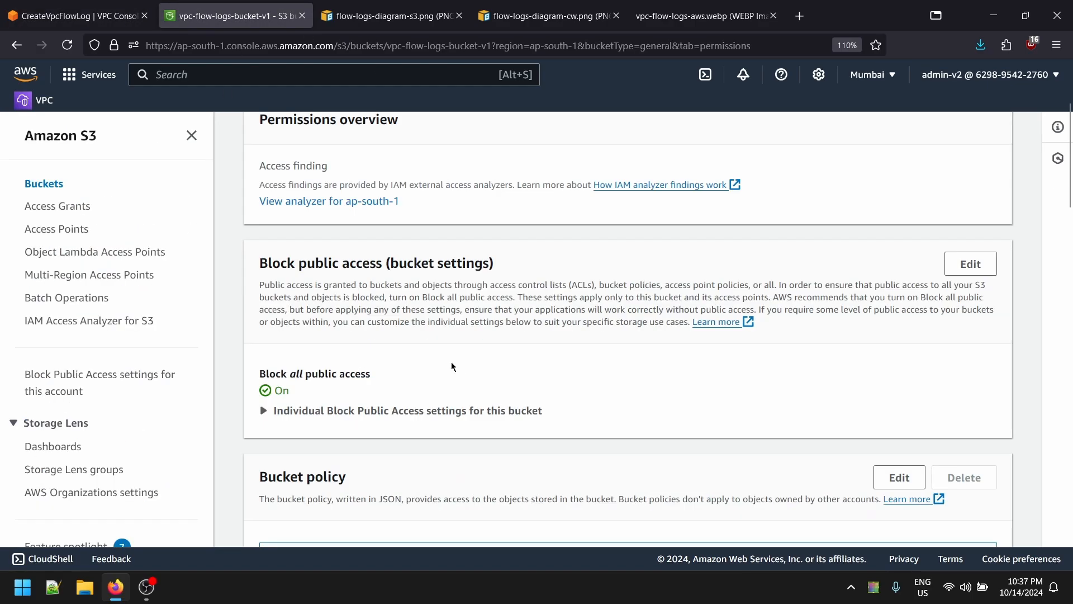
scroll(454, 363, up, 2)
scroll(441, 366, down, 5)
scroll(447, 375, down, 4)
scroll(524, 385, up, 4)
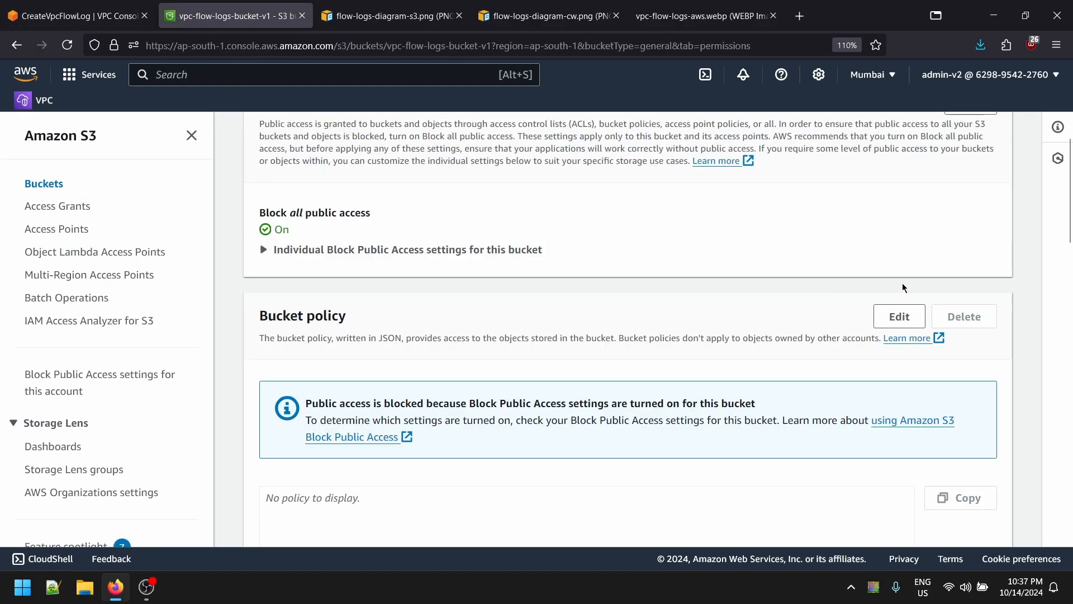
click(897, 317)
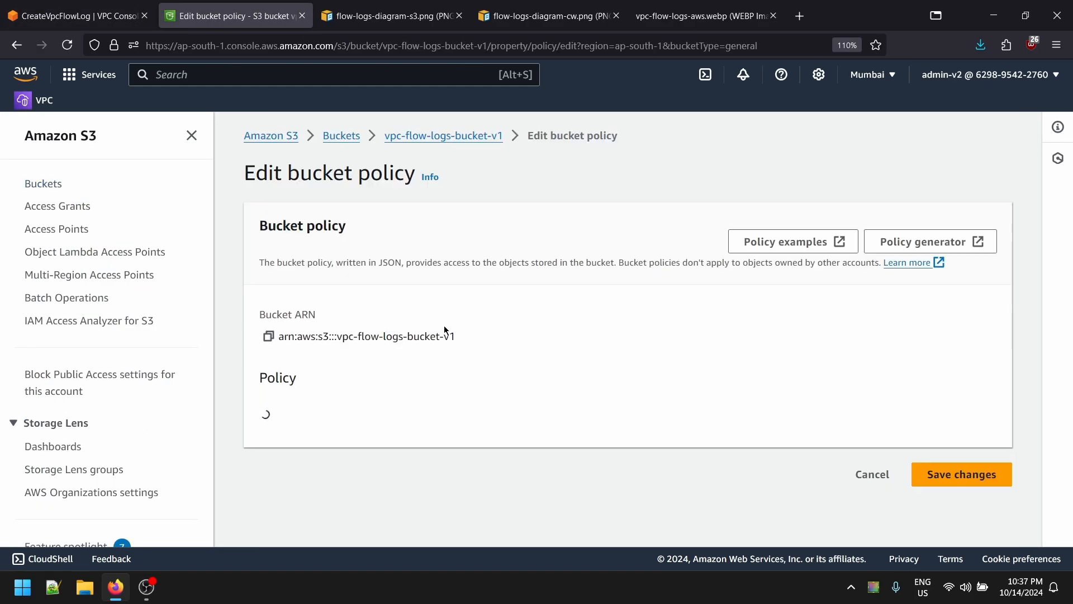
click(269, 336)
click(73, 16)
- Paste arn:aws:s3:::vpc-flow-logs-bucket-v1 into the flow log's S3 bucket ARN field
key(ctrl+v)
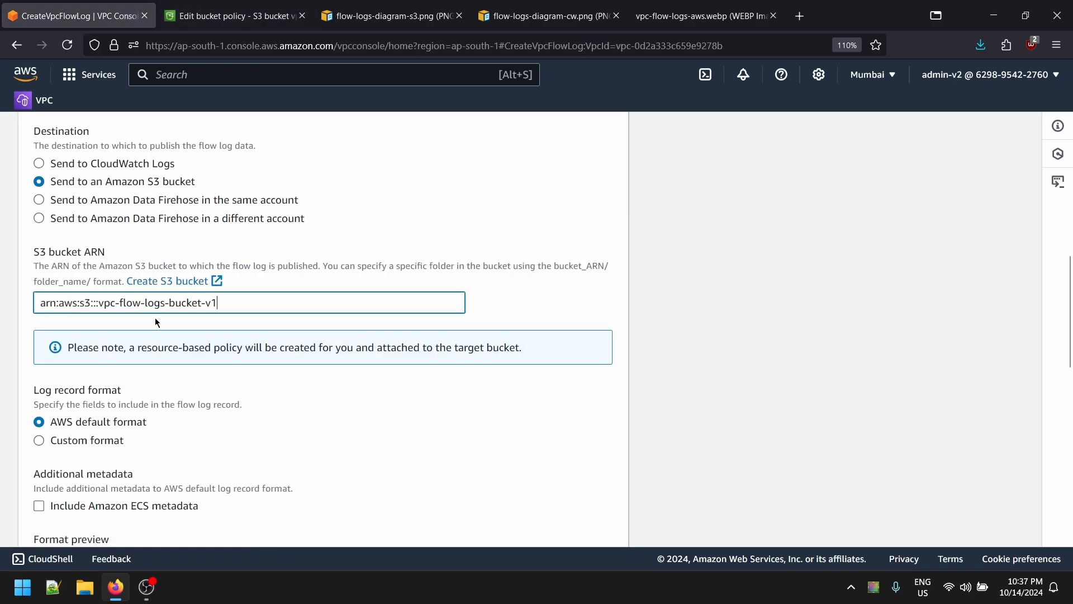
scroll(157, 322, down, 4)
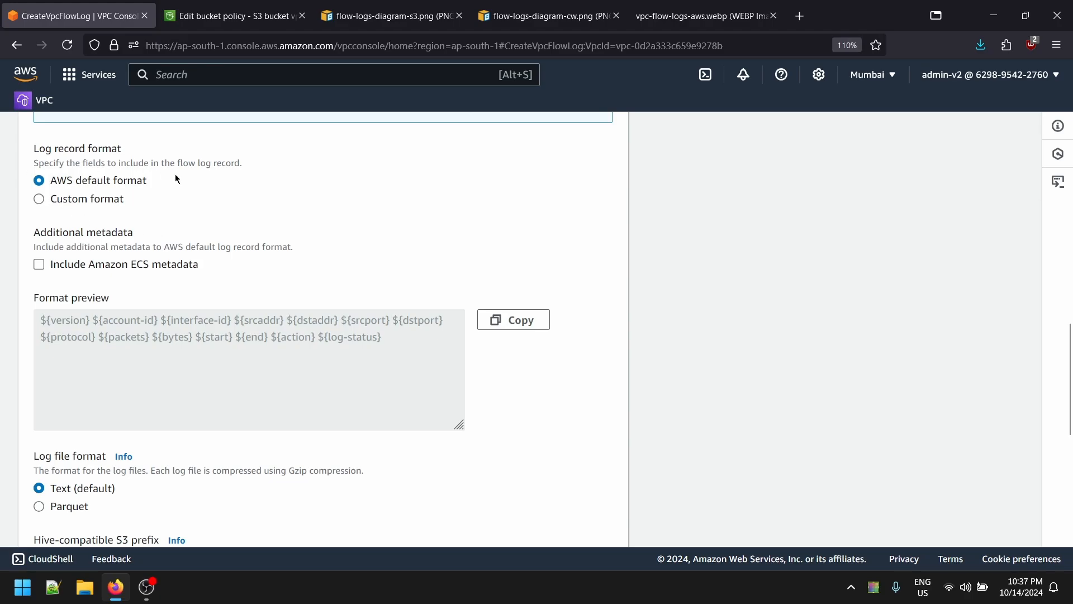
click(245, 15)
click(129, 16)
click(282, 16)
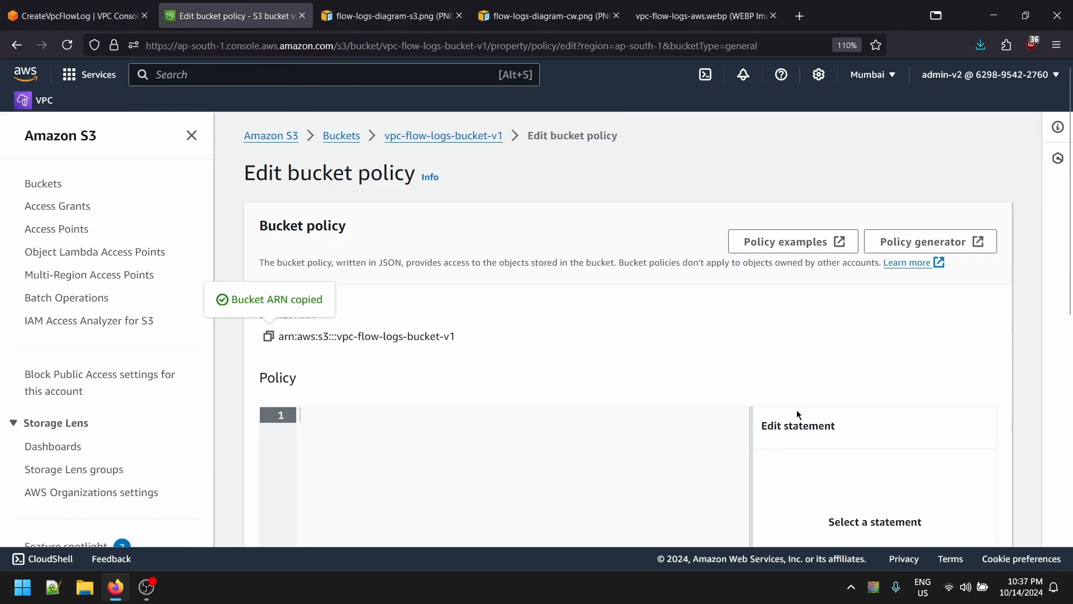
scroll(984, 282, down, 4)
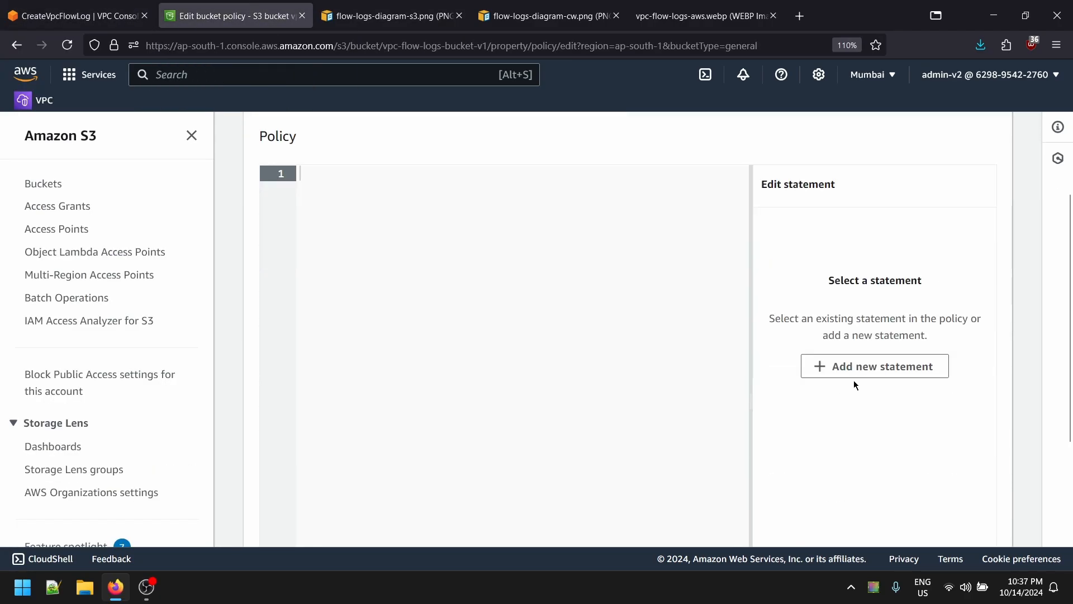
scroll(853, 380, up, 4)
- Look over the AWS policy generator's policy types, then return to the flow log form
click(944, 242)
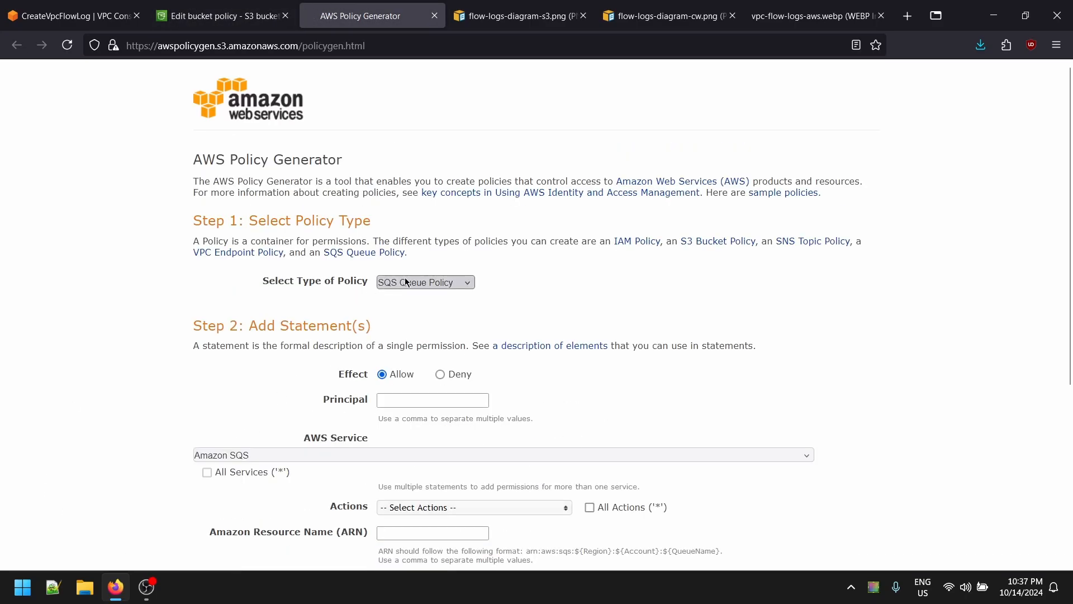
click(409, 282)
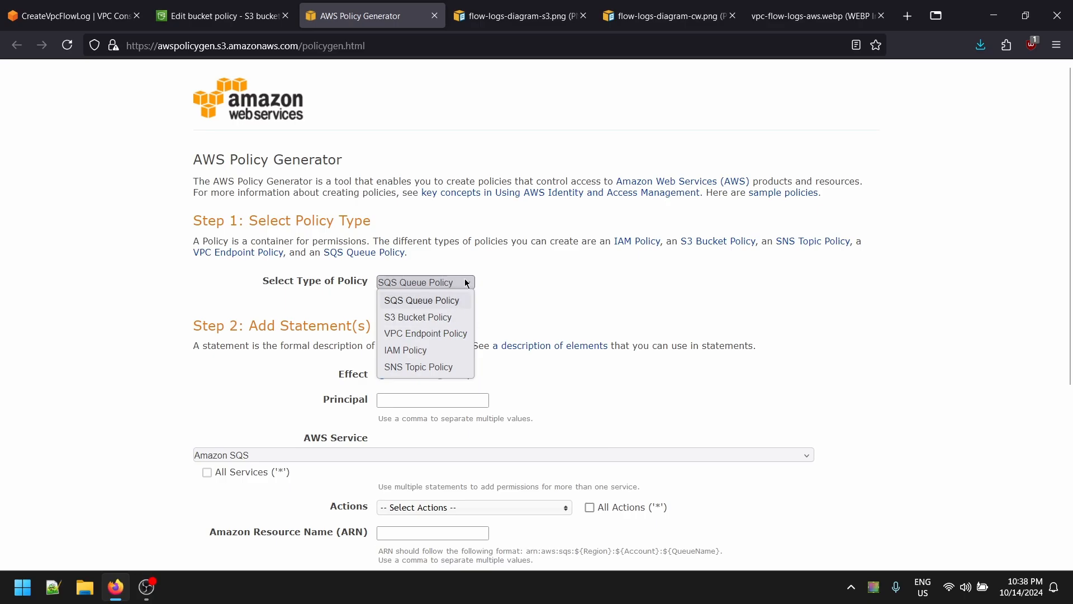
click(434, 16)
click(231, 12)
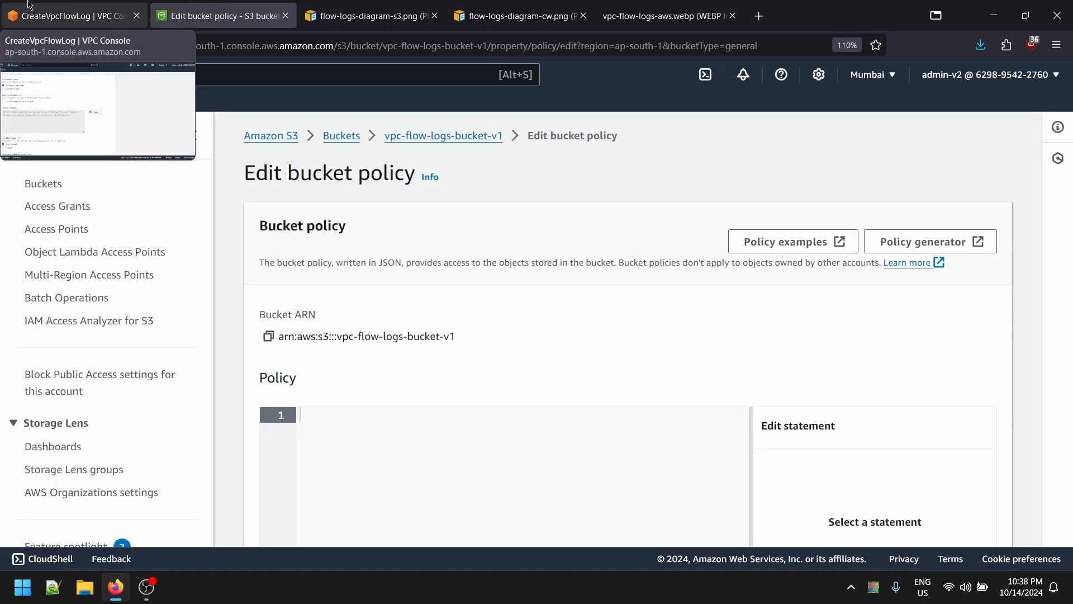
click(78, 15)
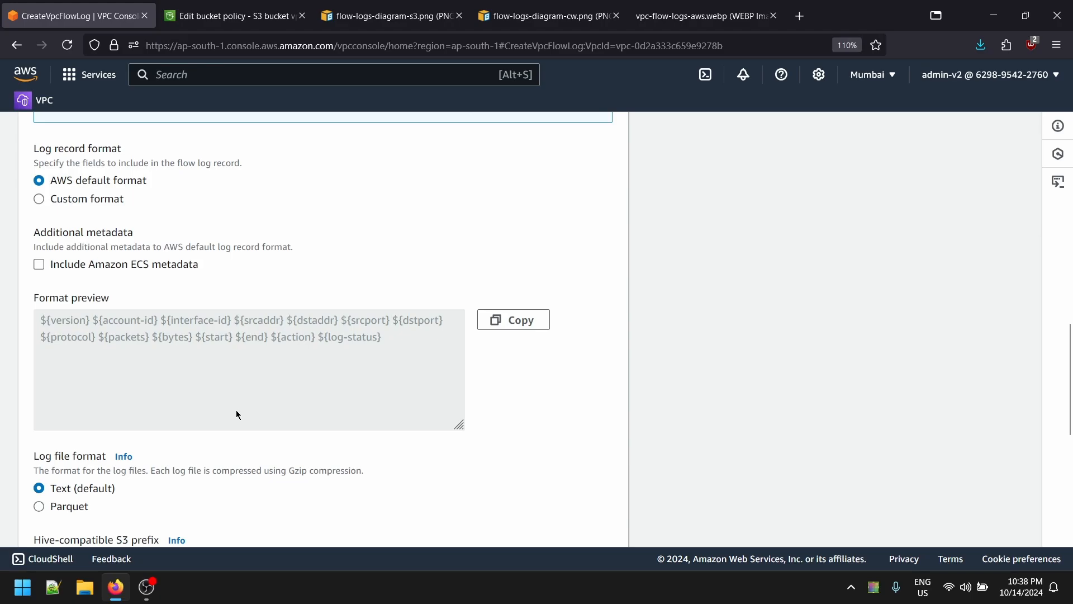
- Create the flow log with the default record format and text file output
scroll(215, 464, up, 6)
scroll(190, 419, down, 5)
scroll(174, 398, down, 4)
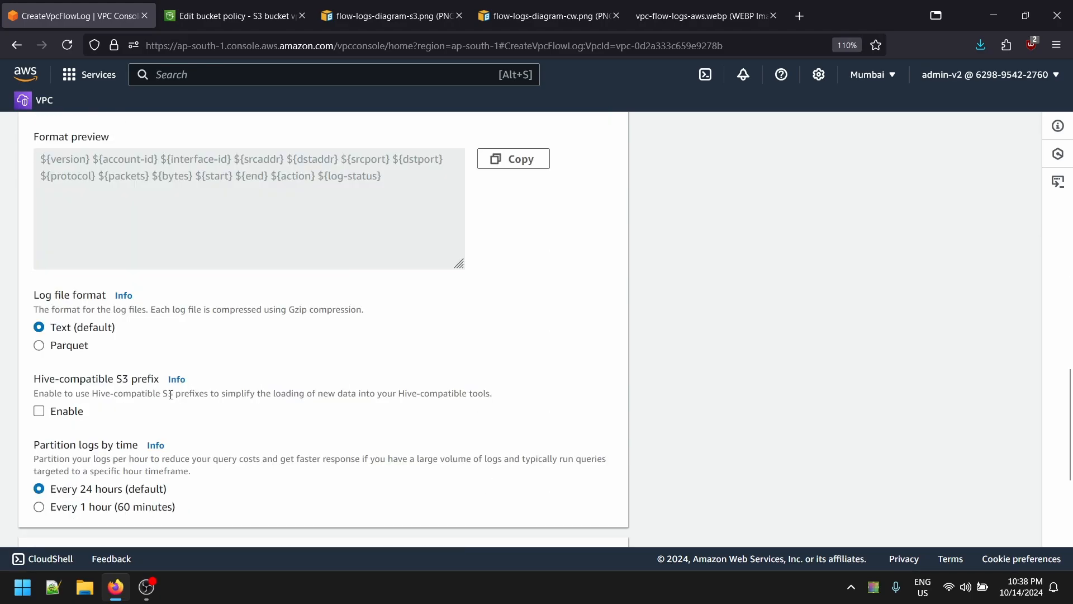
scroll(82, 401, down, 3)
click(585, 525)
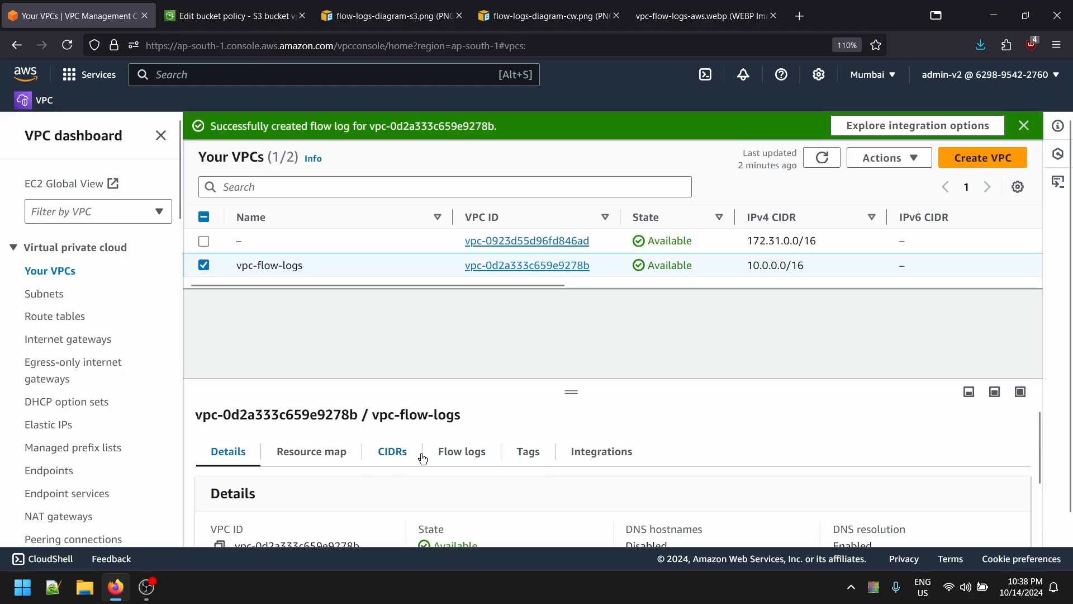
scroll(438, 455, down, 4)
key(ctrl+Tab)
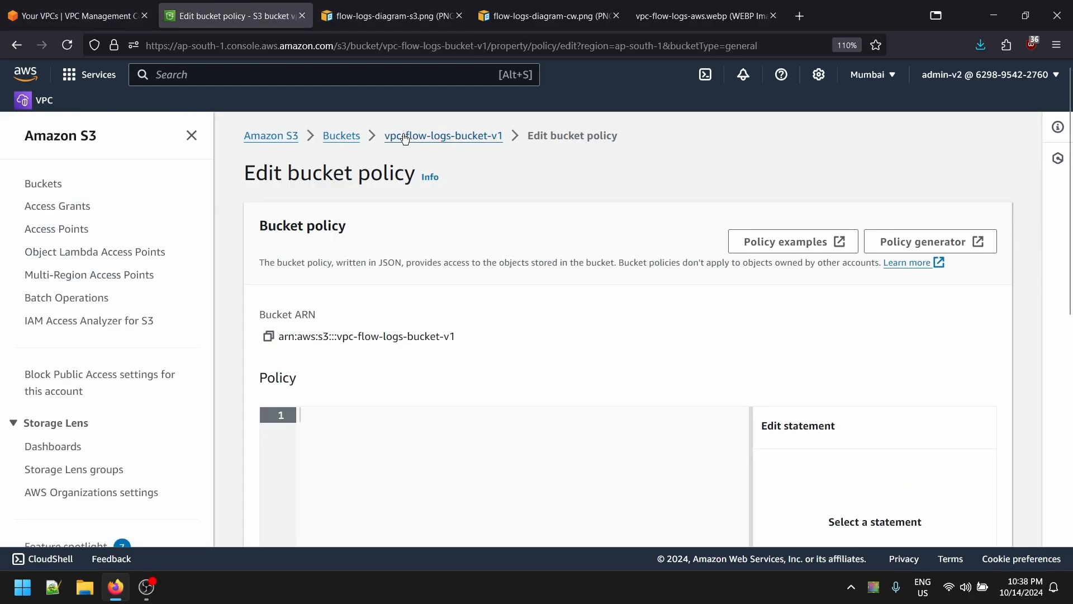
click(406, 139)
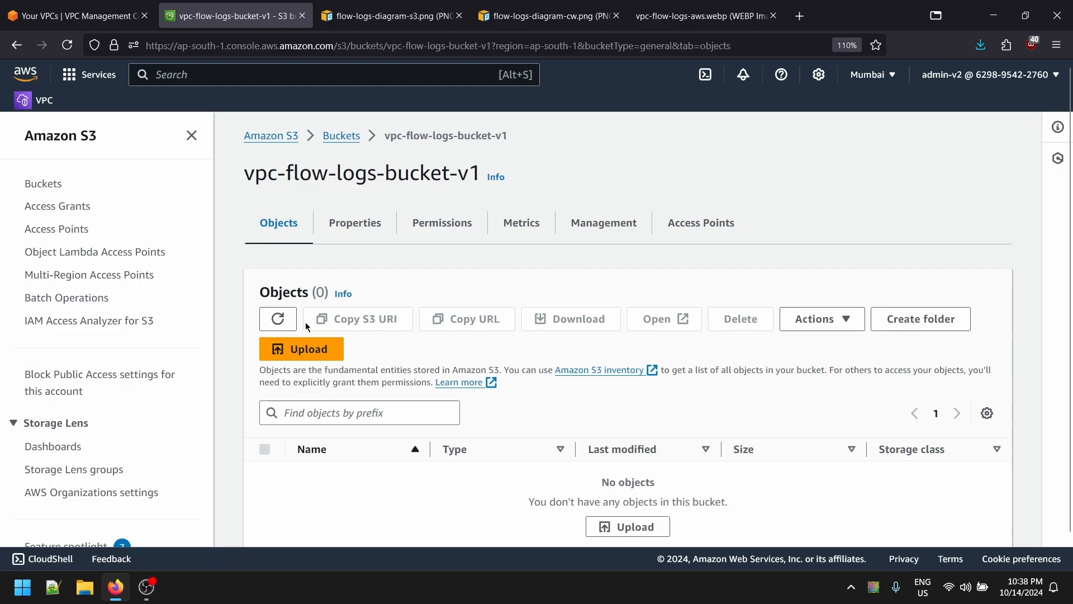
click(280, 320)
click(343, 474)
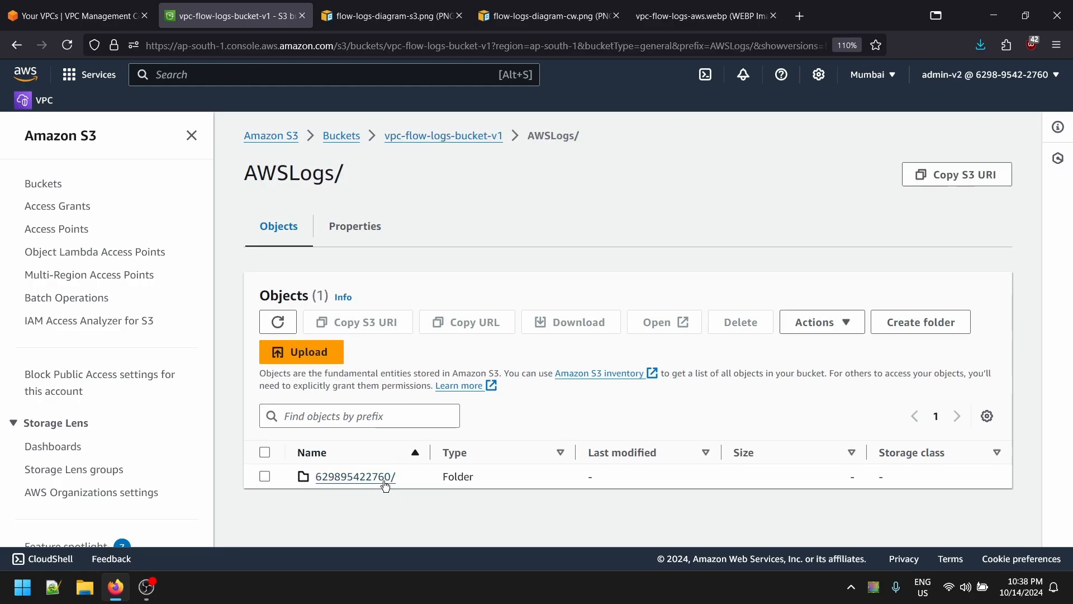
click(351, 485)
scroll(514, 455, down, 1)
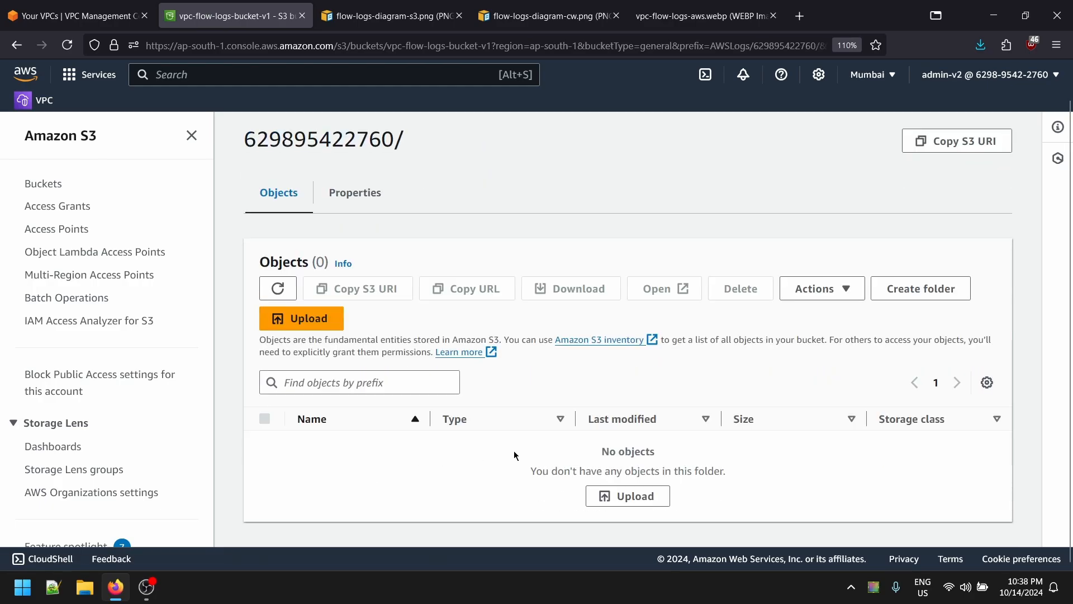
click(281, 289)
click(81, 15)
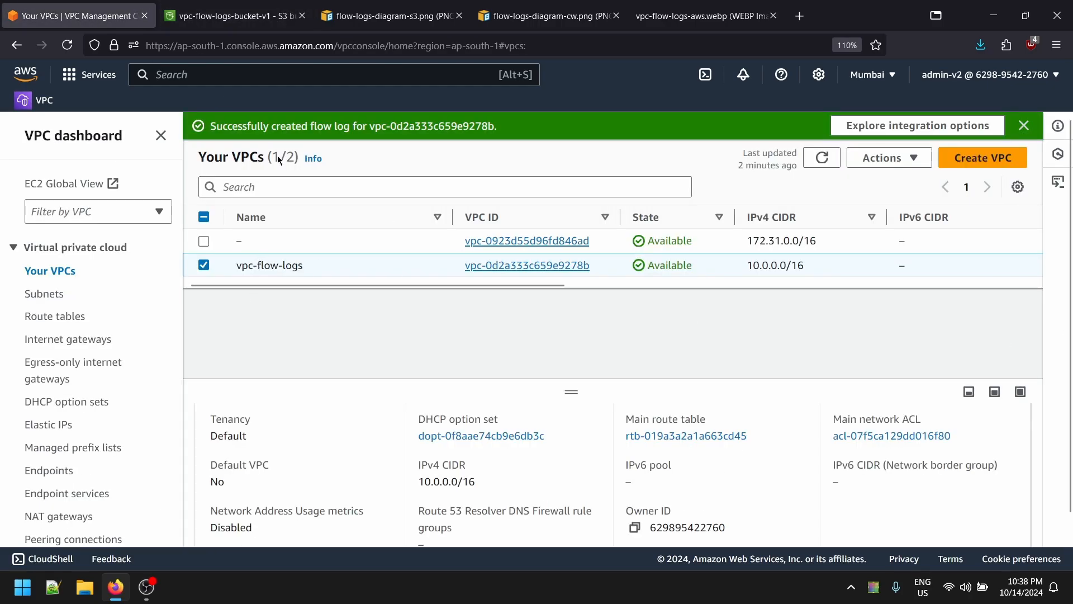
- From Console Home in a new tab, go to EC2 and list the running instances
click(215, 14)
click(109, 15)
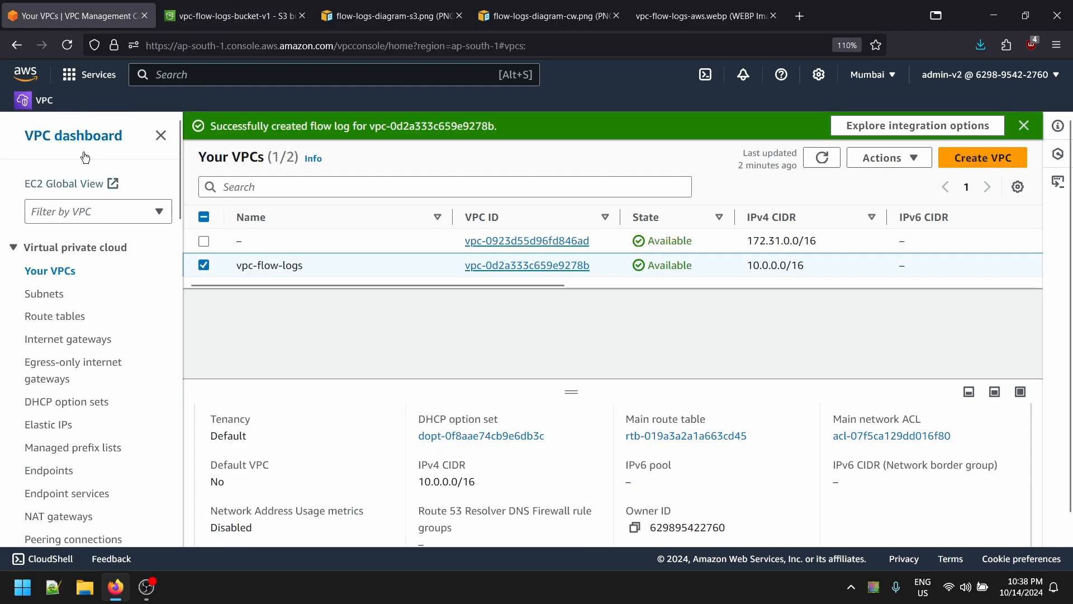
middle_click(27, 76)
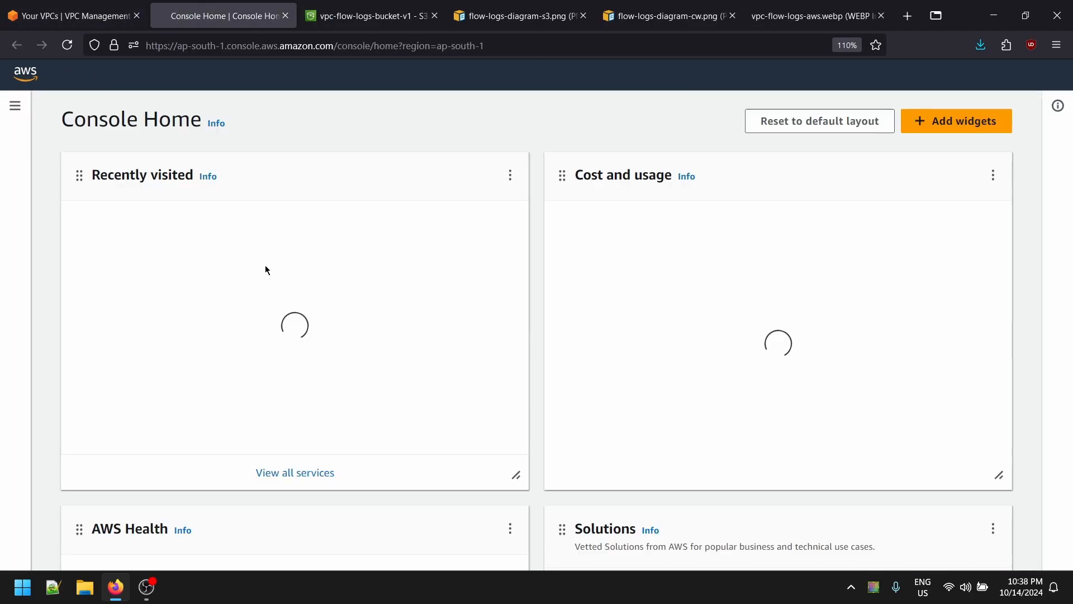
click(112, 275)
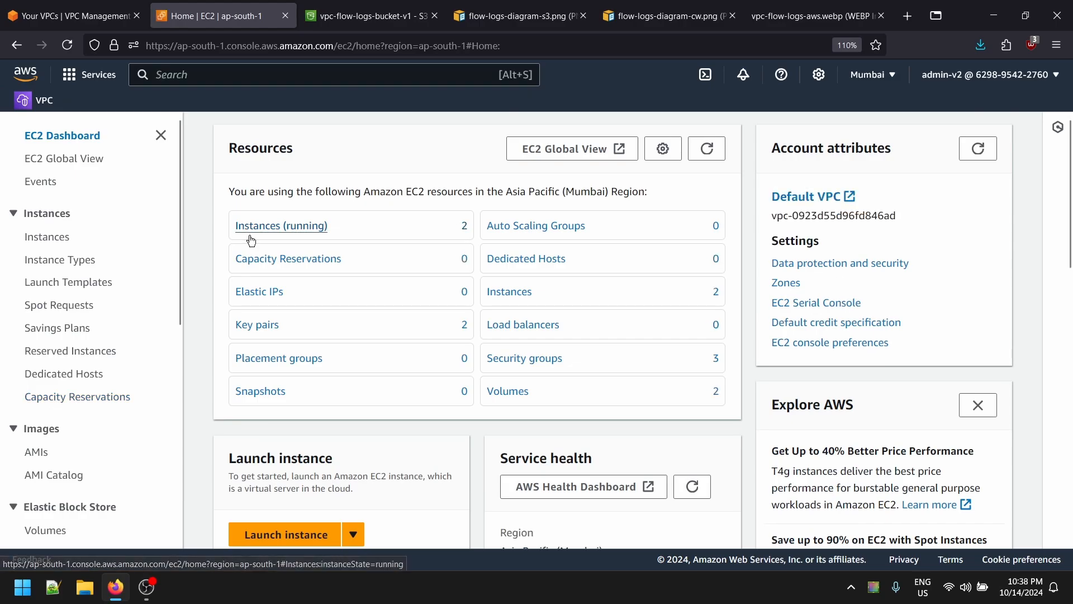
click(249, 228)
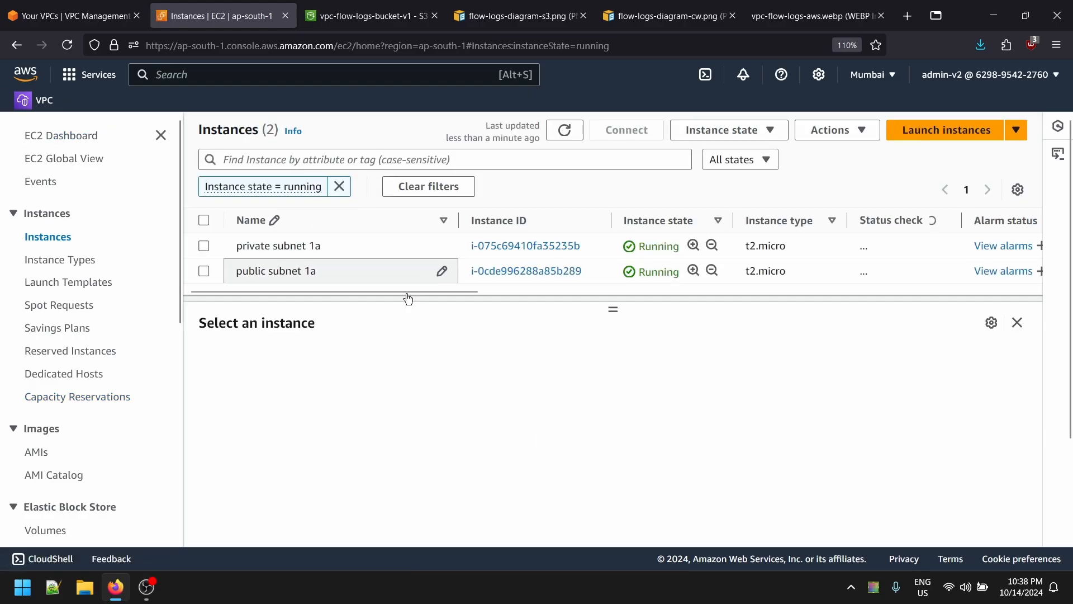
- Connect to the public subnet 1a instance through EC2 Instance Connect as root
click(204, 271)
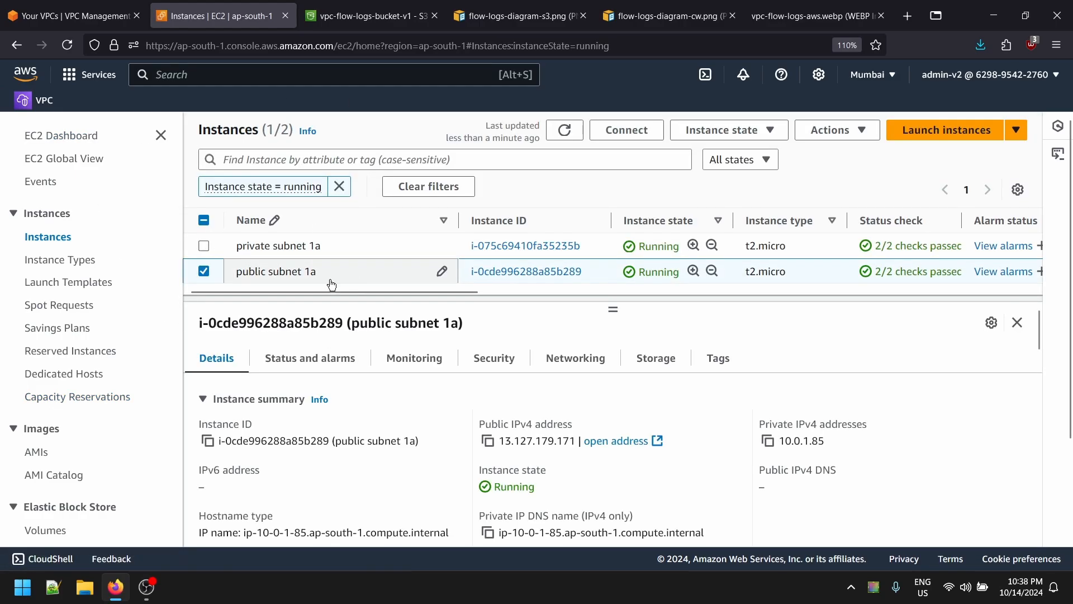
click(627, 130)
scroll(296, 378, down, 5)
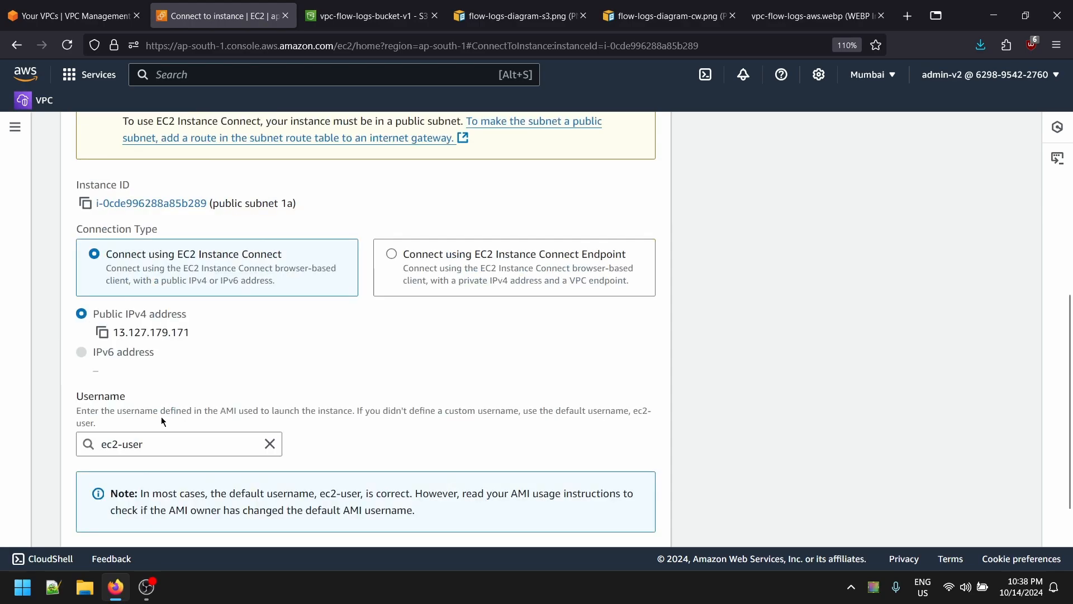
click(269, 443)
text(root)
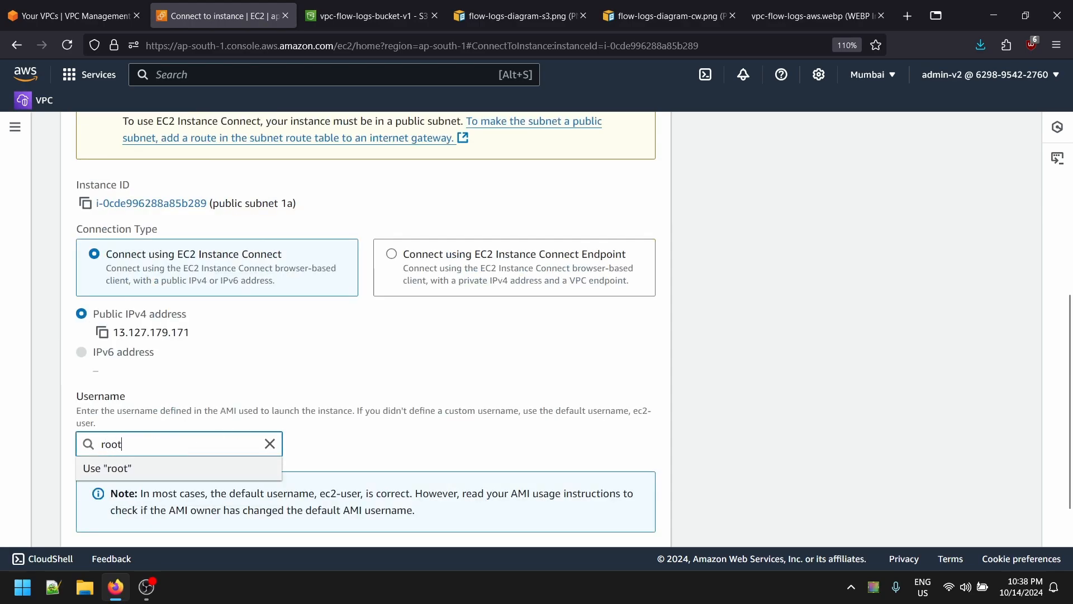
scroll(266, 461, down, 1)
click(633, 520)
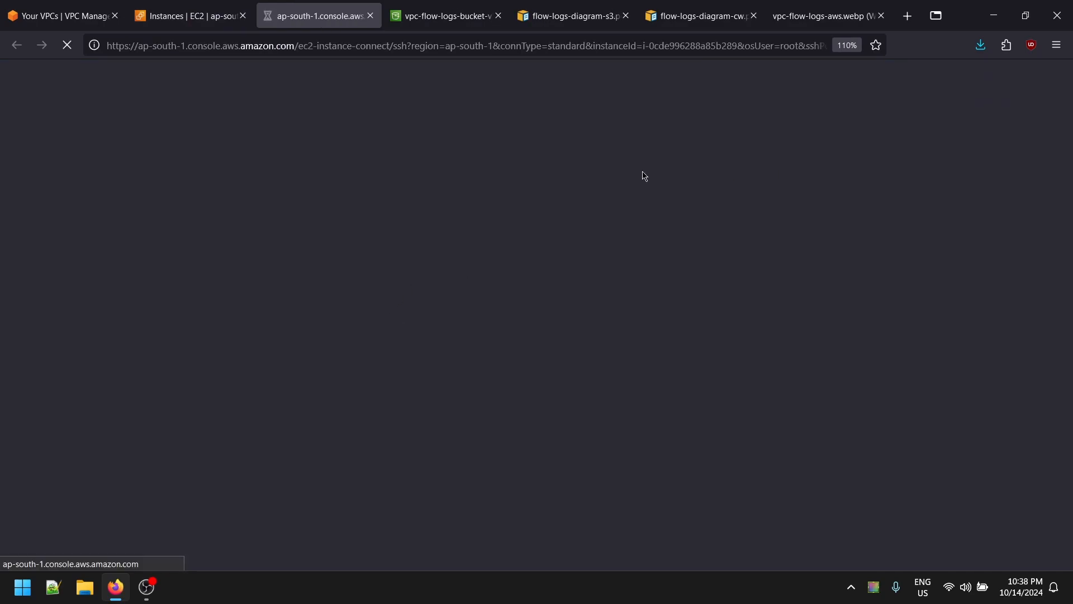
click(218, 5)
click(321, 6)
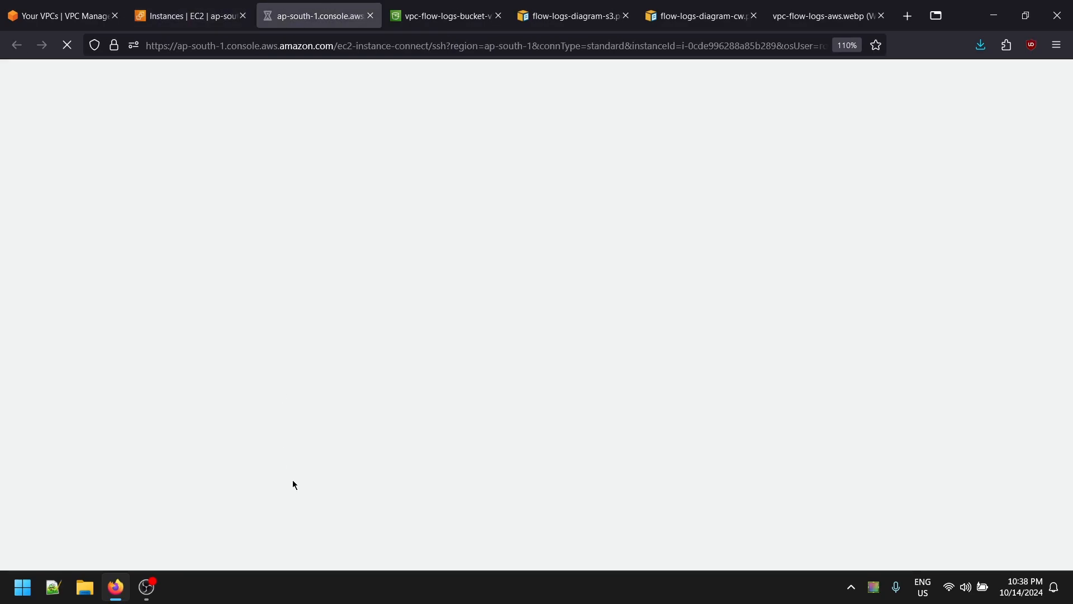
- Open the downloaded private-subnet.pem in Notepad++ and select all of its key text
click(980, 45)
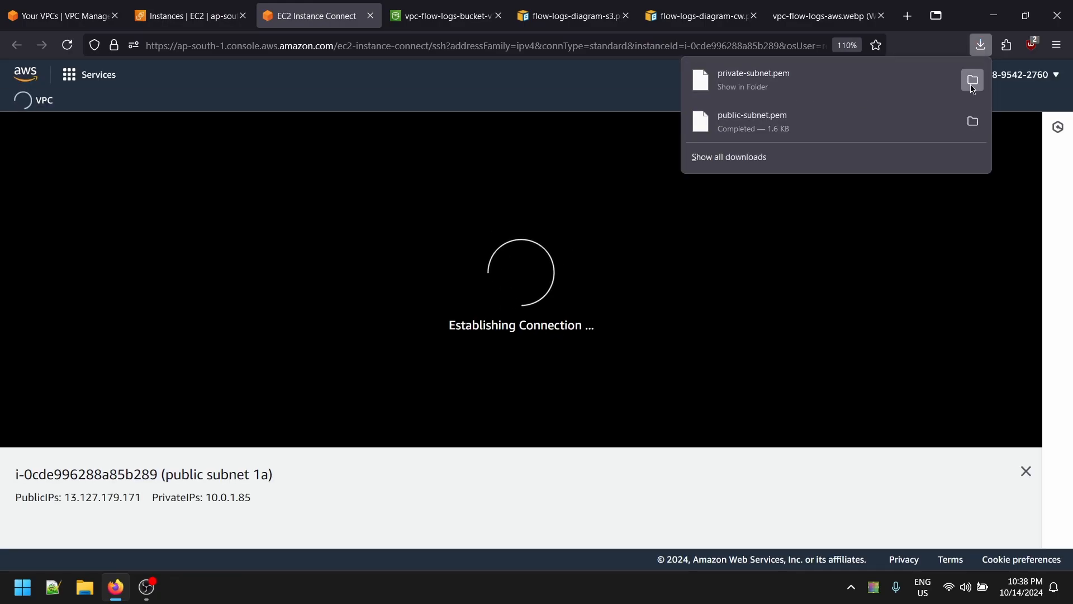
click(973, 79)
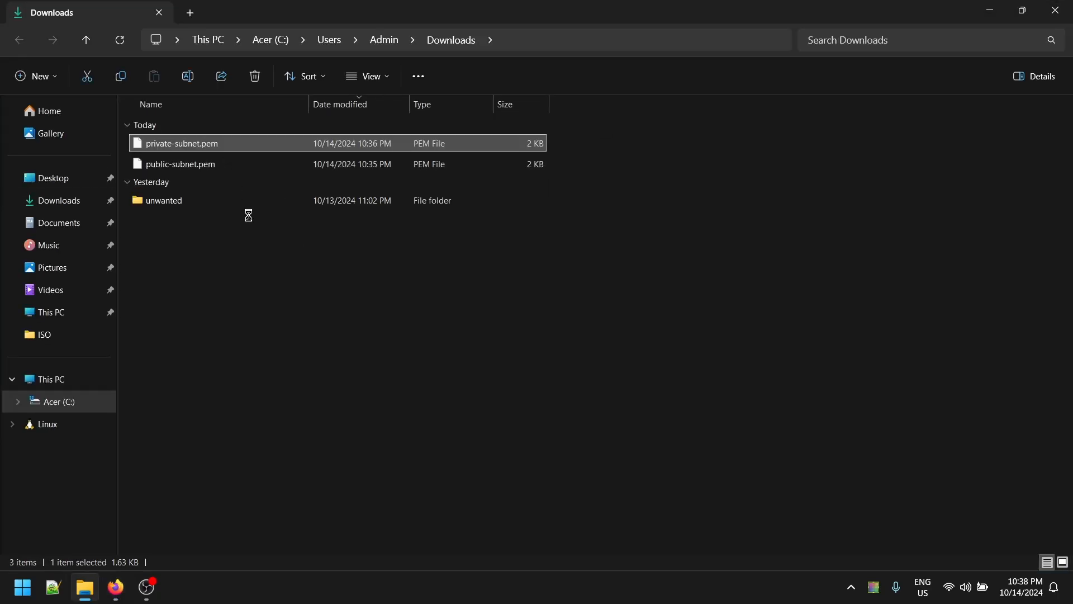
right_click(204, 140)
click(302, 162)
key(ctrl+a)
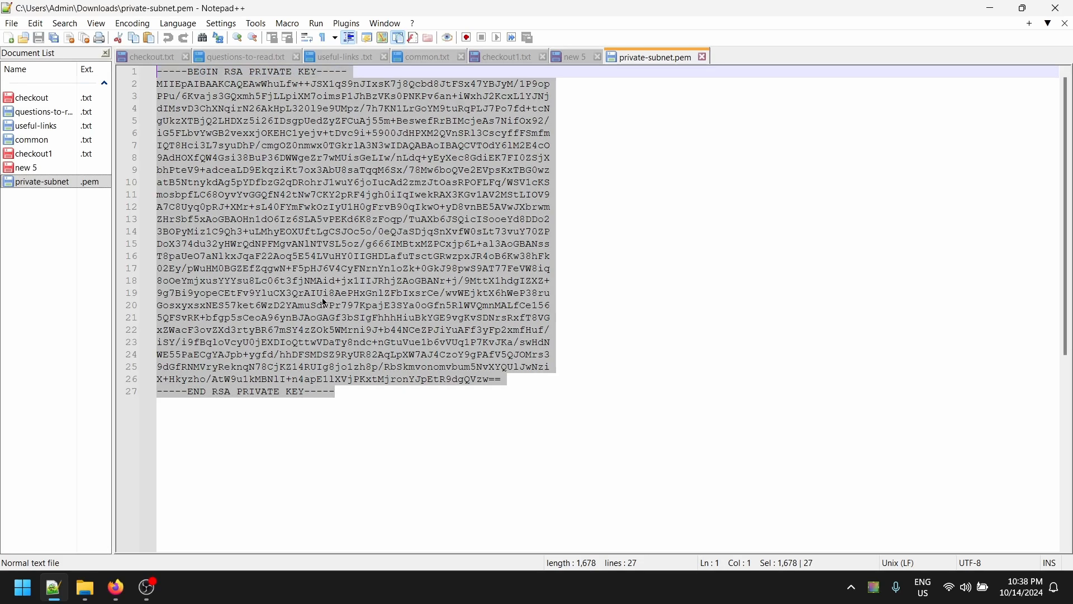
key(alt+Tab)
key(alt+Tab+Tab)
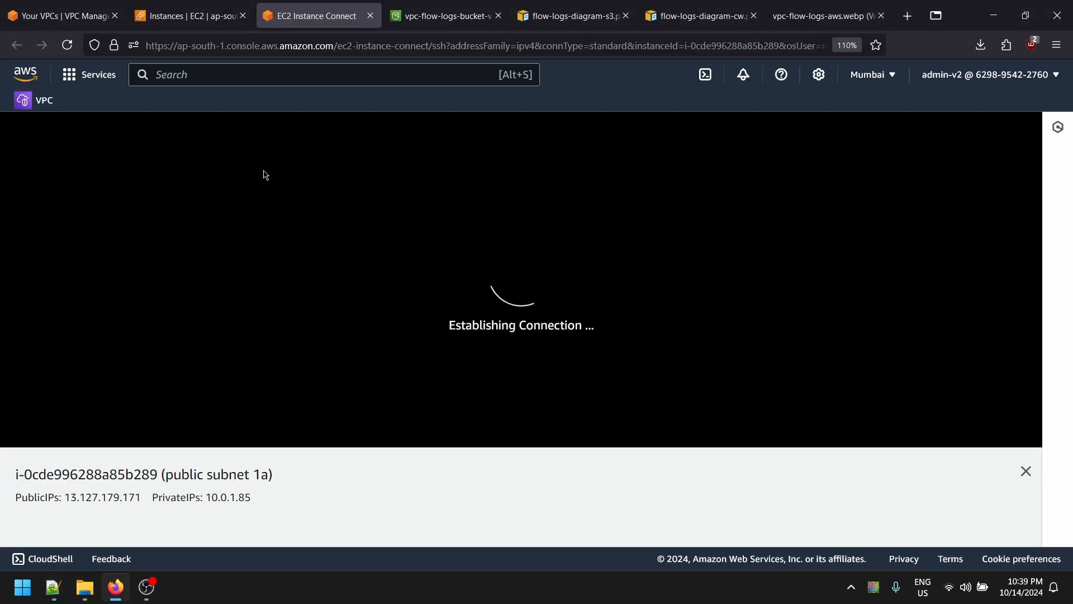
- Open the instance's default security group and start editing its inbound rules
click(188, 15)
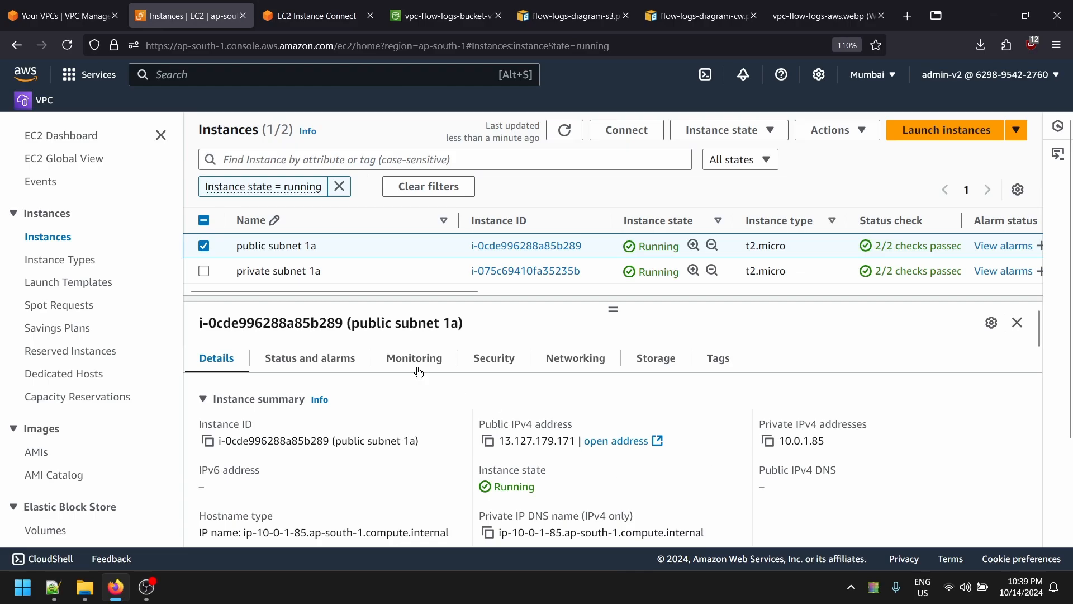
click(484, 358)
scroll(245, 477, down, 3)
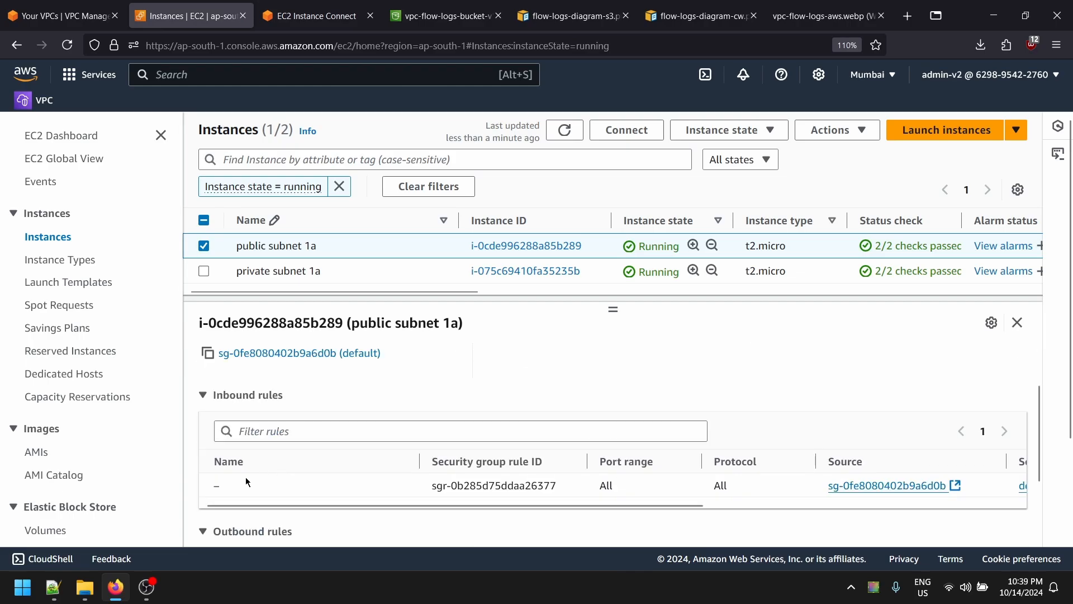
click(323, 359)
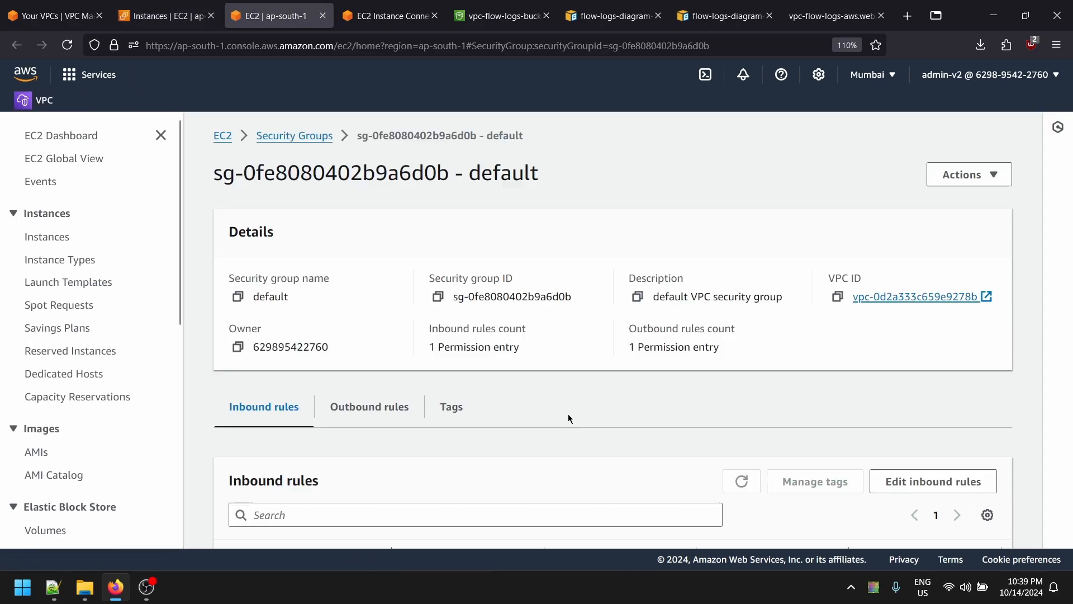
scroll(568, 413, down, 2)
click(967, 386)
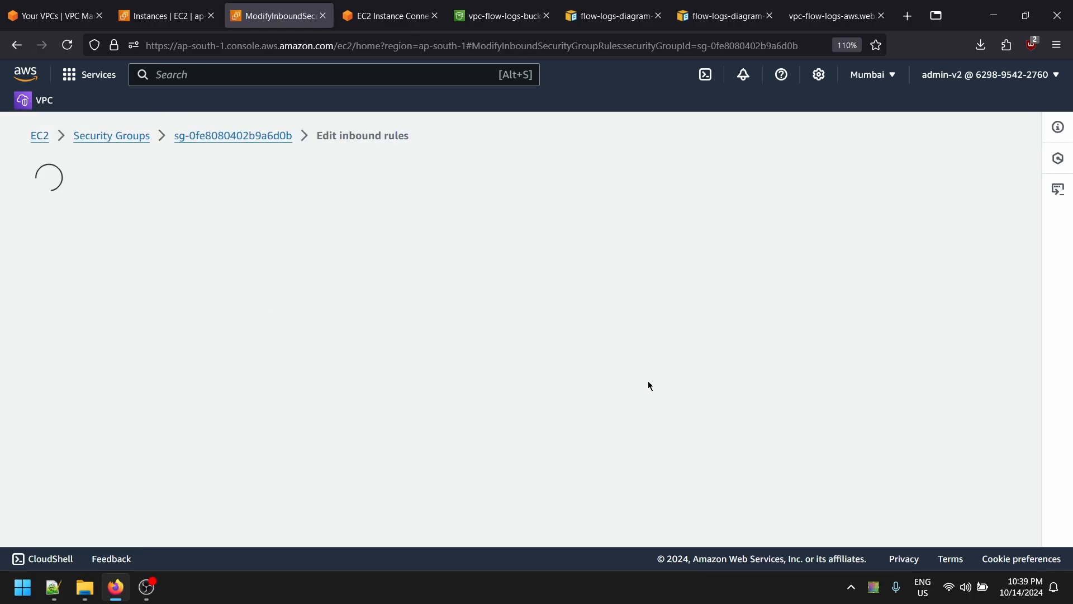
- Add an HTTP inbound rule with source Anywhere-IPv4 (0.0.0.0/0)
click(103, 433)
click(273, 424)
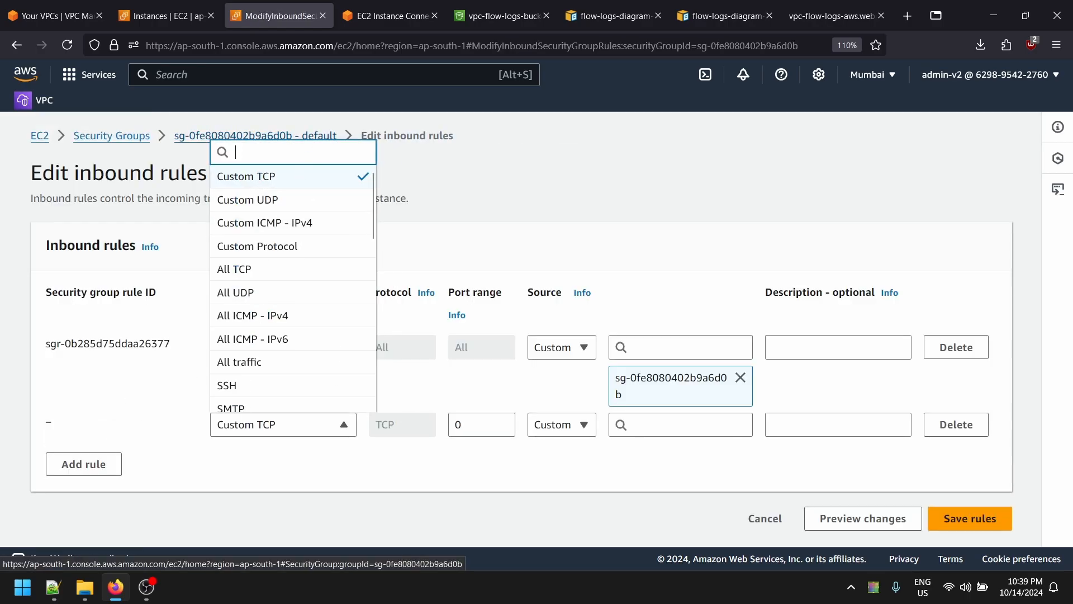
text(htt)
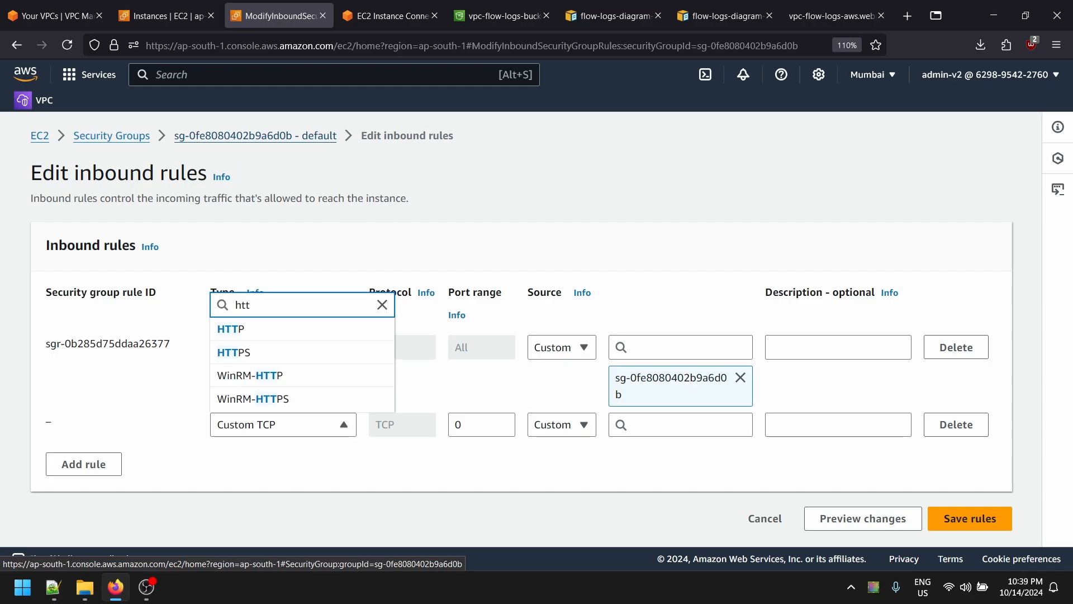
click(231, 329)
click(562, 425)
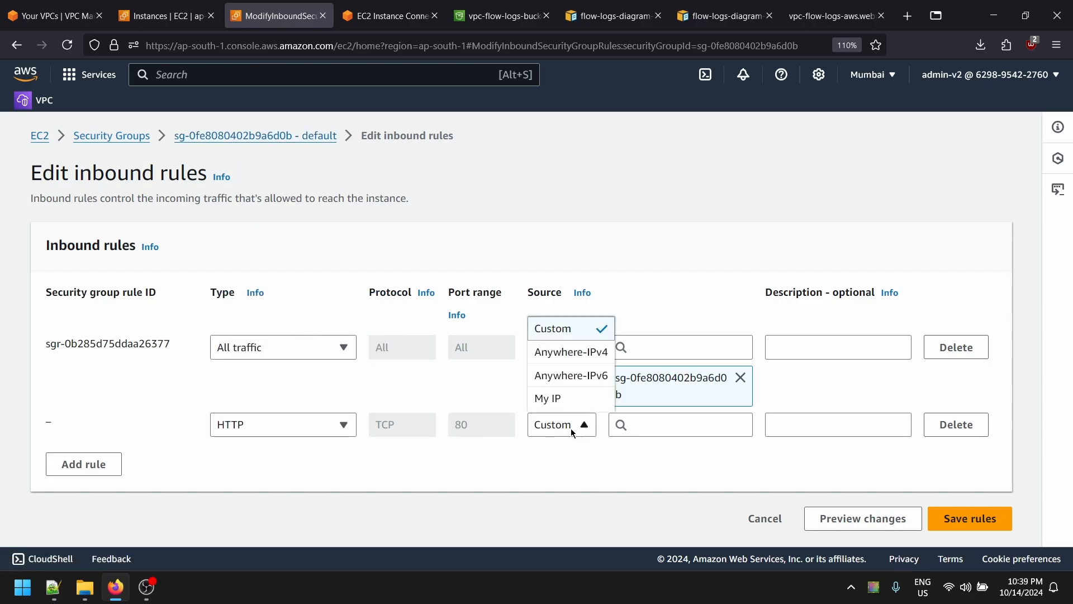
click(559, 350)
- Add an SSH port 22 inbound rule with source Anywhere-IPv4
click(84, 494)
click(251, 485)
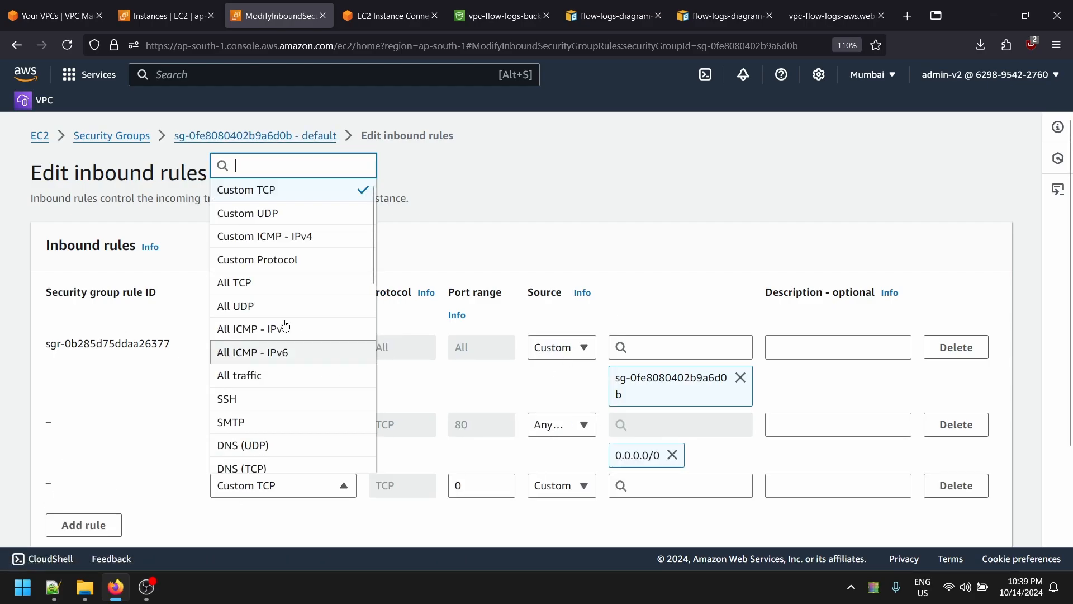
text(sa)
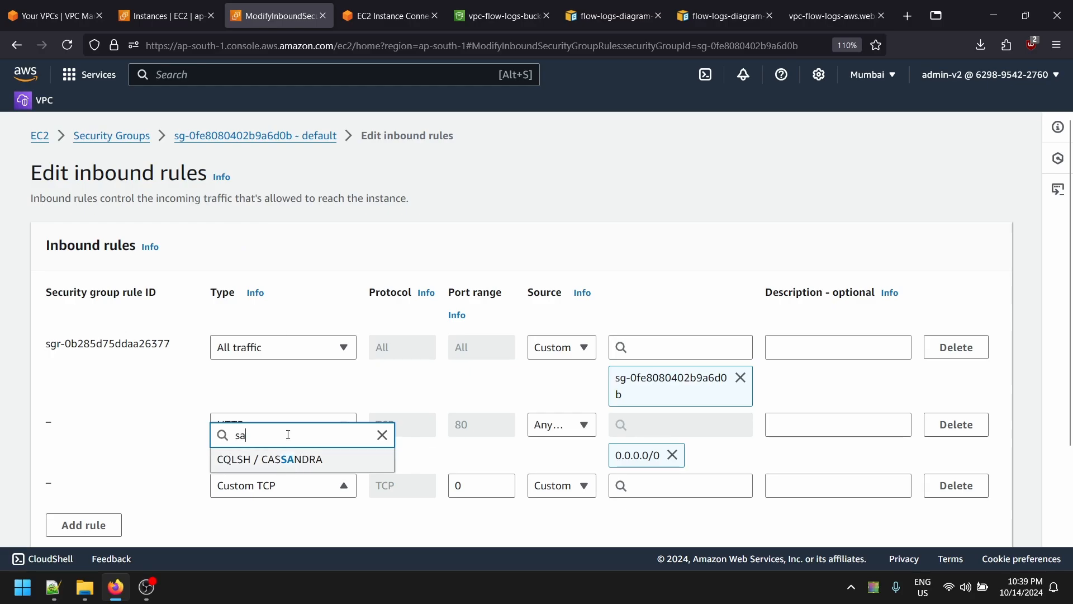
text(ss)
click(262, 412)
click(561, 485)
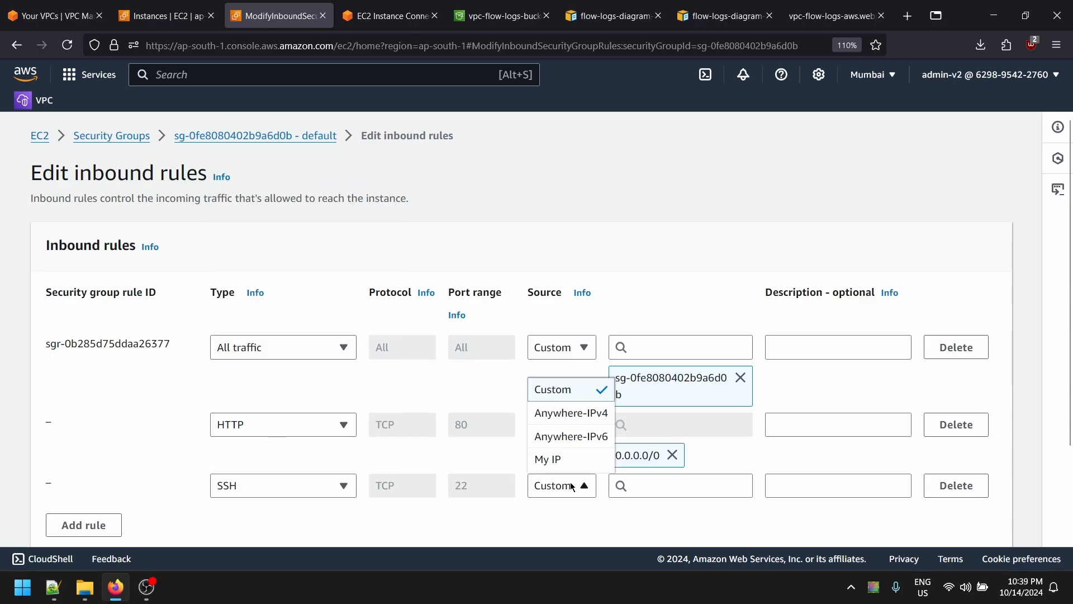
click(560, 418)
scroll(559, 418, down, 3)
- Save the new inbound rules and retry the public instance's Instance Connect session
click(968, 518)
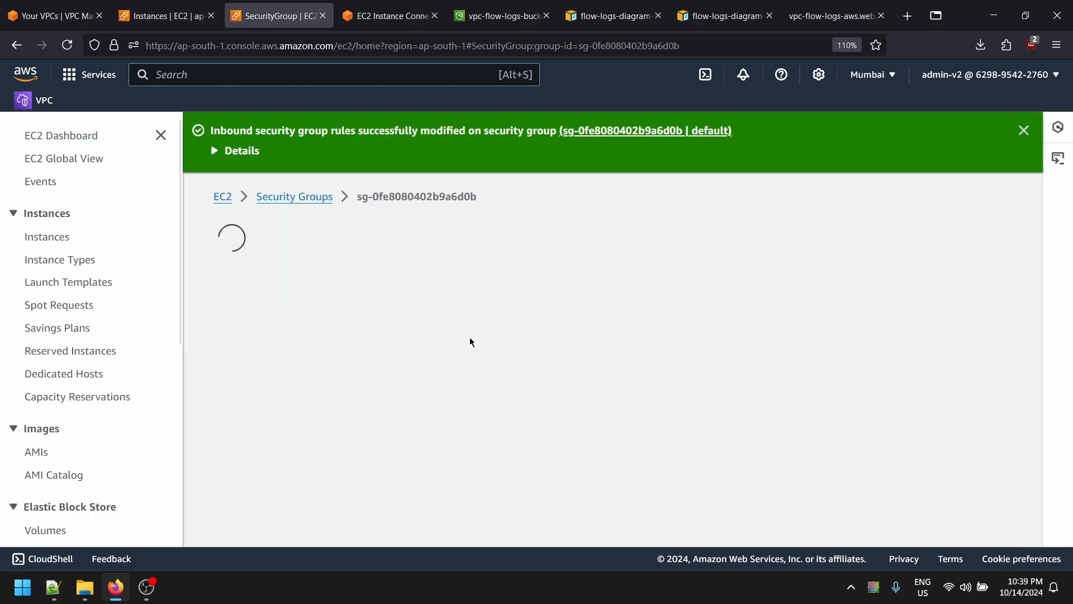
click(386, 16)
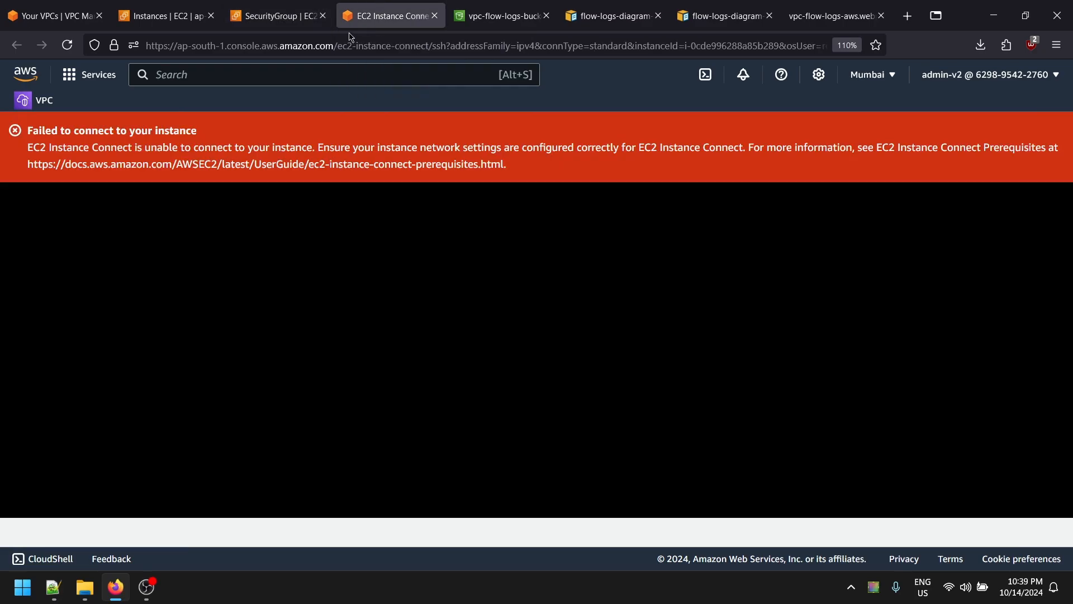
click(67, 46)
click(286, 8)
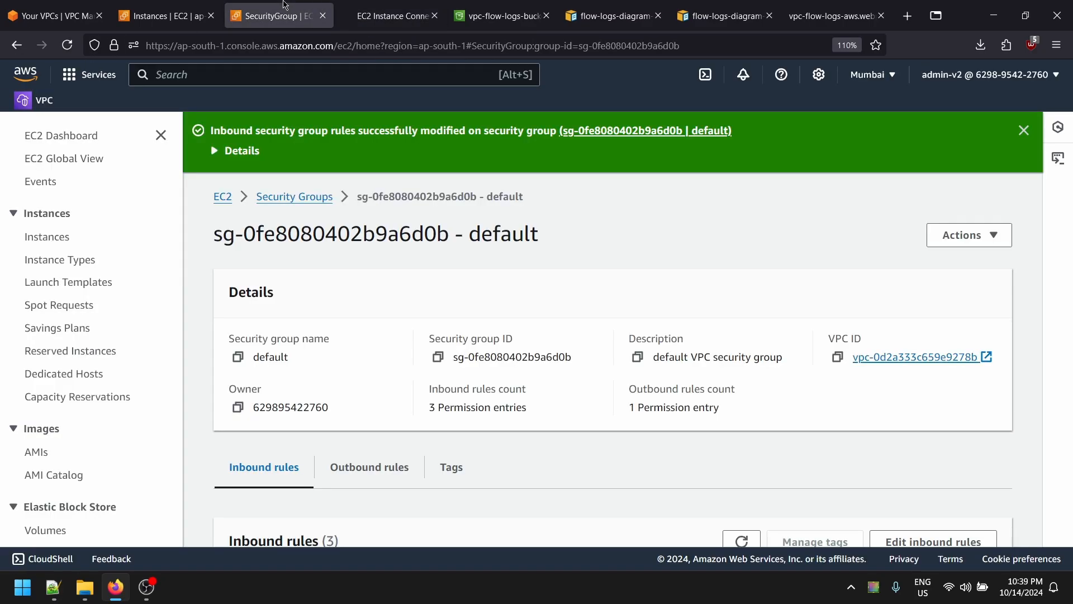
middle_click(284, 5)
click(180, 5)
- Open the private subnet 1a instance's security group and retry the public connection again
click(205, 271)
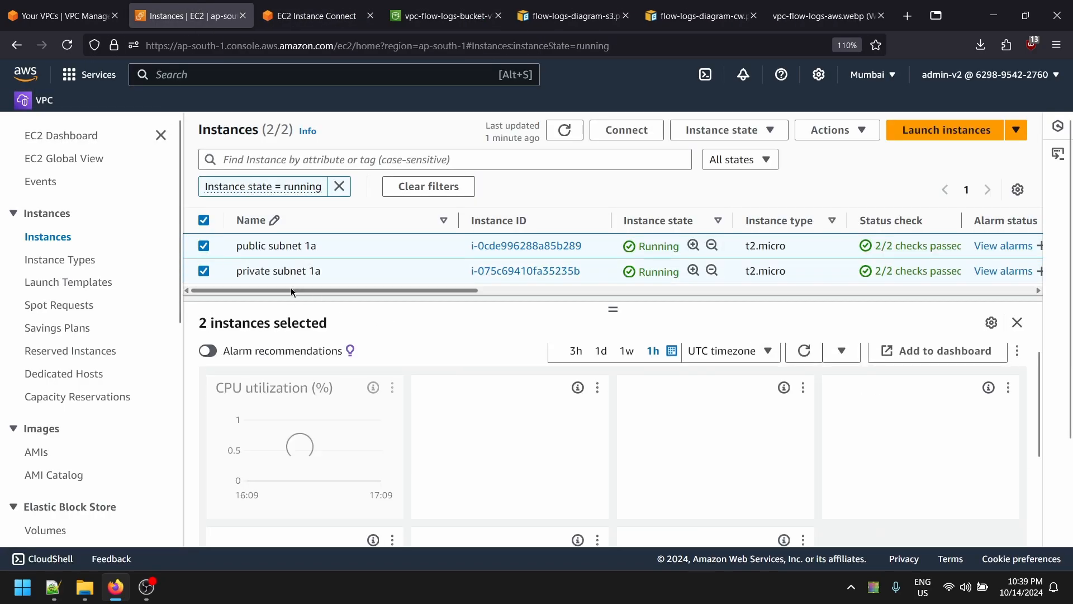
click(204, 245)
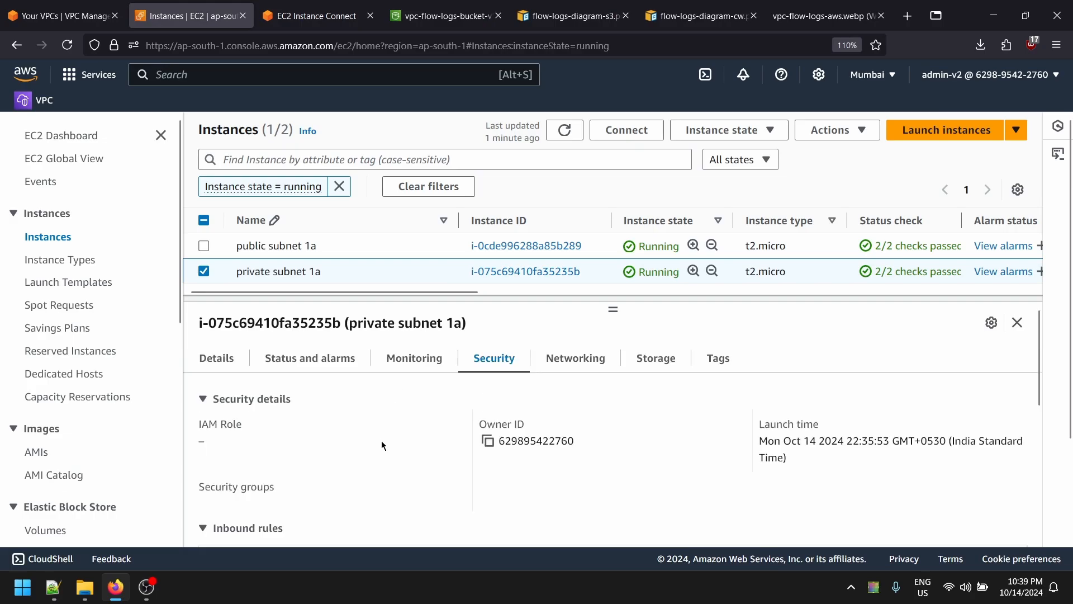
click(285, 515)
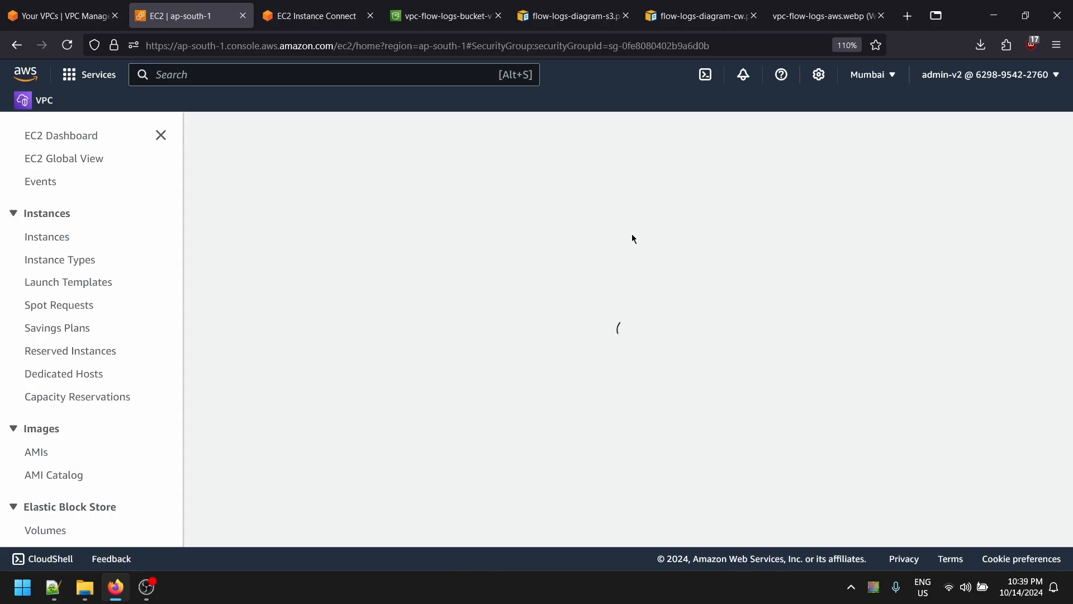
key(ctrl+Tab)
click(67, 44)
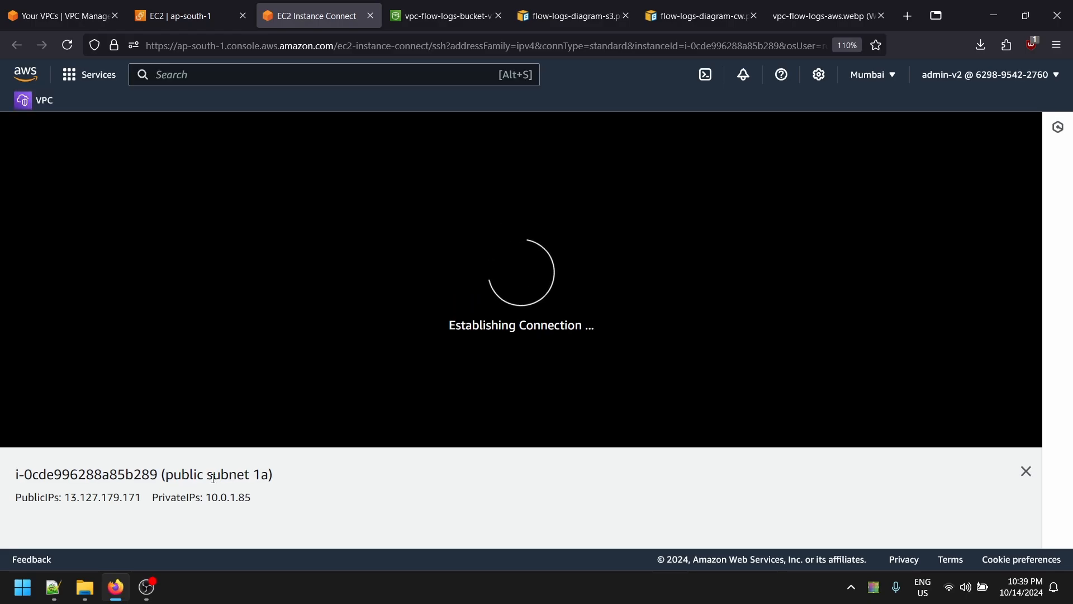
- Open the default security group's inbound rules for editing
click(185, 16)
scroll(714, 445, down, 5)
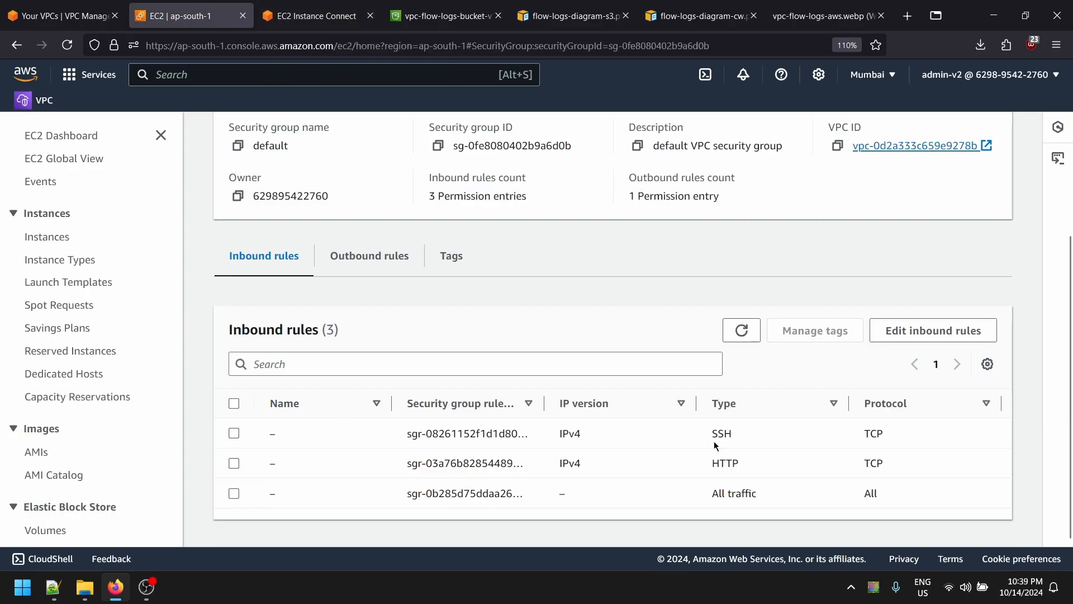
click(952, 340)
key(ctrl+Tab)
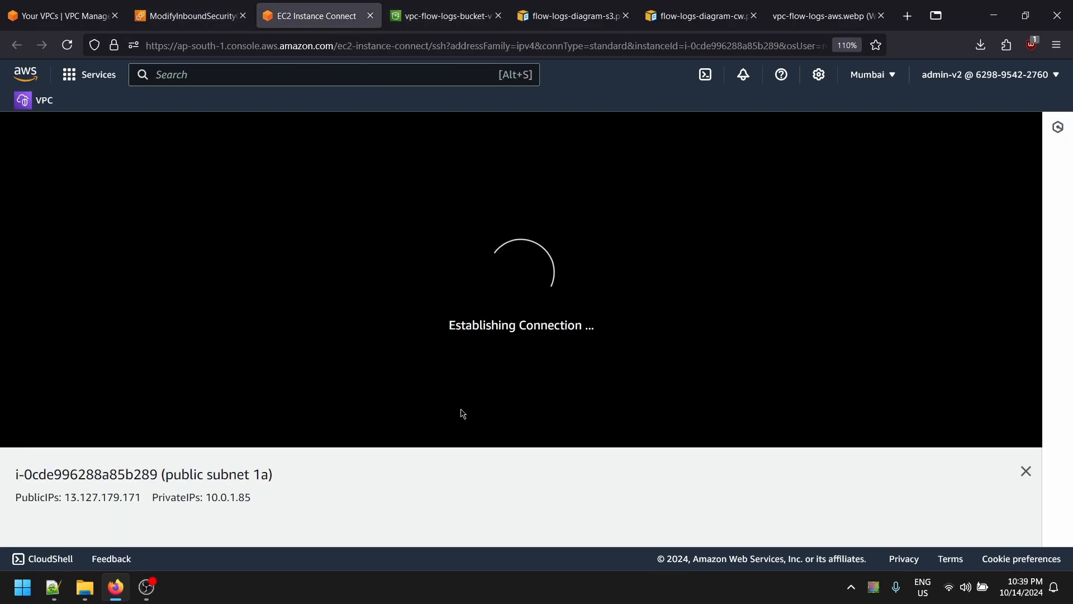
- Close the failed connection tab and try saving the inbound rules
middle_click(305, 3)
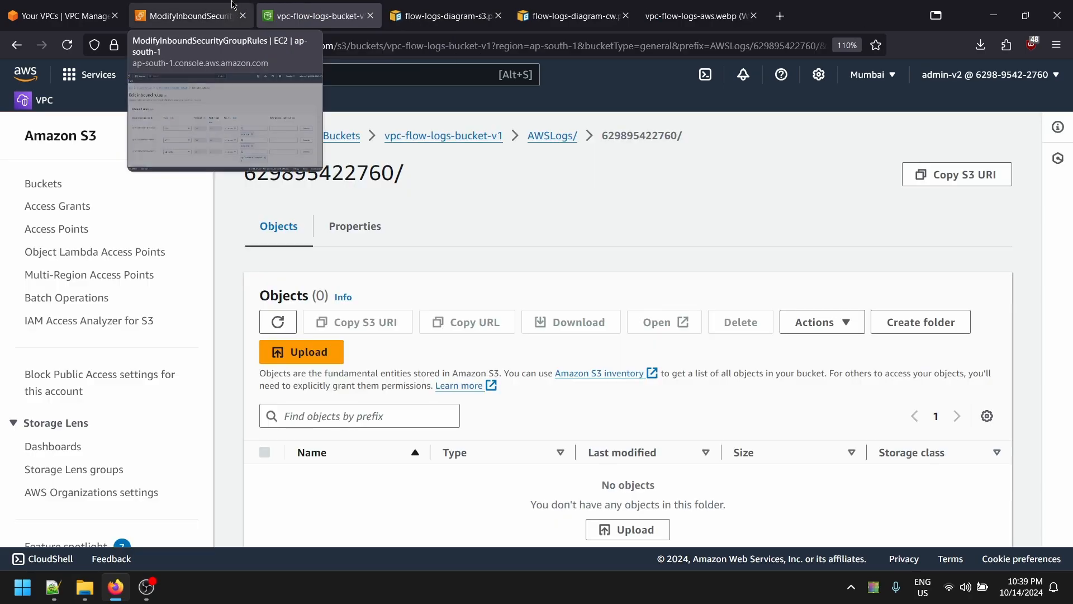
click(201, 4)
scroll(695, 404, down, 3)
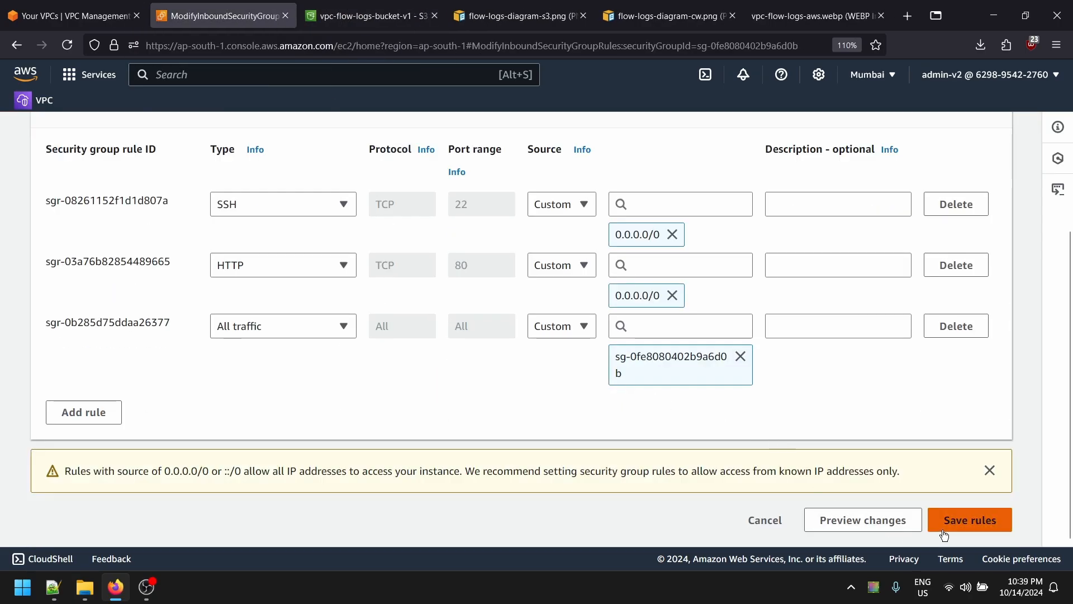
click(967, 518)
- Change the third (All traffic) inbound rule to SSH with an Anywhere-IPv4 source
scroll(656, 433, up, 2)
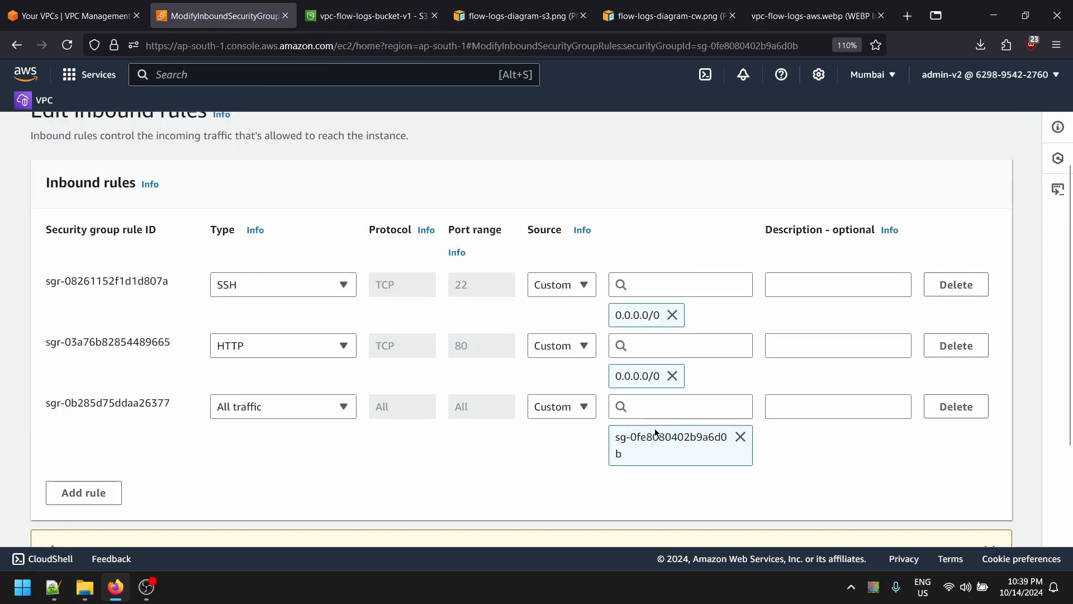
click(562, 417)
click(579, 345)
scroll(644, 487, down, 3)
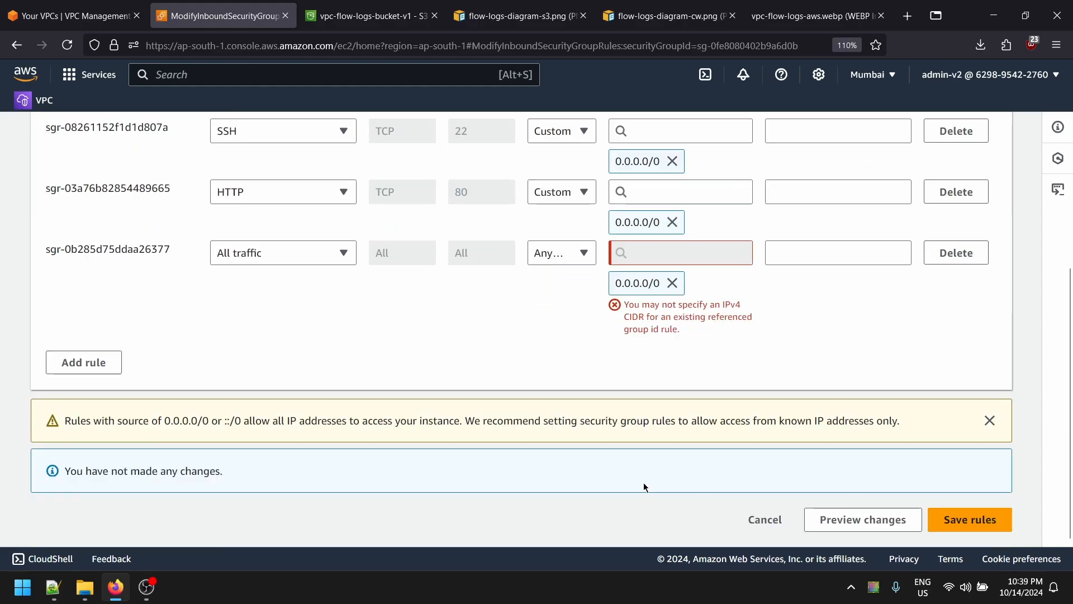
click(669, 282)
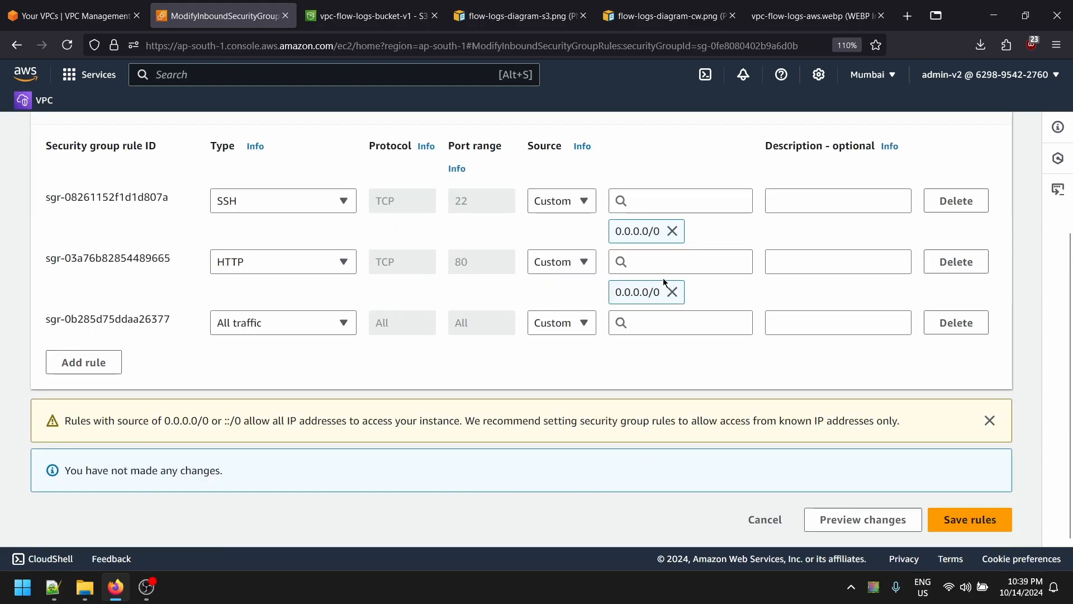
click(267, 322)
text(ss)
click(305, 373)
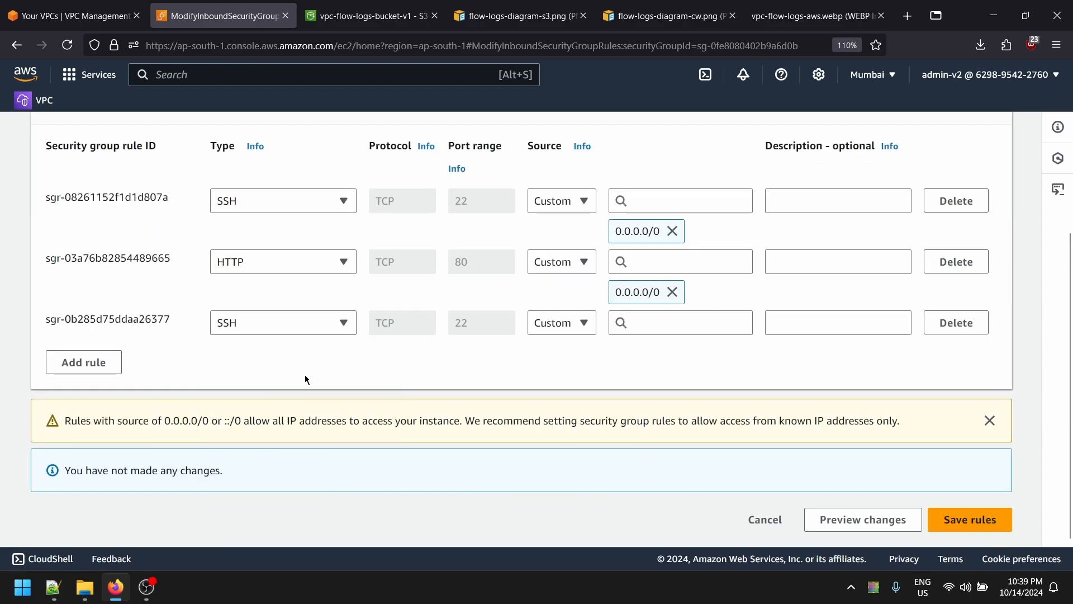
click(534, 332)
click(571, 368)
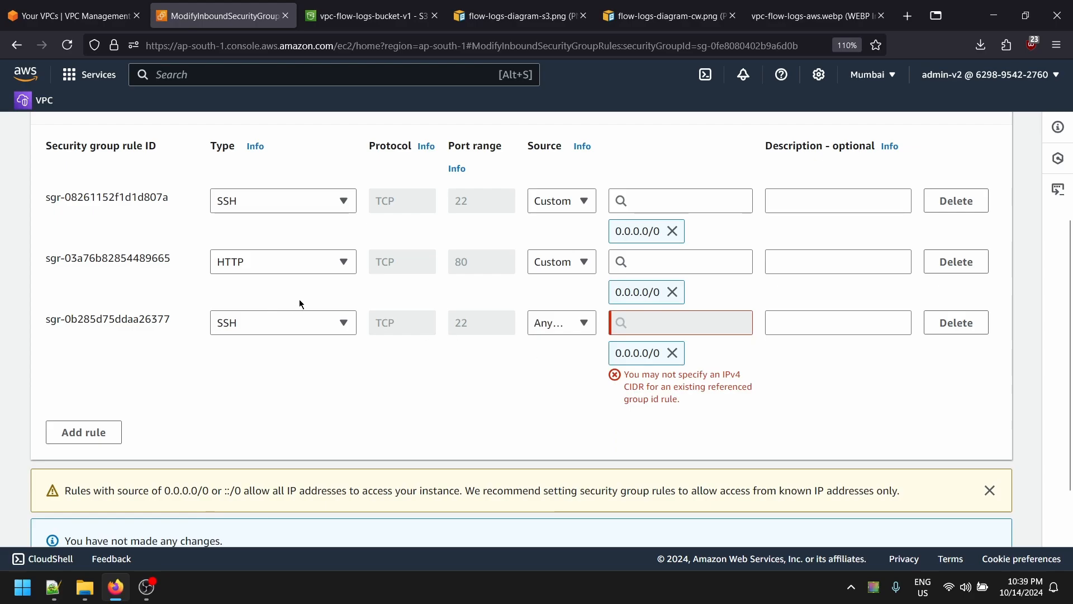
click(302, 266)
click(695, 322)
- Delete the third inbound rule and save the rules
click(955, 323)
click(956, 519)
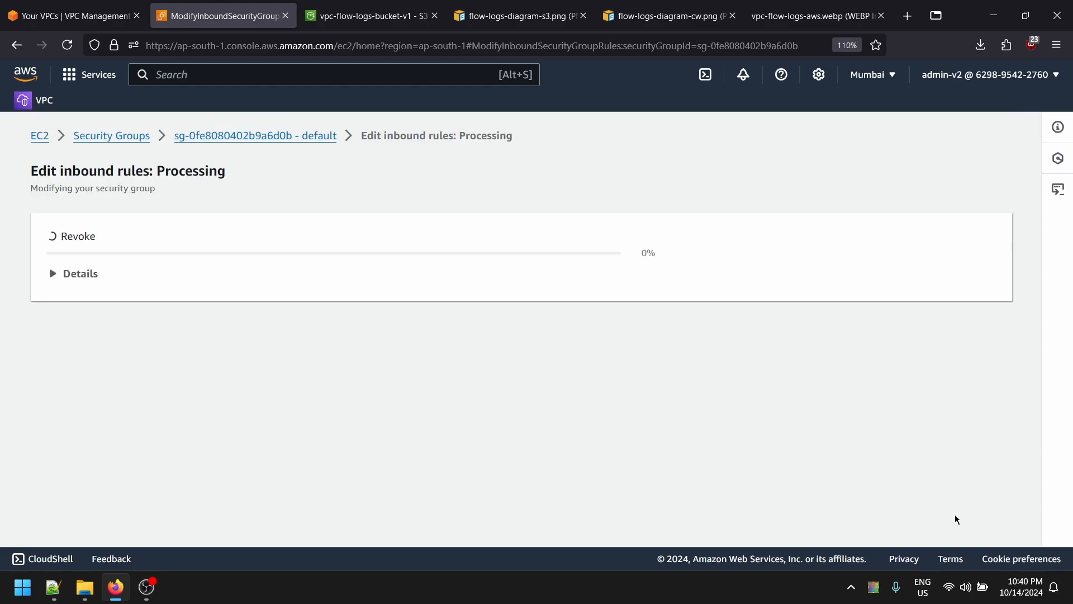
- Select public subnet 1a in EC2's running instances and clear the Connect username field
click(408, 6)
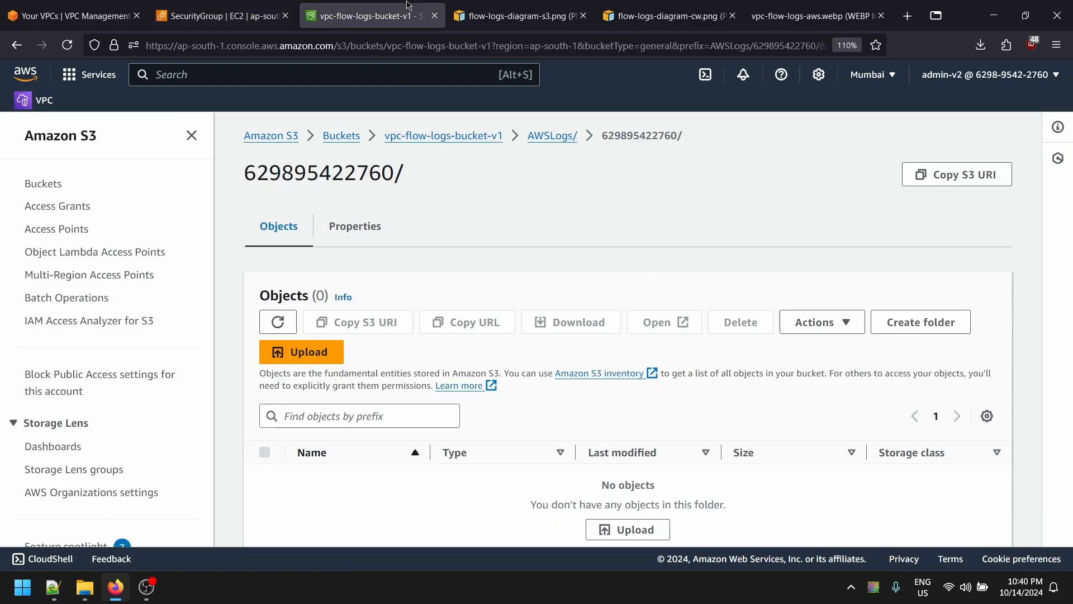
click(198, 9)
click(101, 10)
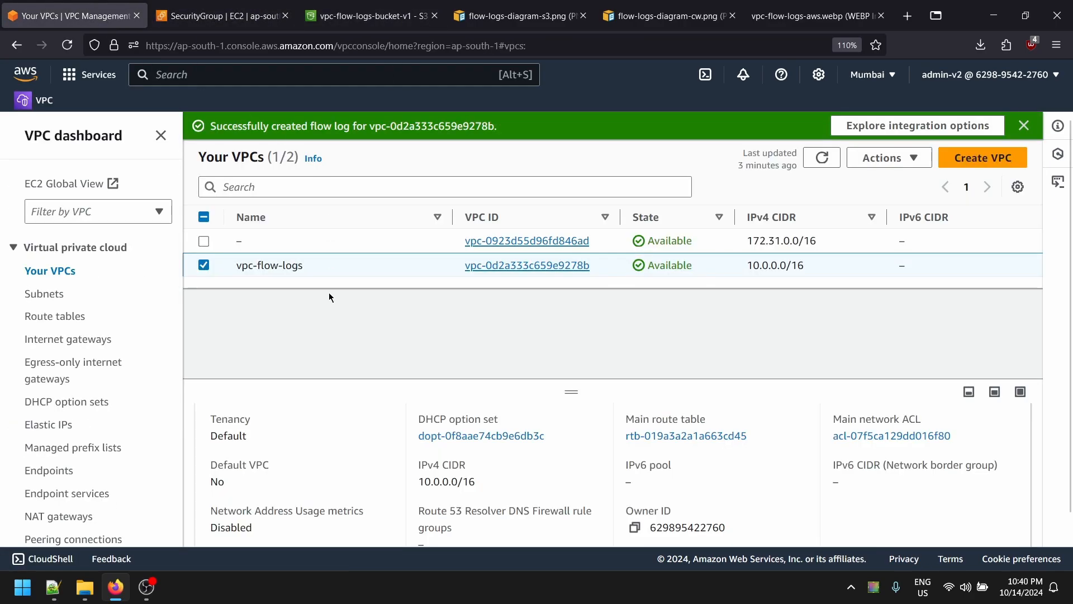
click(26, 74)
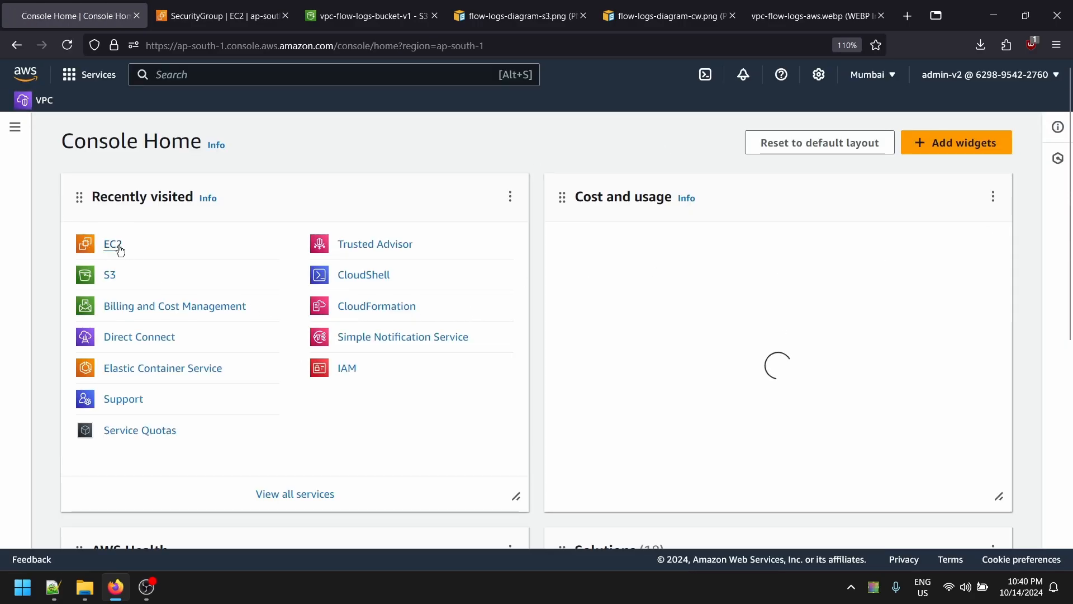
click(115, 244)
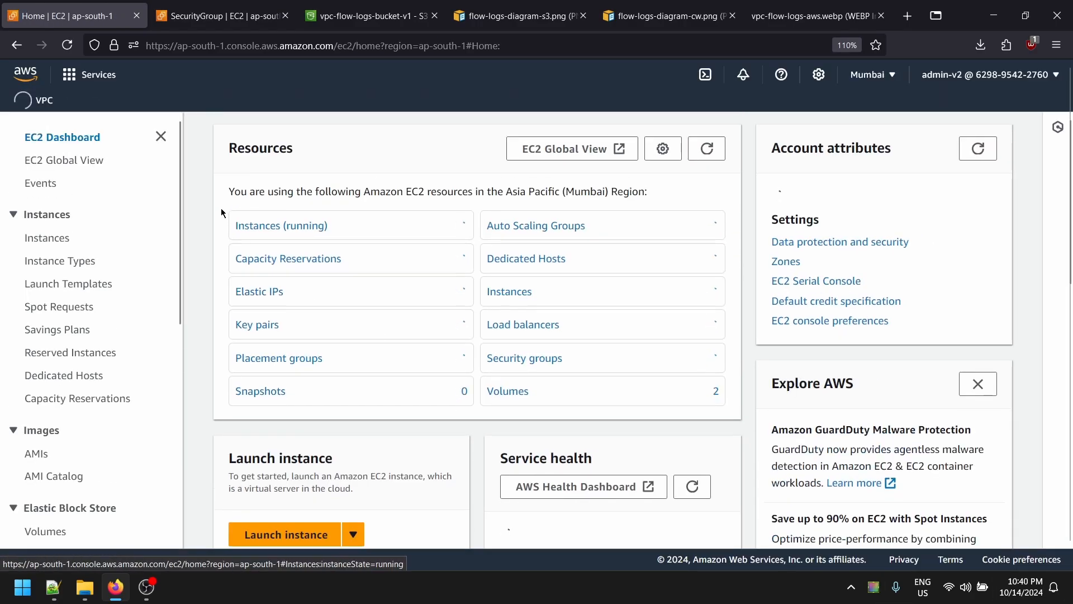
click(257, 225)
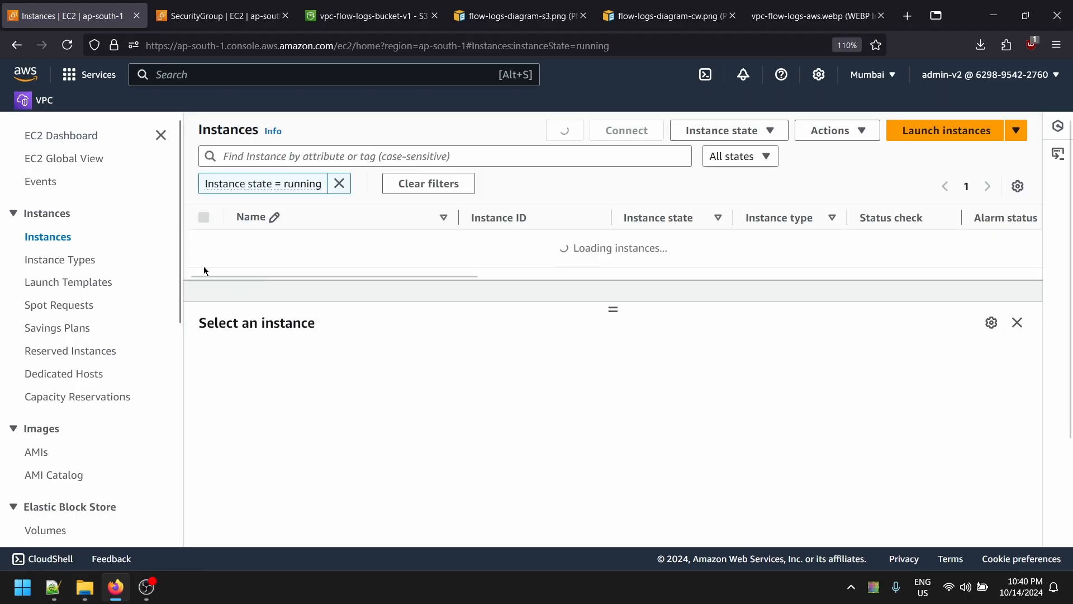
click(203, 273)
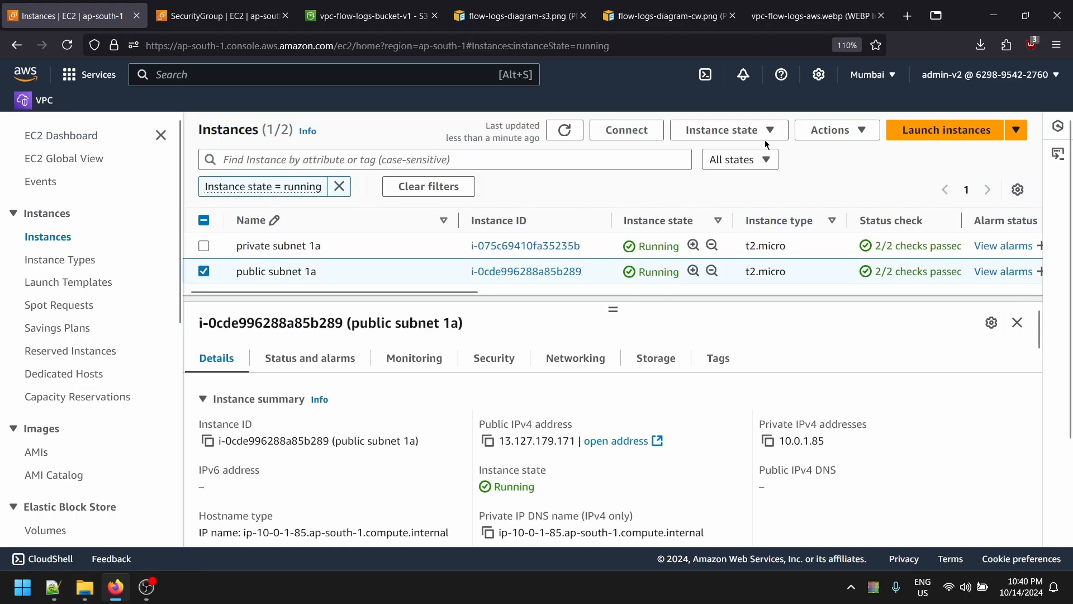
scroll(197, 405, down, 7)
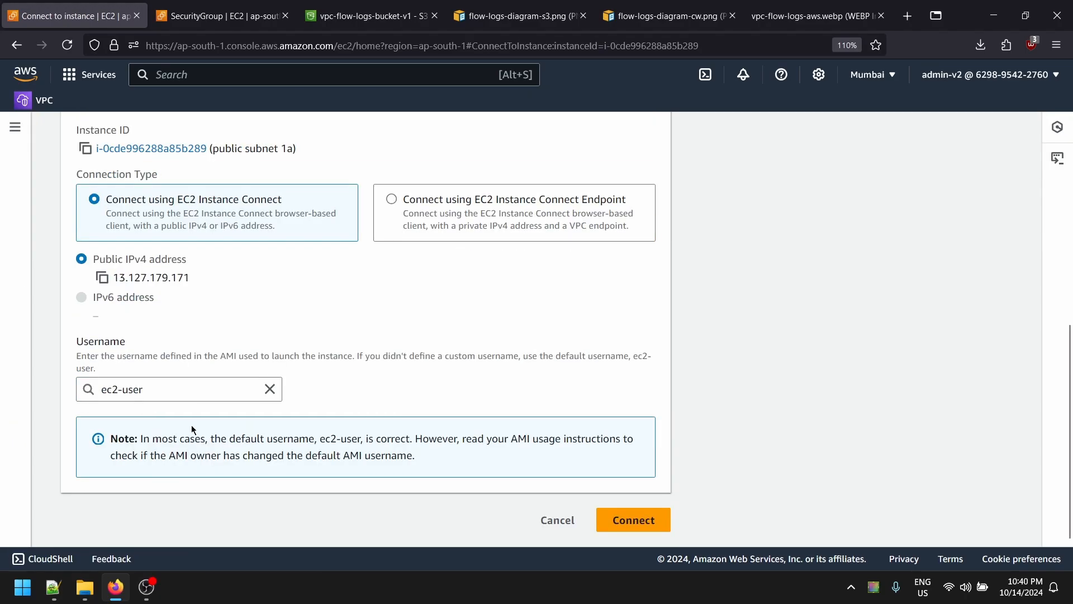
click(192, 387)
- Attempt the Instance Connect session as root and examine the resulting error message
text(root)
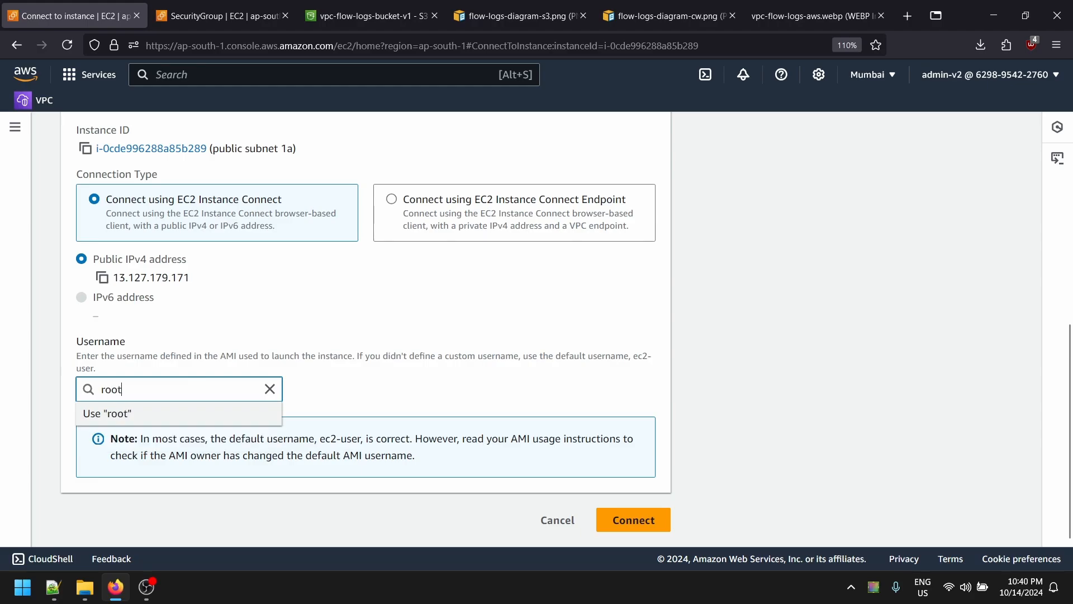
click(632, 519)
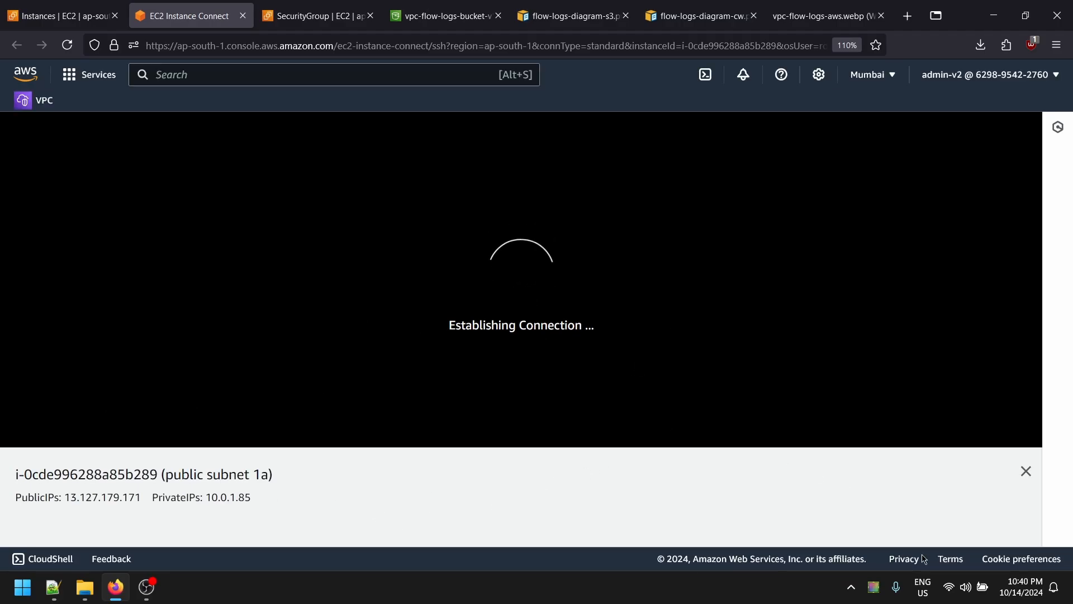
drag(183, 165, 757, 209)
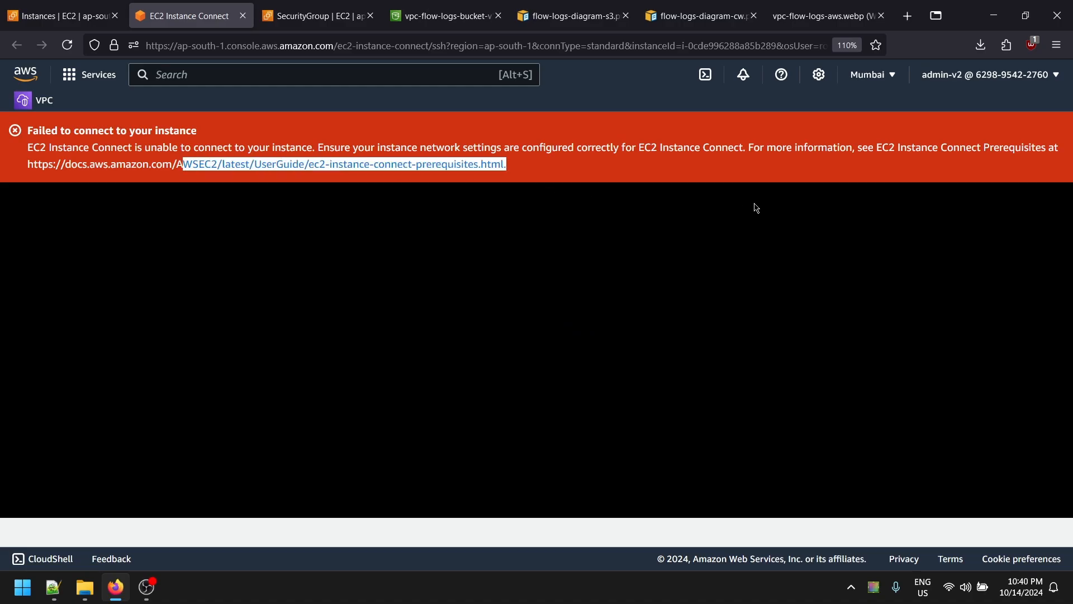
click(505, 122)
drag(89, 147, 378, 164)
- Review the public instance's status checks, then open the VPC dashboard in a new tab
click(2, 5)
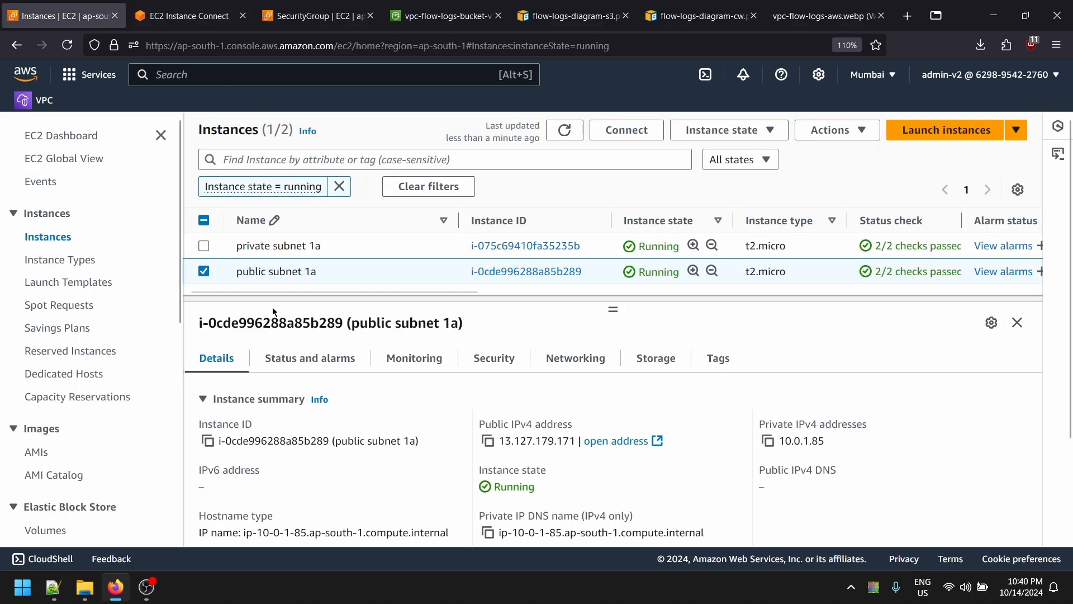
scroll(336, 419, down, 3)
scroll(406, 348, up, 3)
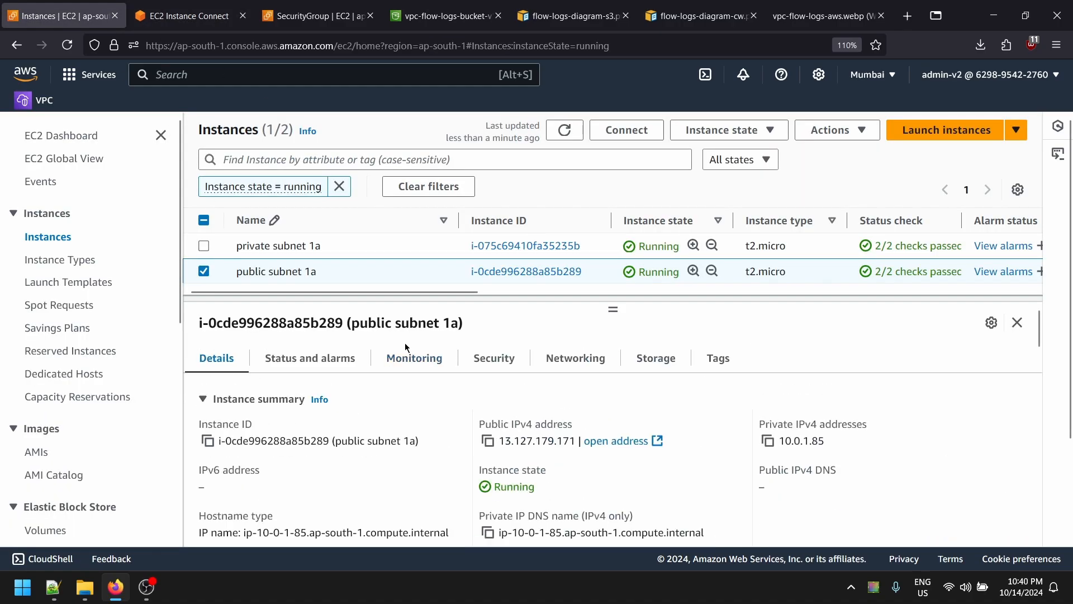
click(307, 358)
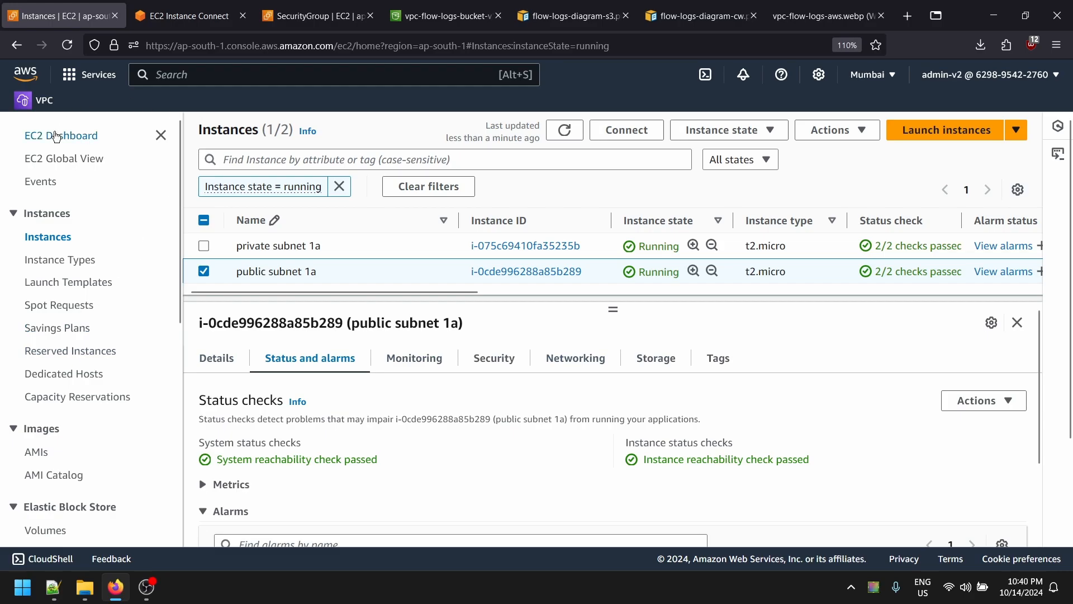
click(201, 9)
click(4, 5)
middle_click(44, 101)
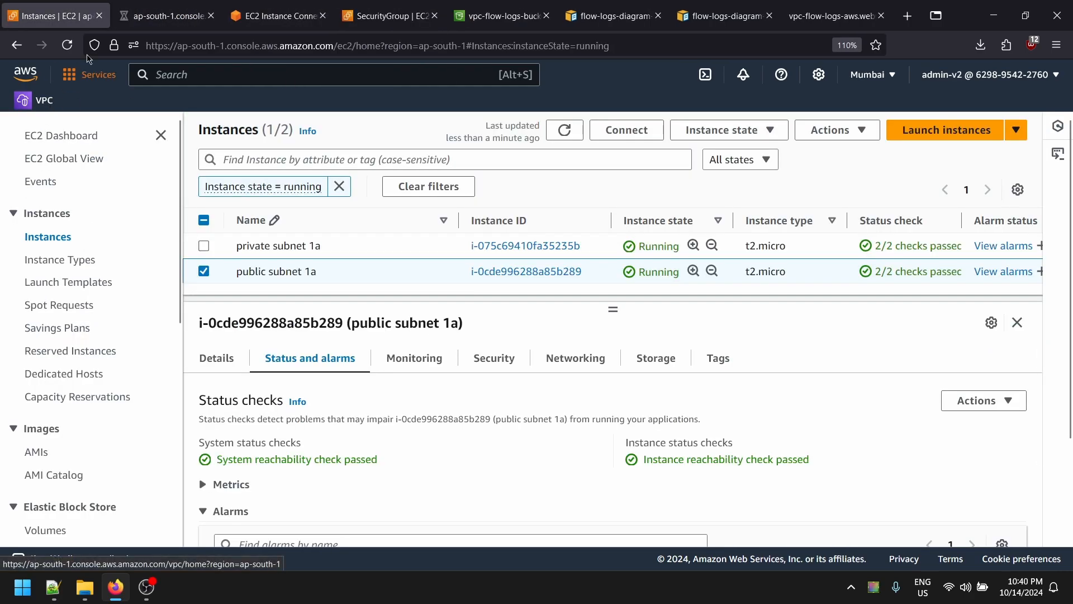
key(ctrl+Tab)
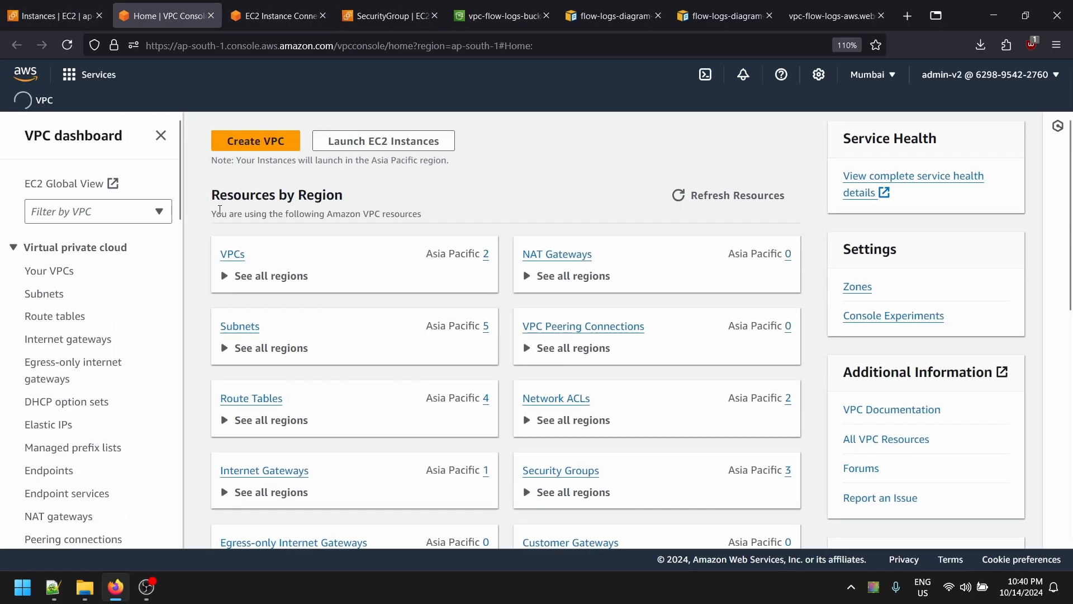
- Associate flow-logs-public-subnet-1a with the flow logs public rt route table
click(66, 315)
click(352, 214)
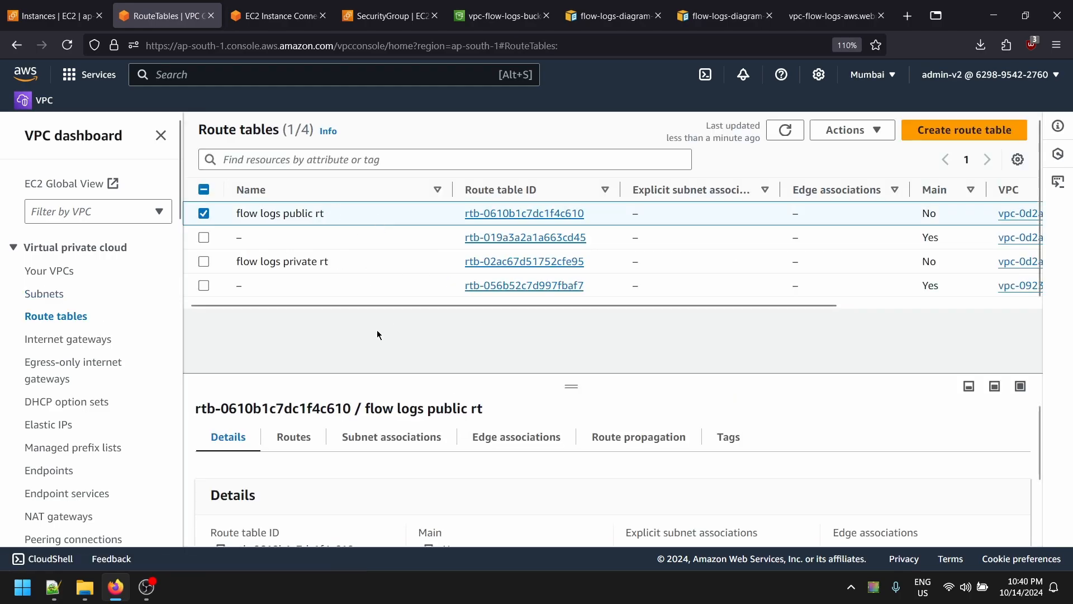
click(386, 436)
scroll(374, 424, down, 3)
scroll(951, 480, up, 3)
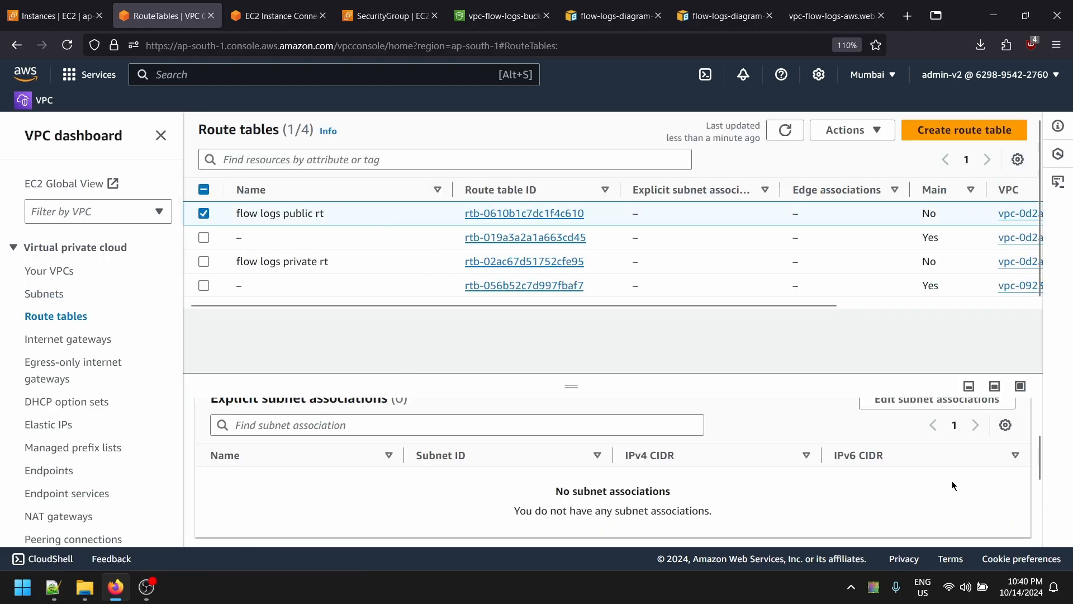
click(956, 485)
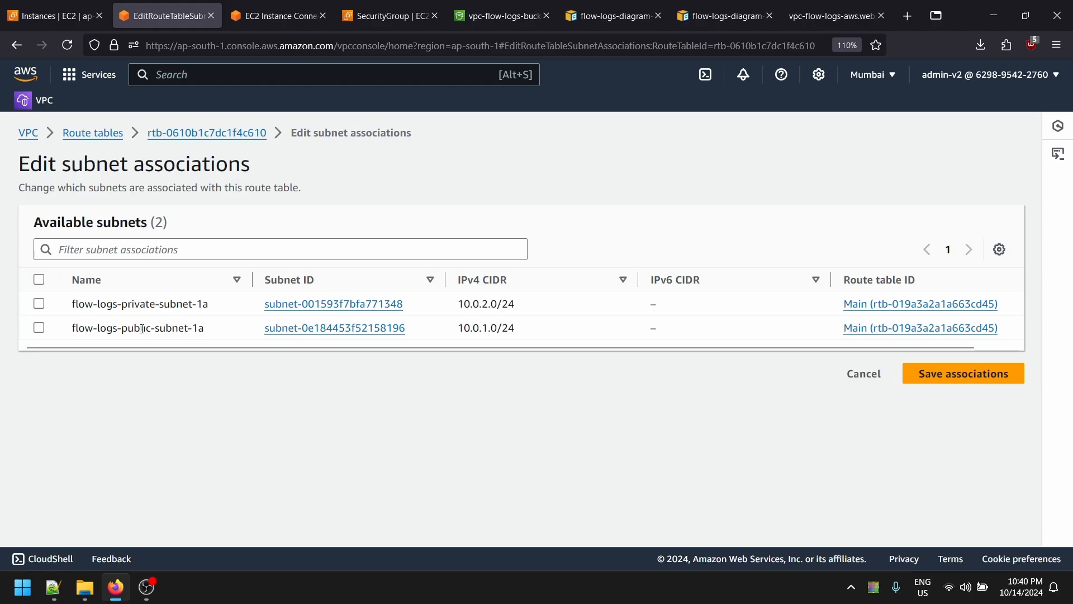
click(40, 330)
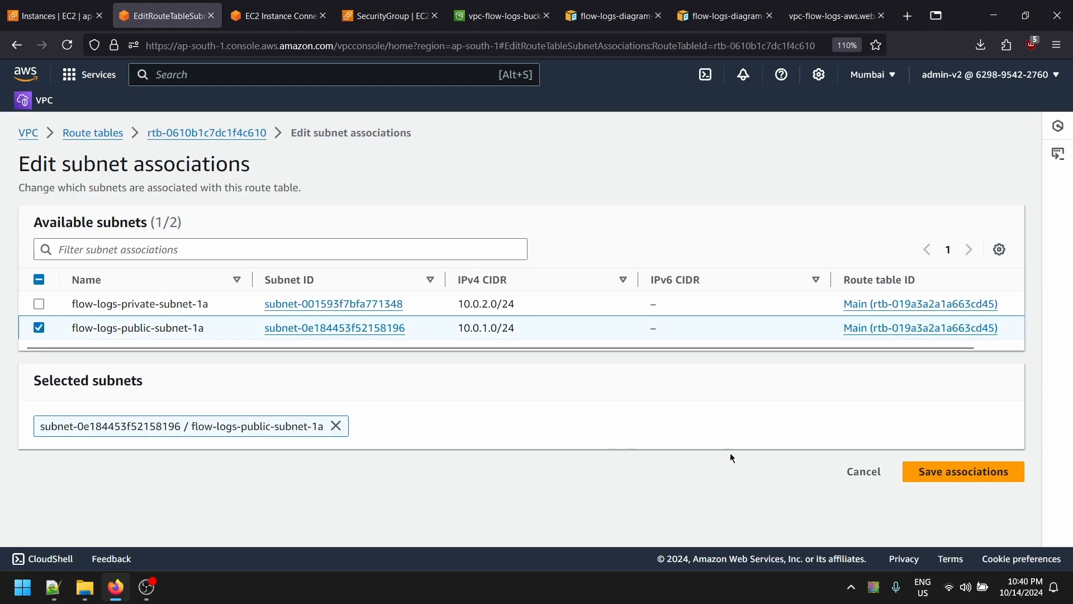
click(968, 471)
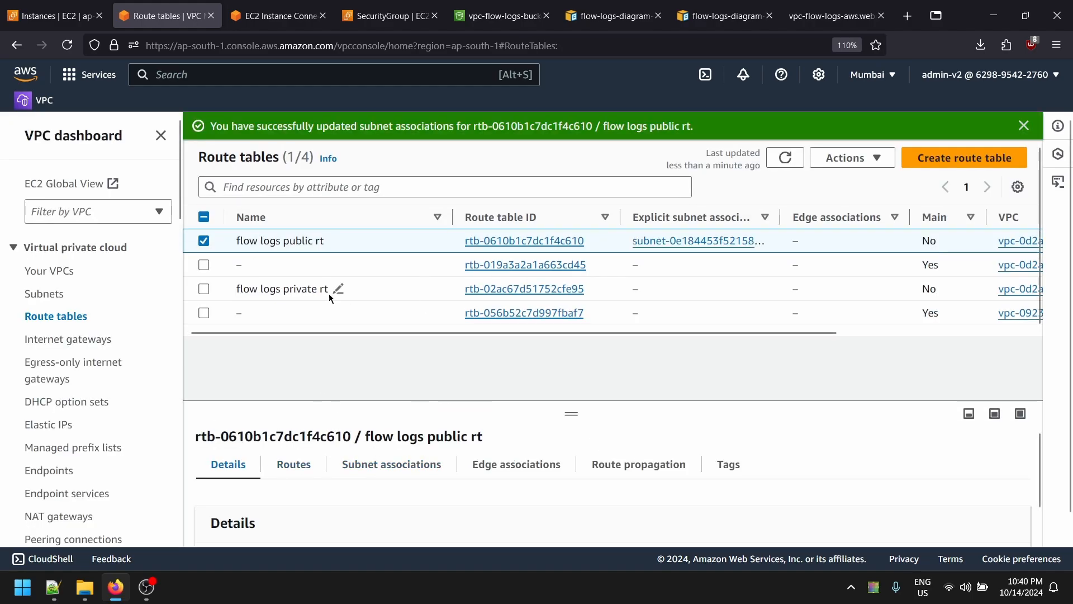
- Associate flow-logs-private-subnet-1a with the flow logs private rt route table
click(204, 288)
click(203, 241)
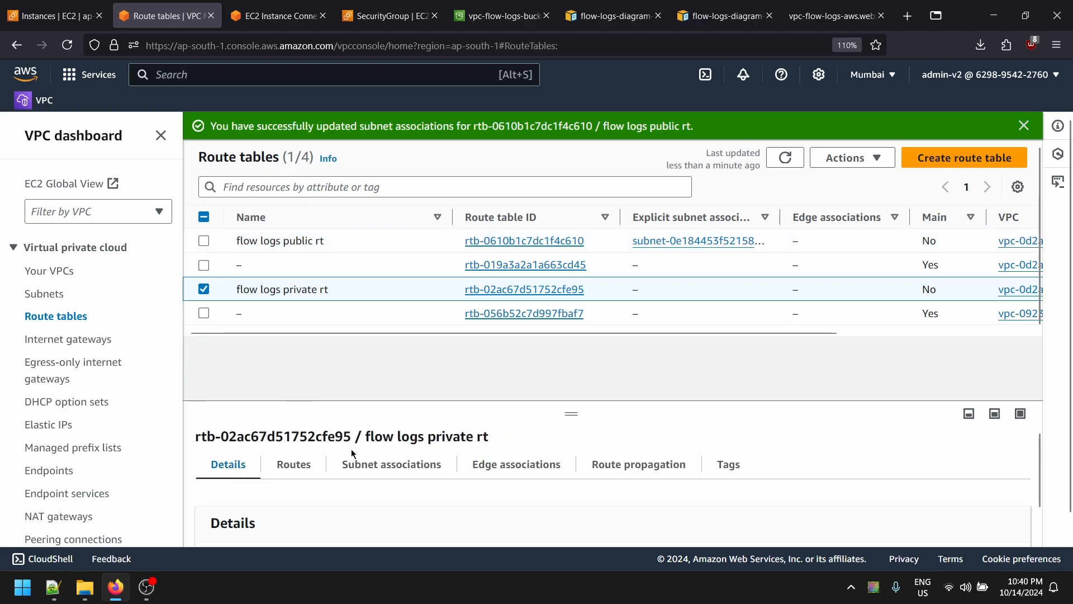
click(384, 463)
scroll(384, 463, down, 2)
click(939, 435)
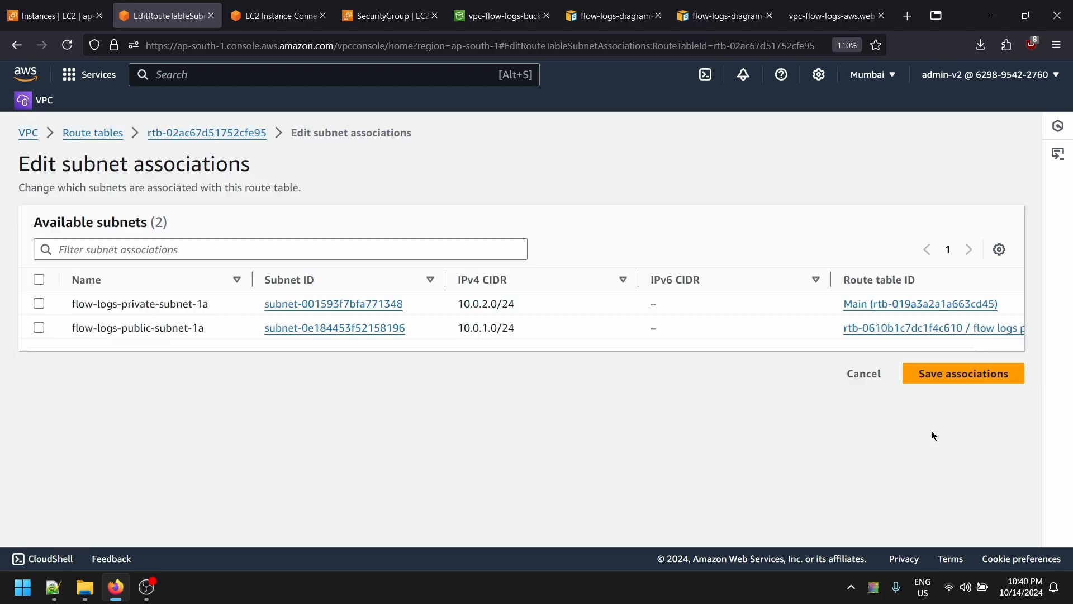
click(37, 303)
click(947, 471)
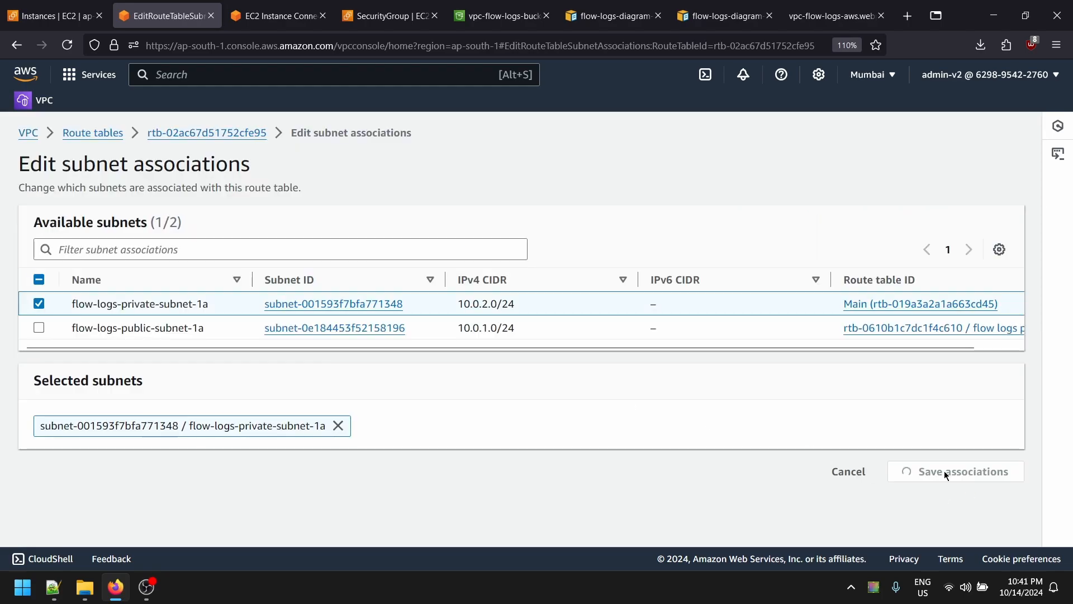
click(250, 6)
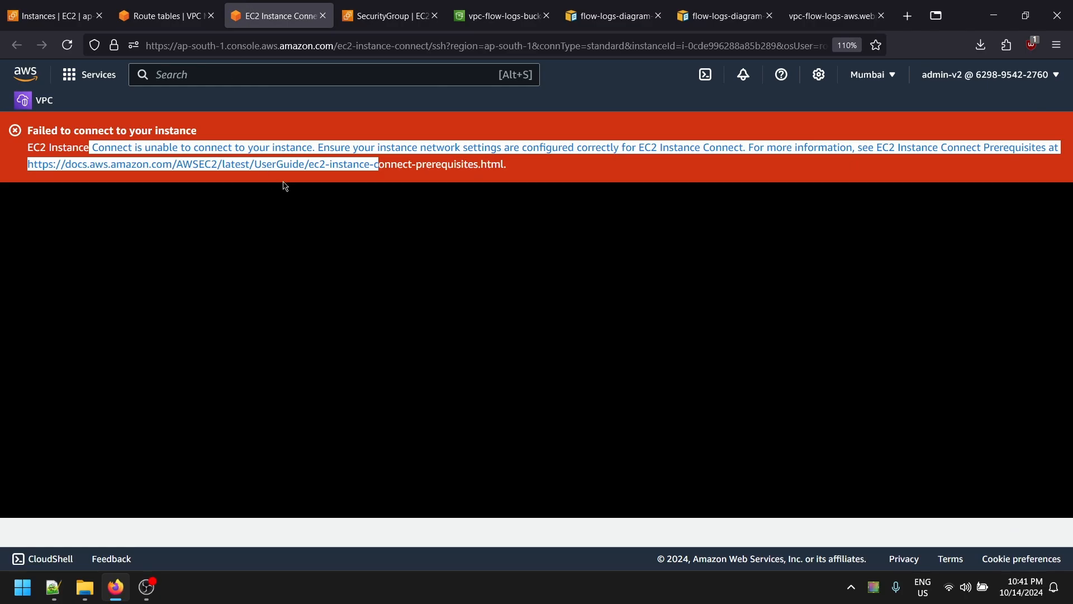
- Reload the Instance Connect session and list the home directory with ls -l
key(F5)
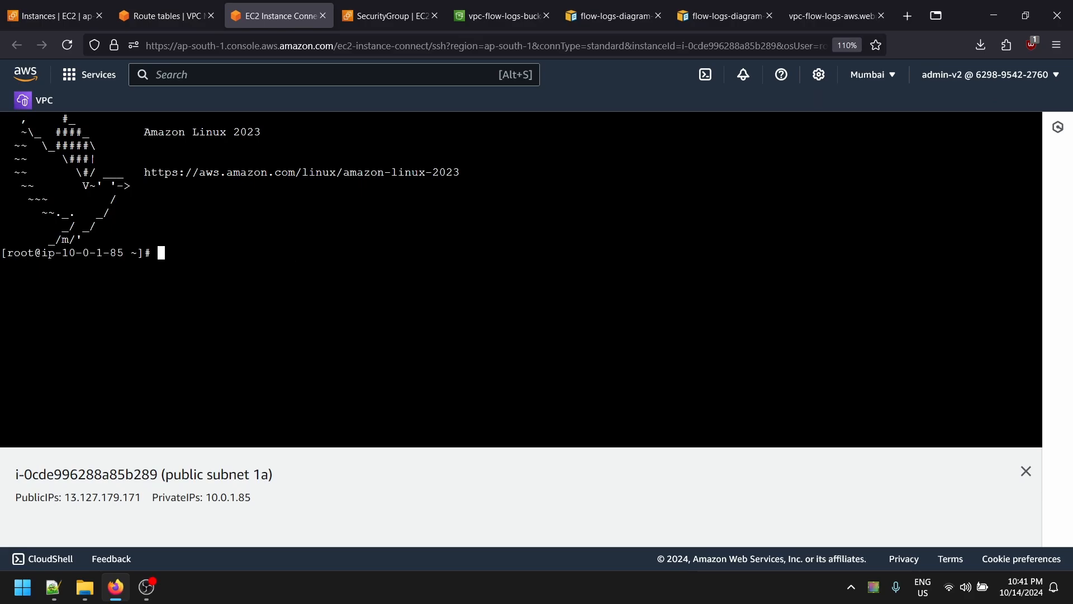
text(ls -l)
key(Return)
text(cler)
key(Return)
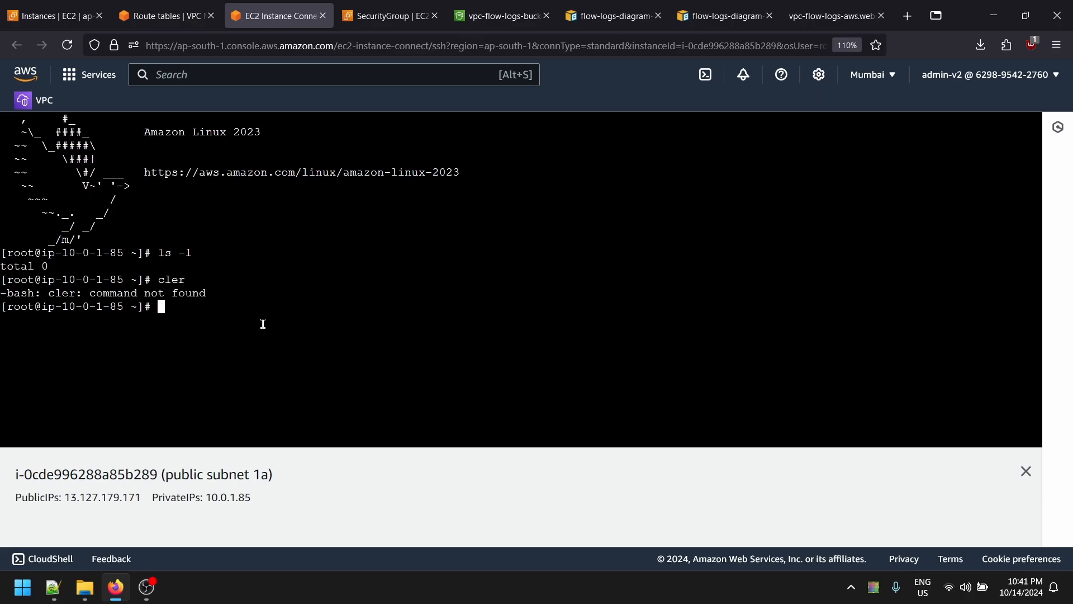
- Create test.pem in vi, paste the private key from Notepad++, and save with :wq
text(vi )
text(test.)
text(pen )
text(m)
key(Return)
key(i)
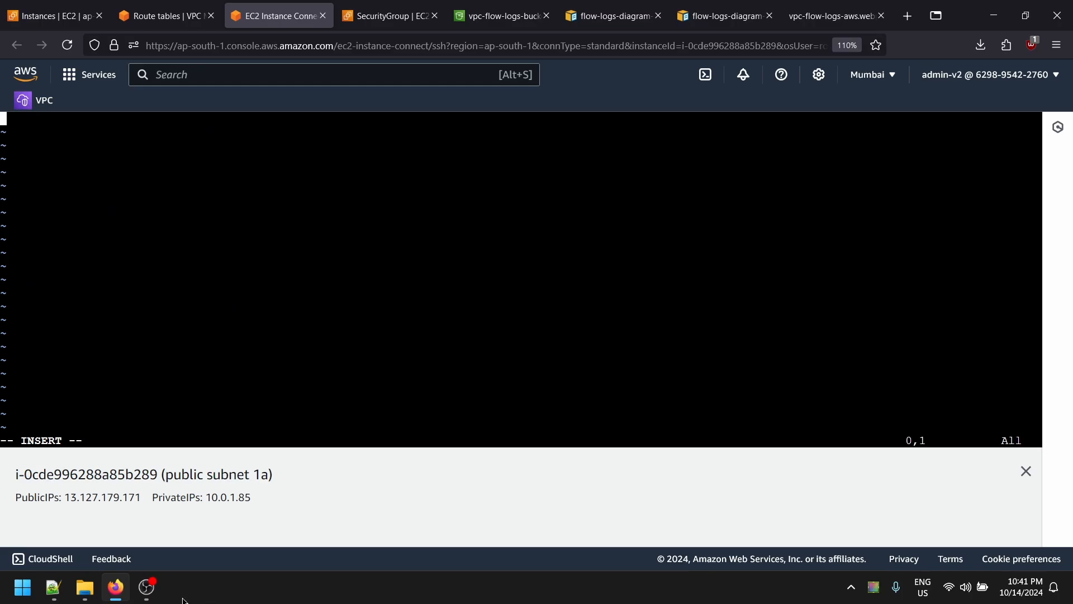
click(53, 586)
key(ctrl+c)
key(alt+Tab)
right_click(237, 183)
click(300, 291)
key(Escape)
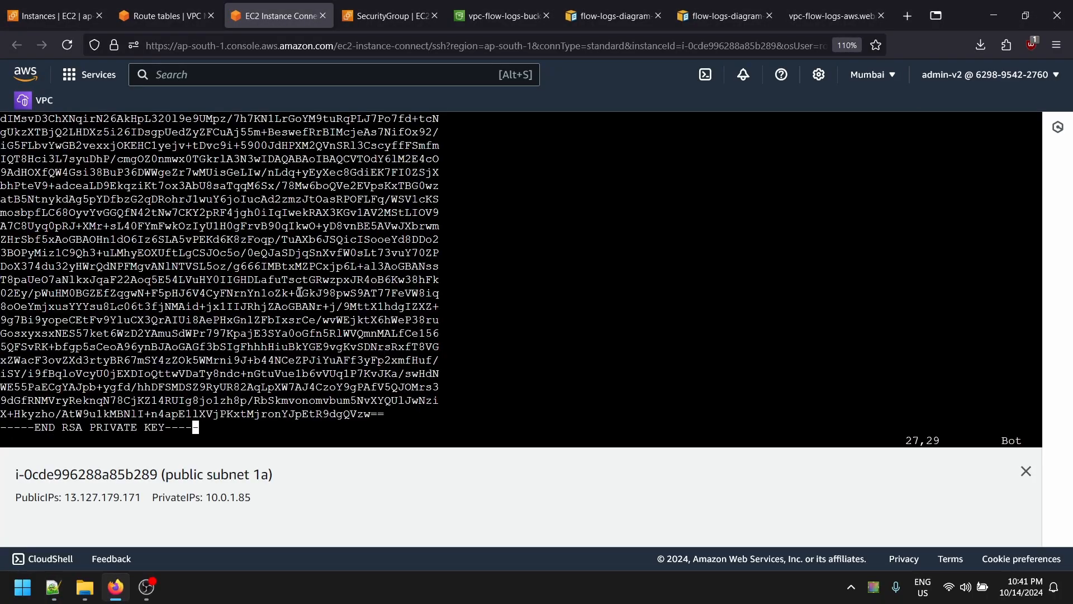
text(:wq)
key(Return)
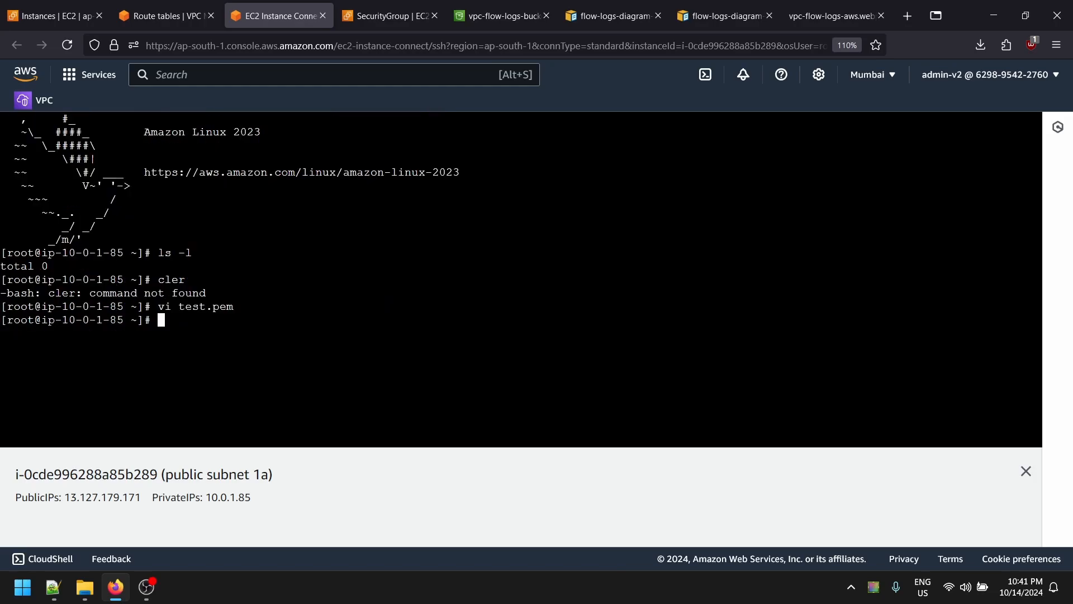
- Set test.pem permissions to 400 with chmod and verify them with ls -l
text(chmod 4000test.pem)
key(Return)
text(ls -l)
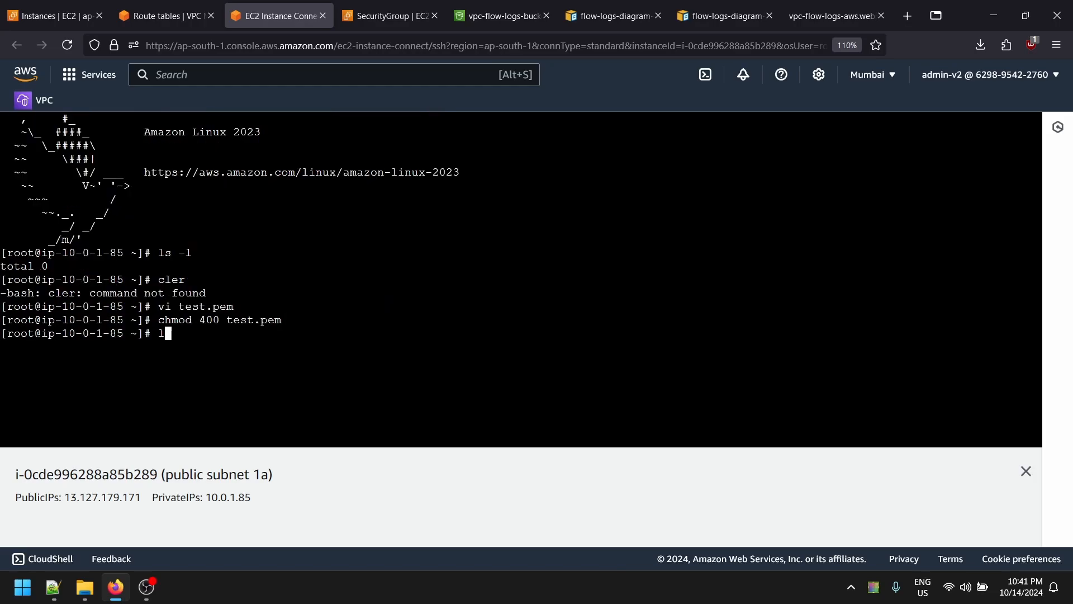
key(Return)
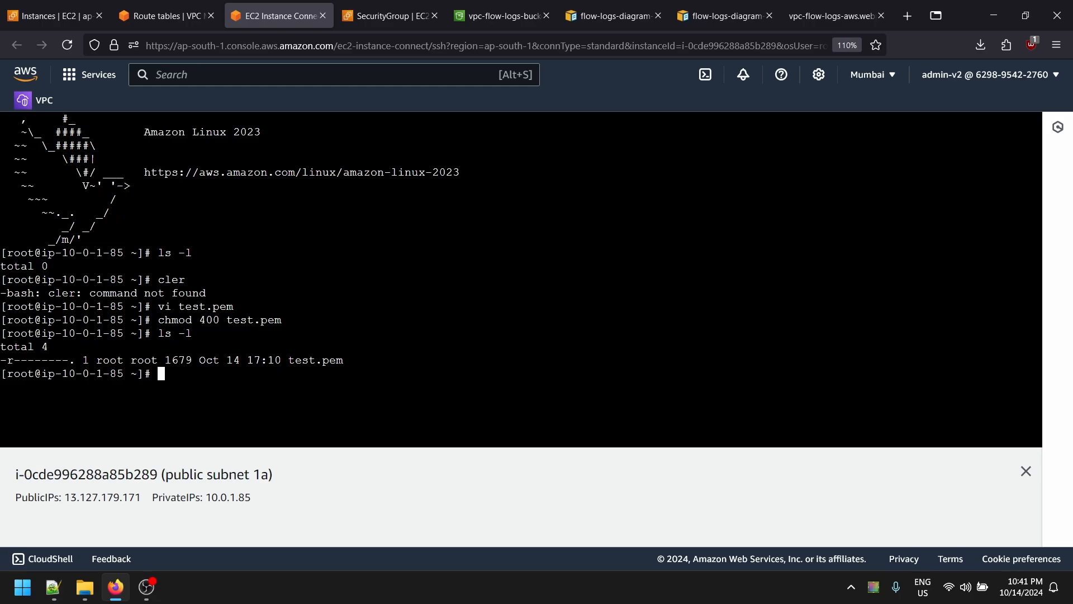
text(ssh)
key(ctrl+shift+Tab)
key(ctrl+shift+Tab)
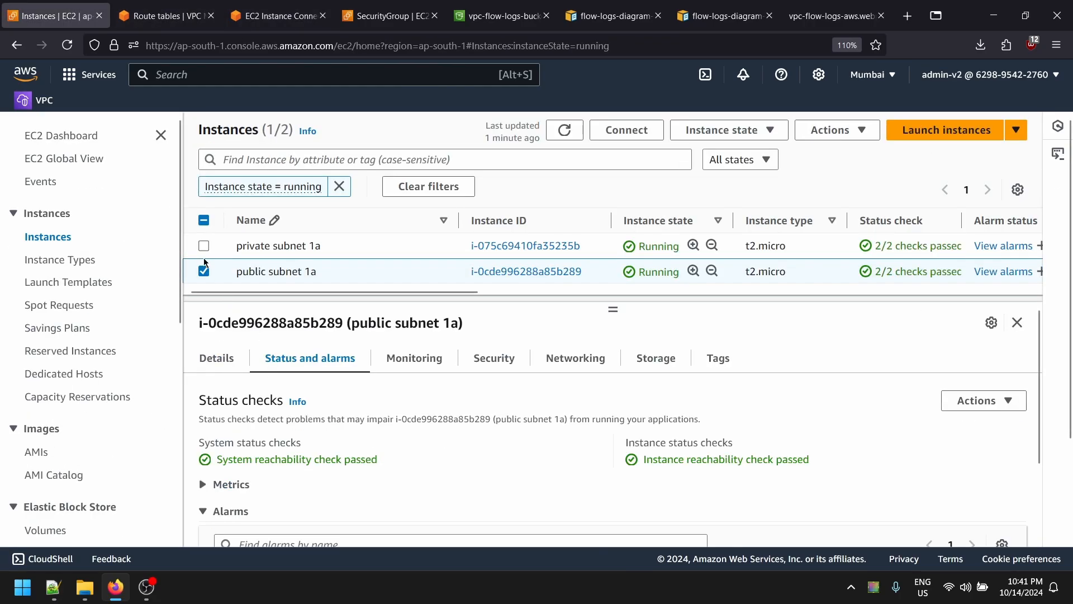
- Copy the private instance's IPv4 address 10.0.2.210 into the public instance's terminal
click(203, 246)
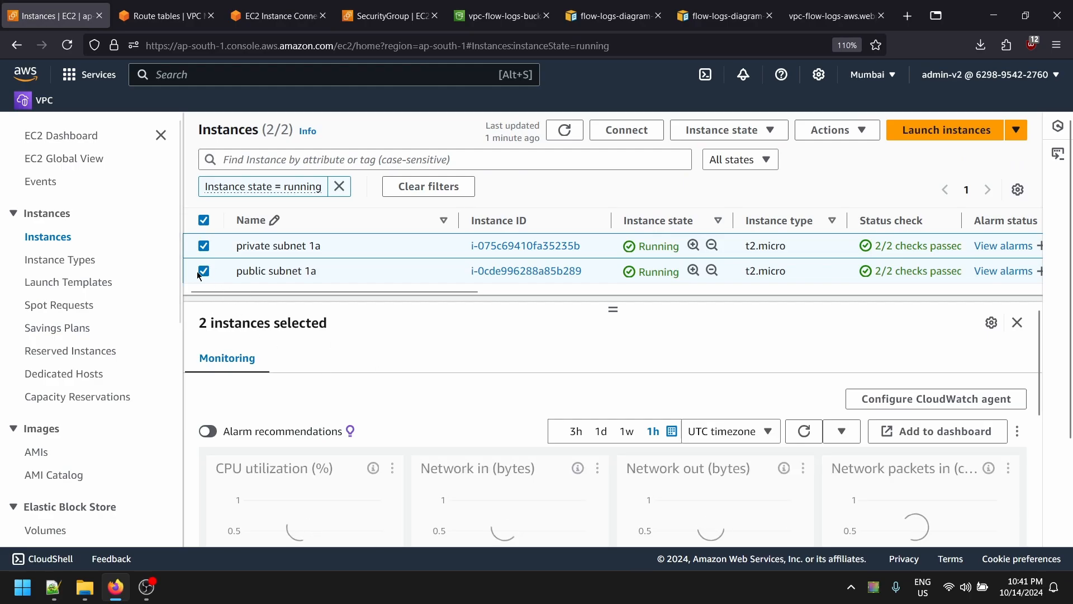
click(204, 270)
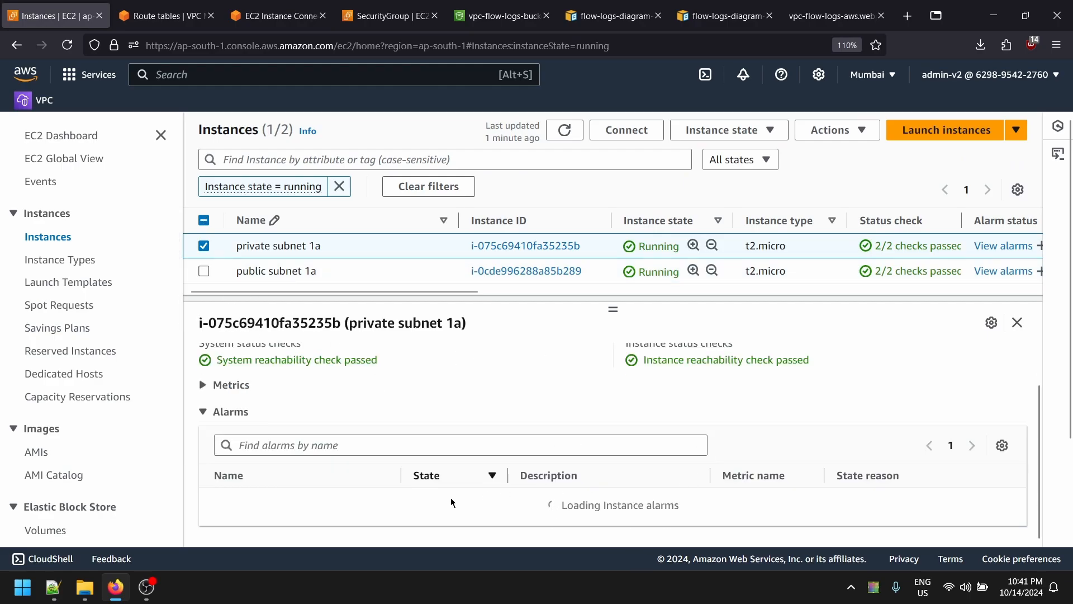
click(767, 441)
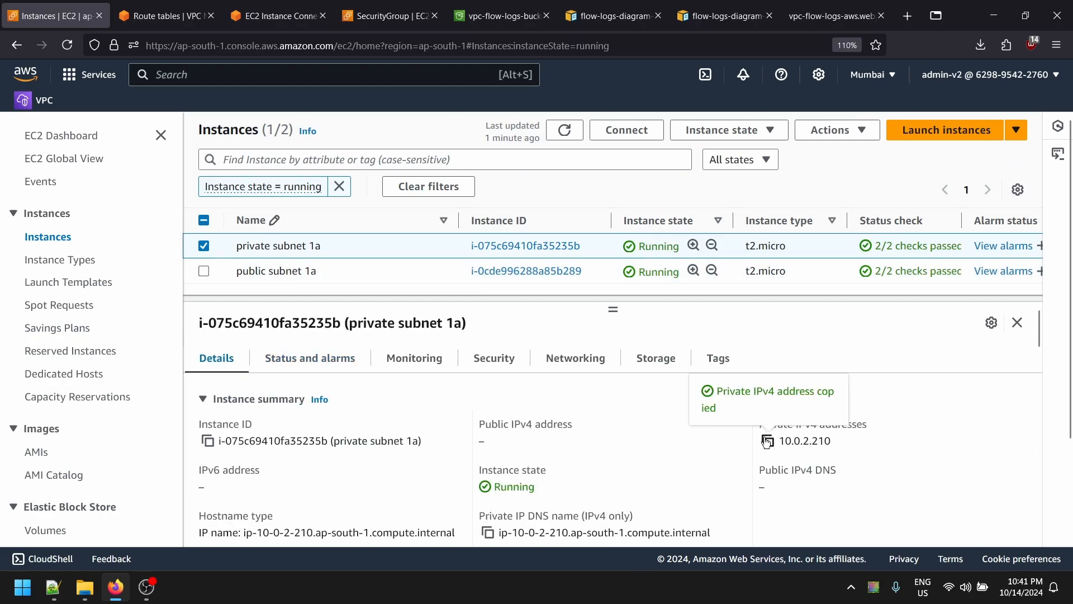
click(274, 16)
right_click(362, 356)
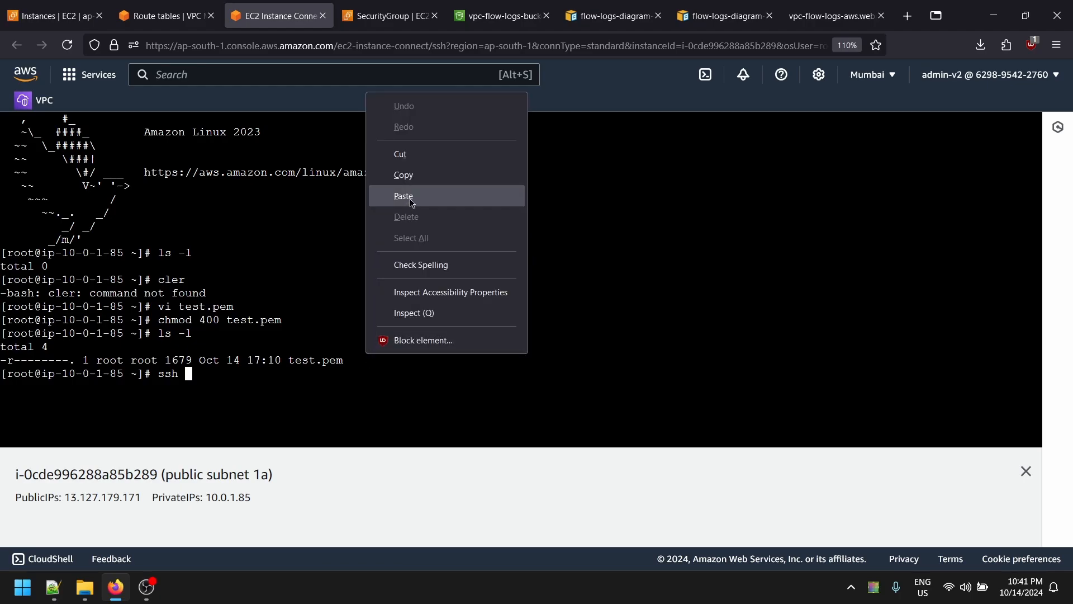
click(403, 196)
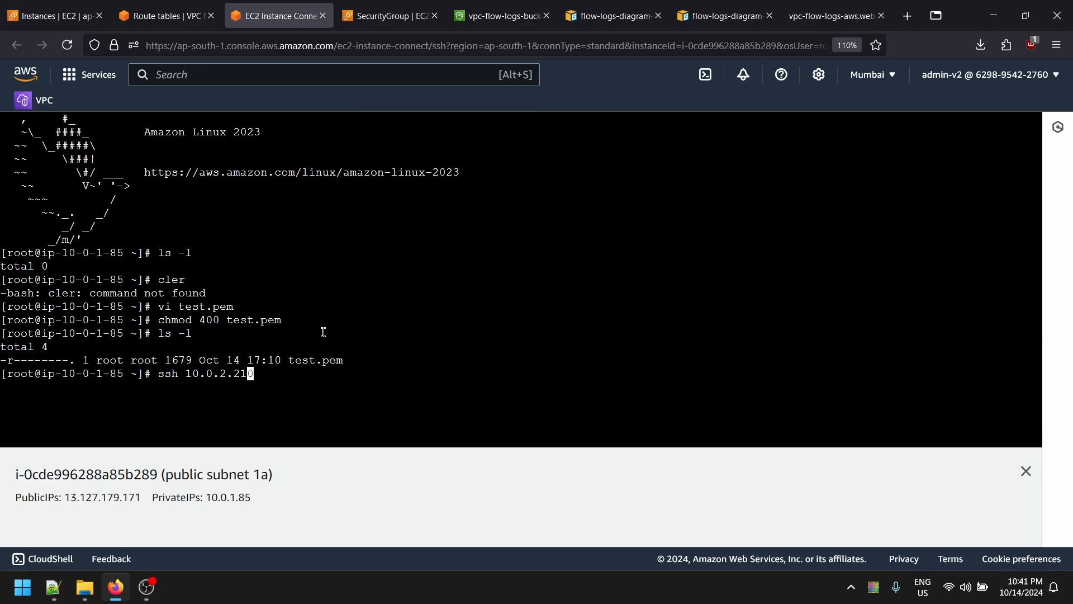
key(Left)
key(Left)
key(Left)
key(Left)
key(Left)
key(Left)
key(Left)
key(Left)
text(root)
key(BackSpace)
key(BackSpace)
key(BackSpace)
key(BackSpace)
text(-i test.pem )
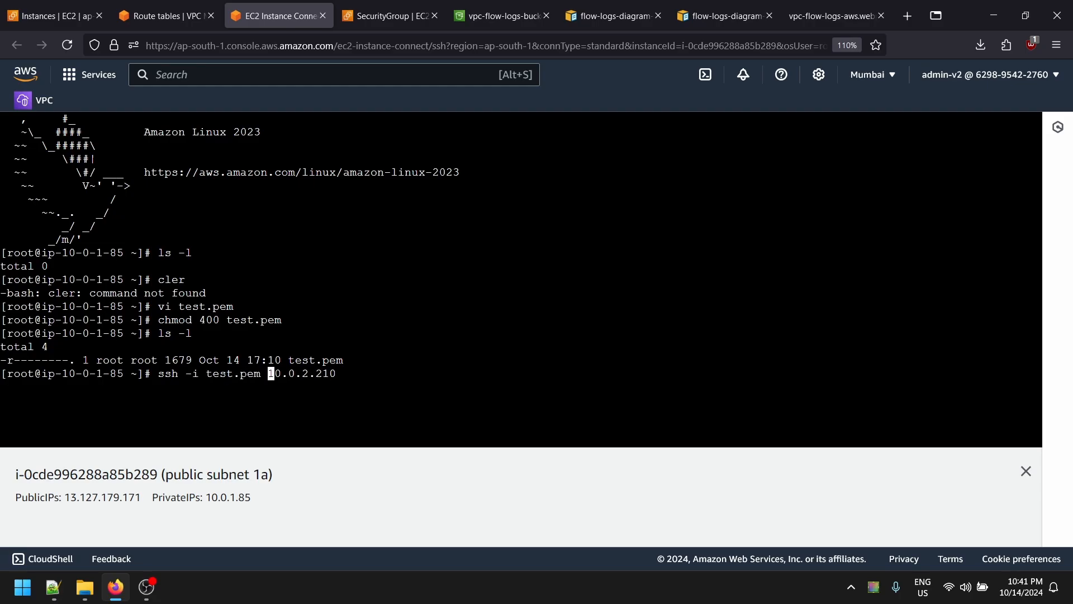
text(root@)
key(Return)
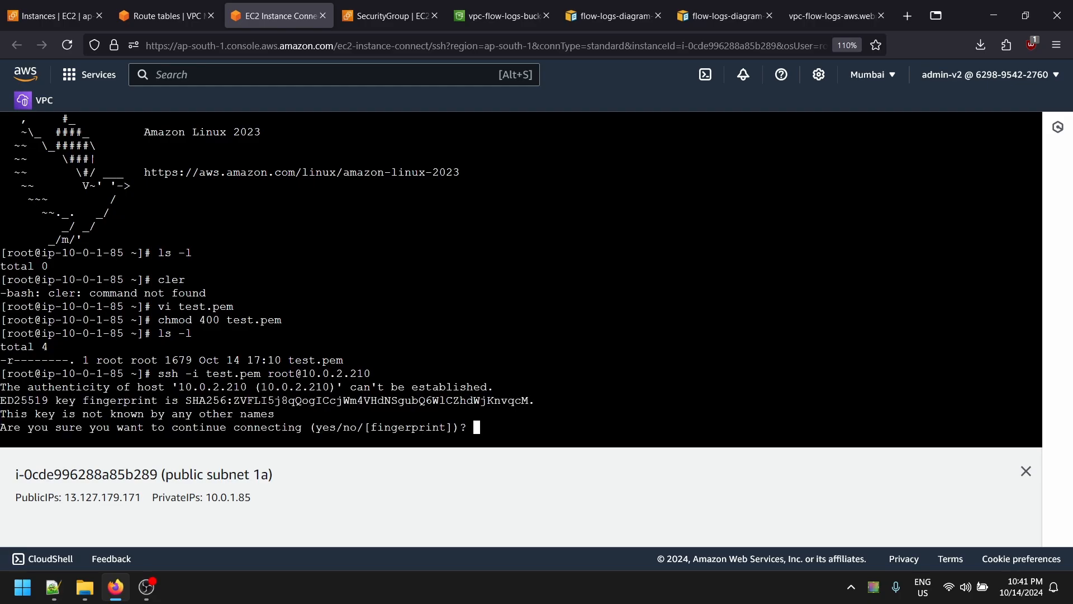
text(yes)
key(Return)
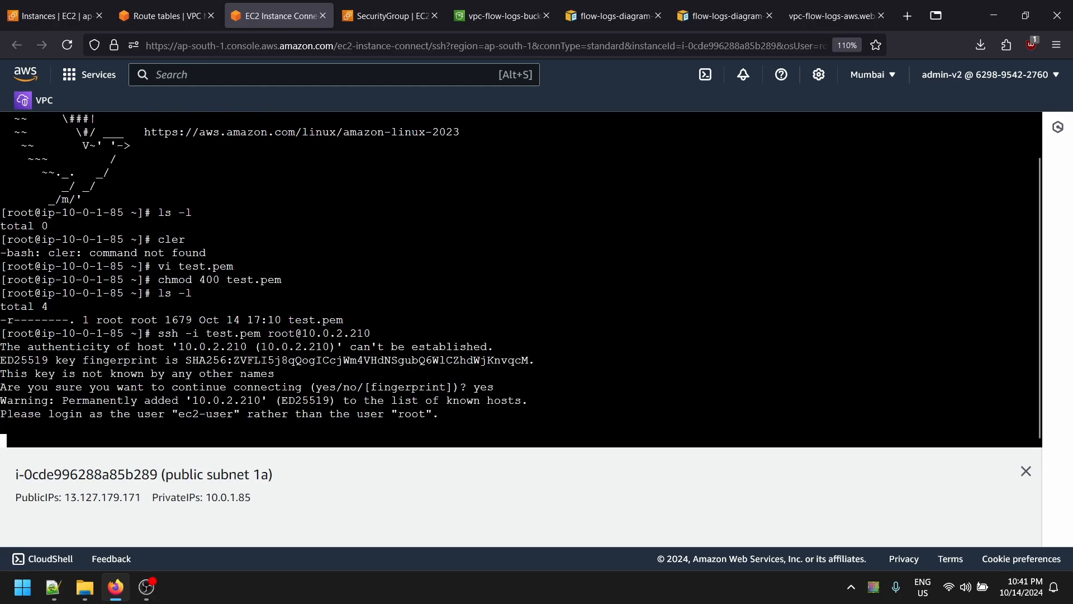
key(ctrl+c)
key(Up)
key(Left)
key(Left)
key(Left)
key(Left)
key(Left)
key(Left)
key(Left)
key(Left)
key(Left)
key(Left)
key(Left)
key(Left)
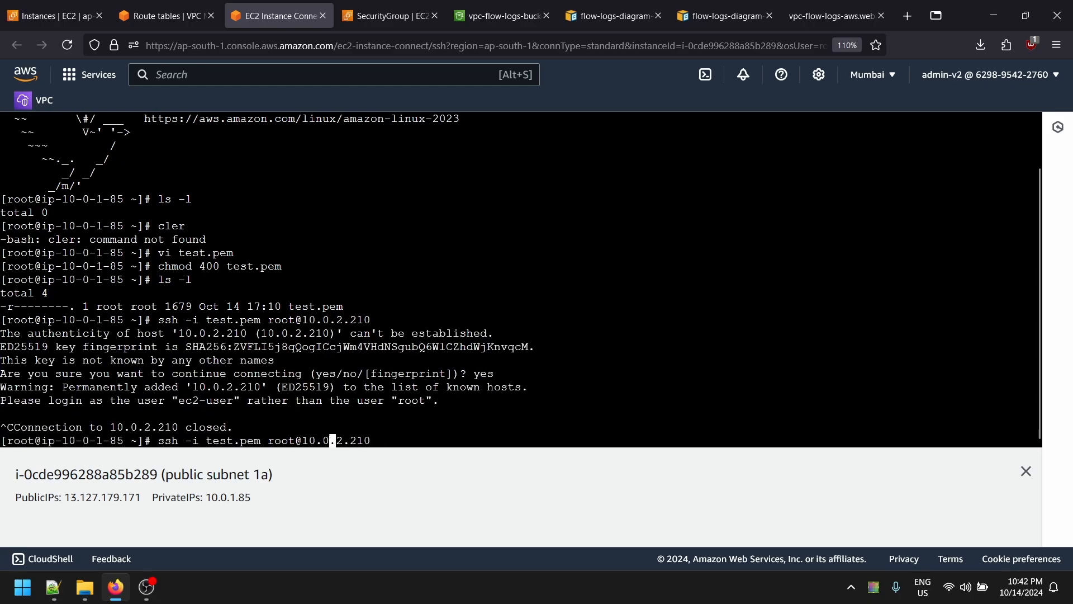
key(Delete)
key(BackSpace)
key(BackSpace)
key(BackSpace)
text(ec2-)
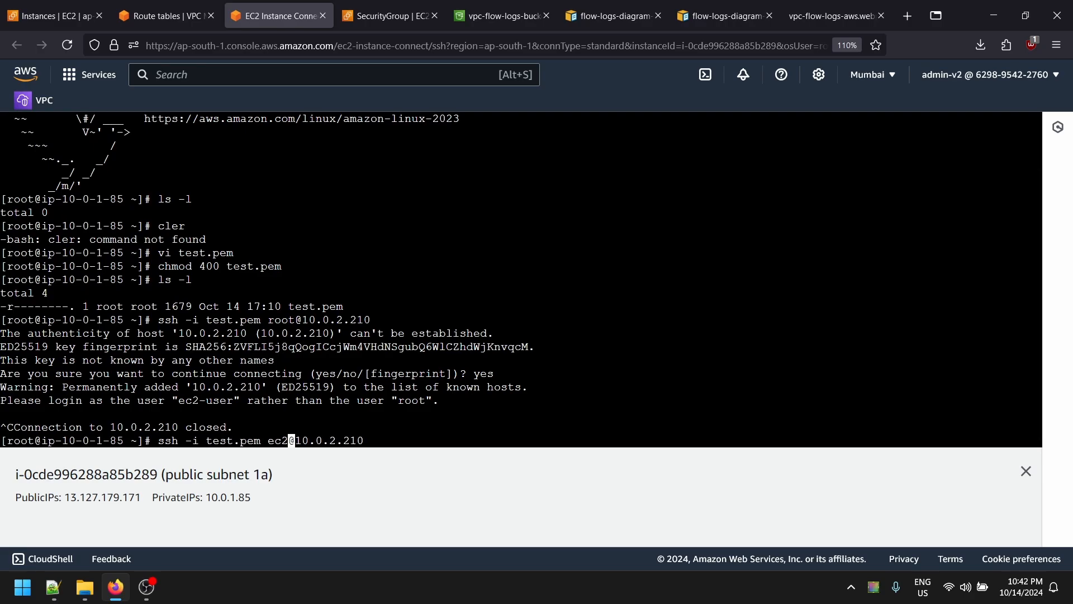
text(user)
key(Return)
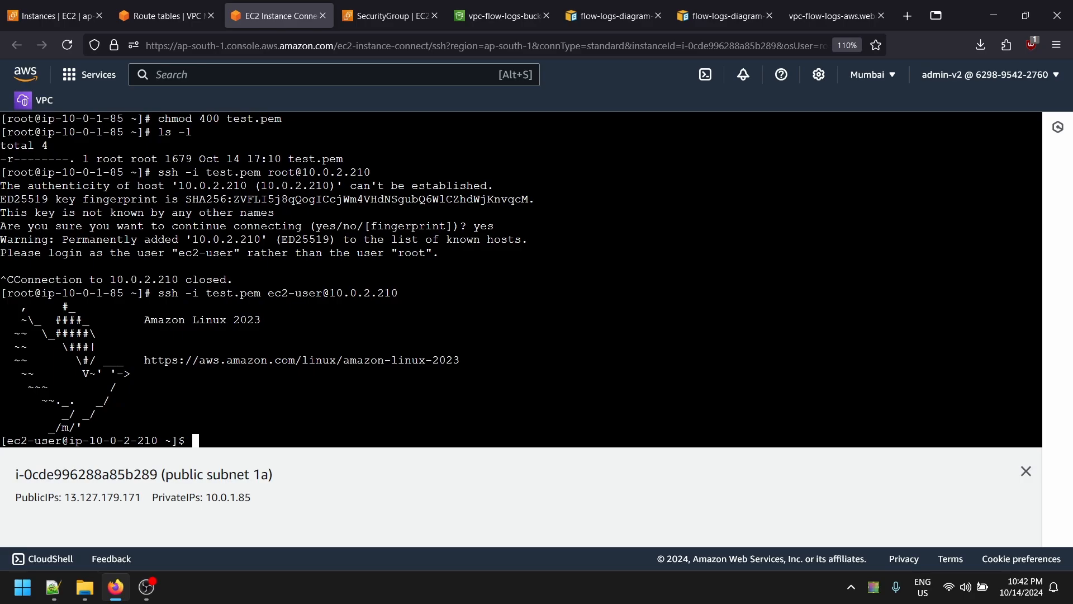
- Switch to root with sudo -i and run yum install httpd
text(yum install httpd)
key(Return)
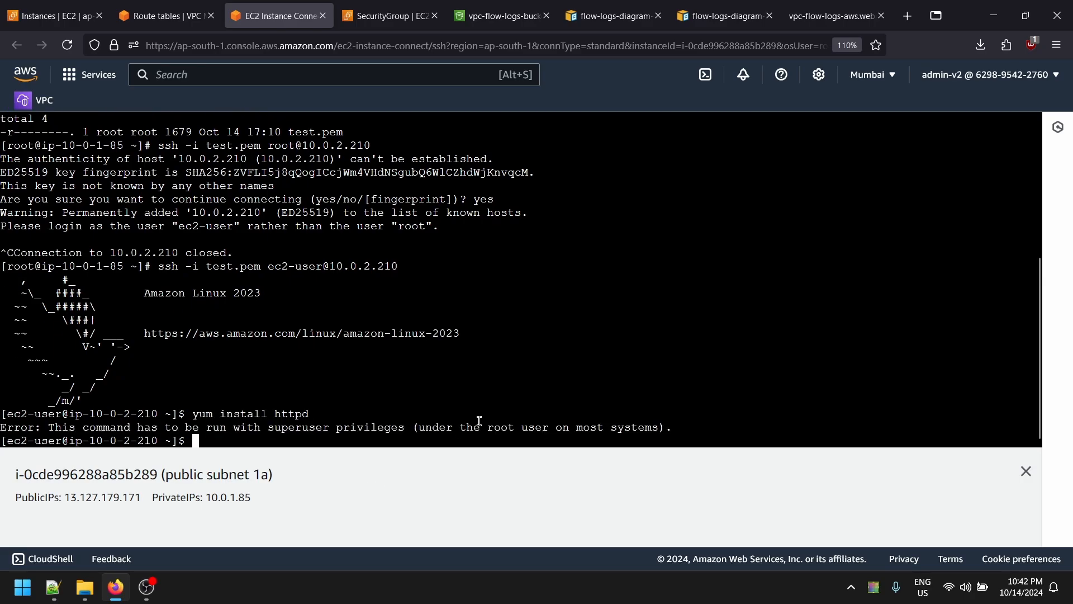
text(sudo -i)
key(Return)
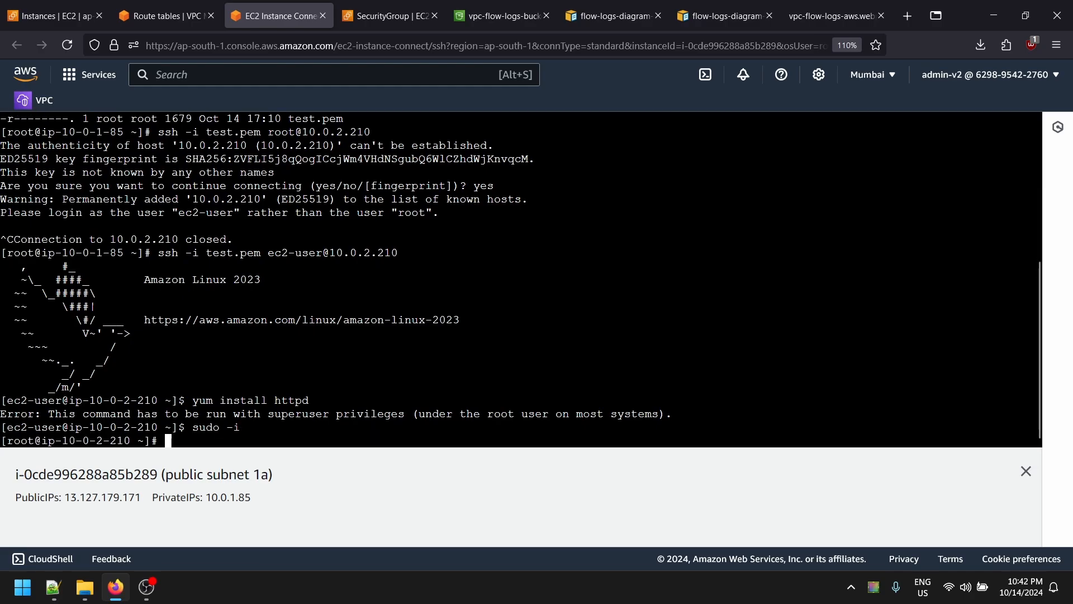
text(ty)
text(yum instl)
key(BackSpace)
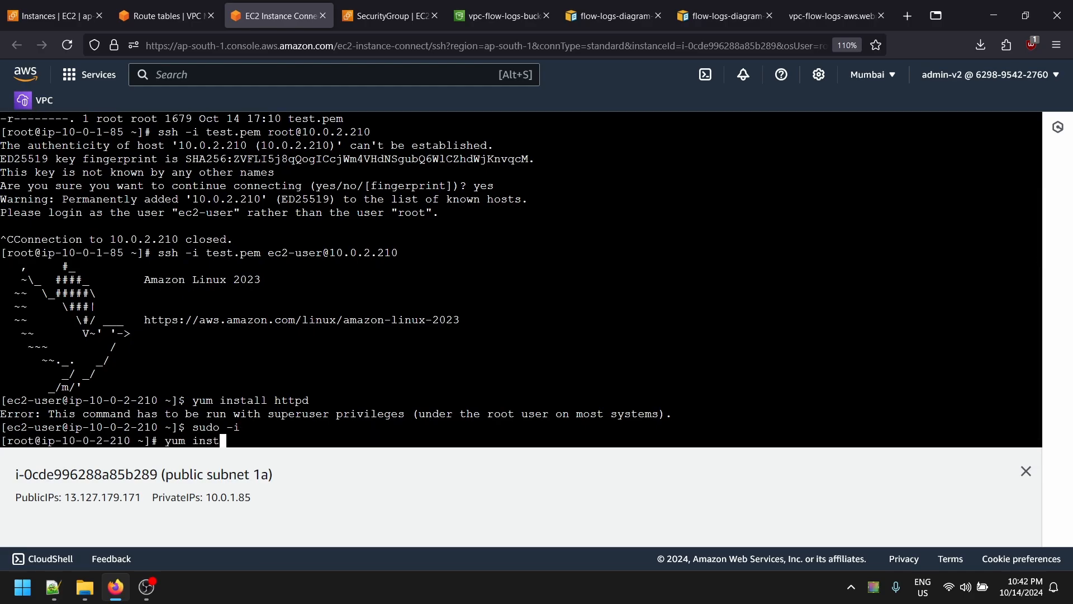
text(all httpd)
key(Return)
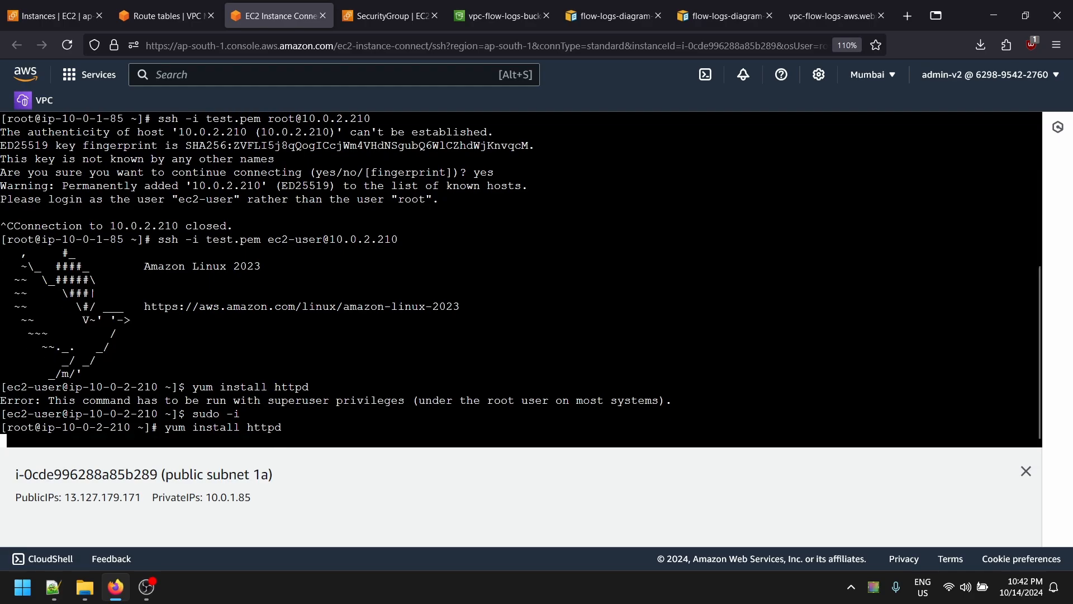
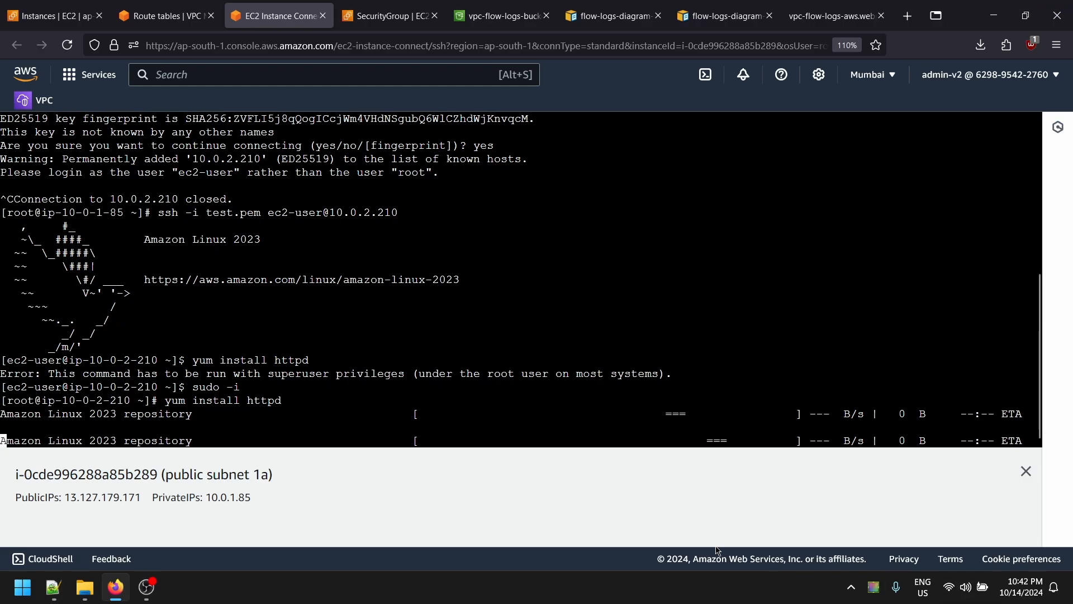
- Move from the stalled httpd install in the terminal to the VPC Route tables tab
click(386, 15)
click(277, 16)
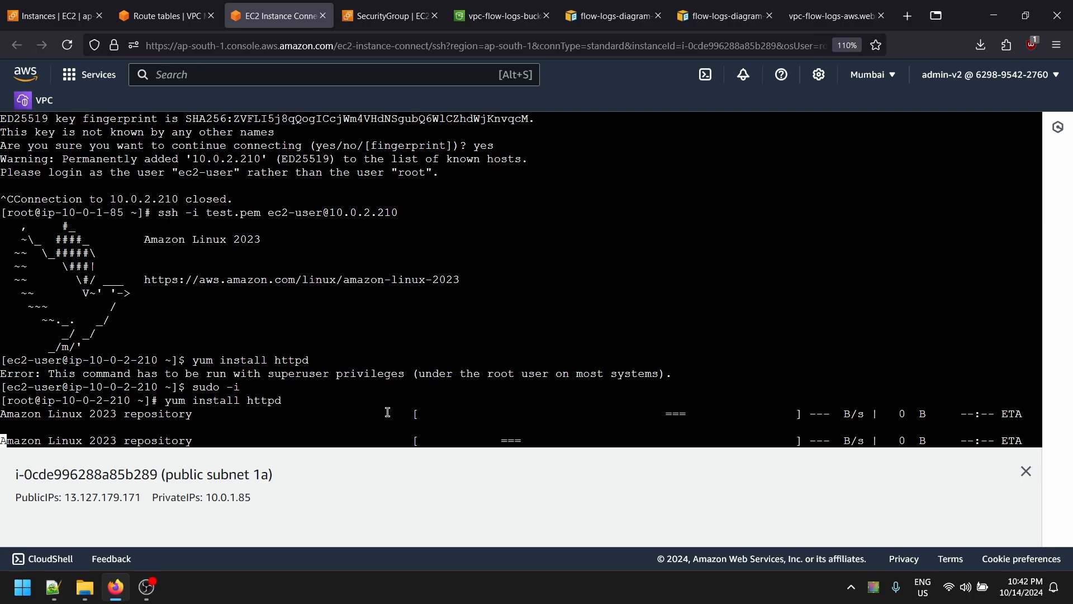
click(168, 16)
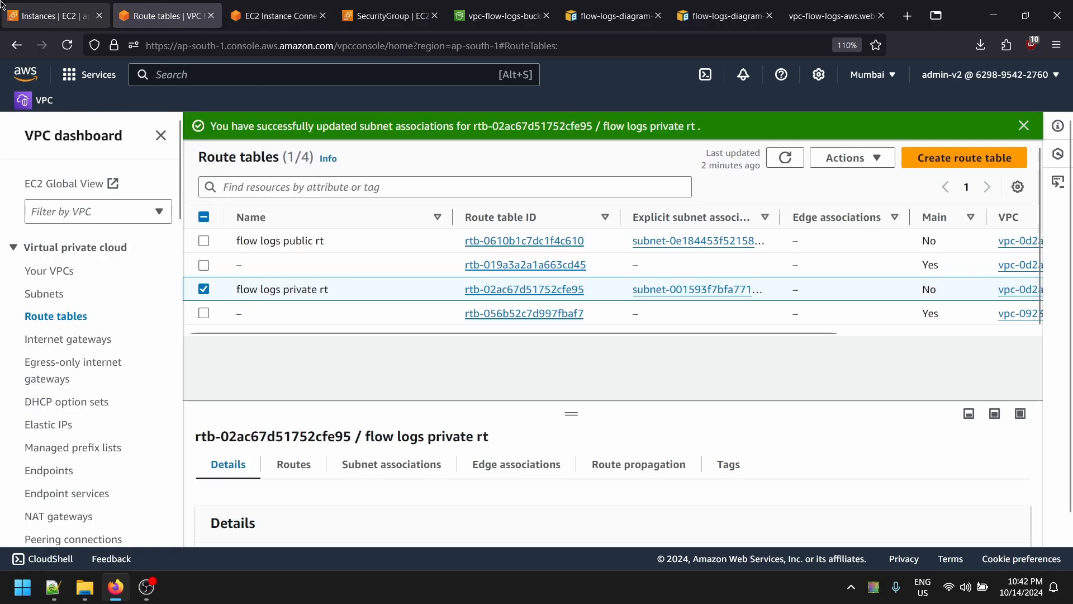
- Check the private instance's Attach network interface page under Networking, then return to the Instances list
click(50, 16)
click(726, 130)
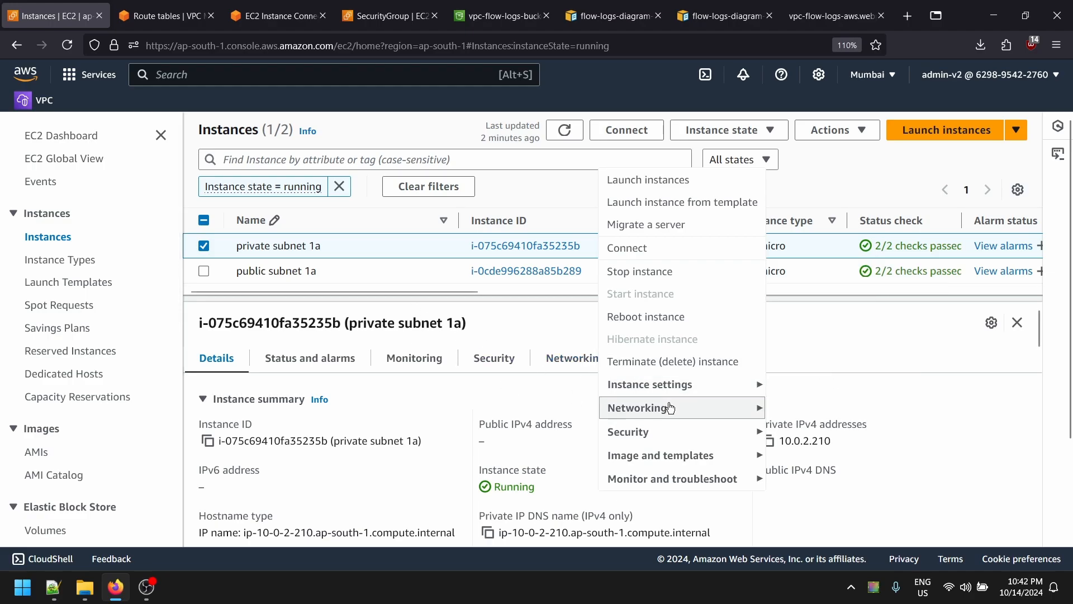
mouse_move(706, 414)
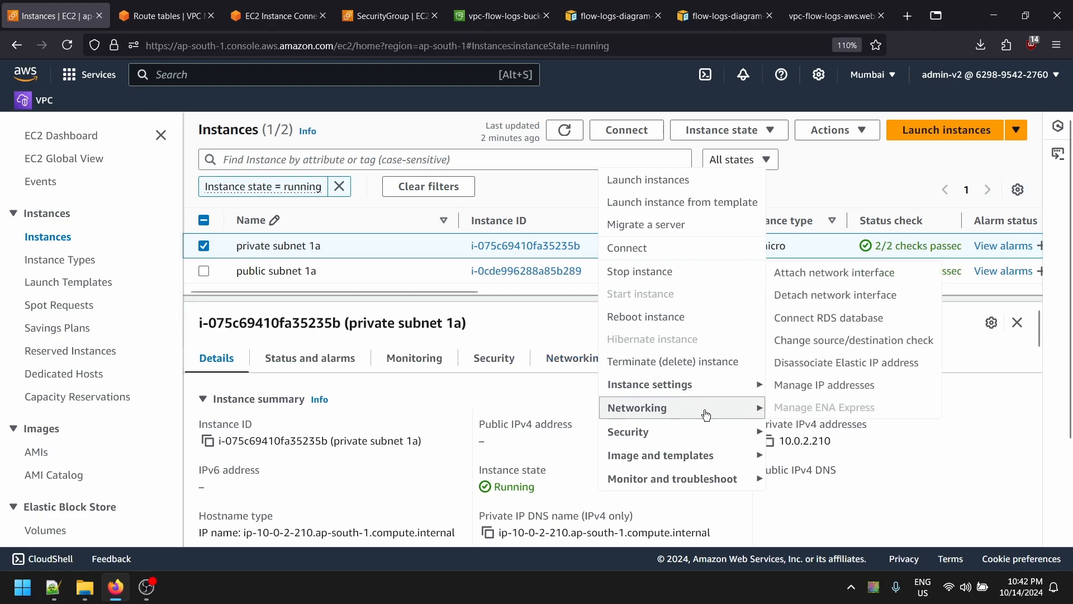
click(862, 282)
scroll(151, 331, down, 3)
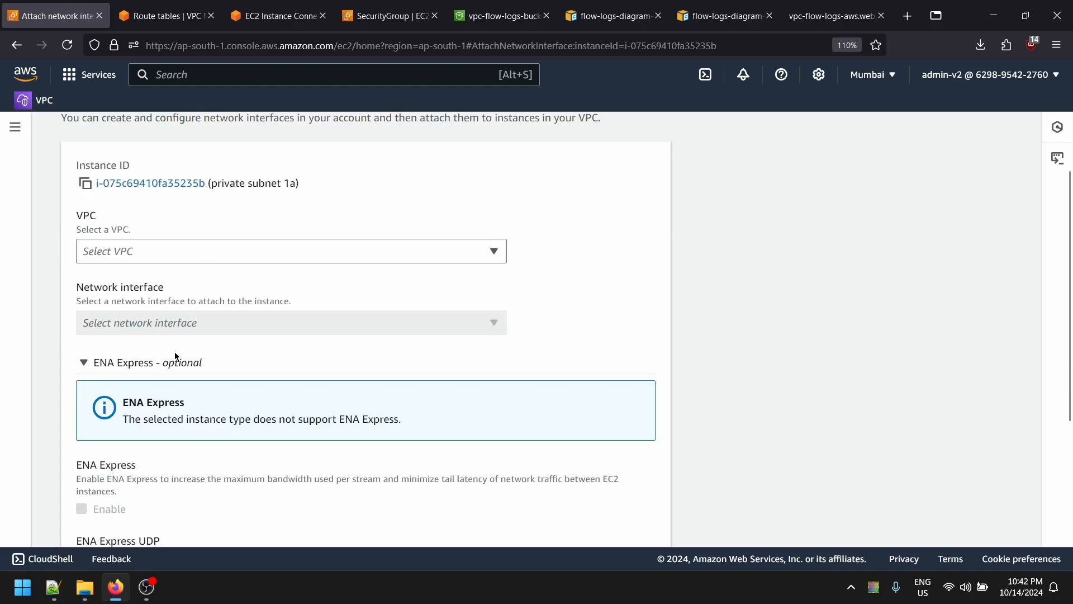
scroll(359, 508, up, 3)
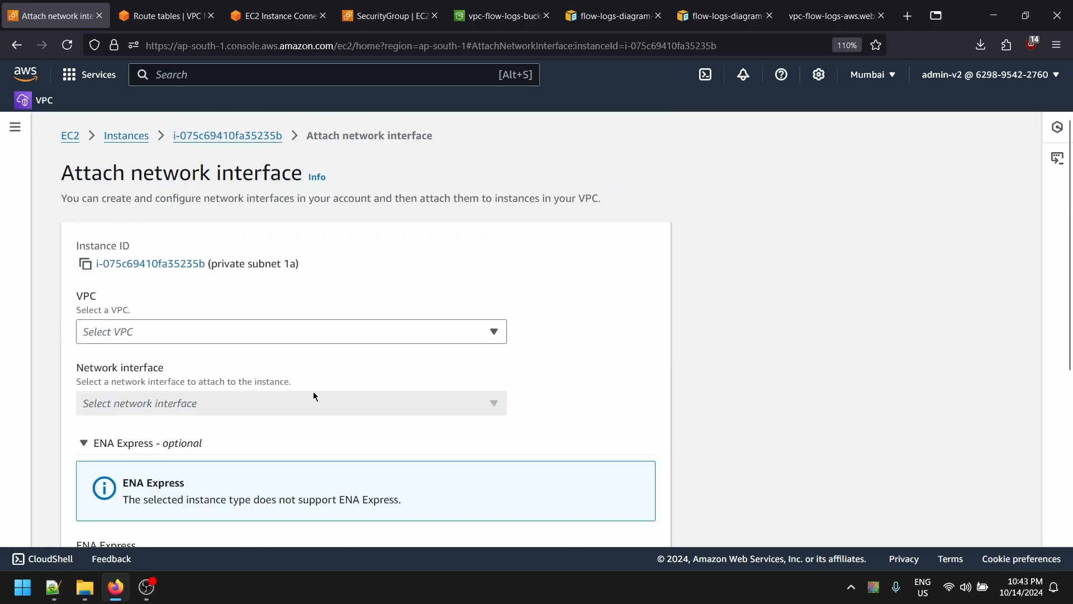
key(alt+Left)
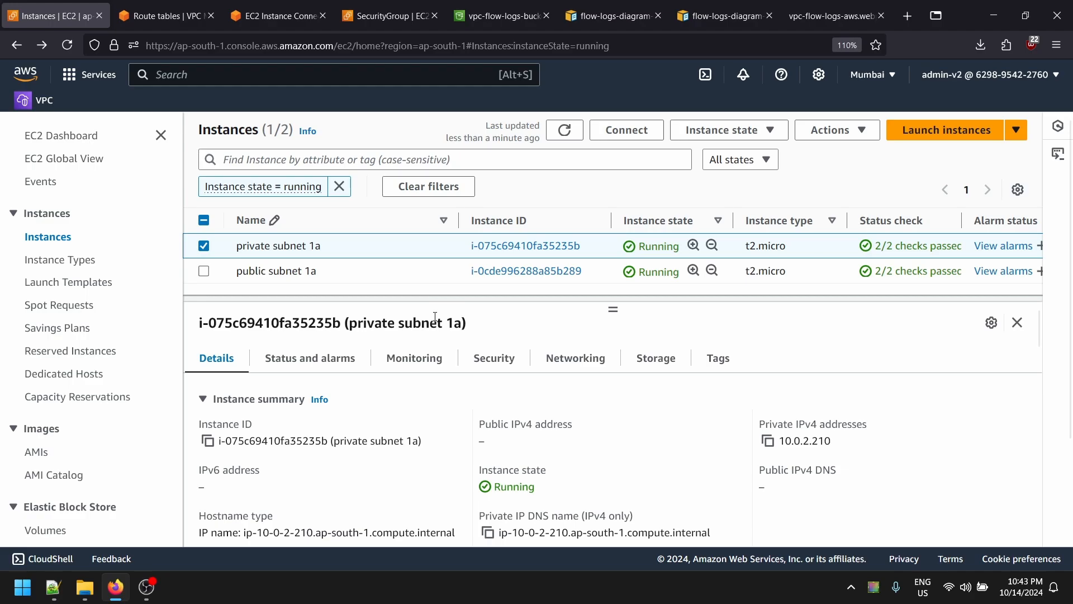
- Enable auto-assign public IP on eth0 so the instance gets public IPv4 13.127.120.179
right_click(353, 255)
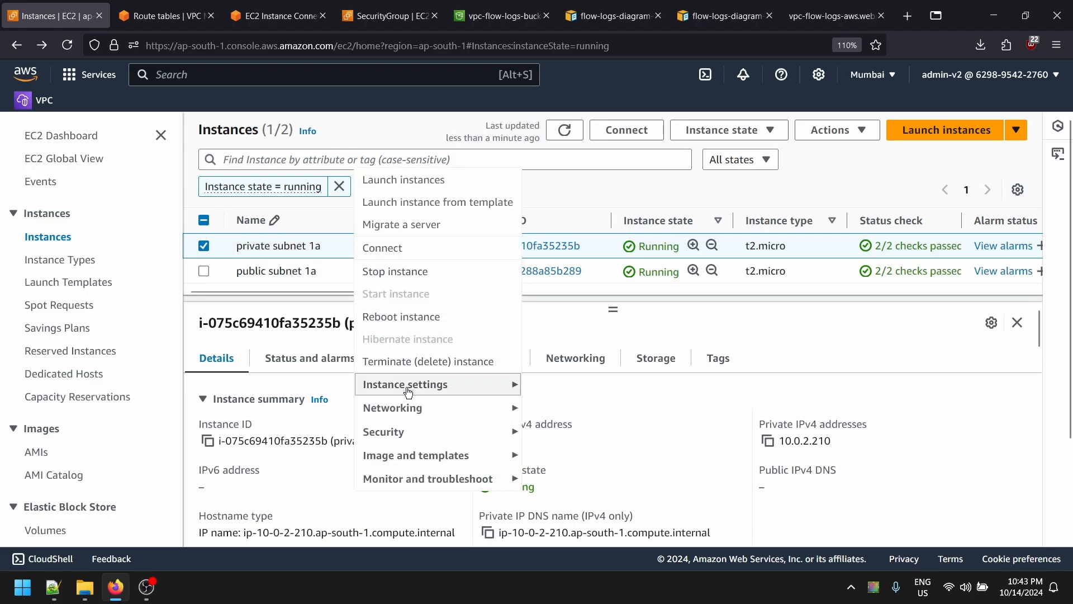
mouse_move(445, 409)
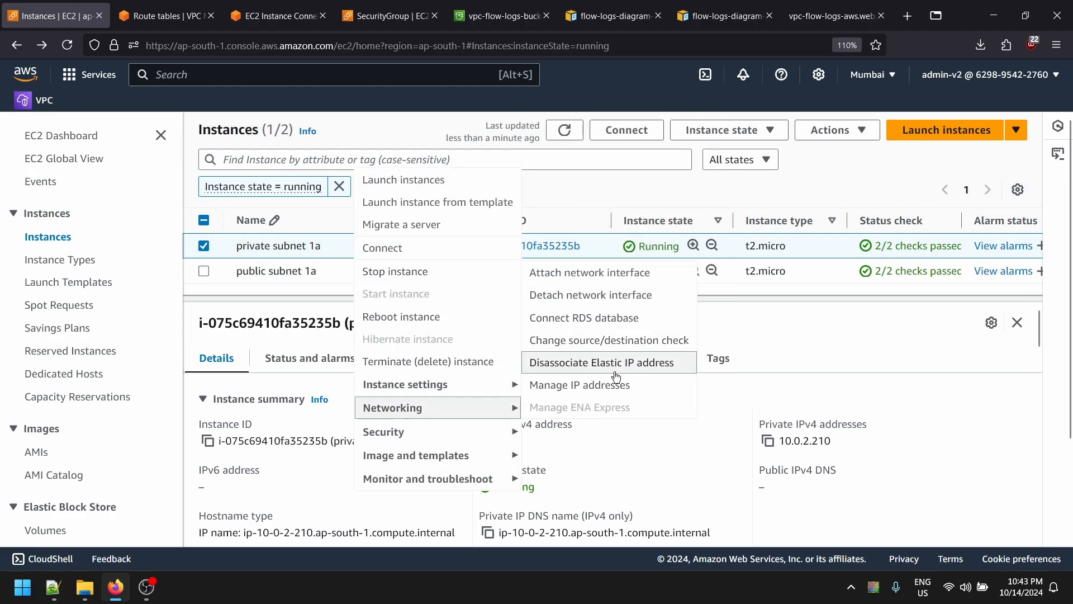
click(576, 385)
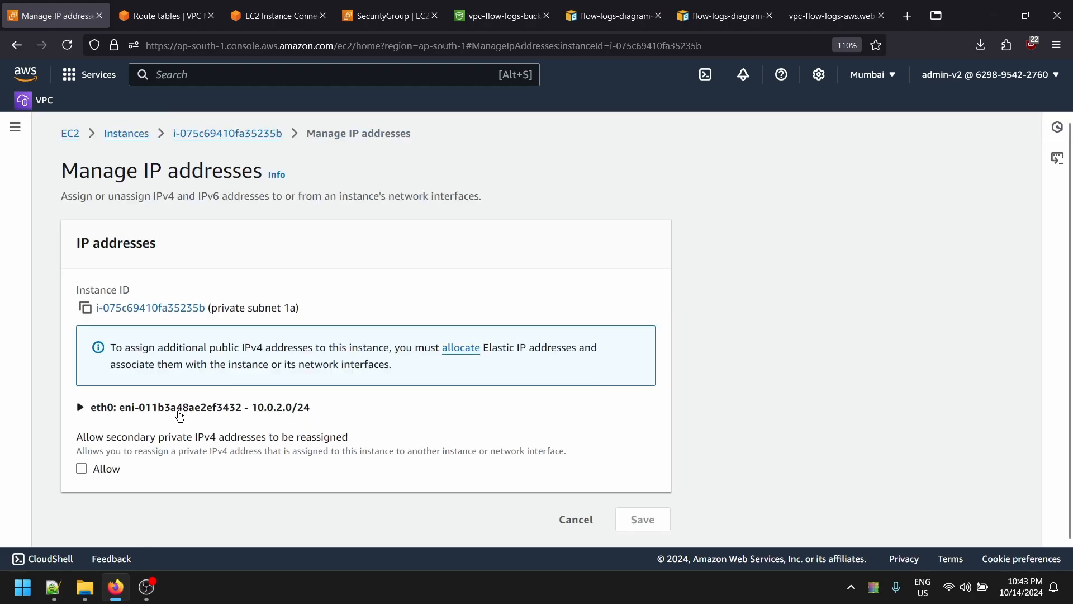
click(128, 405)
scroll(158, 428, down, 3)
scroll(157, 428, down, 1)
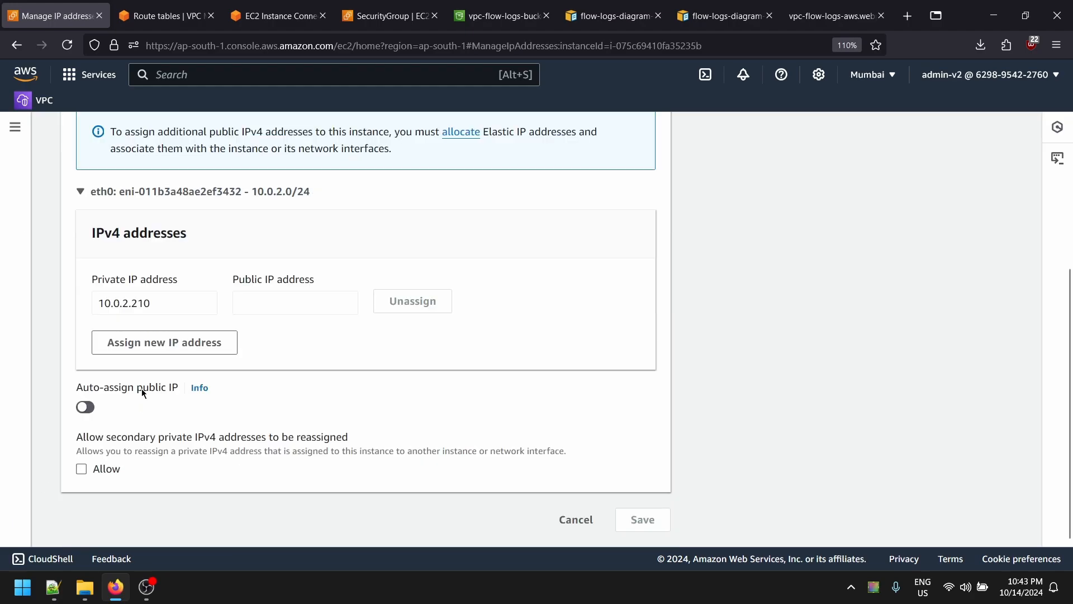
click(90, 407)
drag(90, 387, 144, 390)
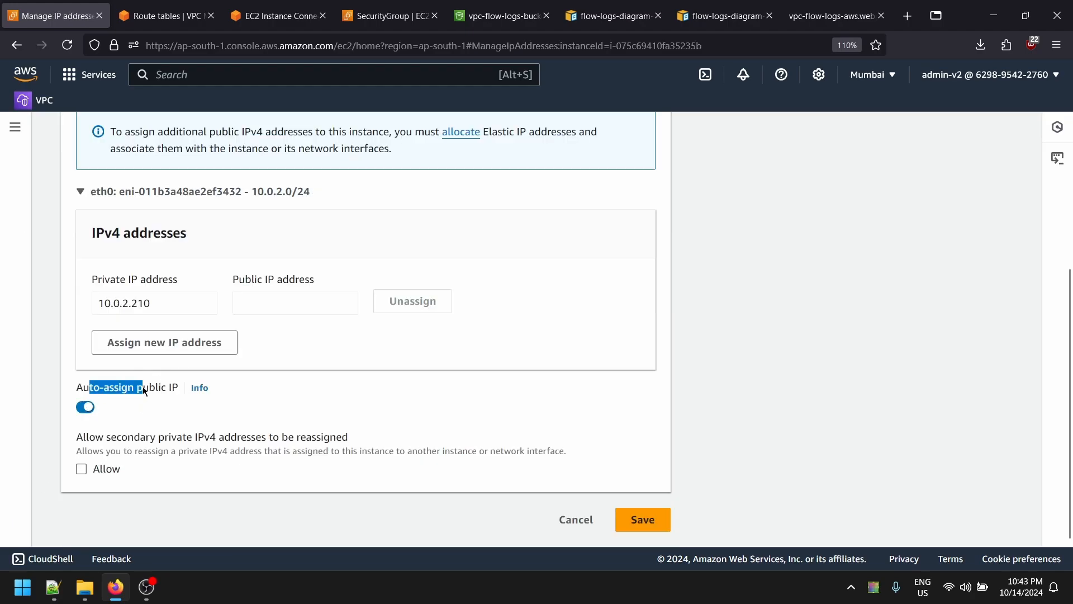
click(642, 519)
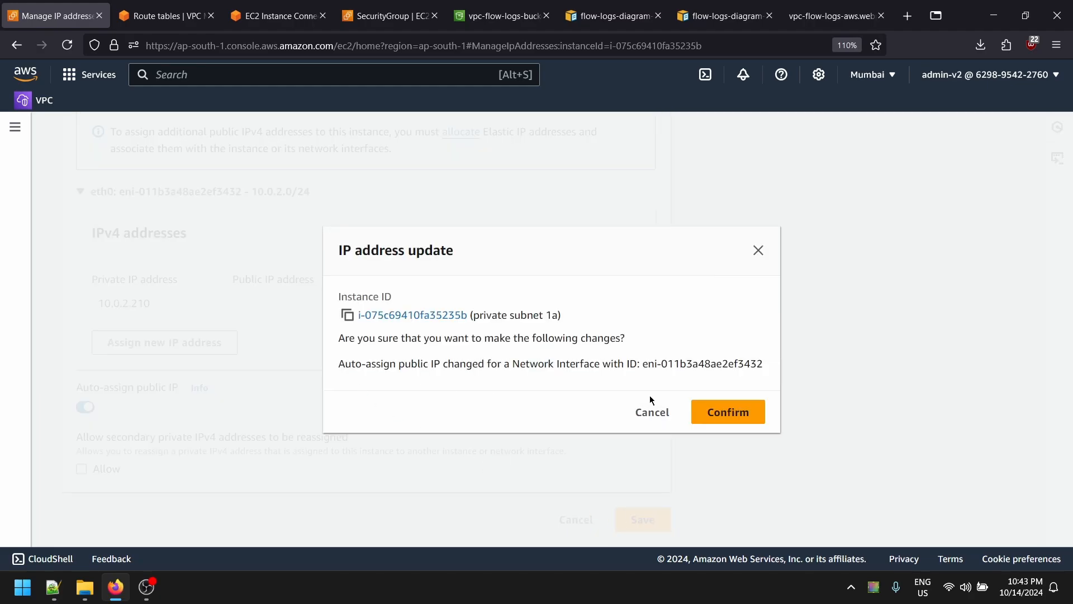
click(726, 420)
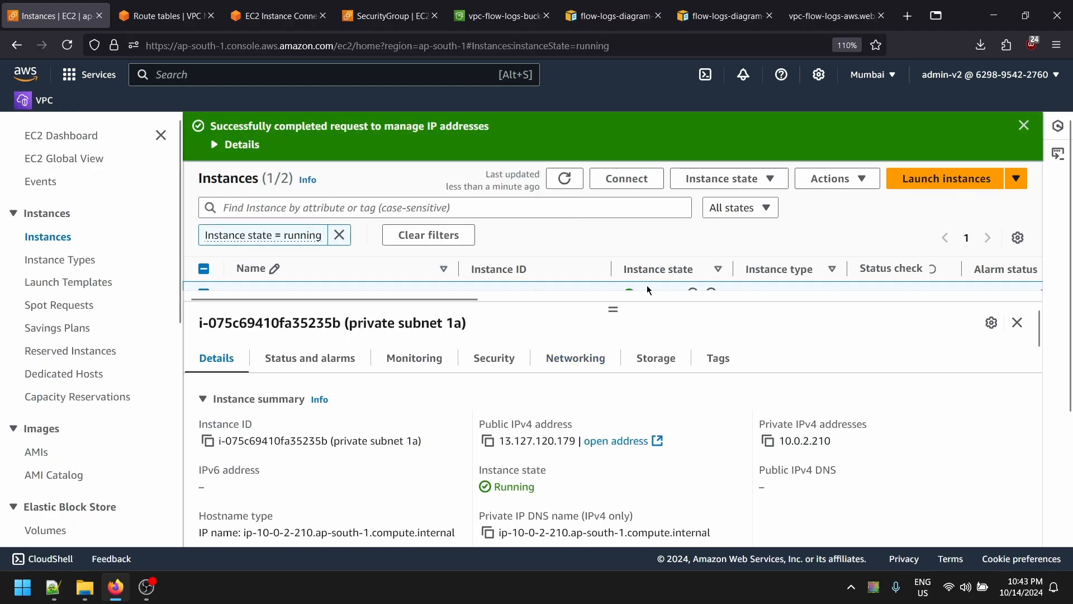
drag(613, 309, 616, 364)
- Load the instance's new public IPv4 address in a new browser tab
click(488, 498)
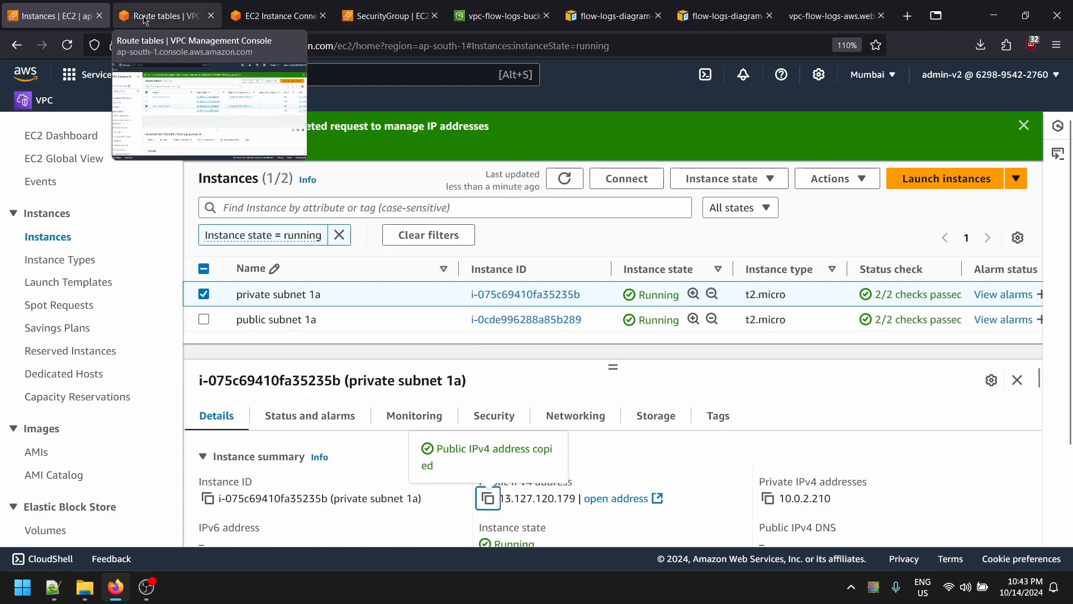
key(ctrl+t)
key(ctrl+v)
key(Return)
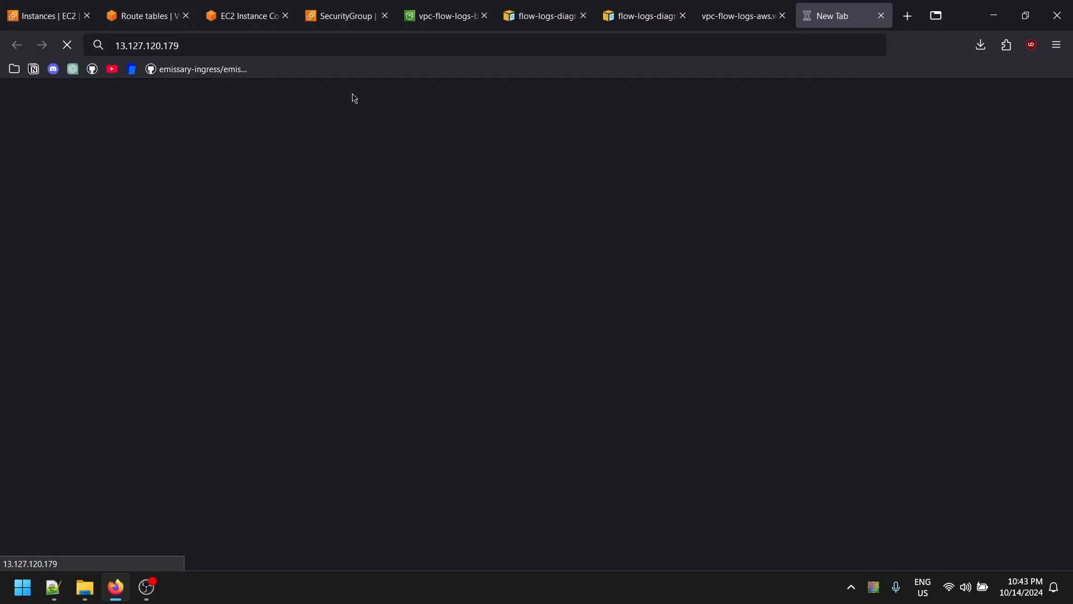
- In the instance terminal, interrupt the stalled httpd install and rerun it
key(alt+Tab)
key(alt+Tab)
key(alt+Tab)
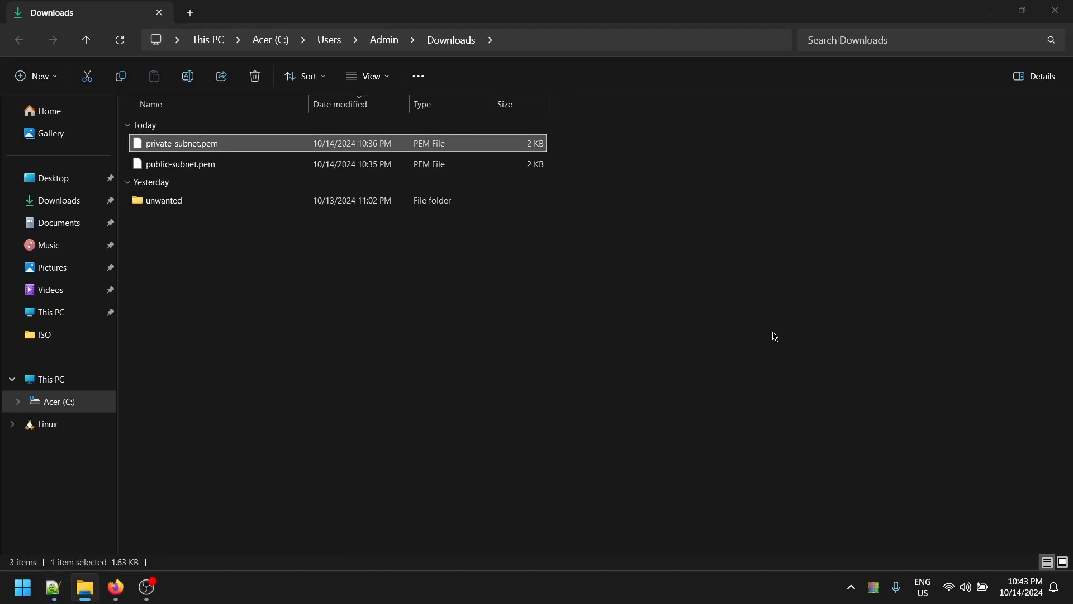
key(alt+Tab)
key(alt+Tab)
click(180, 4)
click(241, 14)
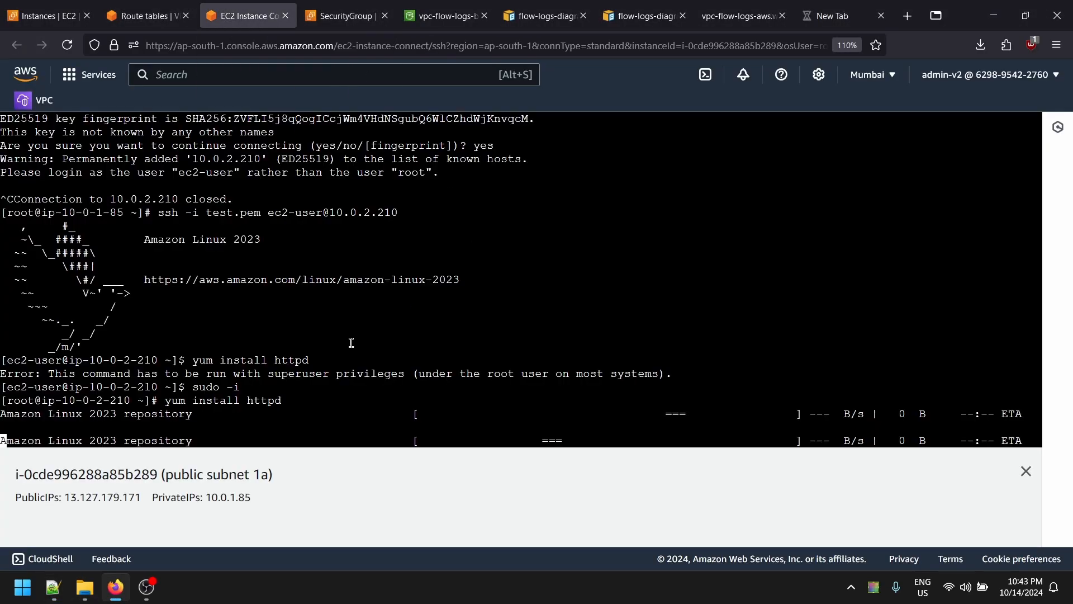
key(ctrl+c)
key(ctrl+c)
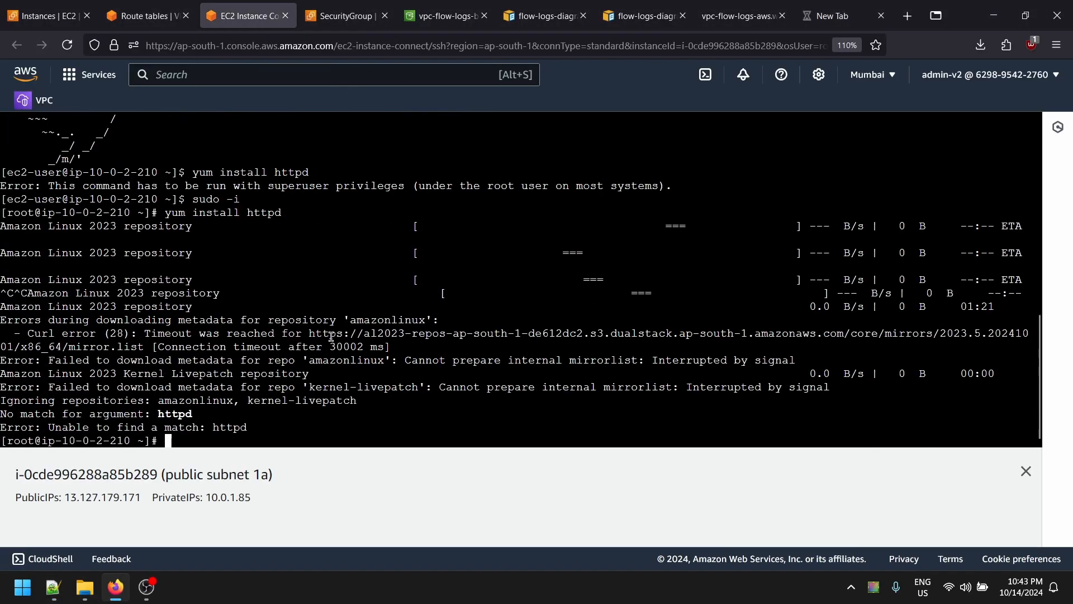
key(ctrl+c)
key(Up)
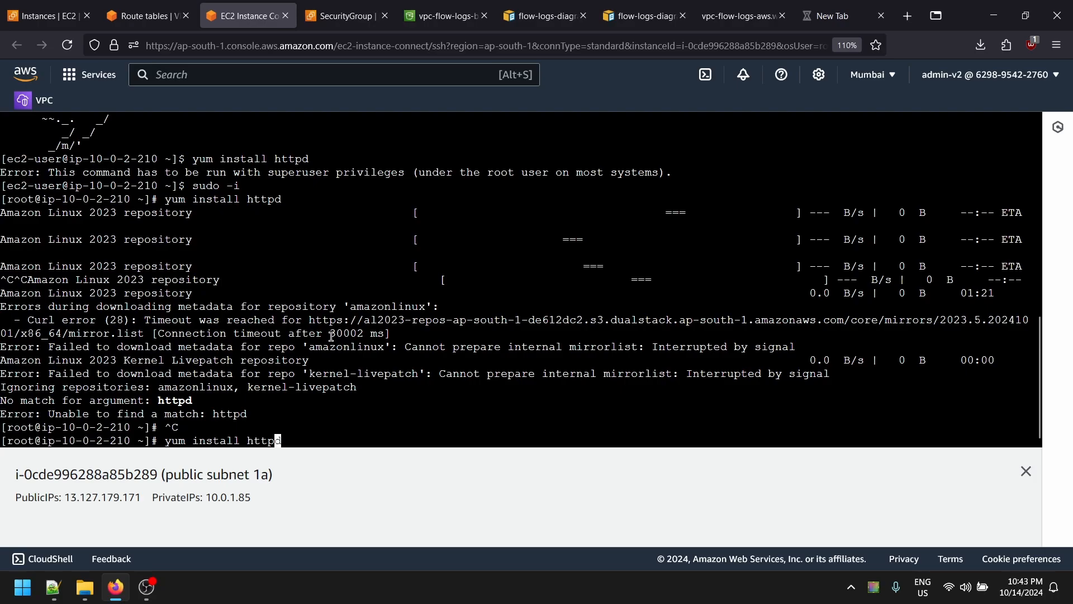
key(Return)
- Cancel the retried install and run yum update -y instead
key(ctrl+c)
key(Up)
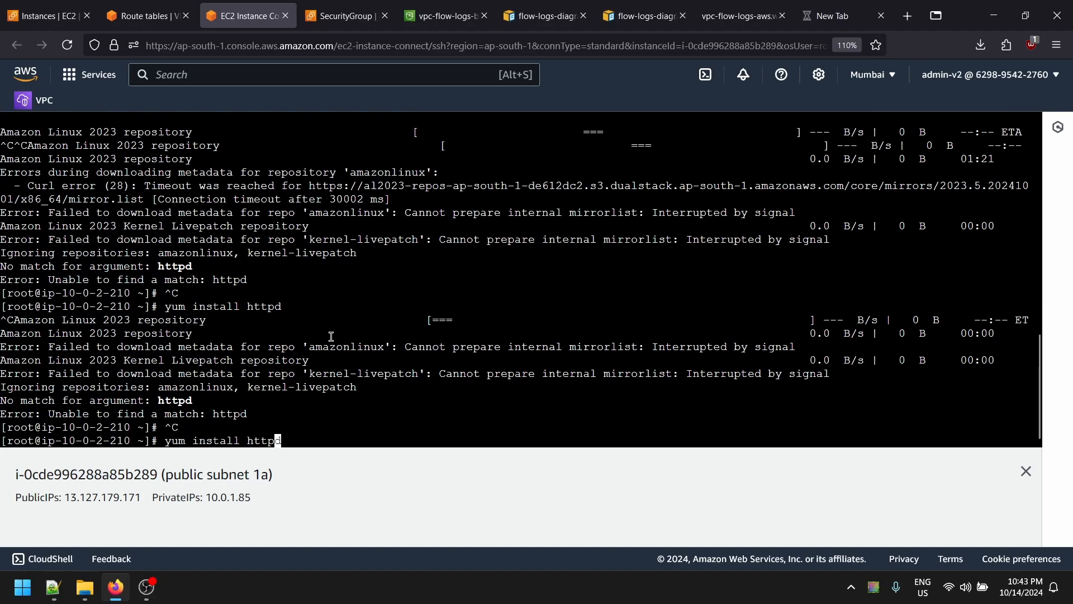
key(BackSpace)
key(BackSpace)
key(BackSpace)
key(BackSpace)
key(BackSpace)
key(BackSpace)
key(BackSpace)
key(BackSpace)
key(BackSpace)
key(BackSpace)
key(BackSpace)
key(BackSpace)
text(yum update -y)
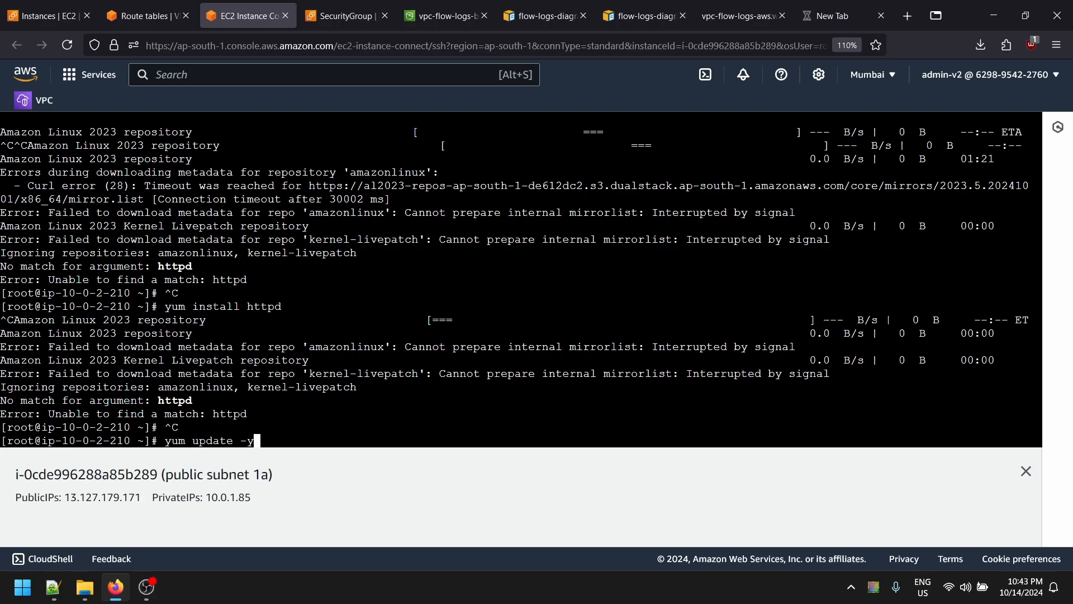
key(Return)
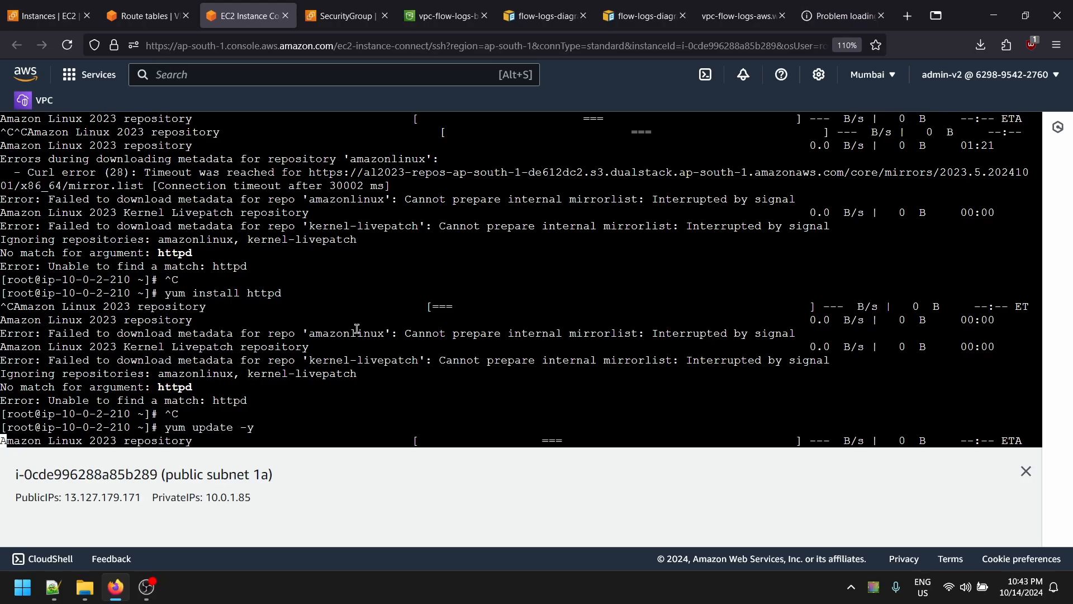
- Switch between the Instances and Route tables tabs, ending on the flow logs private rt list
click(144, 16)
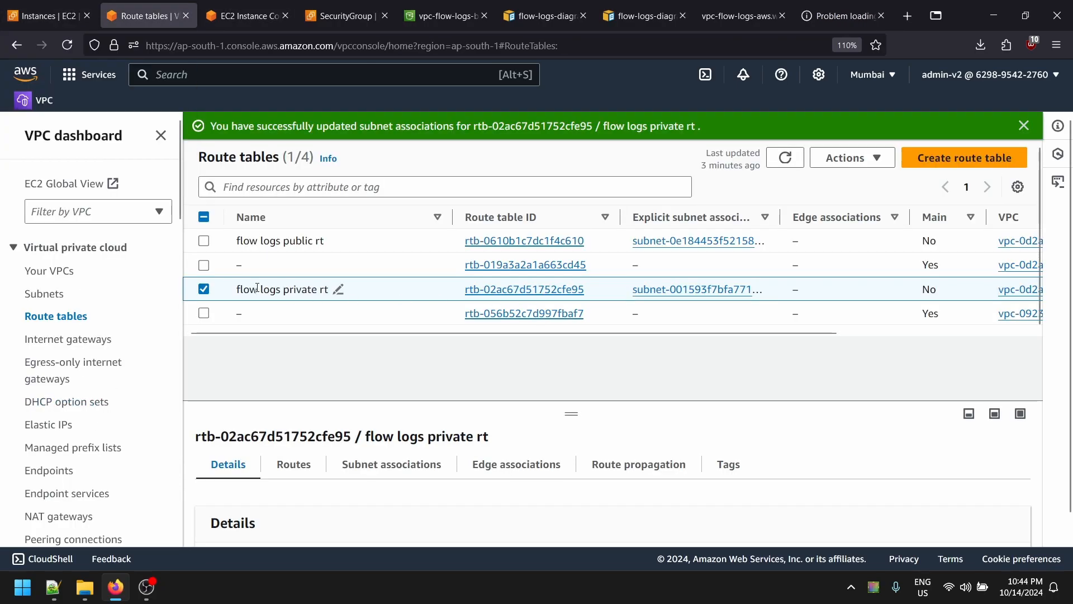
click(43, 15)
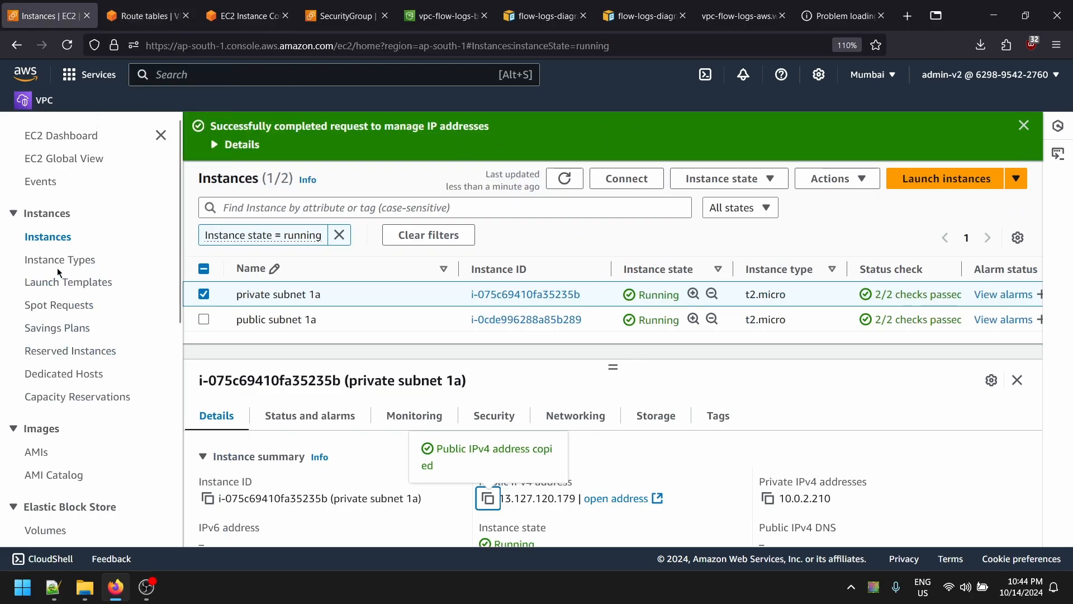
click(144, 16)
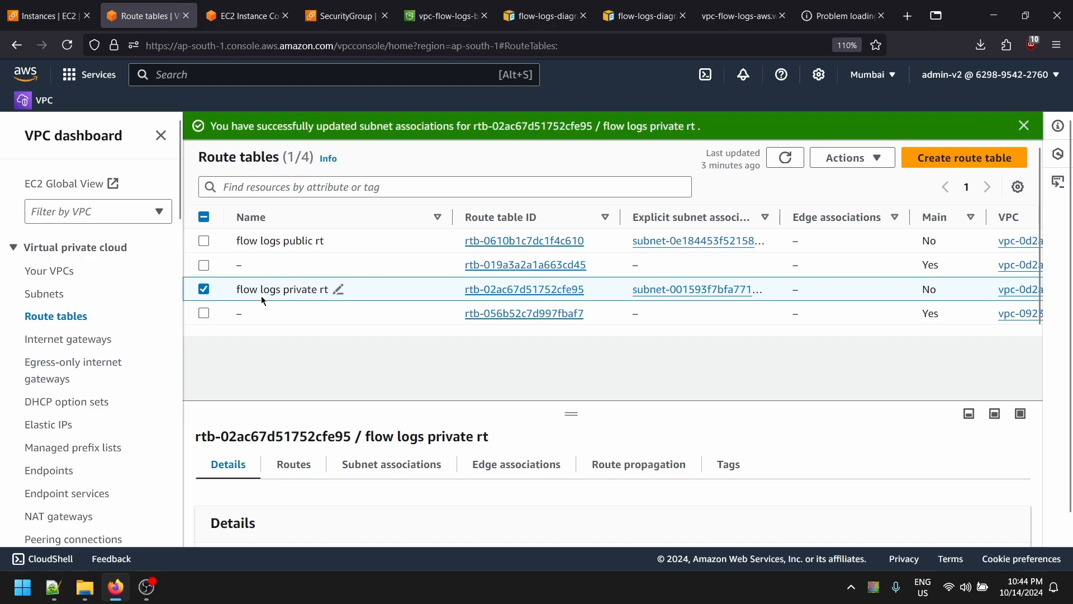
scroll(55, 455, down, 1)
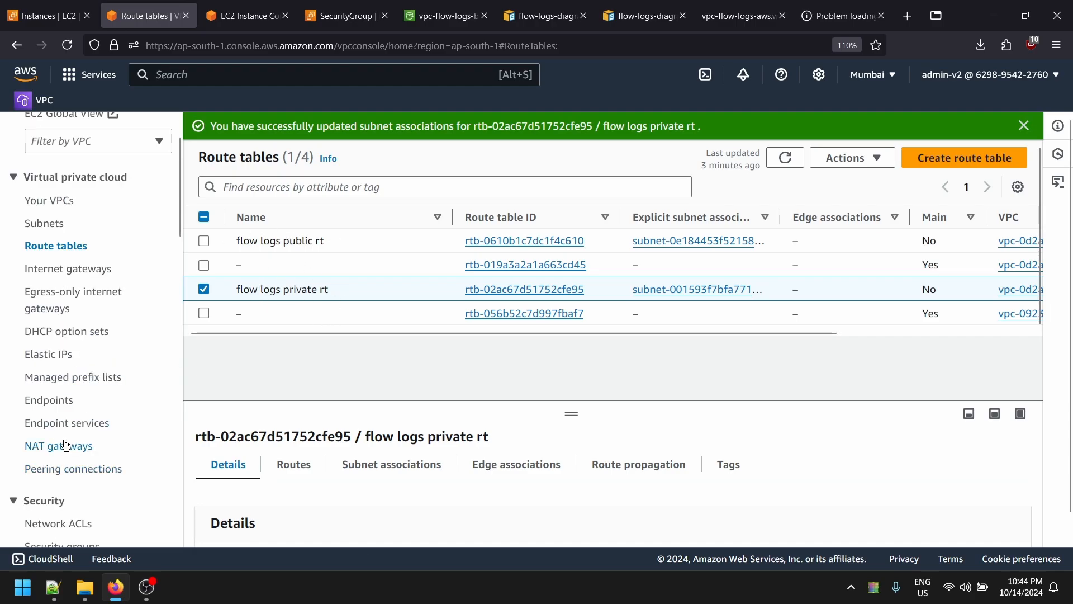
- Start a new NAT gateway named test in flow-logs-public-subnet-1a
click(66, 445)
click(953, 131)
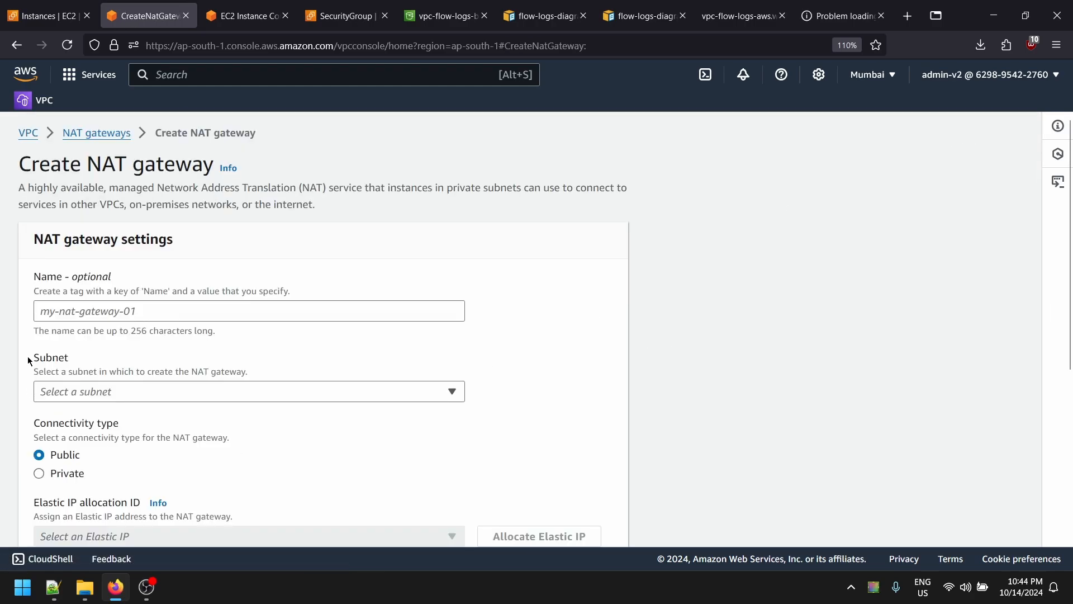
click(120, 313)
text(test)
click(106, 394)
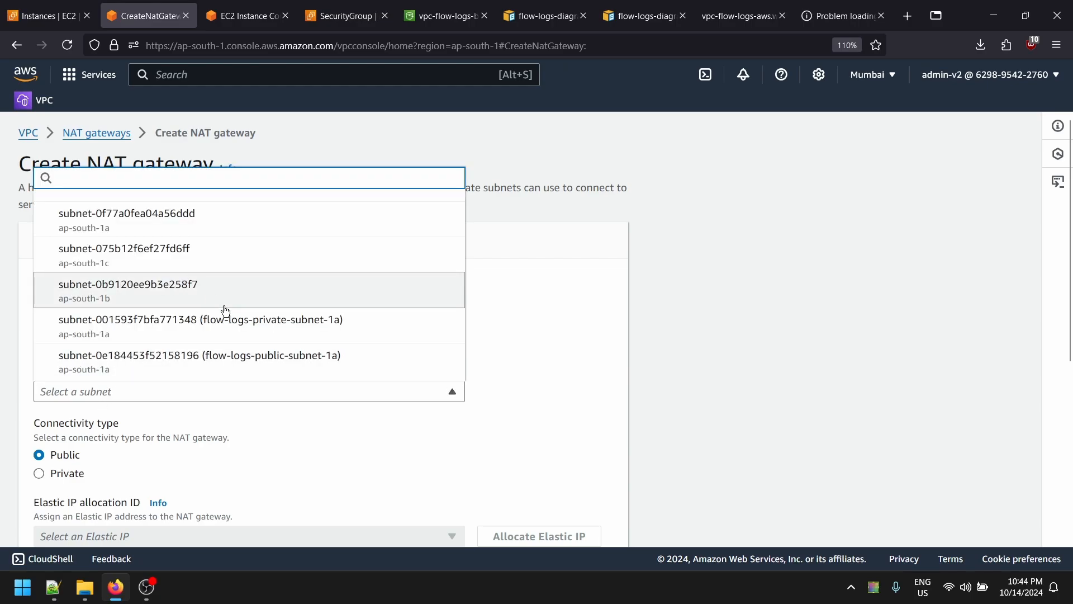
scroll(325, 338, down, 1)
scroll(246, 326, up, 1)
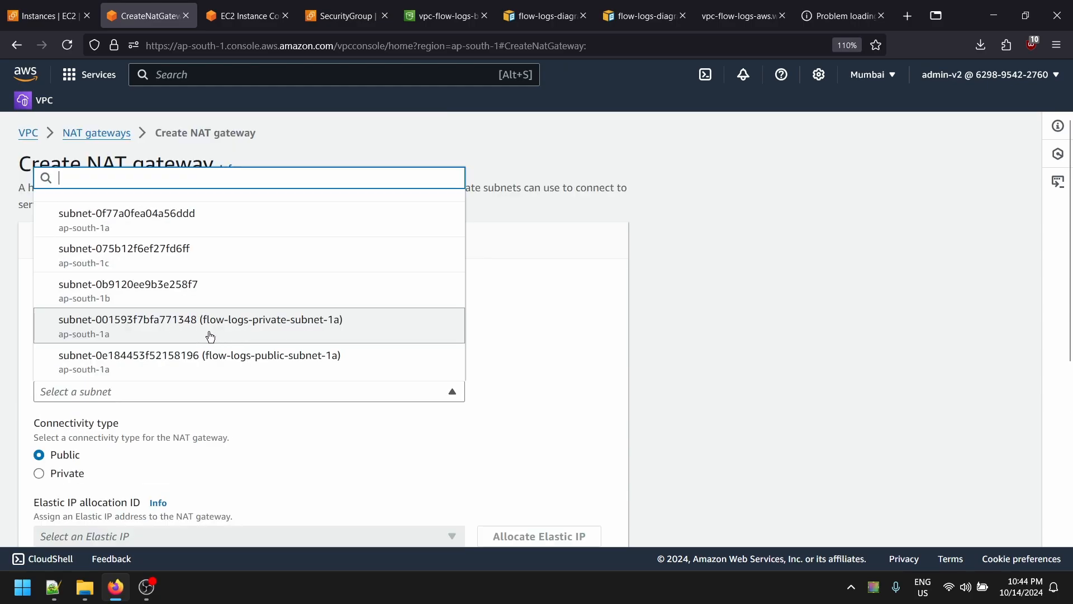
click(359, 372)
- Allocate a new Elastic IP for the gateway and create it
scroll(257, 428, down, 2)
click(252, 376)
click(538, 375)
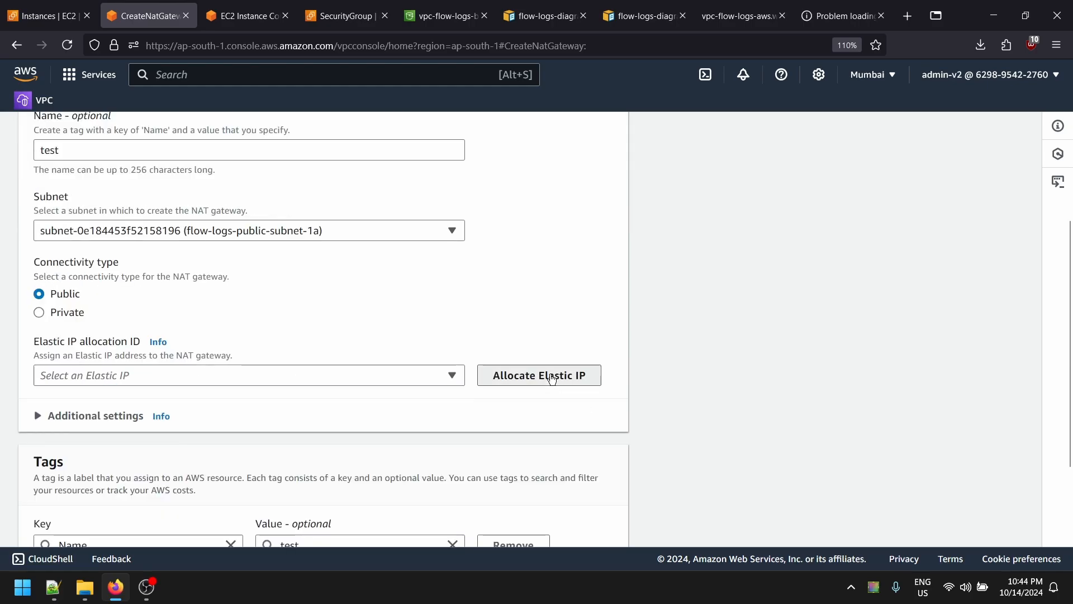
scroll(330, 424, down, 2)
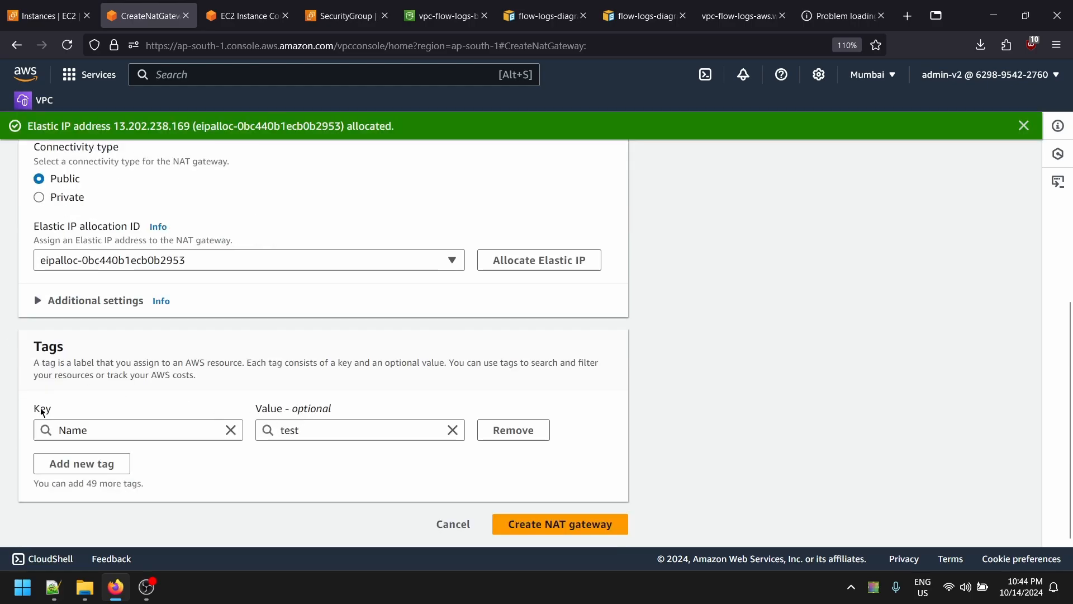
click(554, 524)
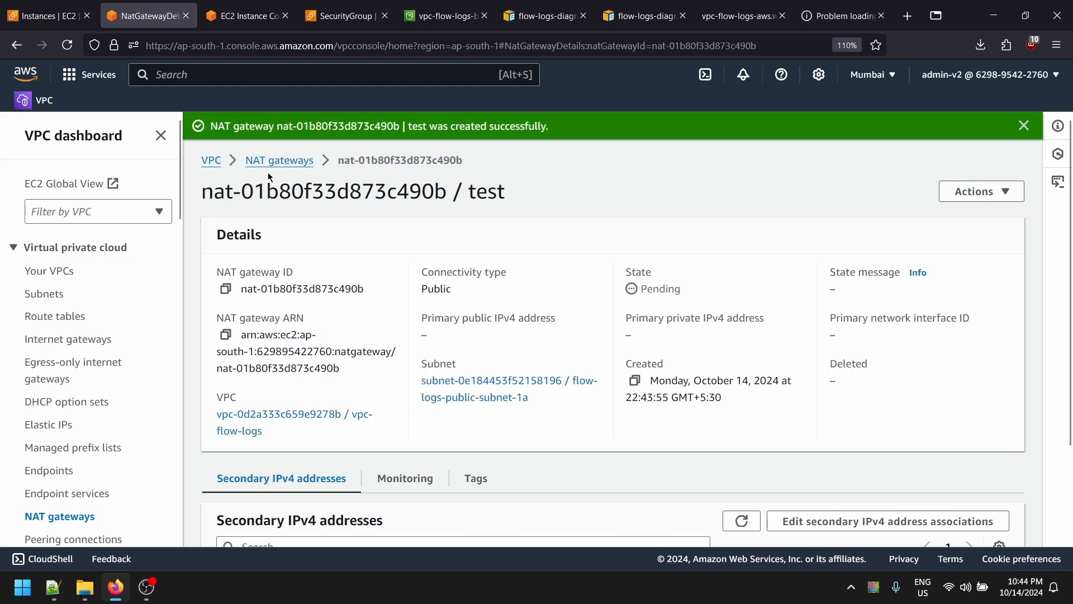
- Refresh the NAT gateways list until test changes from Pending to Available, then go to Route tables
click(275, 162)
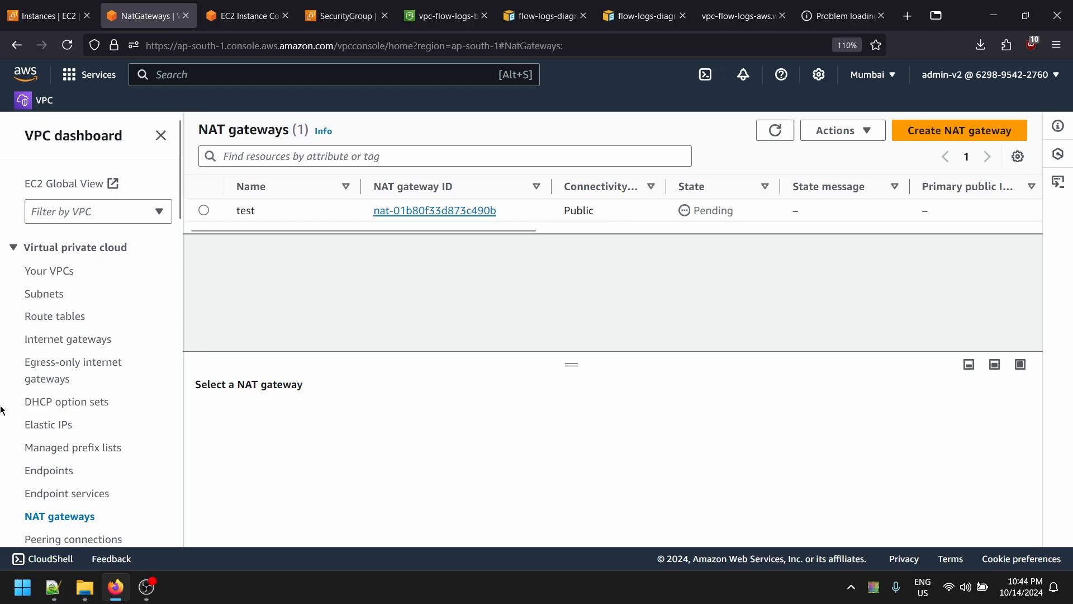
click(775, 132)
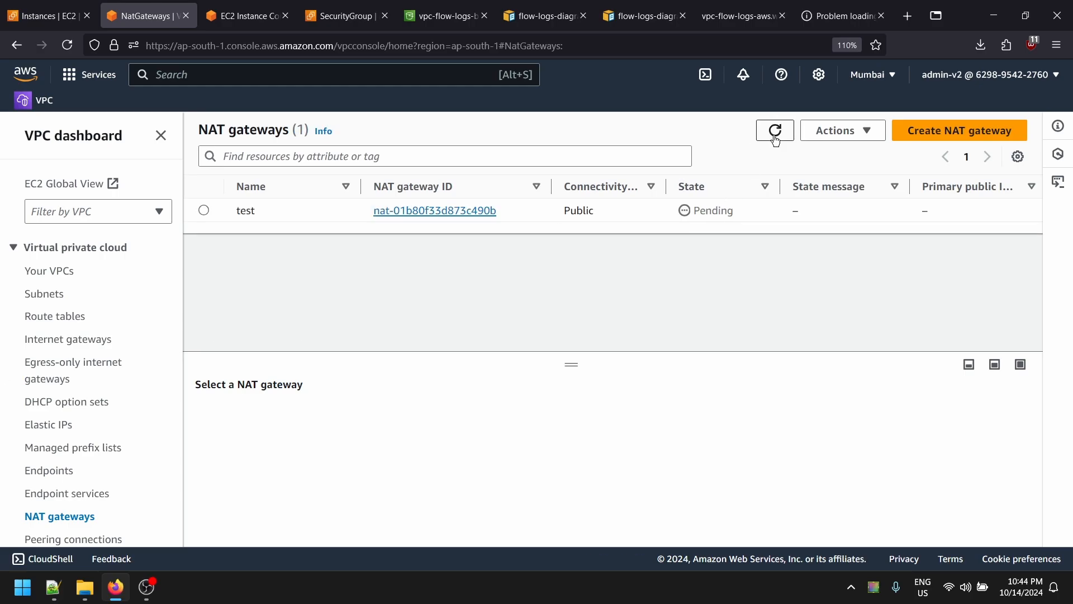
drag(740, 217, 693, 212)
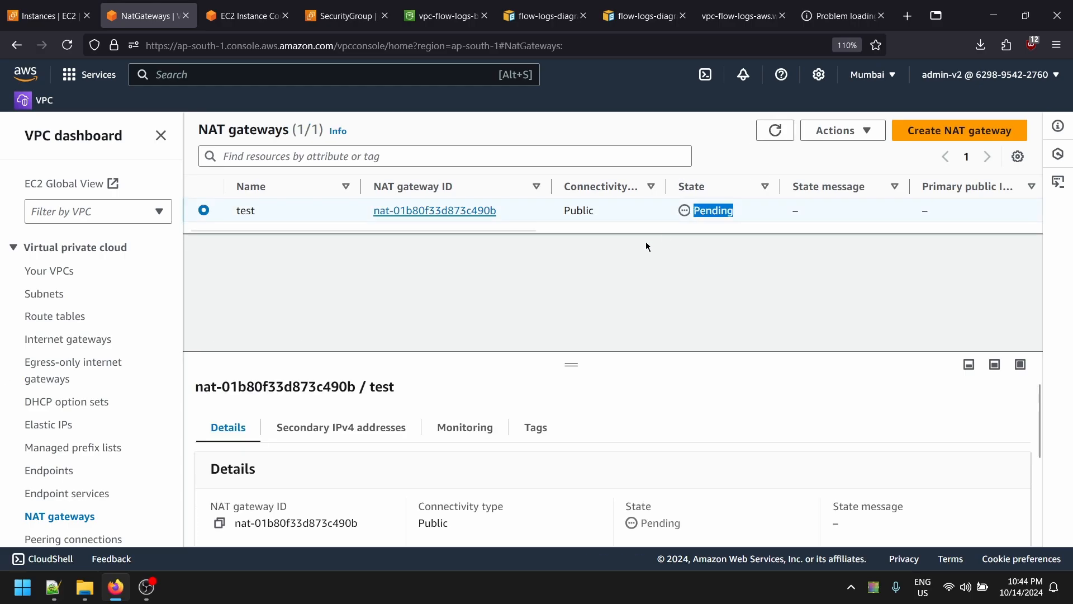
click(775, 131)
key(ctrl+Tab)
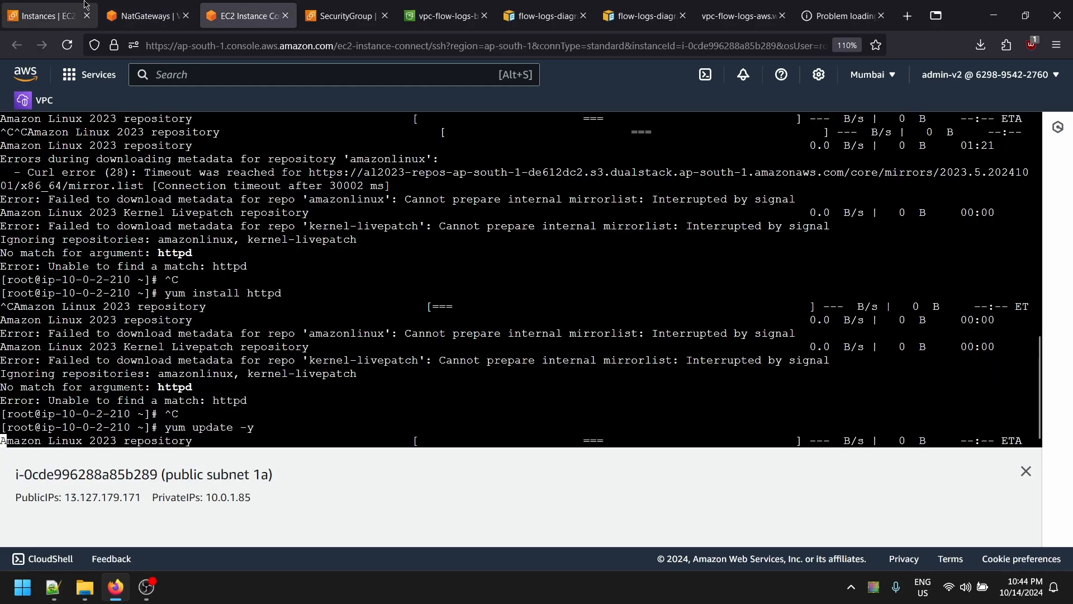
key(ctrl+shift+Tab)
click(776, 131)
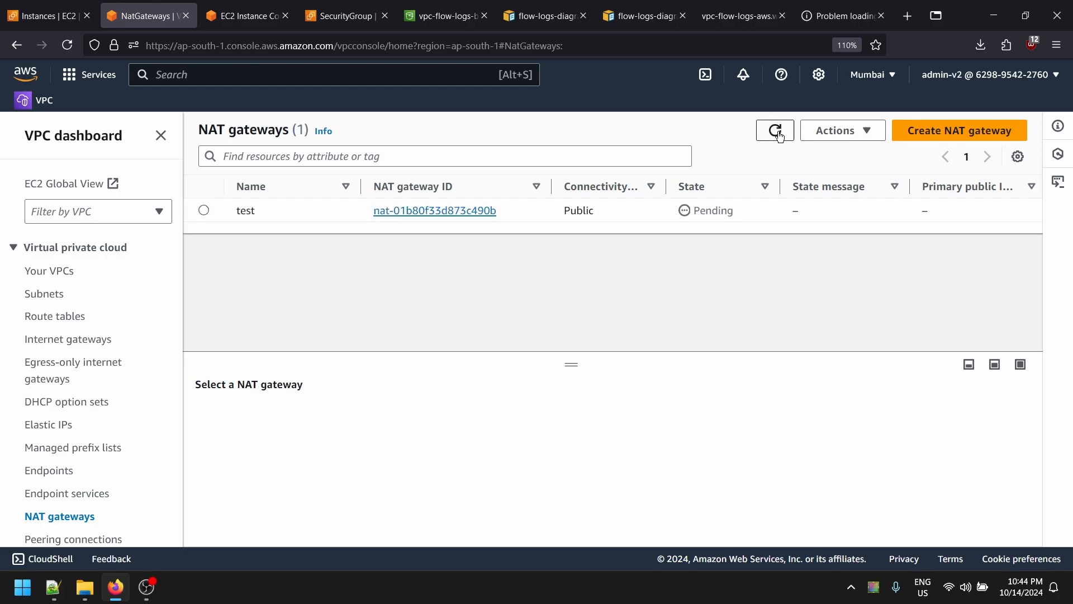
click(776, 132)
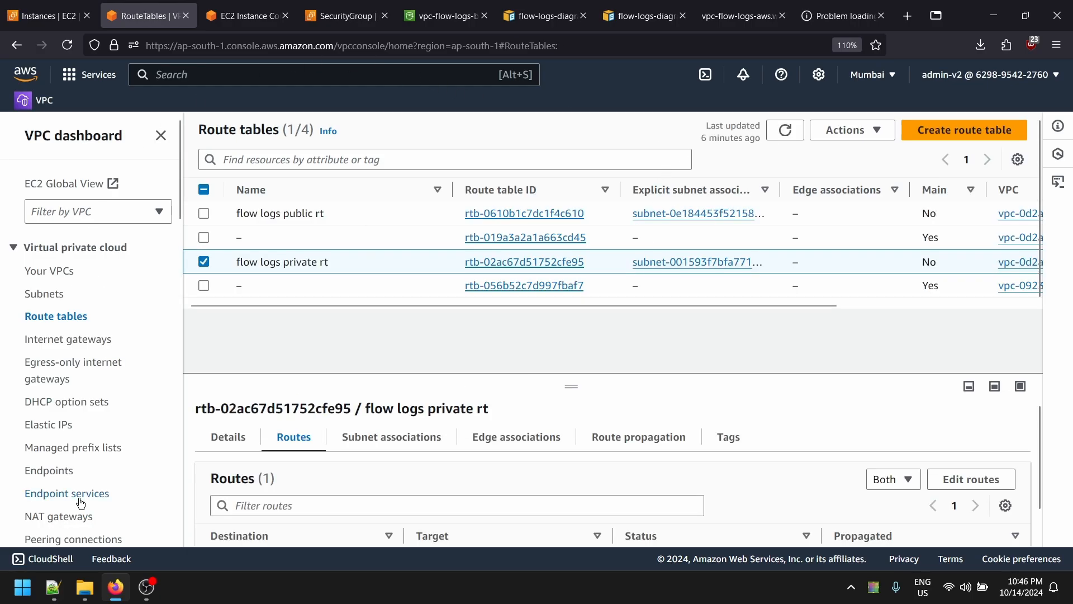
click(71, 517)
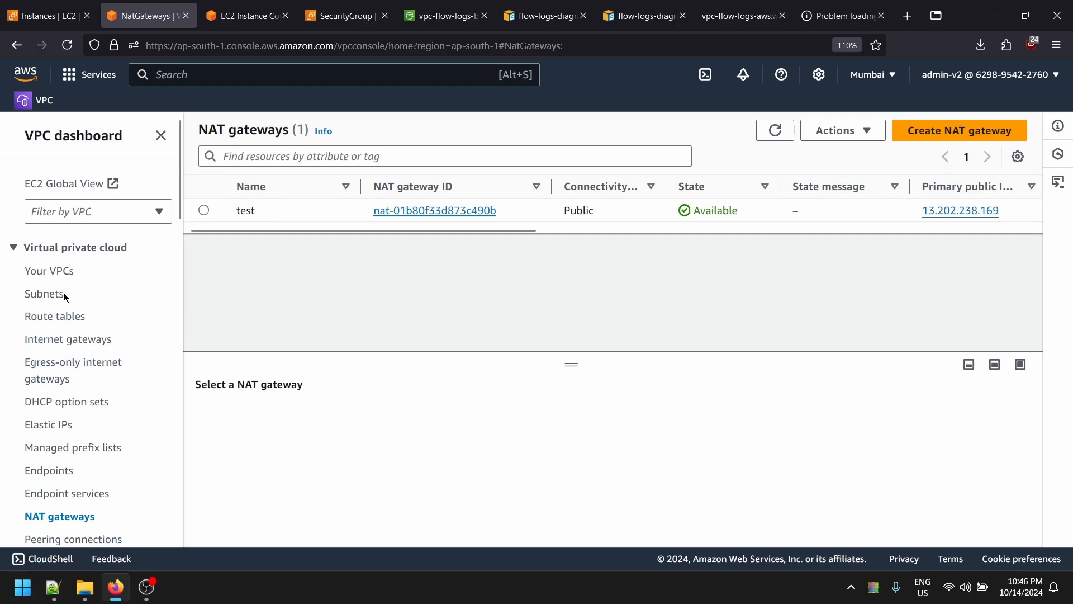
click(56, 316)
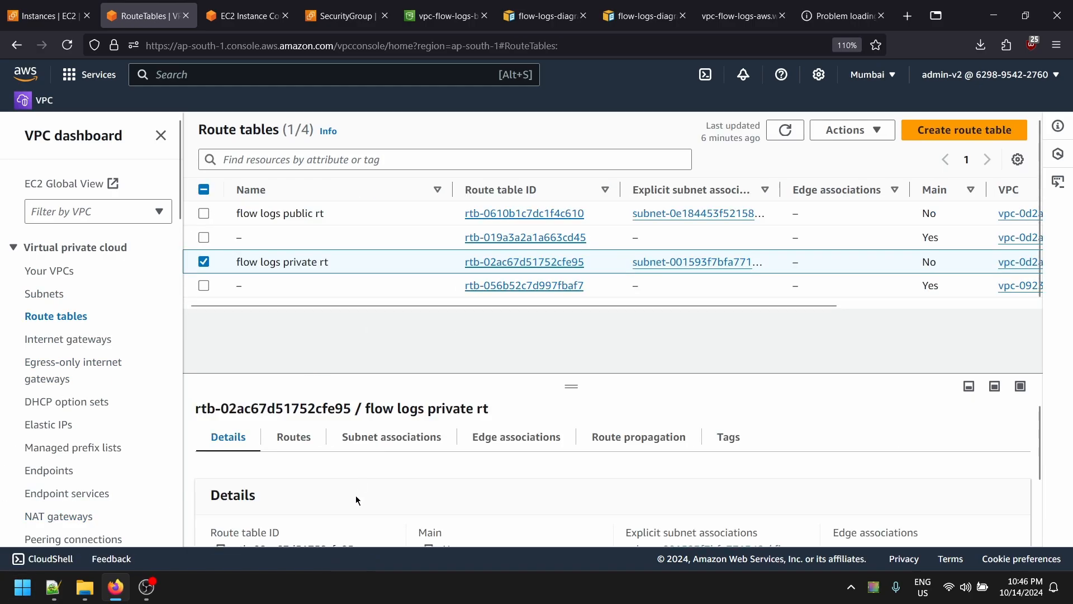
- Add a new 0.0.0.0/0 route to flow logs private rt
click(294, 437)
click(972, 445)
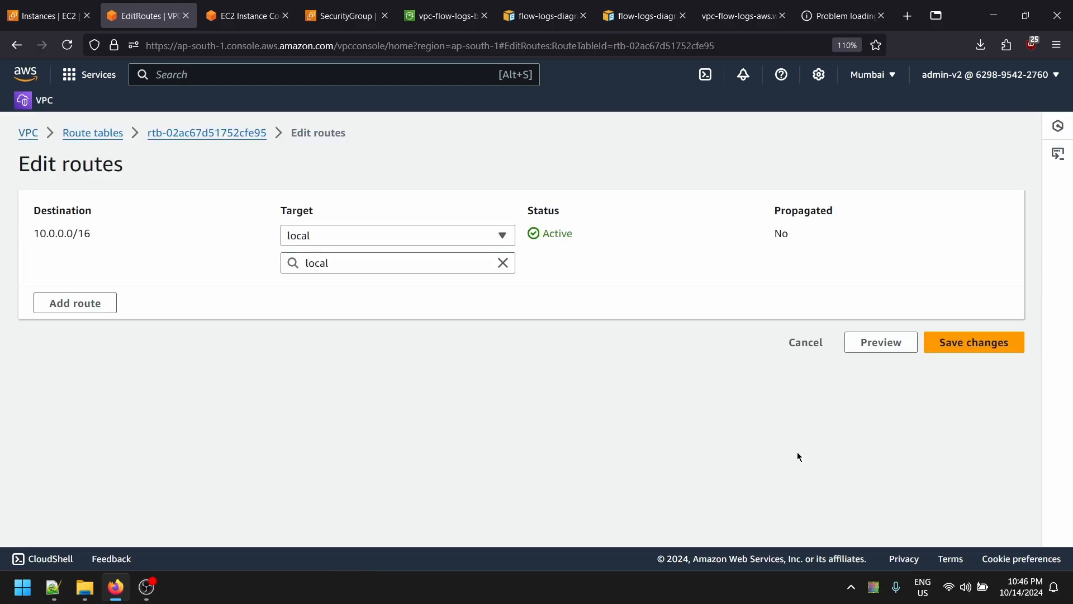
click(74, 302)
click(113, 292)
click(112, 314)
- Target the route at NAT gateway nat-01b80f33d873c490b and save the changes
click(455, 301)
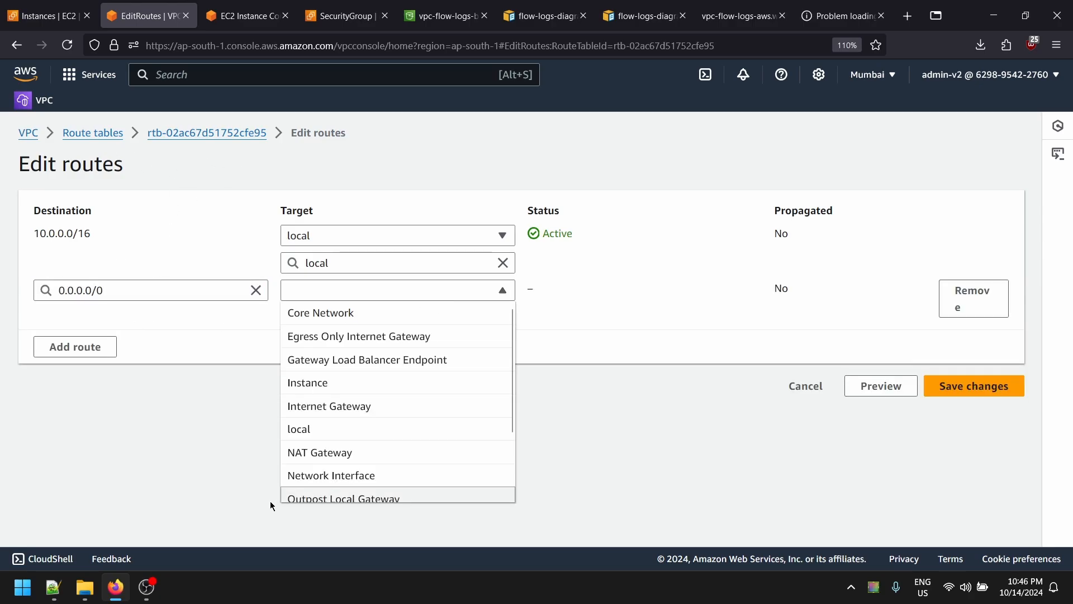
click(362, 411)
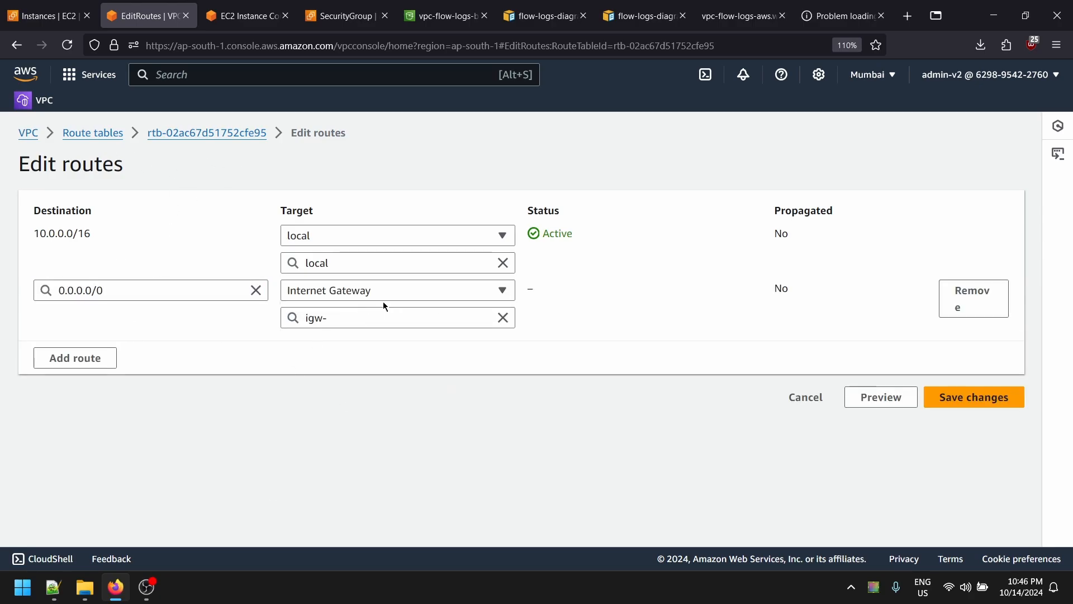
click(384, 303)
scroll(363, 447, down, 2)
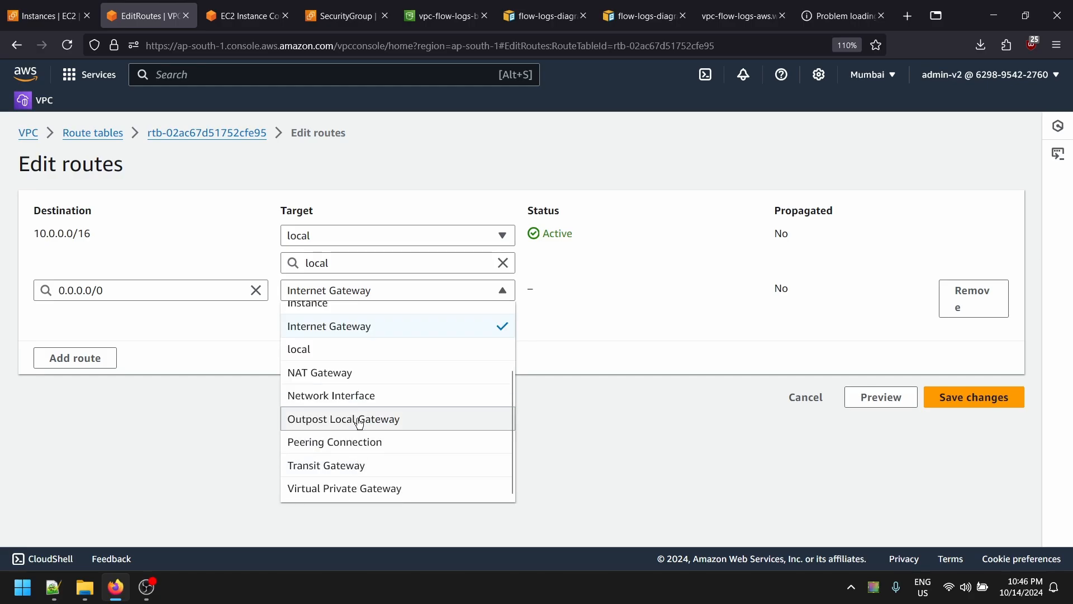
click(379, 381)
click(387, 317)
click(369, 362)
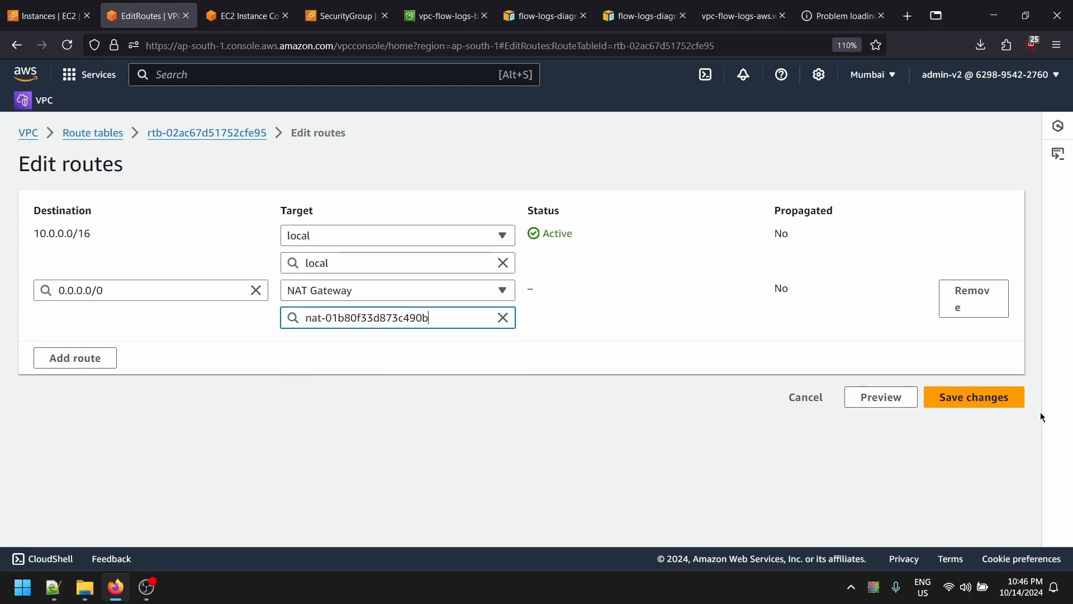
click(977, 401)
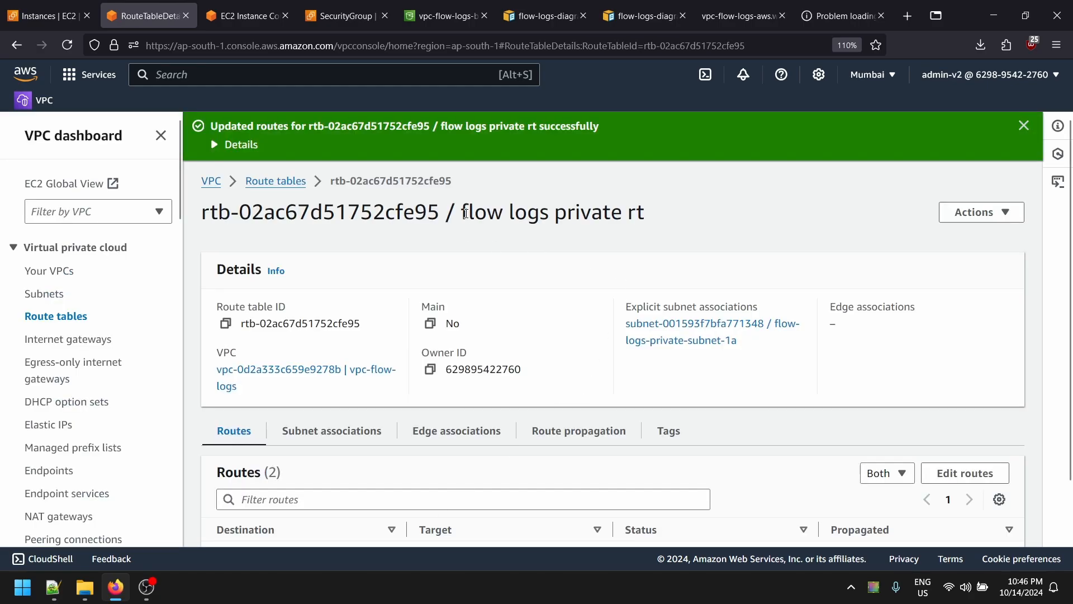
drag(465, 213, 625, 212)
- Back in the instance terminal, let yum update -y finish downloading
click(349, 15)
click(246, 16)
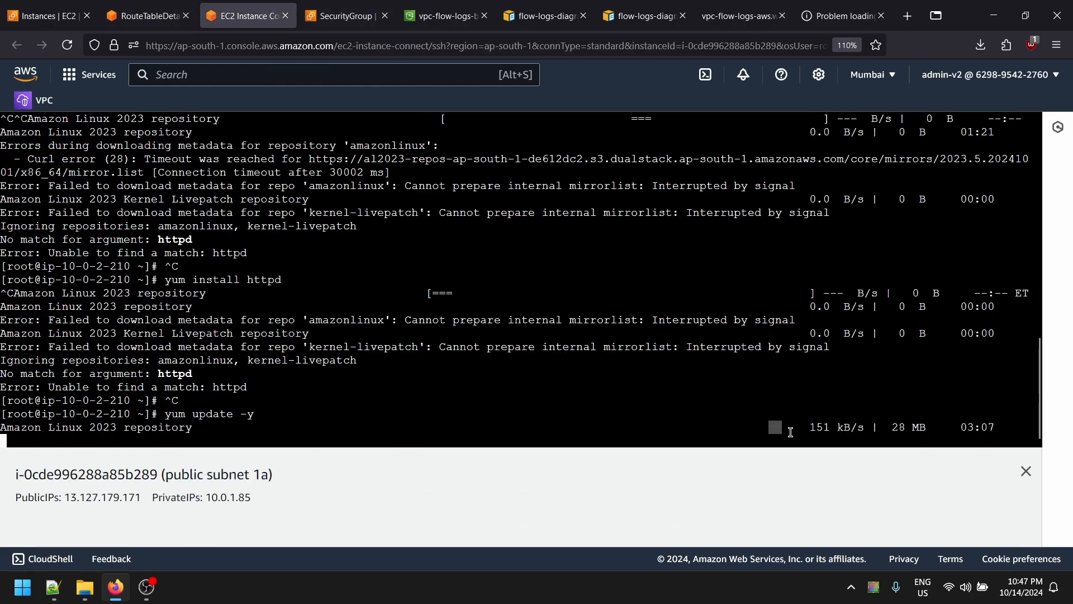
drag(769, 427, 871, 428)
click(730, 437)
key(Return)
key(Return)
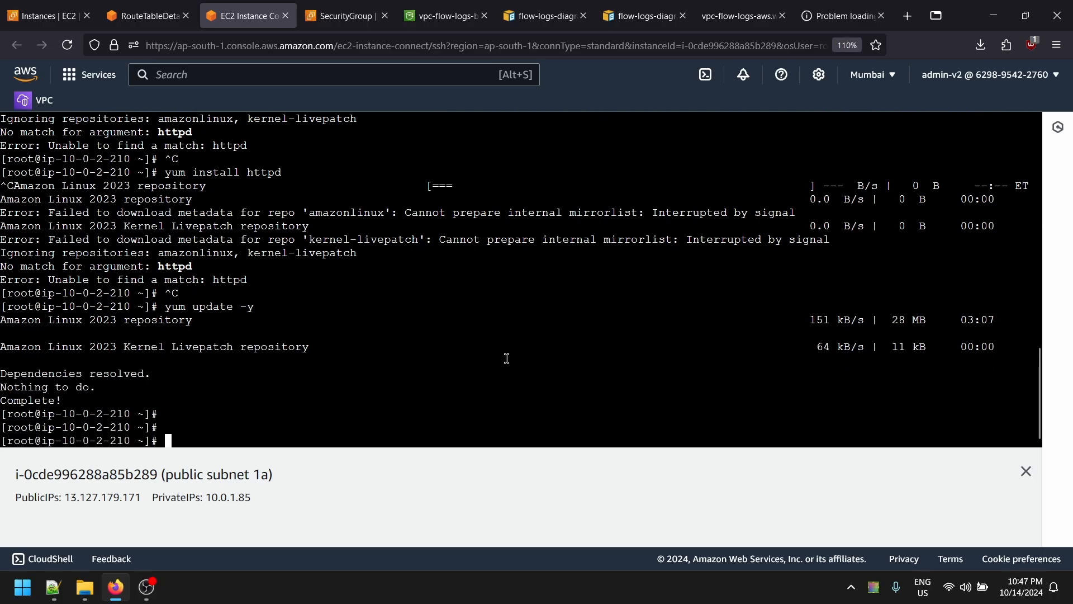
- Run yum install httpd and accept installing its 12 packages
key(Up)
key(BackSpace)
key(BackSpace)
key(BackSpace)
key(BackSpace)
key(BackSpace)
key(BackSpace)
key(BackSpace)
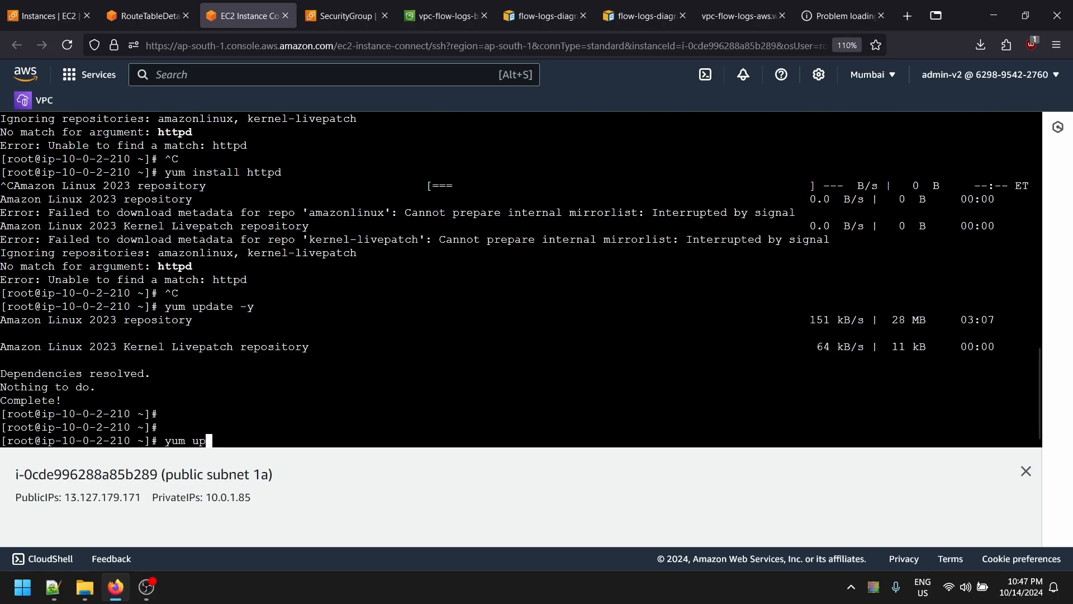
text(install httpd)
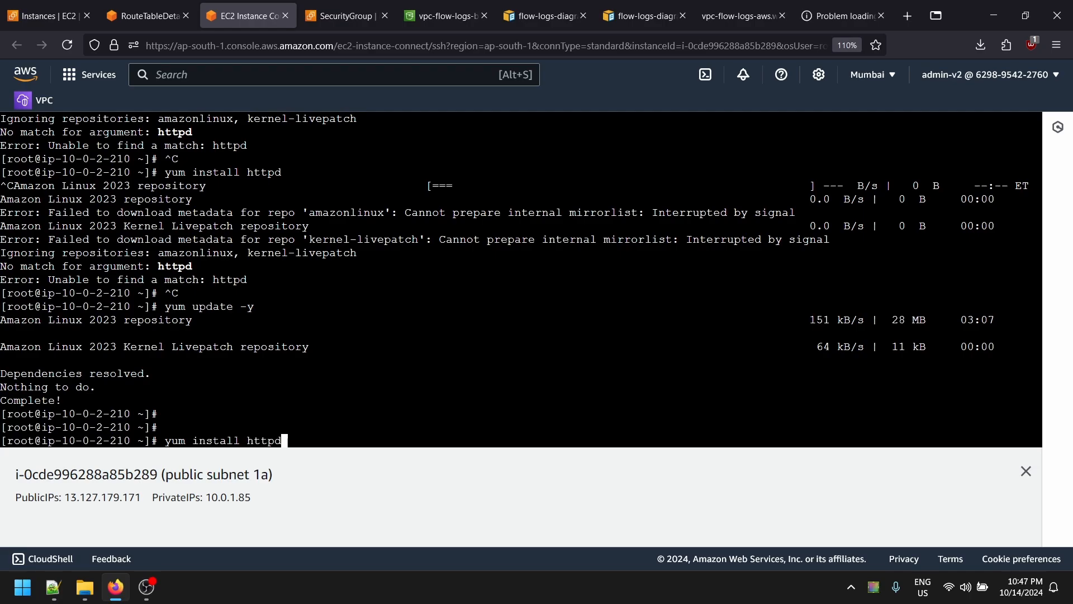
key(Return)
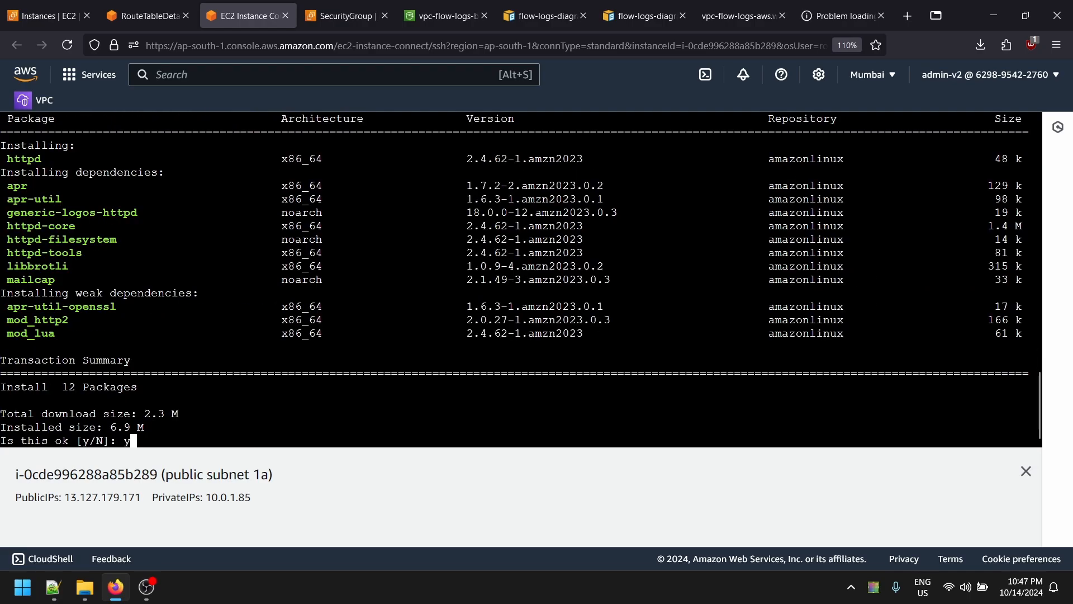
key(Return)
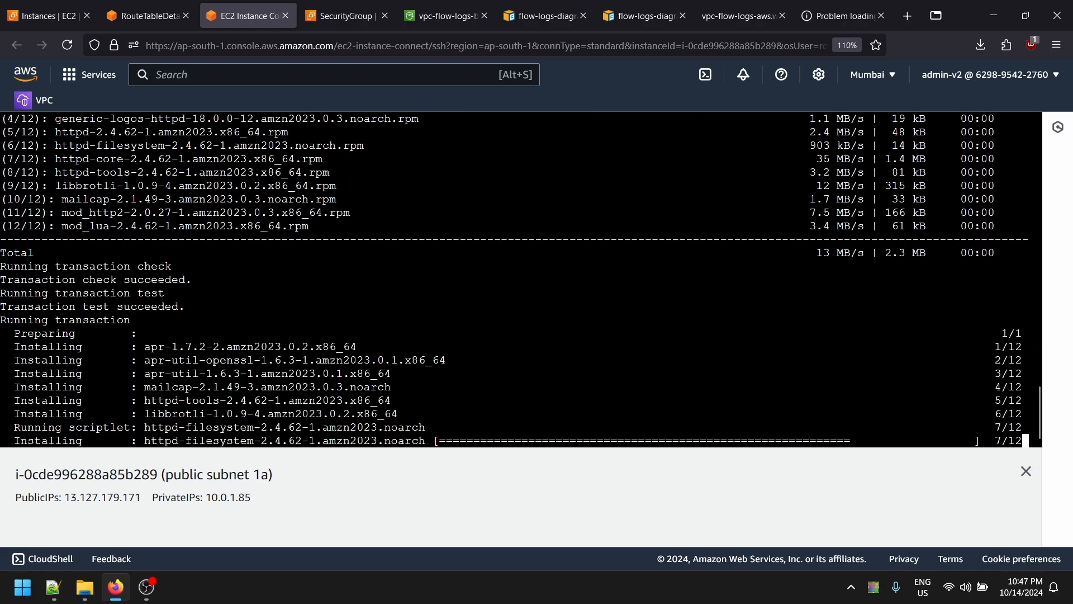
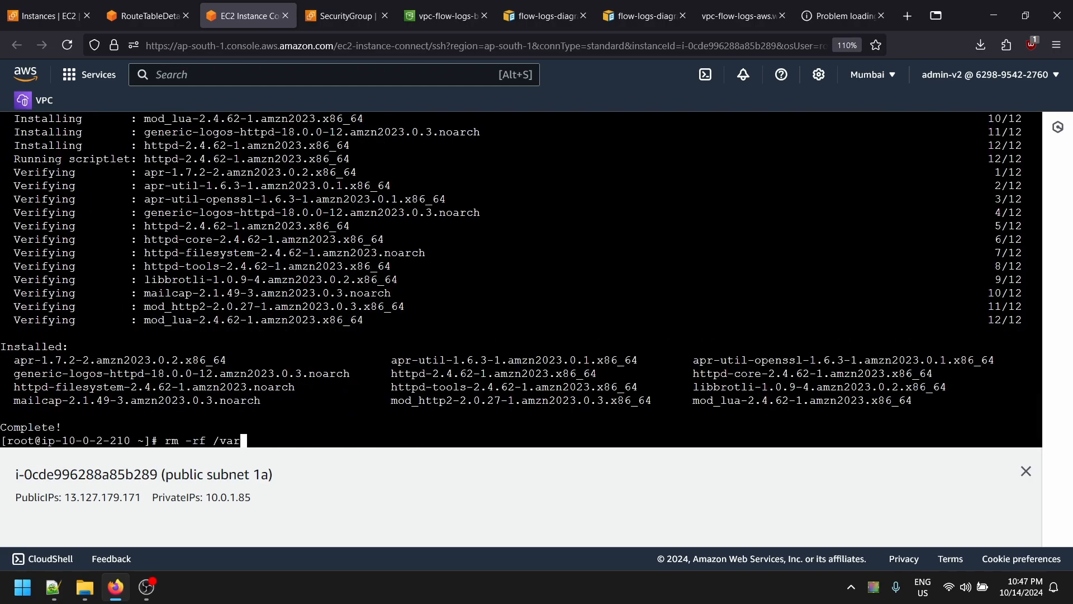
- Clear the web root with rm -rf /var/www/html/*
text(ww/html/)
key(Return)
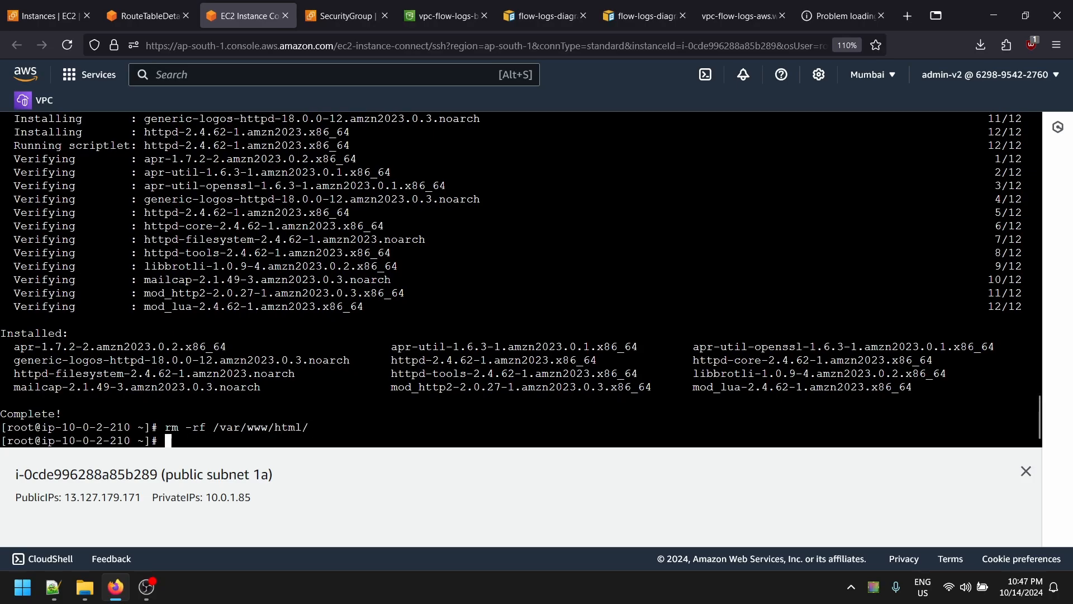
key(Up)
text(*)
key(Return)
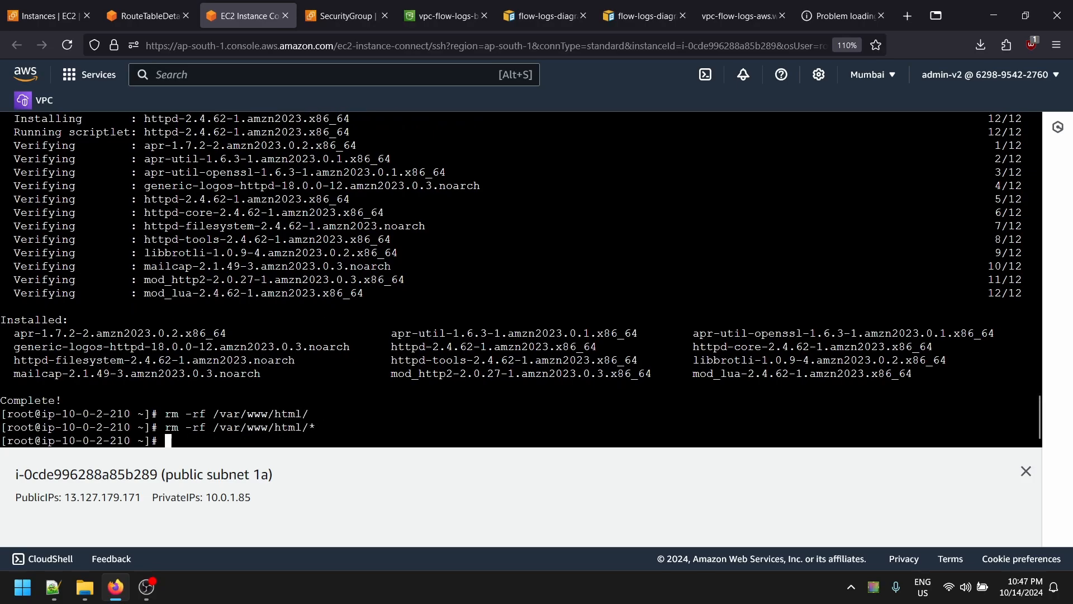
- Abandon the mistyped vi command and recreate the folder with mkdir -p /var/www/html
text(vi)
text( /etc/)
key(BackSpace)
key(BackSpace)
key(BackSpace)
text(var/e)
key(BackSpace)
text(www/ht)
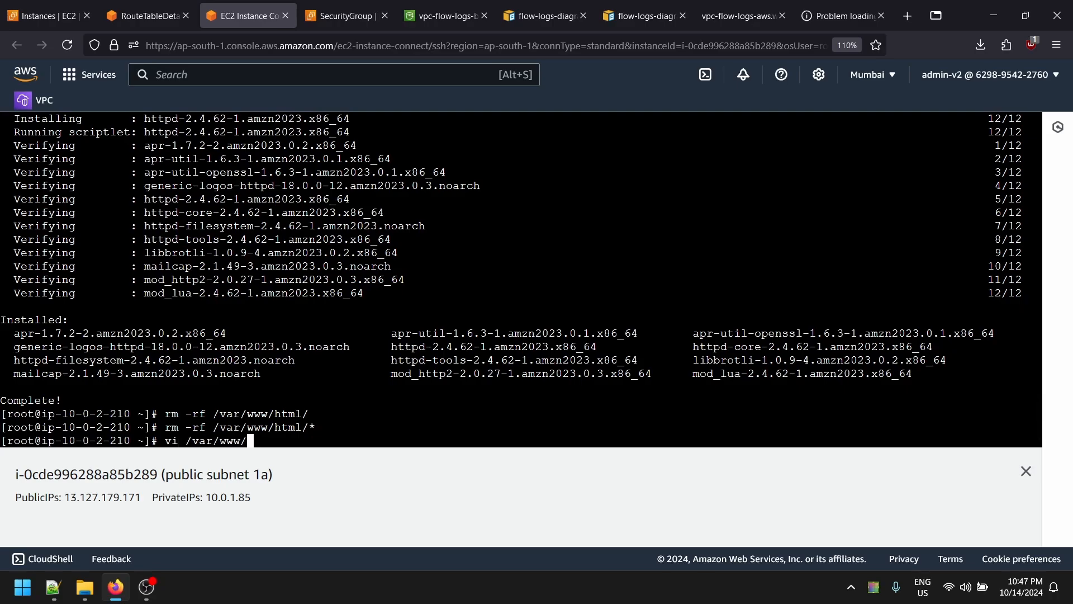
key(ctrl+c)
text(mkdir )
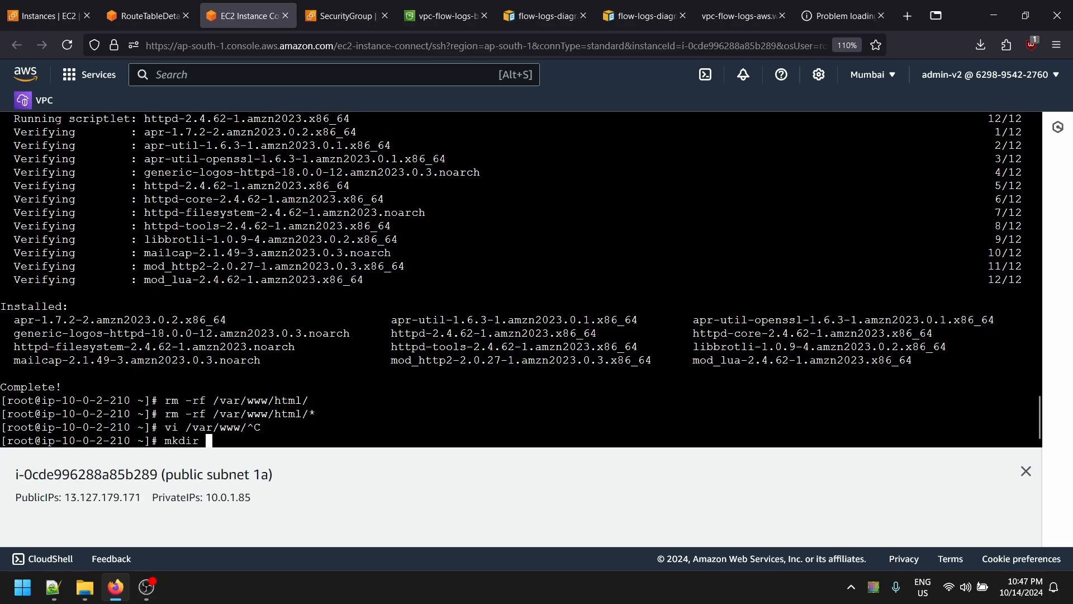
text(-p /var/www/)
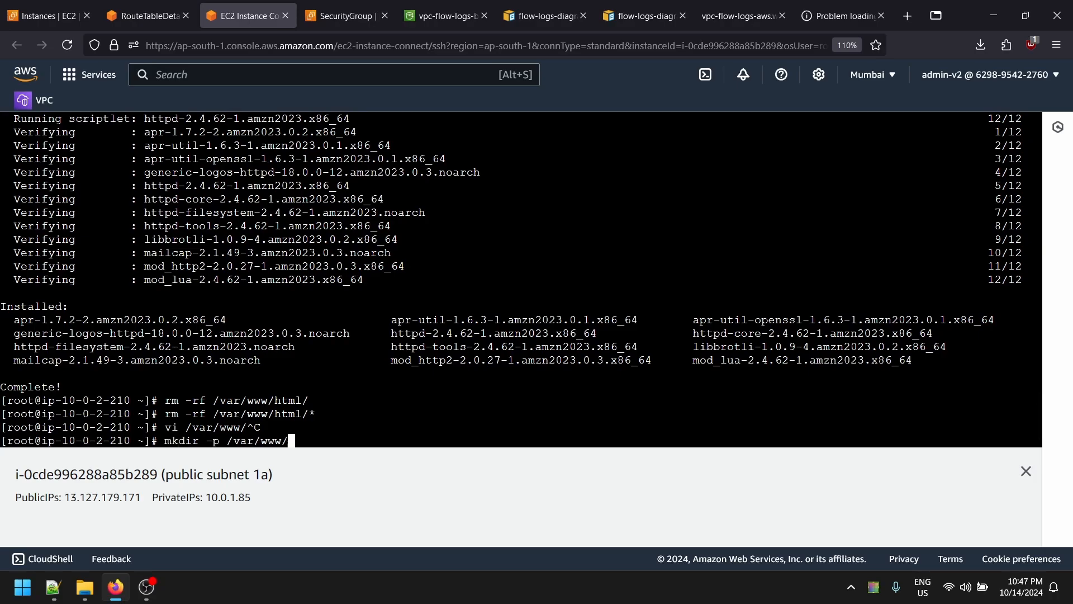
text(html)
key(Return)
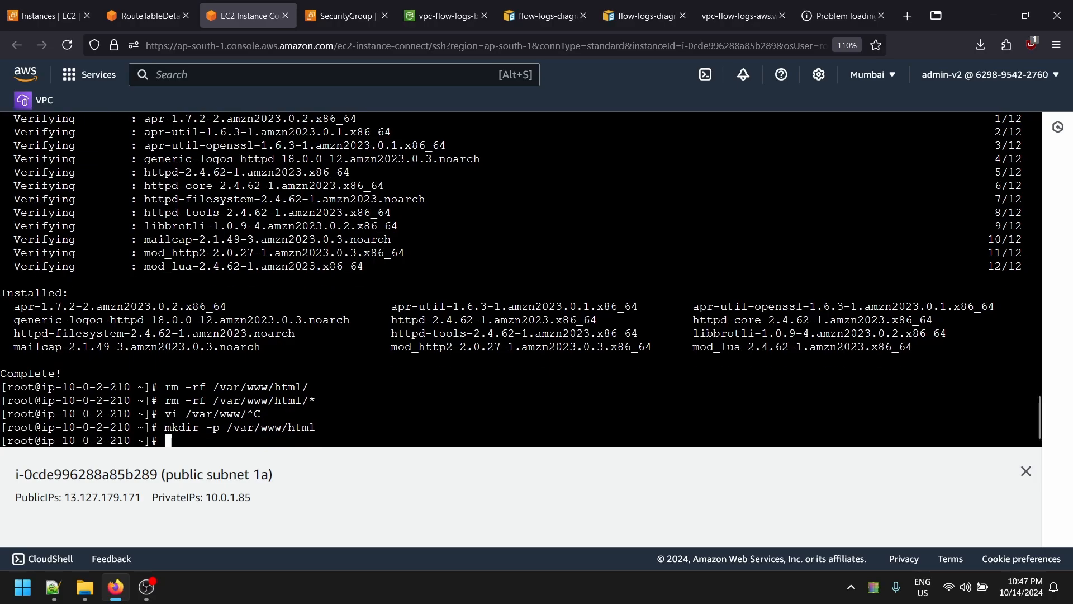
- Open a new /var/www/html/index.html in vi
text(vi et)
text(/var/www/)
text(j)
key(BackSpace)
text(html/)
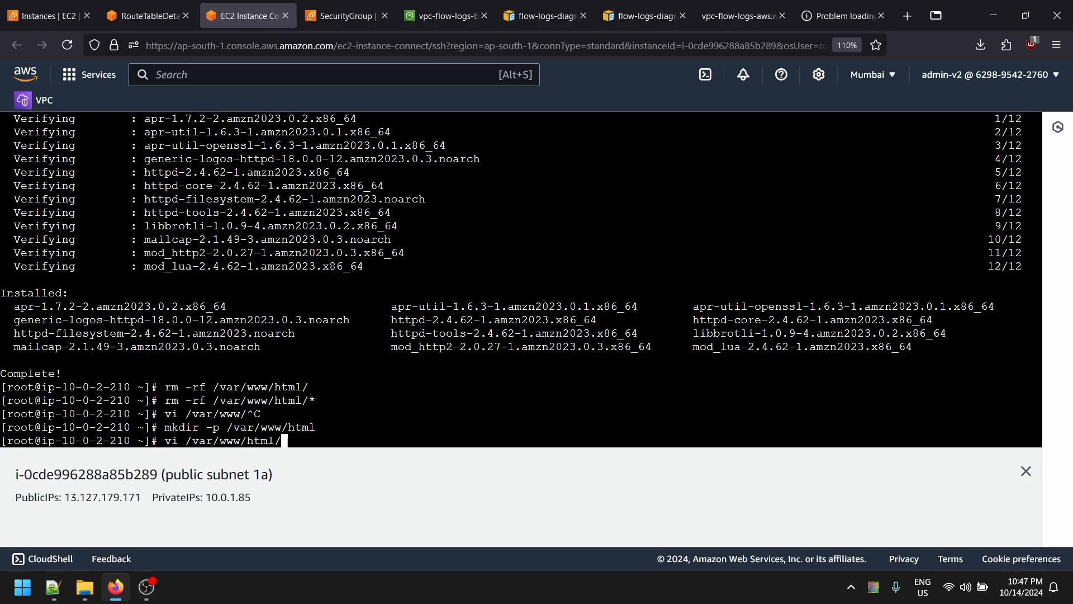
text(index.html)
key(Return)
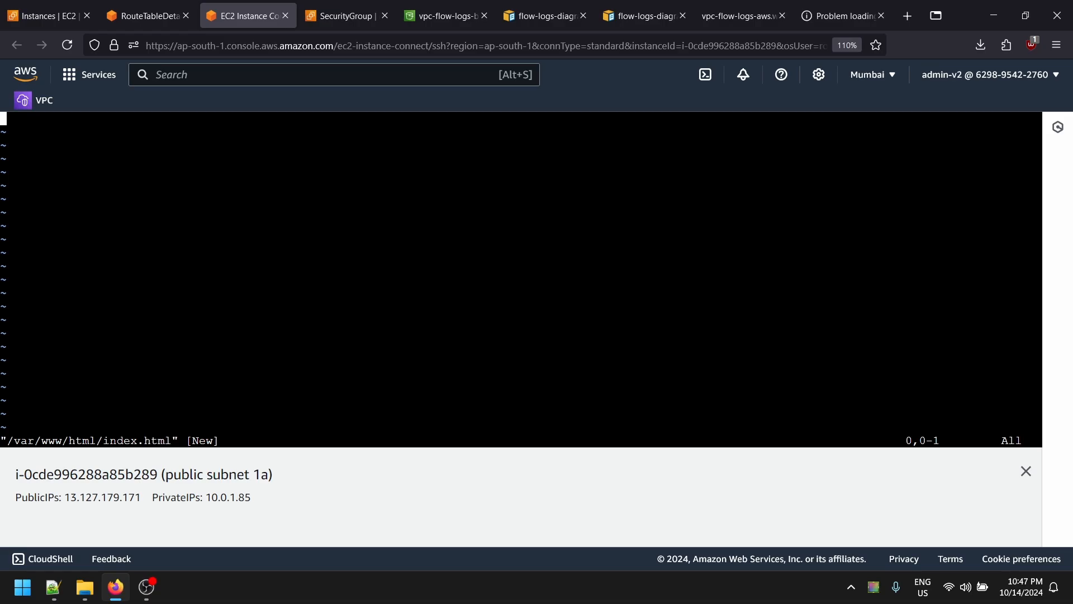
key(Tab)
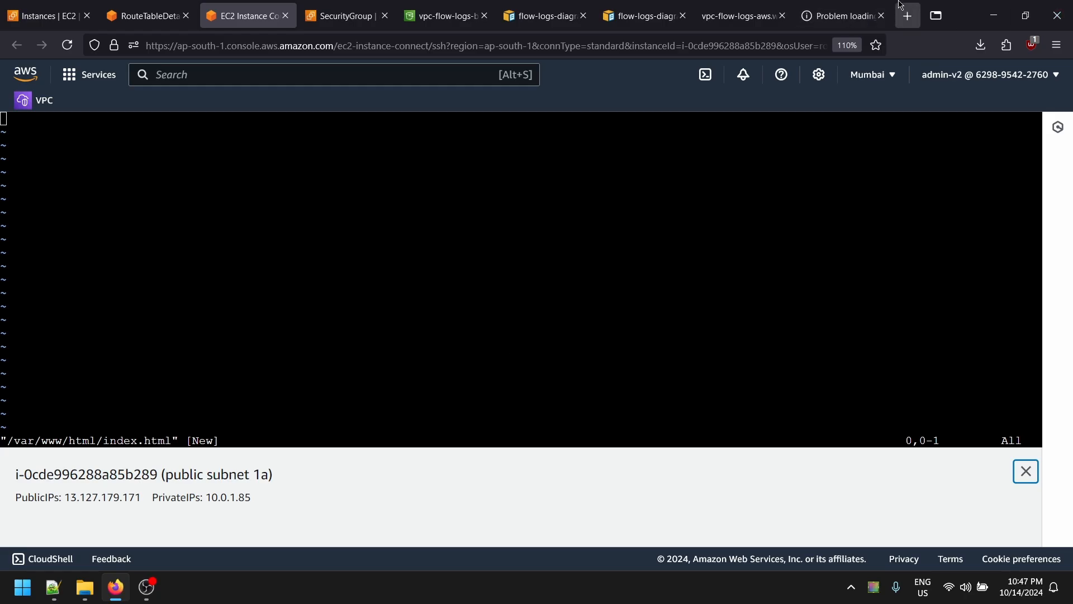
- Search 'index html default code', open W3Schools HTML Basic Examples, and copy its example document
click(907, 15)
text(index)
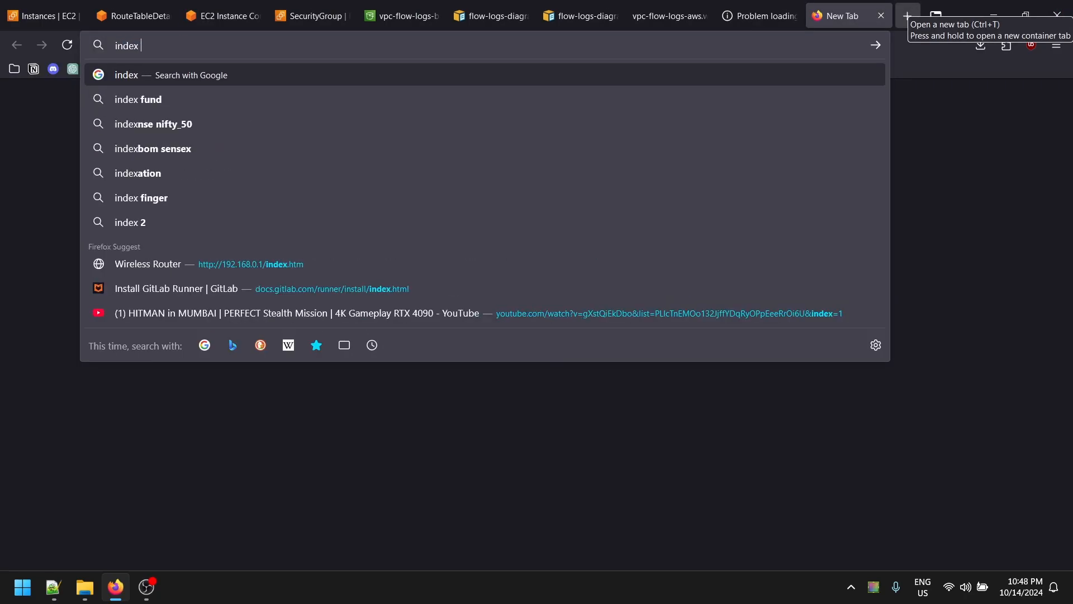
text( html de)
key(Down)
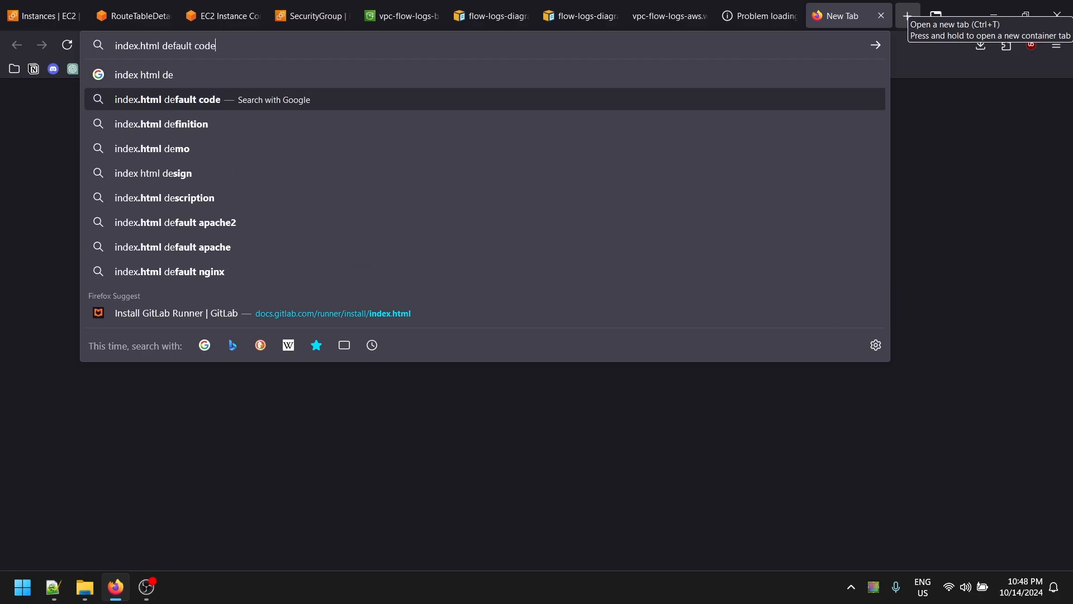
key(Return)
click(220, 223)
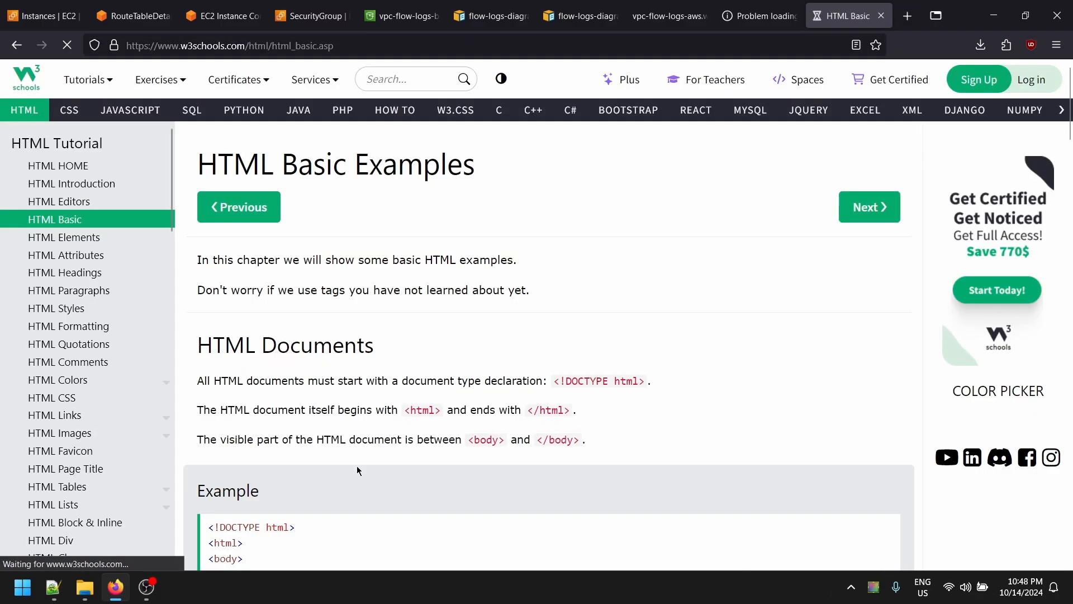
scroll(357, 471, down, 4)
drag(296, 439, 203, 298)
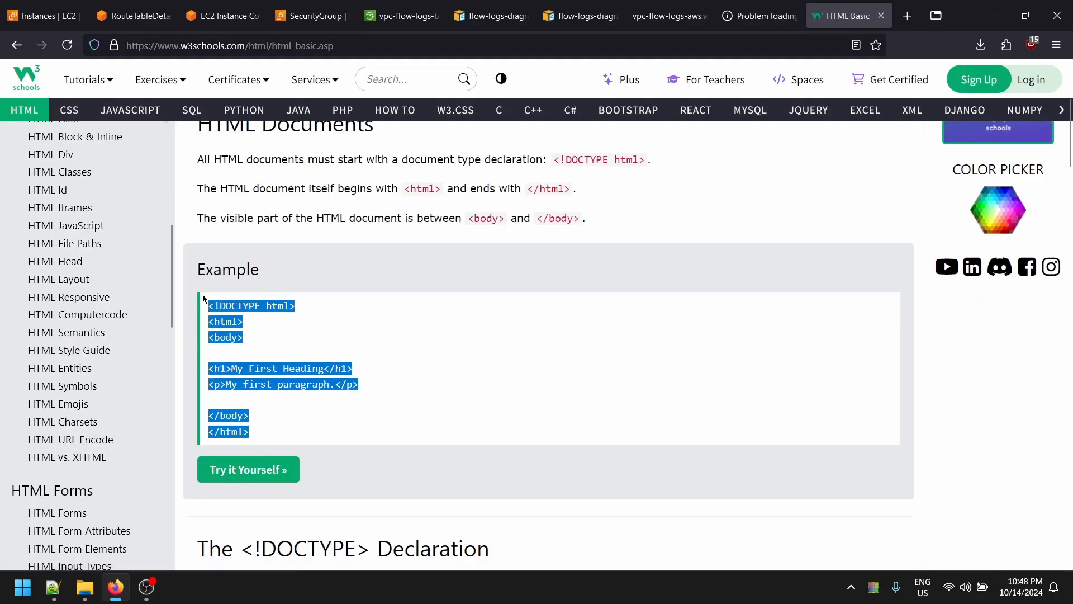
click(401, 16)
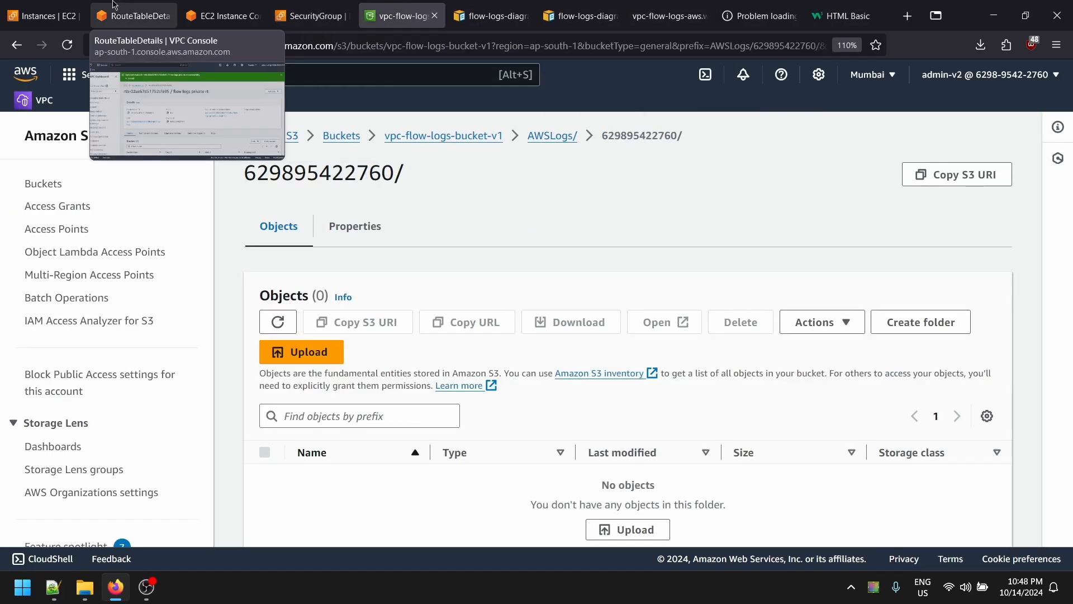
- Paste the W3Schools example into index.html and delete the 'My first paragraph' line
click(313, 16)
click(223, 15)
right_click(147, 187)
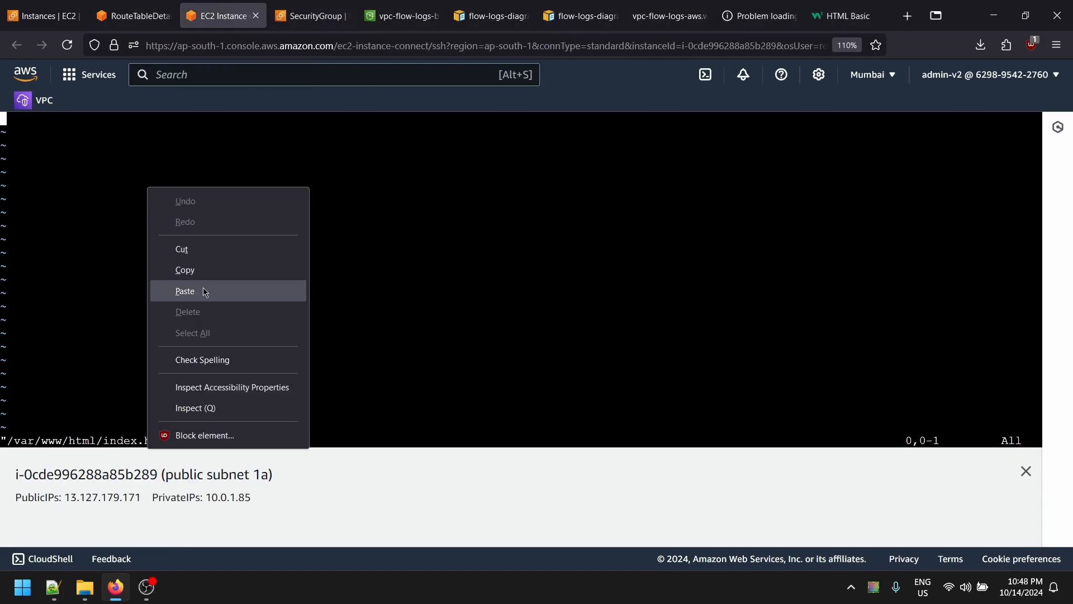
click(185, 291)
key(Up)
key(Up)
key(Up)
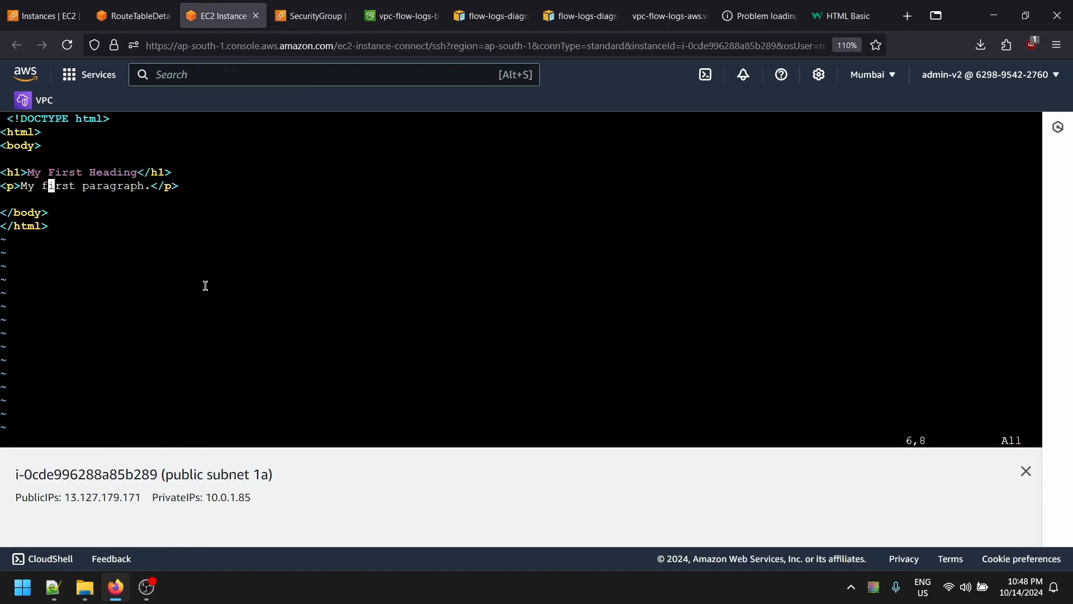
key(Left)
key(Left)
key(Left)
key(Left)
key(Left)
key(d)
key(d)
key(Up)
key(Up)
- Change the h1 heading text to 'vpc flow log server'
key(Down)
key(Right)
key(Right)
key(Right)
key(Right)
key(Right)
key(Right)
key(Right)
key(Right)
key(Right)
key(Right)
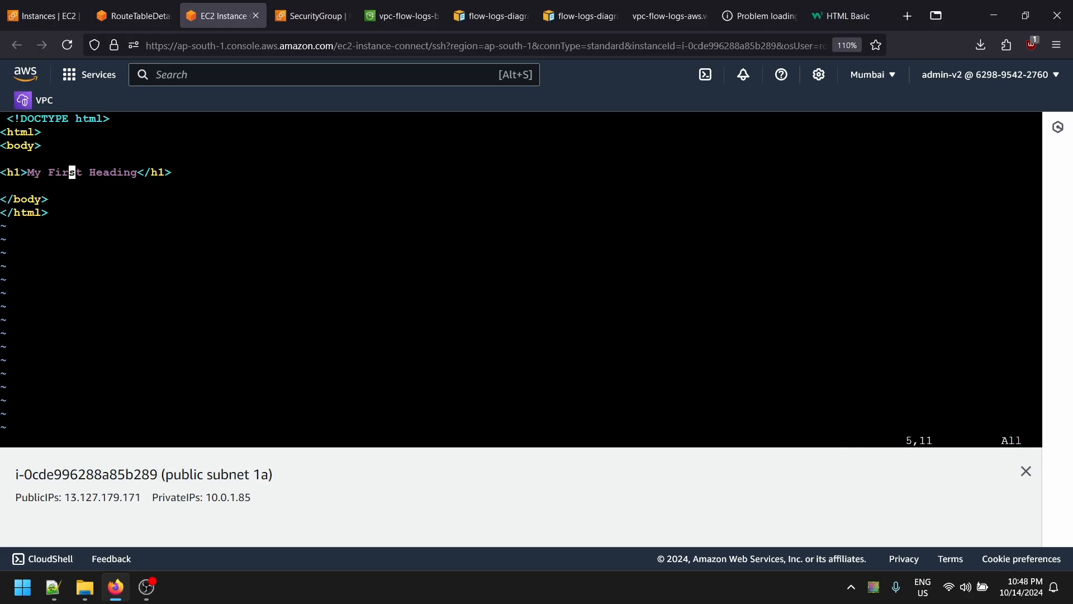
key(Right)
key(Right)
key(Right)
key(Right)
key(Right)
key(Right)
key(Right)
key(Right)
key(Right)
key(Right)
key(Right)
key(Left)
key(BackSpace)
key(BackSpace)
key(BackSpace)
key(BackSpace)
key(BackSpace)
key(BackSpace)
key(BackSpace)
key(BackSpace)
key(BackSpace)
key(BackSpace)
key(BackSpace)
key(BackSpace)
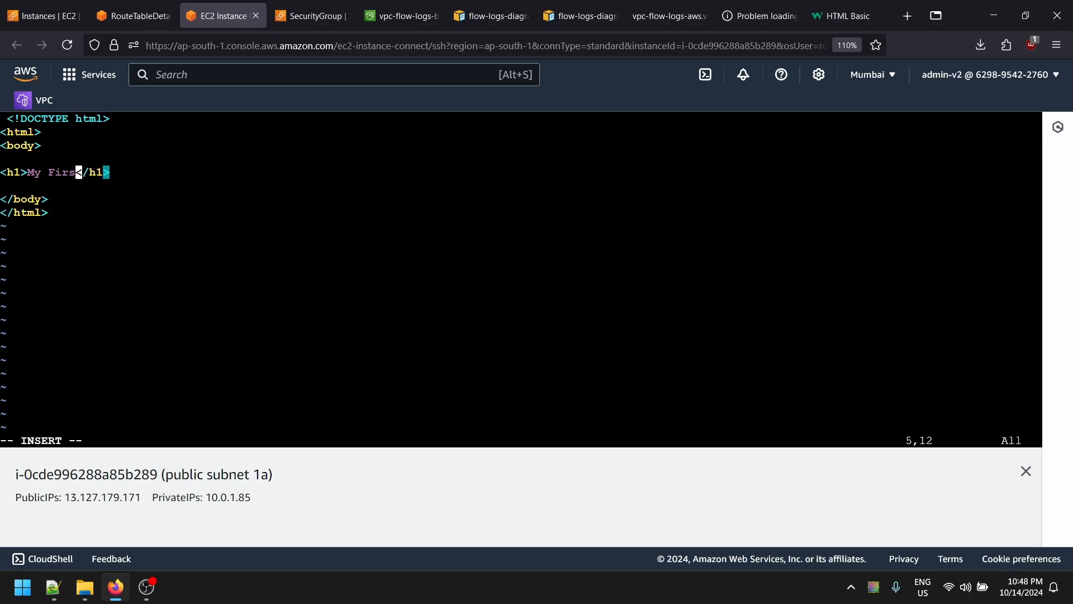
key(BackSpace)
key(BackSpace)
key(BackSpace)
text(vpc flow logg)
key(BackSpace)
text(s)
key(BackSpace)
text(server)
key(Escape)
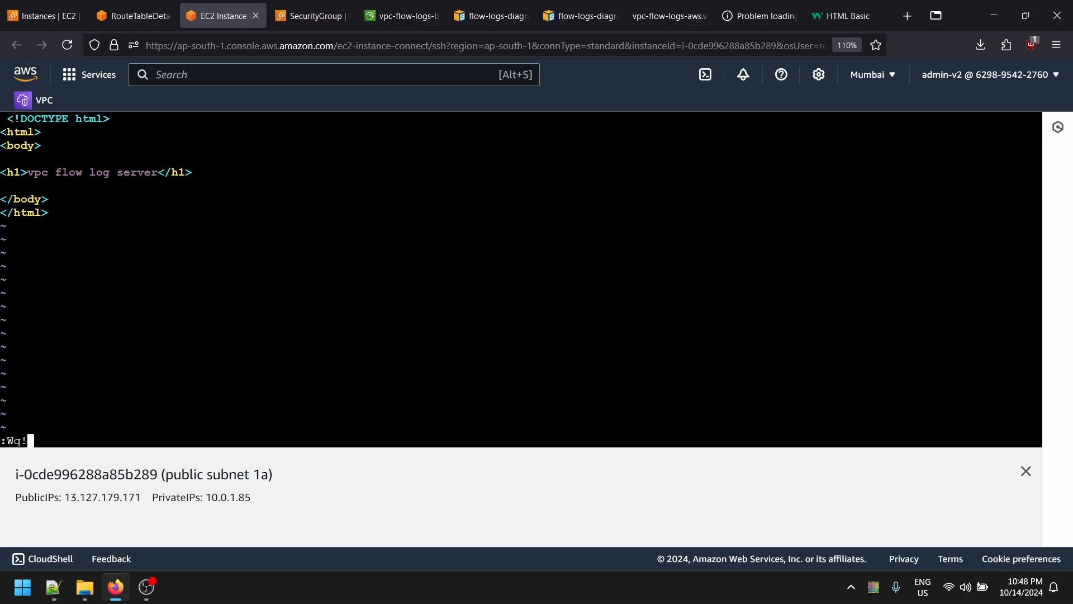
- Save index.html and exit vi with :wq!
key(Return)
text(:Wq!)
key(Return)
text(:wq!)
key(Return)
- Restart httpd with systemctl and enable it to start at boot
text(systemctl restart ht)
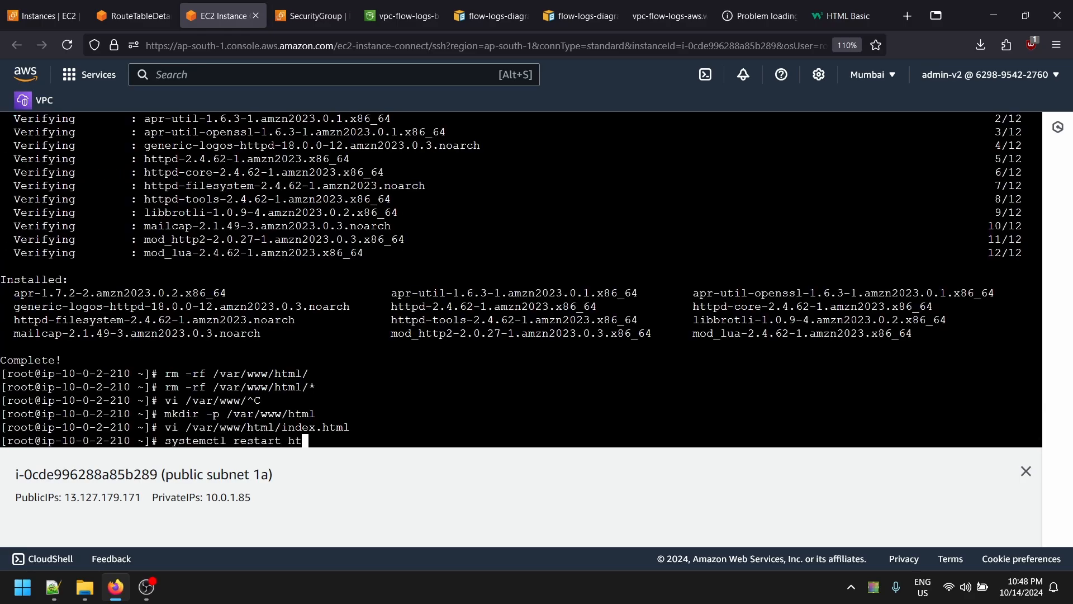
text(tpd)
key(Return)
key(Up)
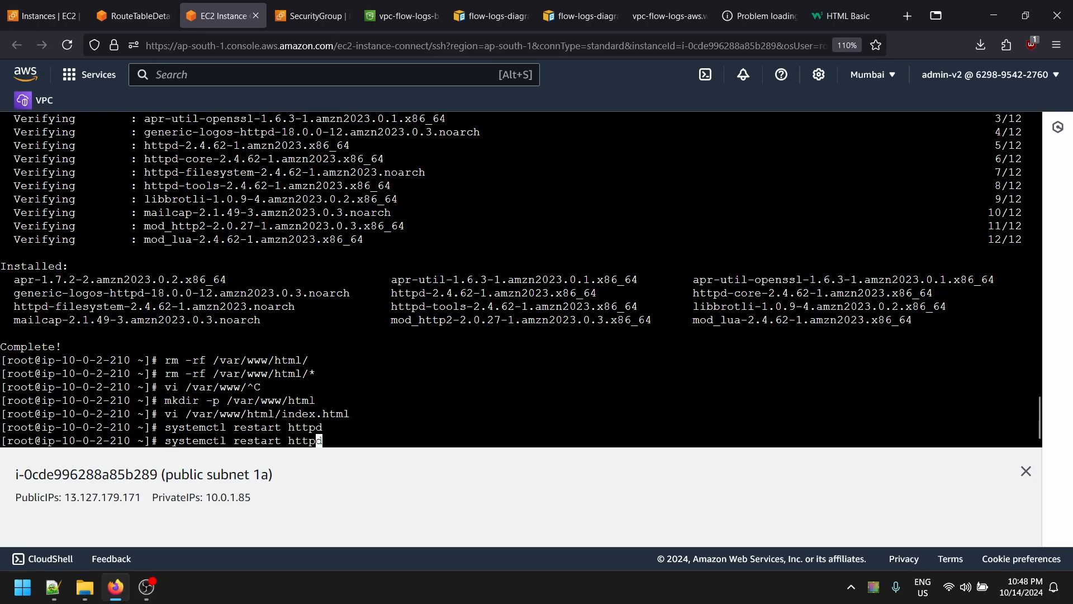
key(BackSpace)
key(BackSpace)
key(BackSpace)
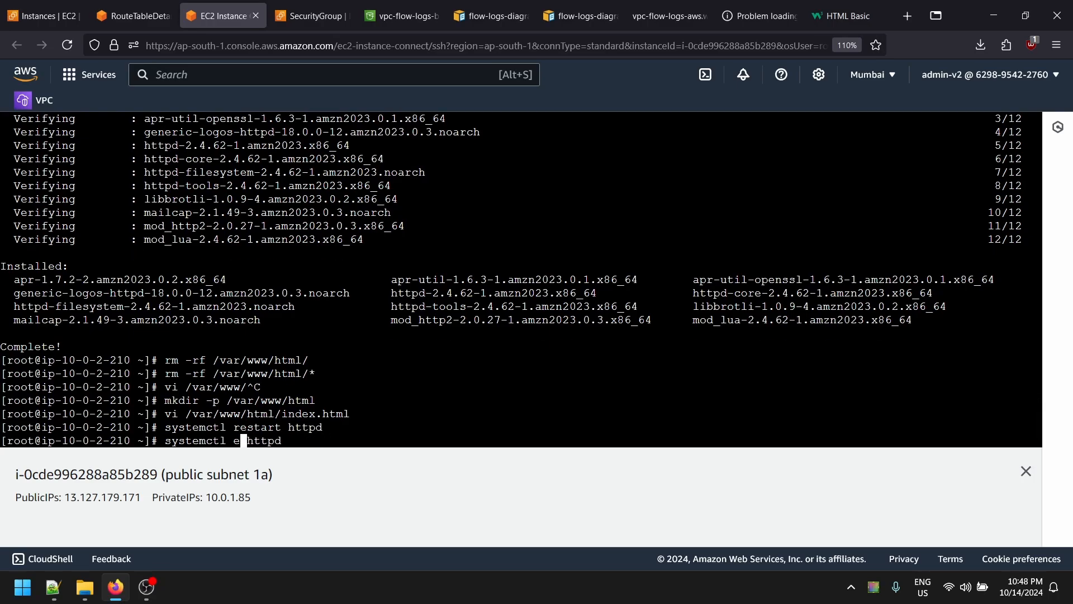
text(e)
key(Return)
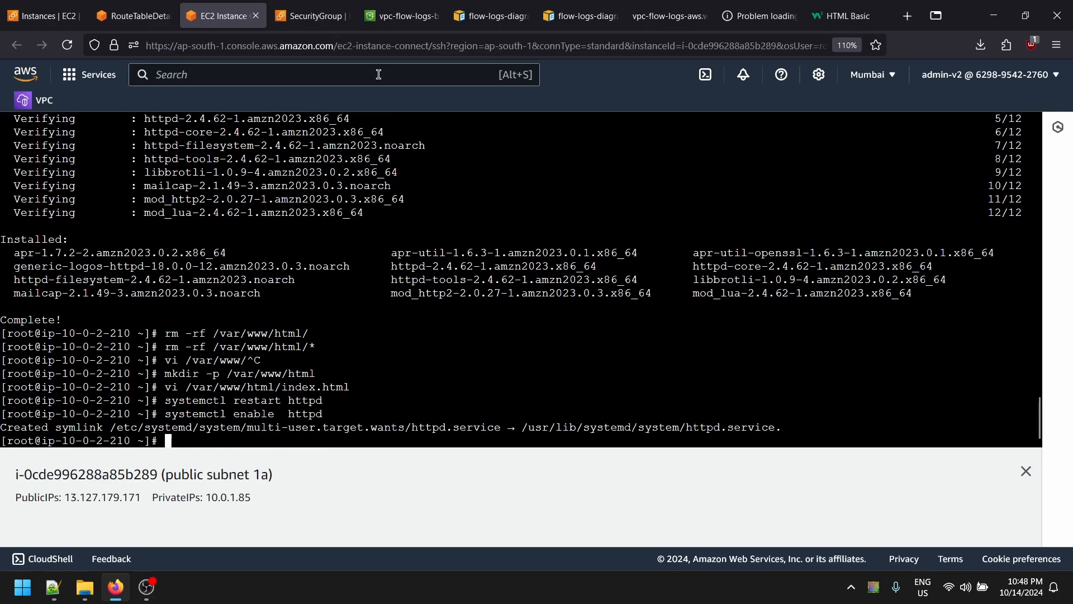
- Reload the timed-out page at 13.127.120.179
click(58, 16)
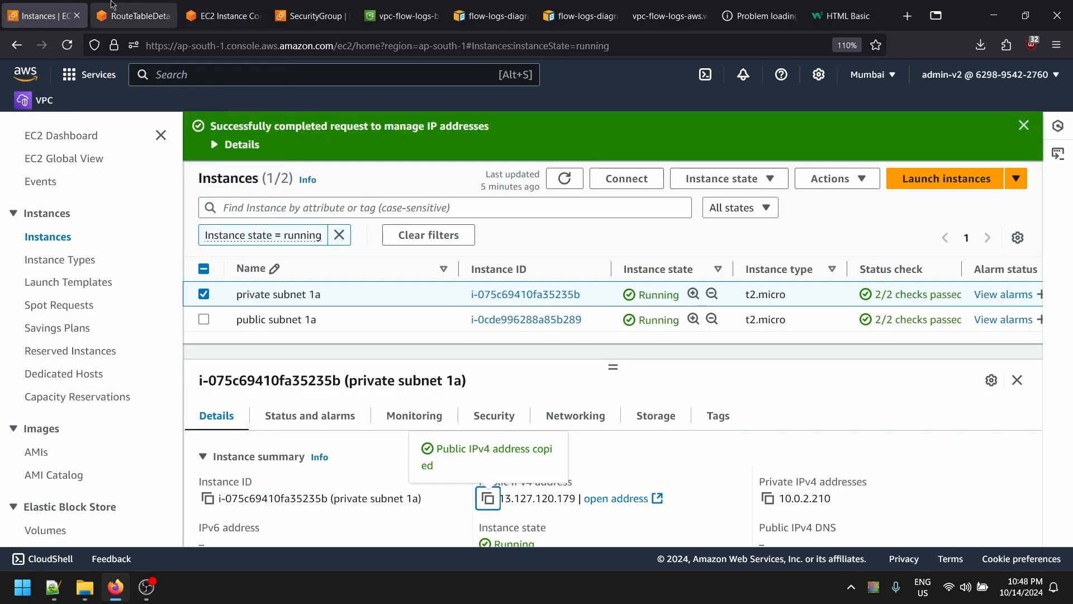
click(115, 13)
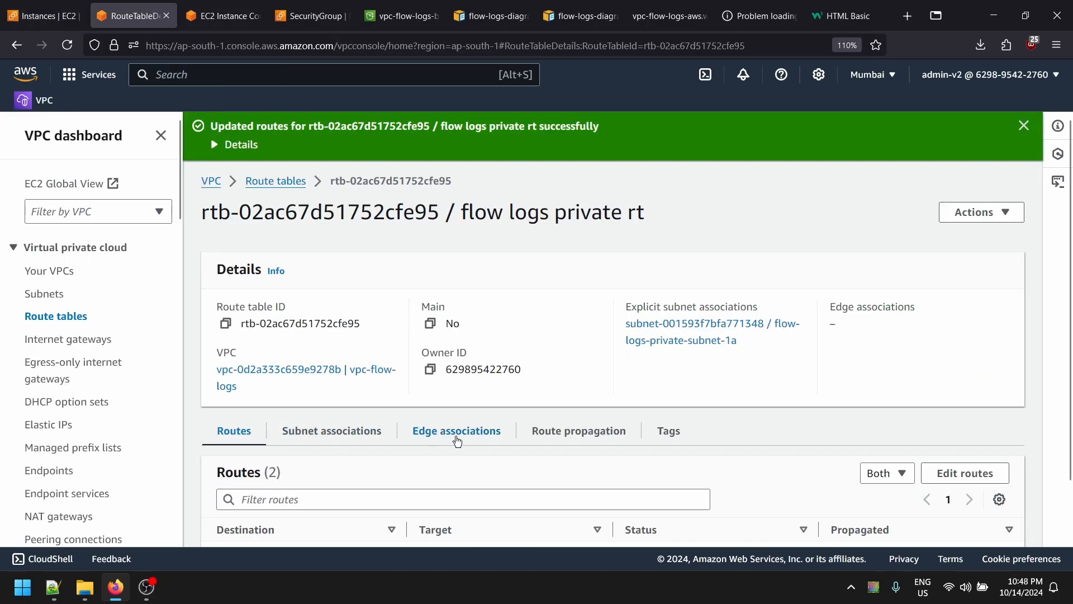
click(51, 15)
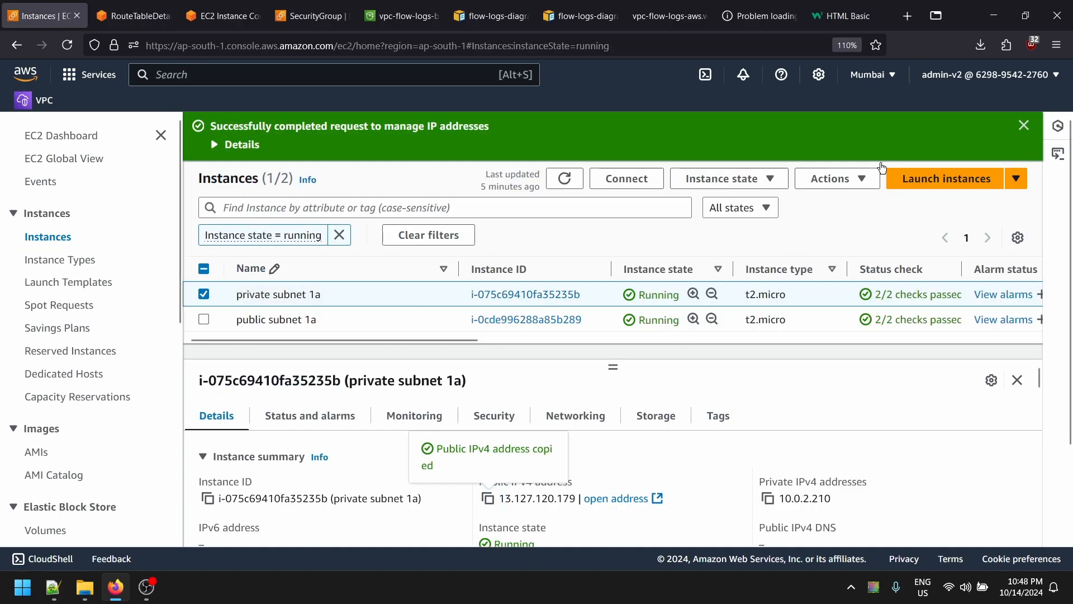
click(844, 16)
click(757, 16)
key(F5)
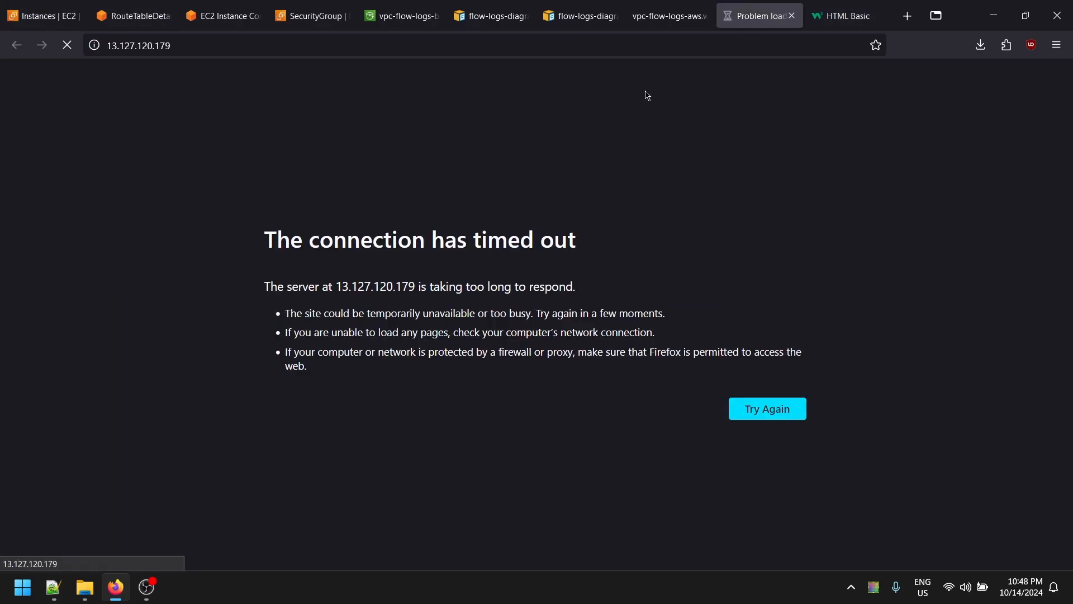
click(246, 44)
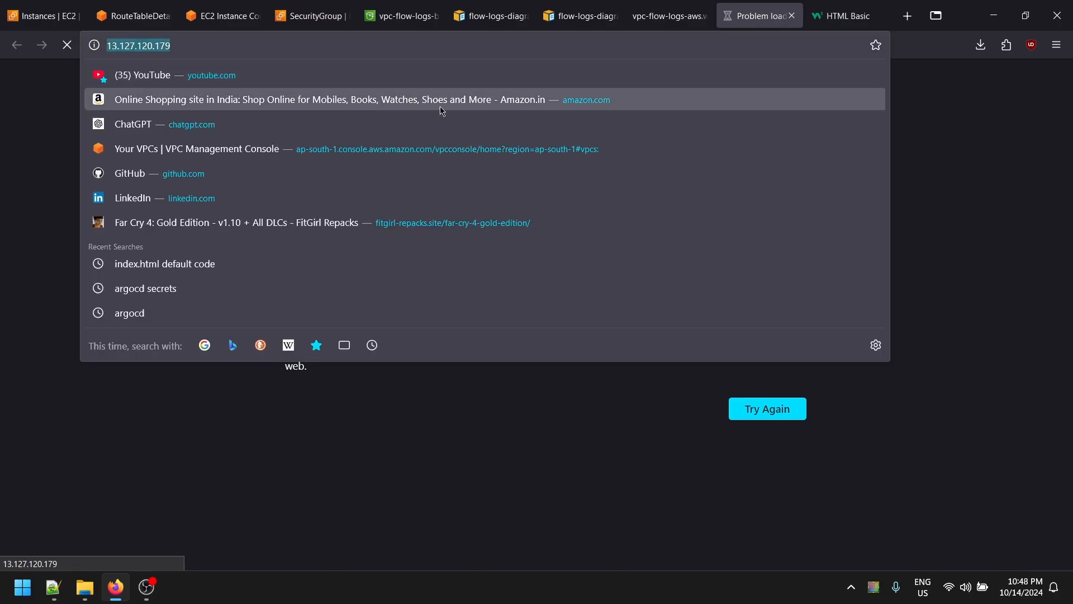
- Review the private route table, the flow logs diagram and the EC2 instances list
click(133, 15)
scroll(497, 380, down, 1)
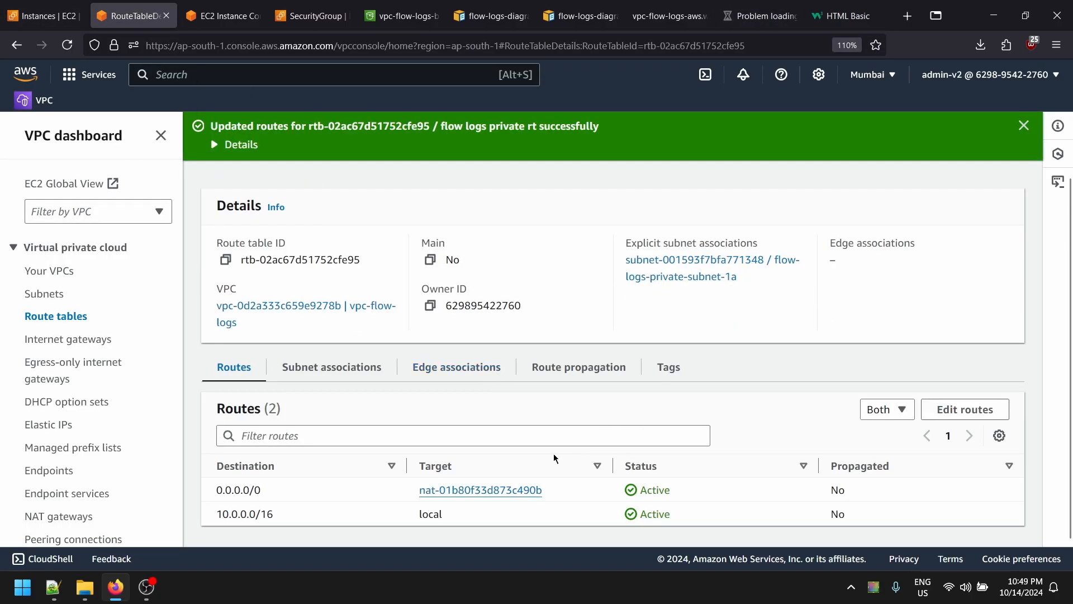
scroll(553, 454, up, 1)
click(665, 15)
click(724, 10)
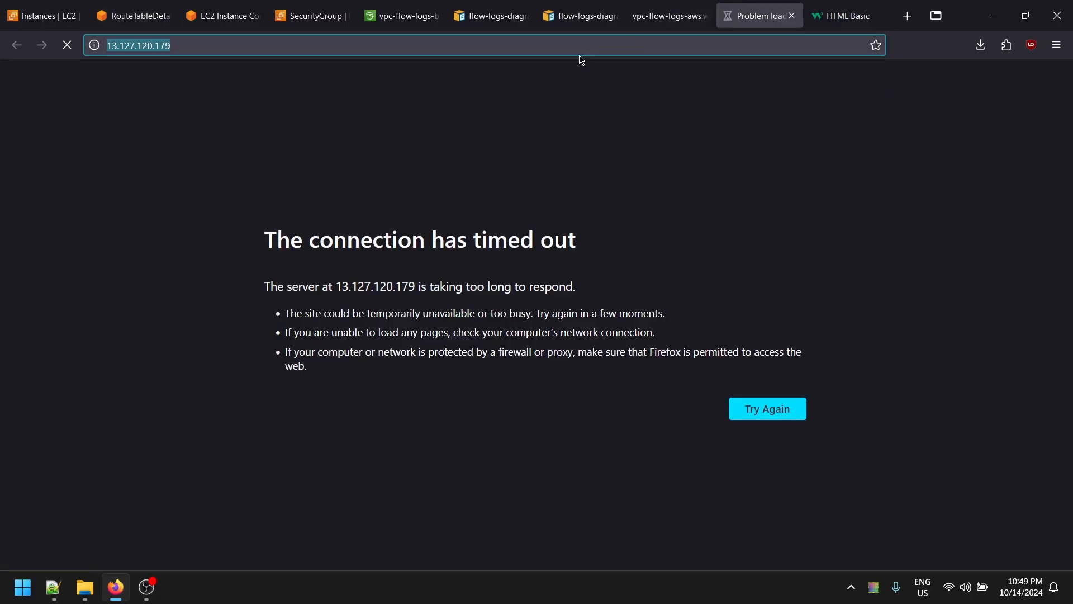
click(45, 16)
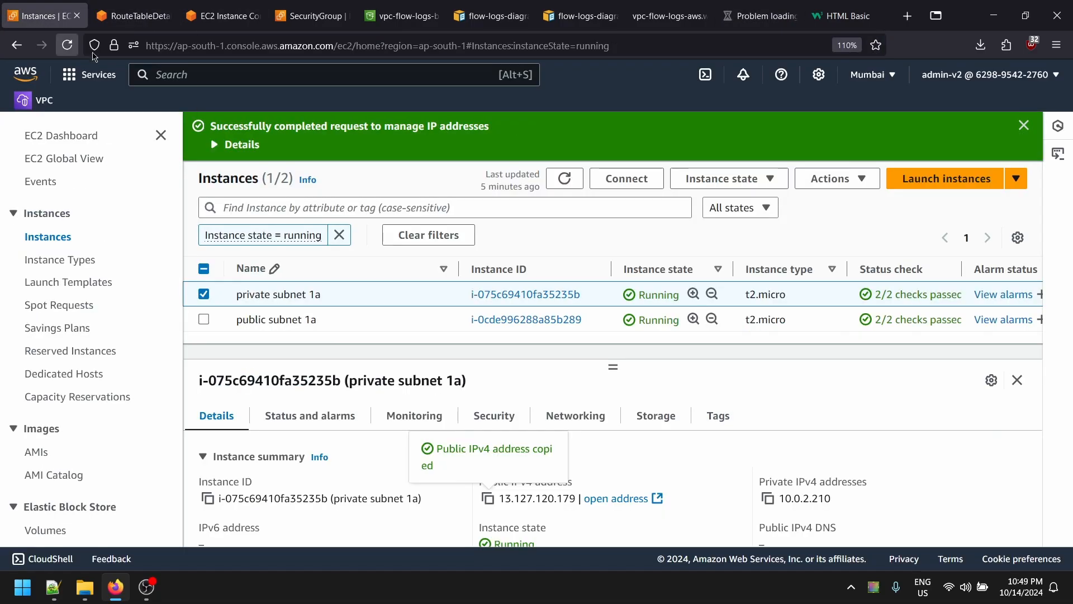
scroll(531, 503, down, 3)
scroll(474, 464, up, 3)
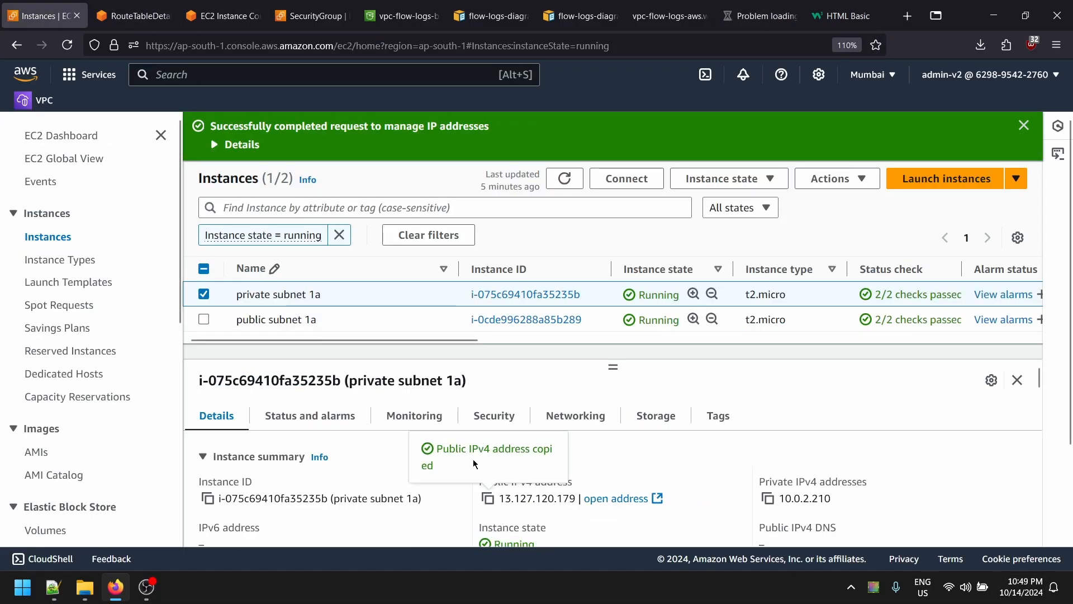
scroll(484, 505, down, 2)
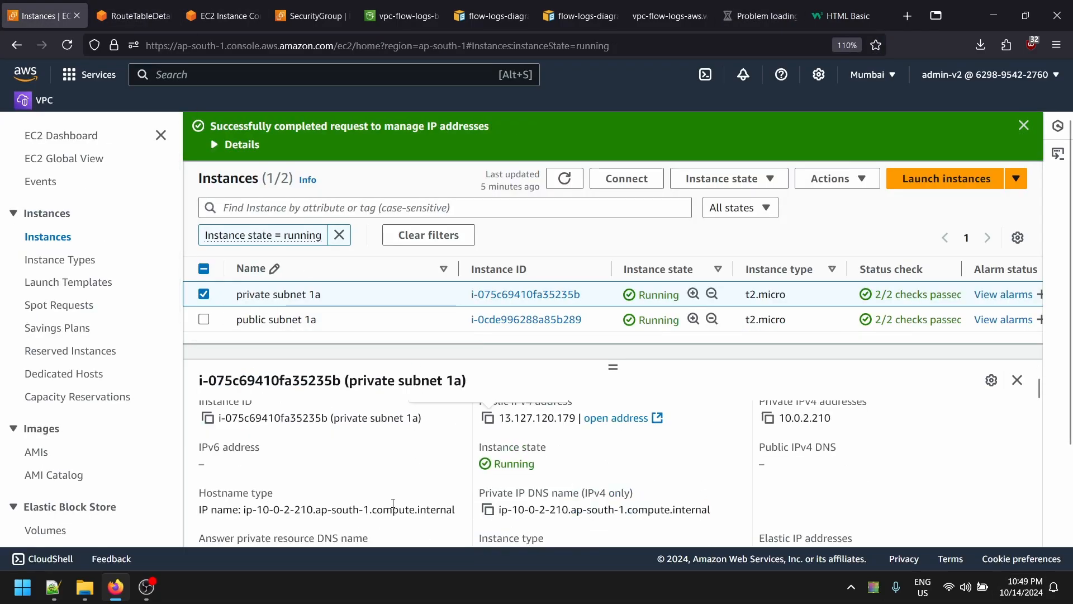
scroll(246, 496, up, 2)
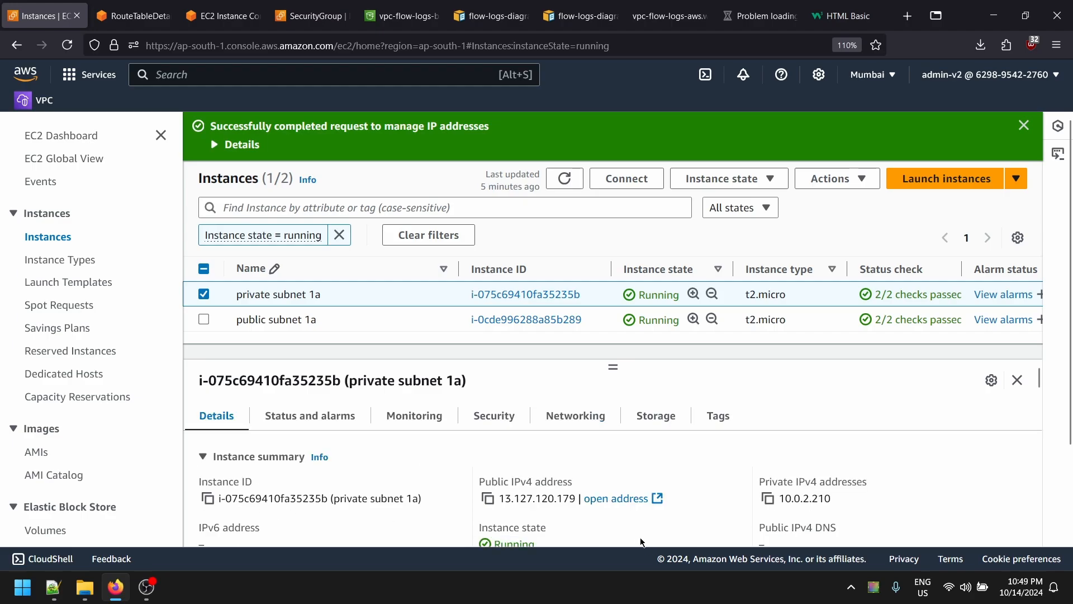
scroll(642, 541, down, 2)
scroll(545, 492, up, 2)
- Load the private instance's public IPv4 in the browser; the connection times out
click(487, 498)
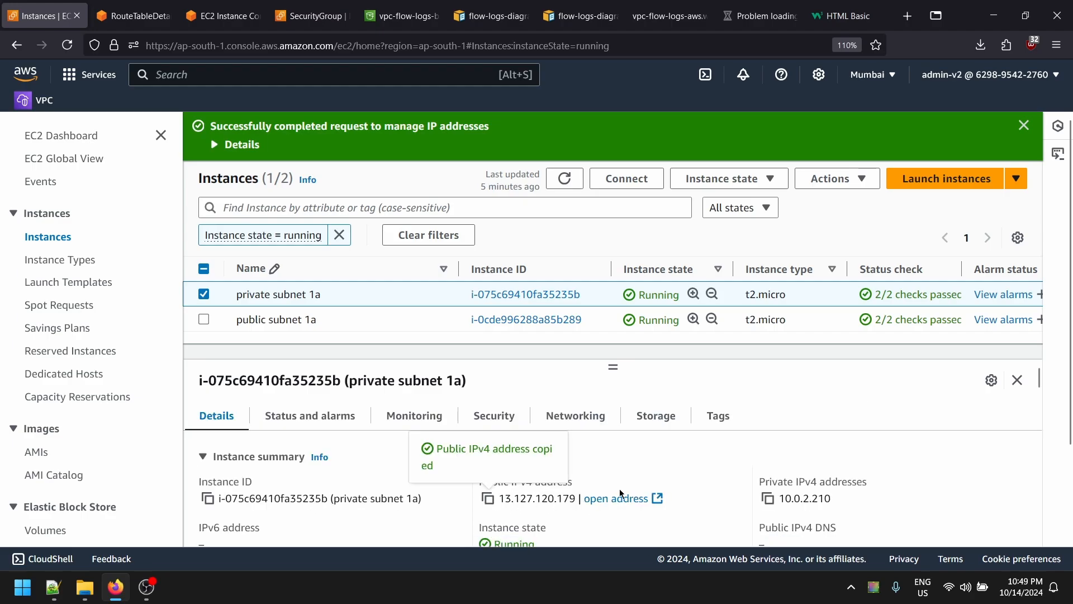
double_click(502, 499)
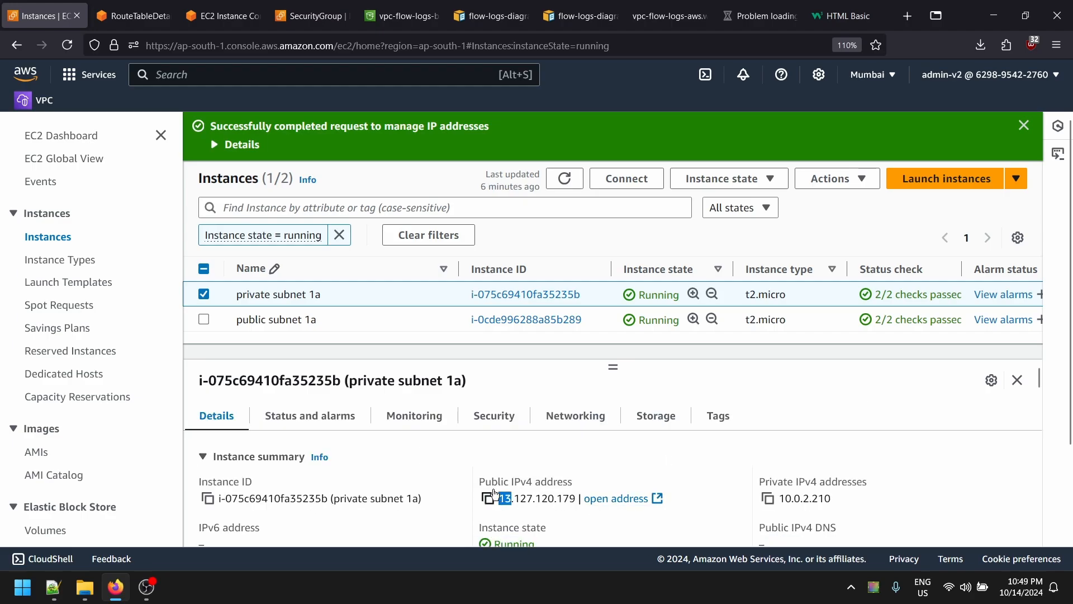
click(764, 16)
drag(119, 47, 52, 73)
key(ctrl+v)
key(Return)
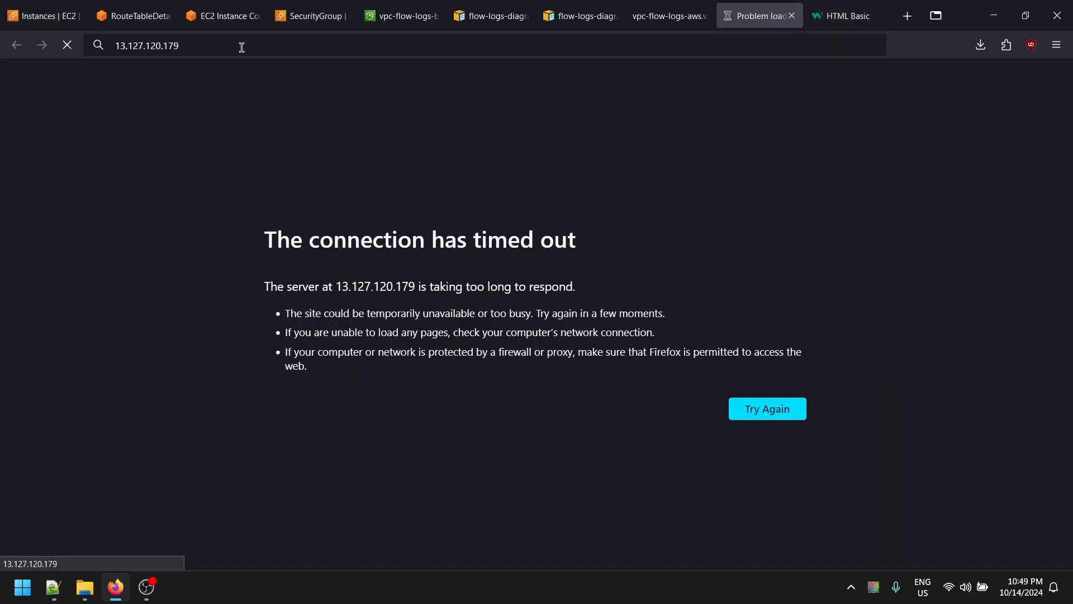
key(ctrl+1)
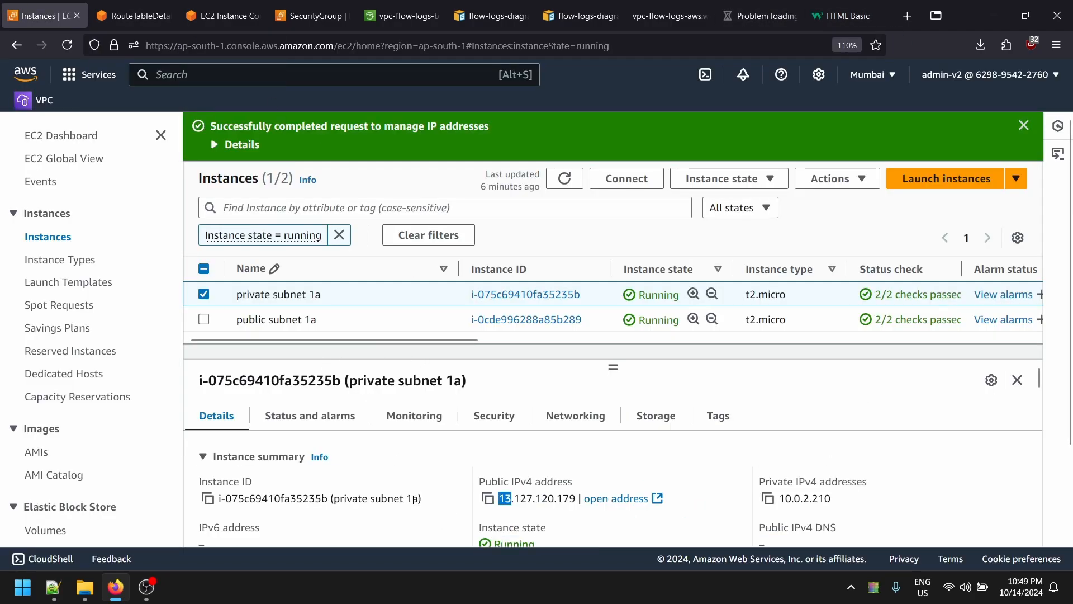
scroll(342, 454, down, 3)
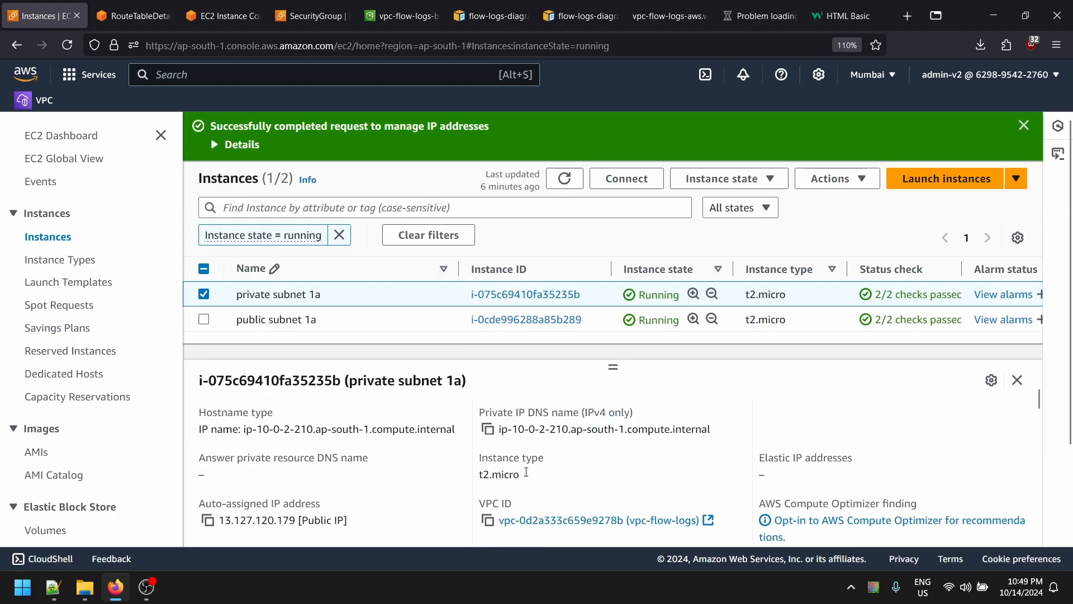
click(789, 5)
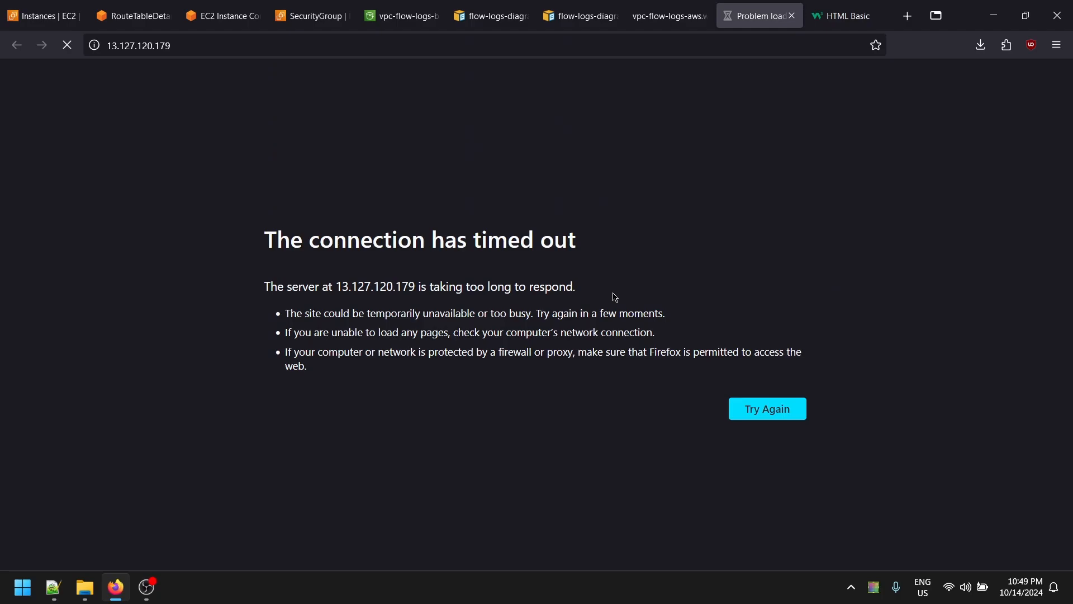
click(46, 10)
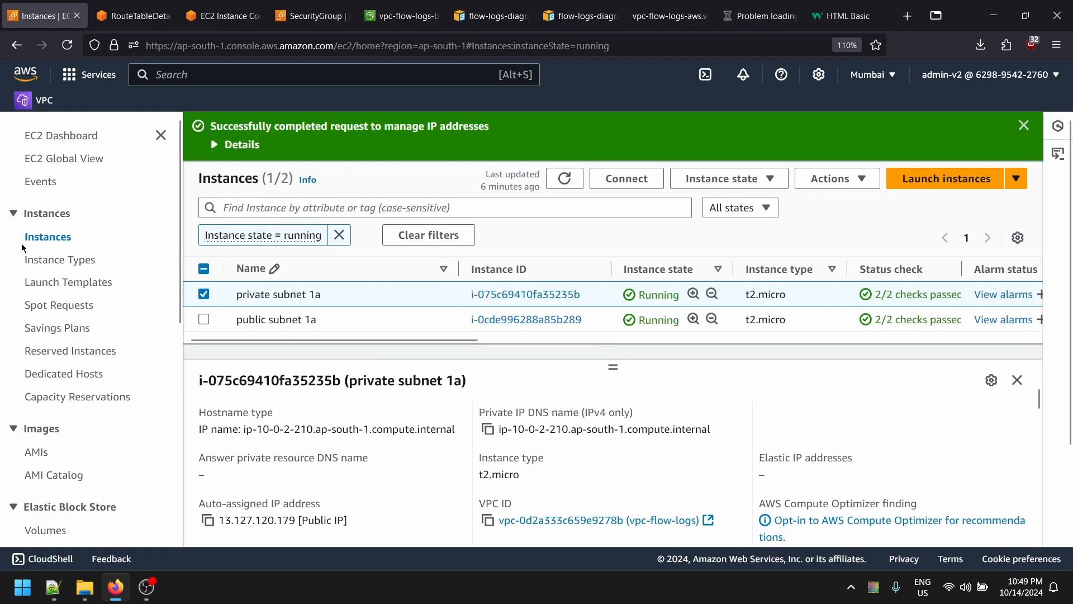
- Refresh vpc-flow-logs-bucket-v1 and open its vpcflowlogs/ folder
click(235, 8)
click(317, 6)
click(378, 7)
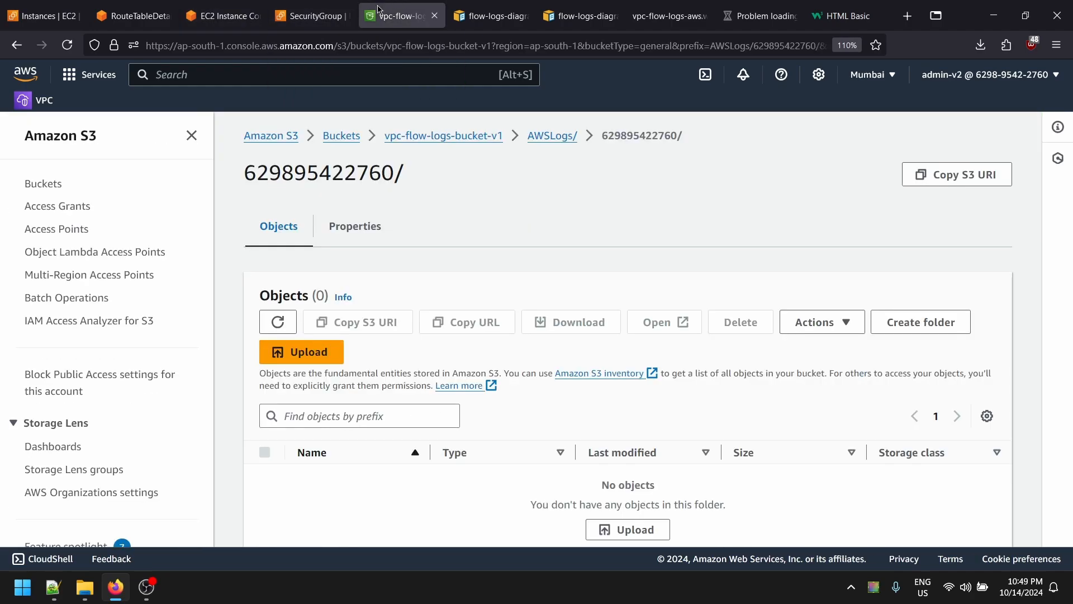
click(292, 320)
click(342, 476)
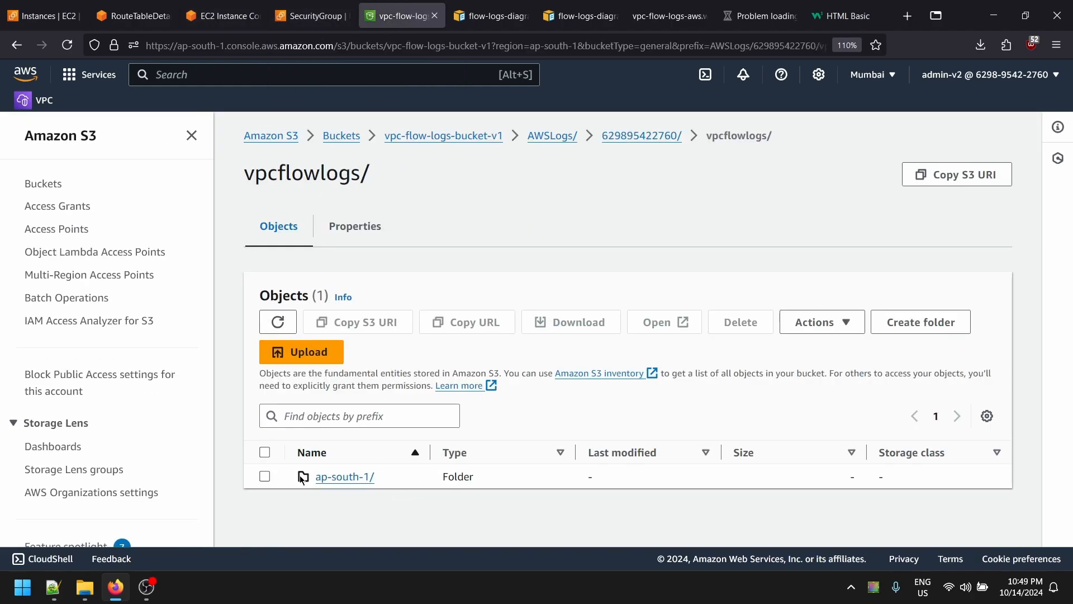
- Open the first .log.gz file in ap-south-1/2024/10/14 and check its permissions and versions
click(326, 477)
click(335, 478)
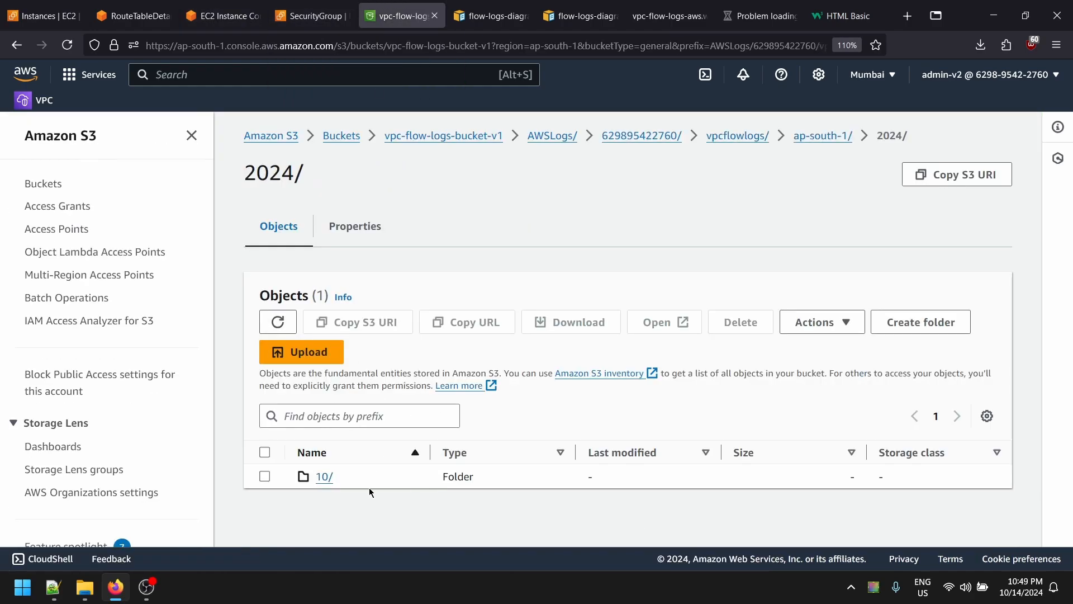
click(325, 477)
click(326, 477)
scroll(485, 500, down, 3)
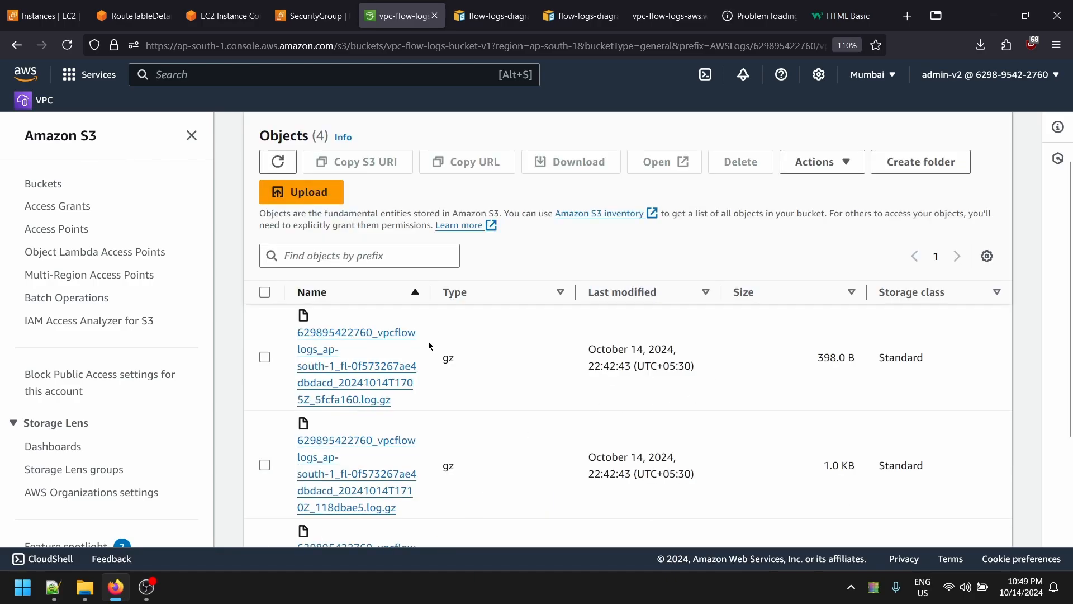
click(349, 383)
scroll(654, 430, down, 2)
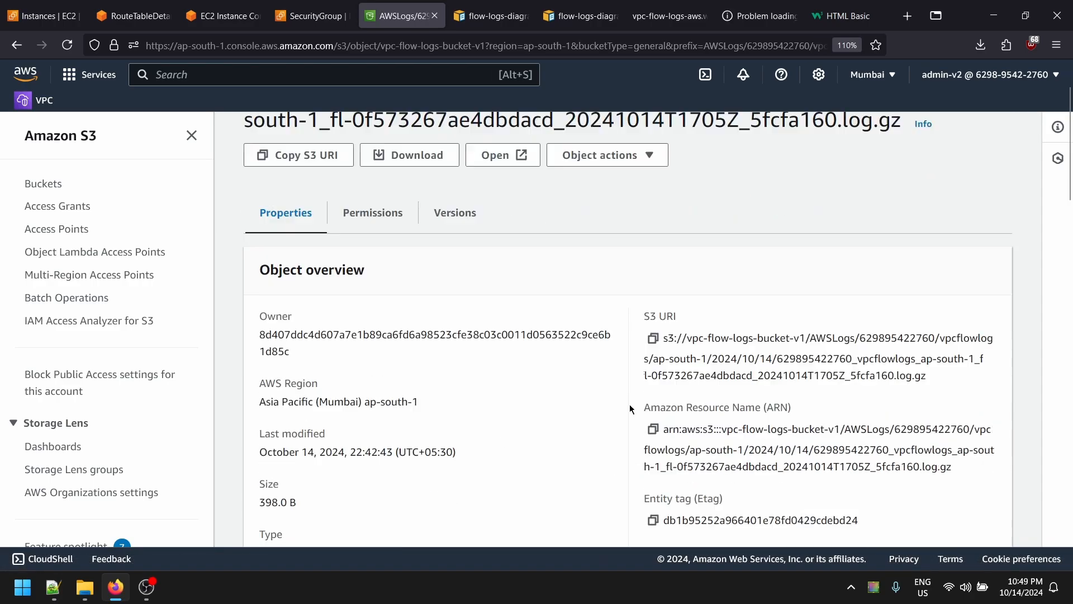
scroll(630, 409, up, 2)
click(366, 302)
click(455, 302)
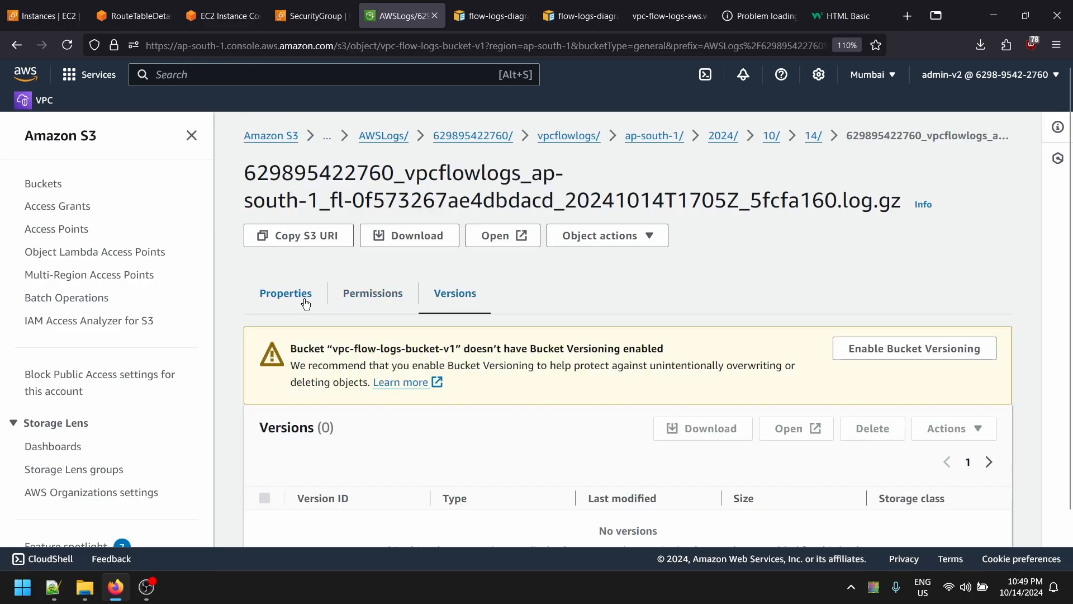
click(306, 302)
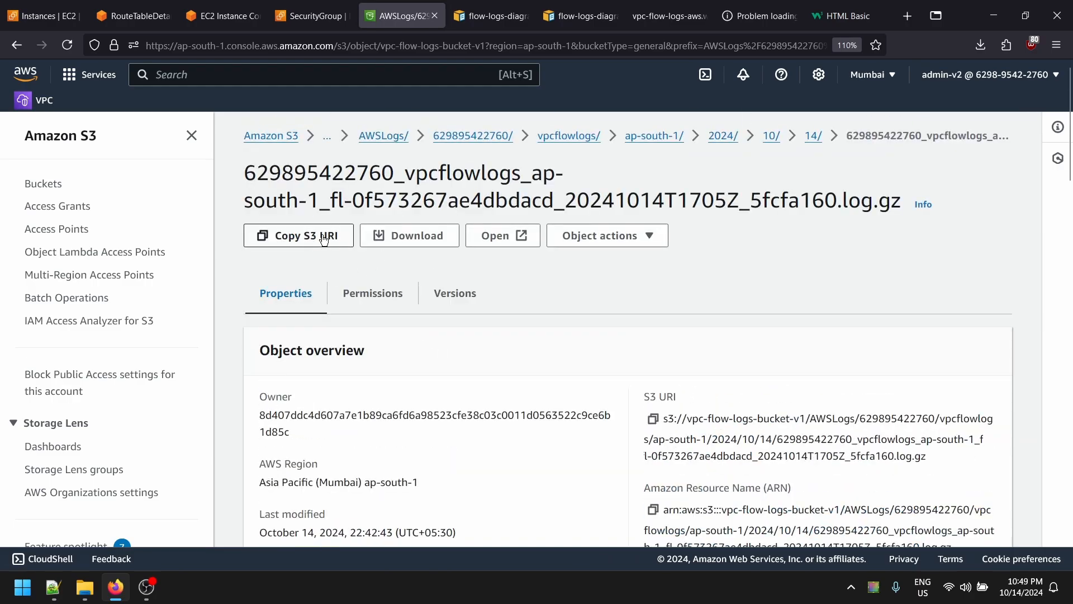
- Try opening the log file in the browser, allowing the pop-up but cancelling the download
click(520, 236)
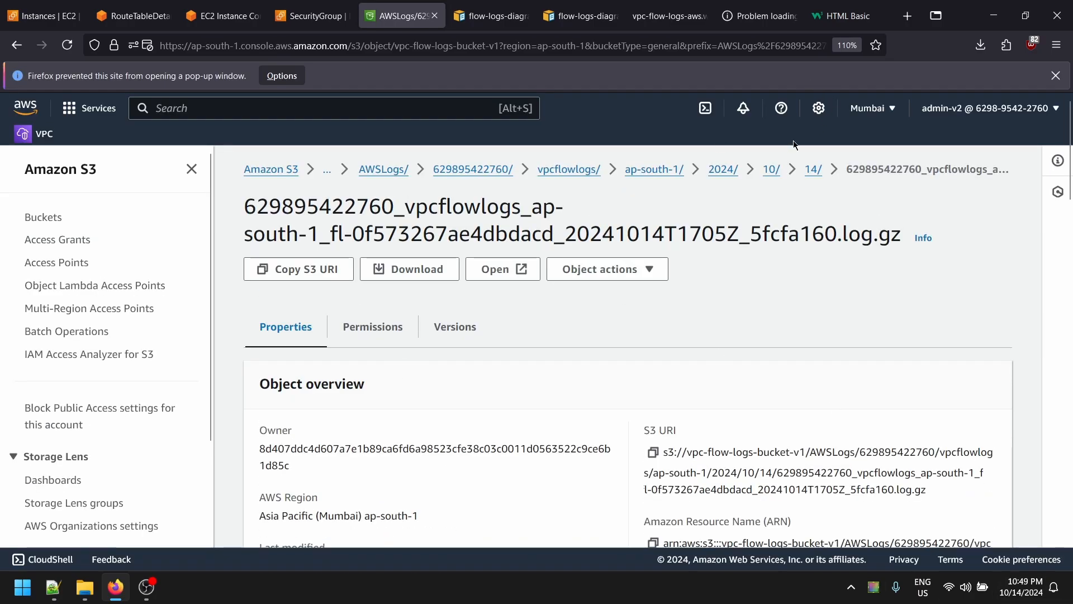
click(281, 76)
click(313, 168)
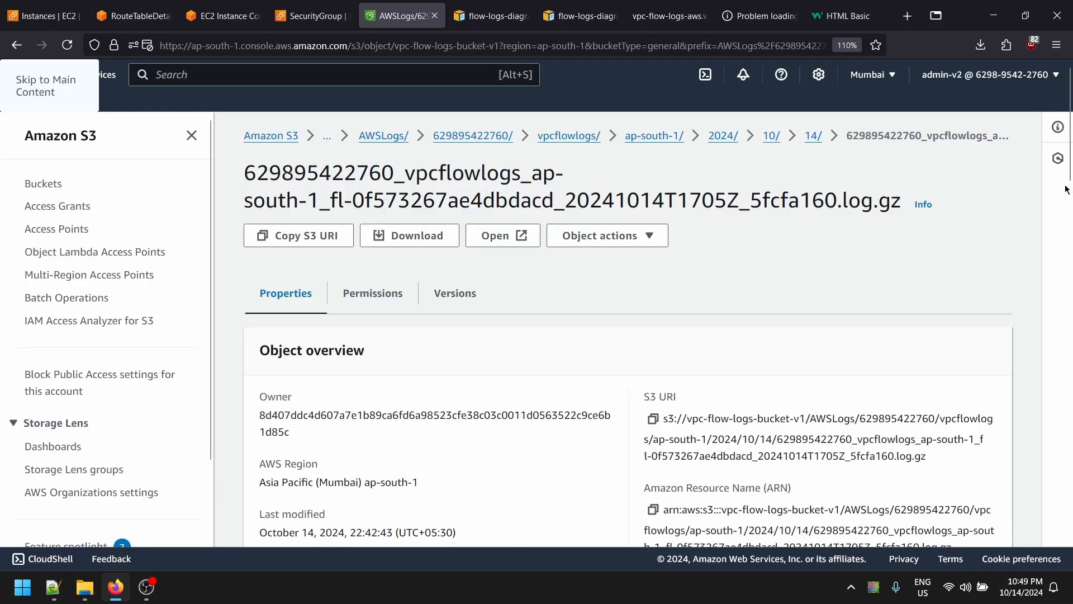
click(692, 426)
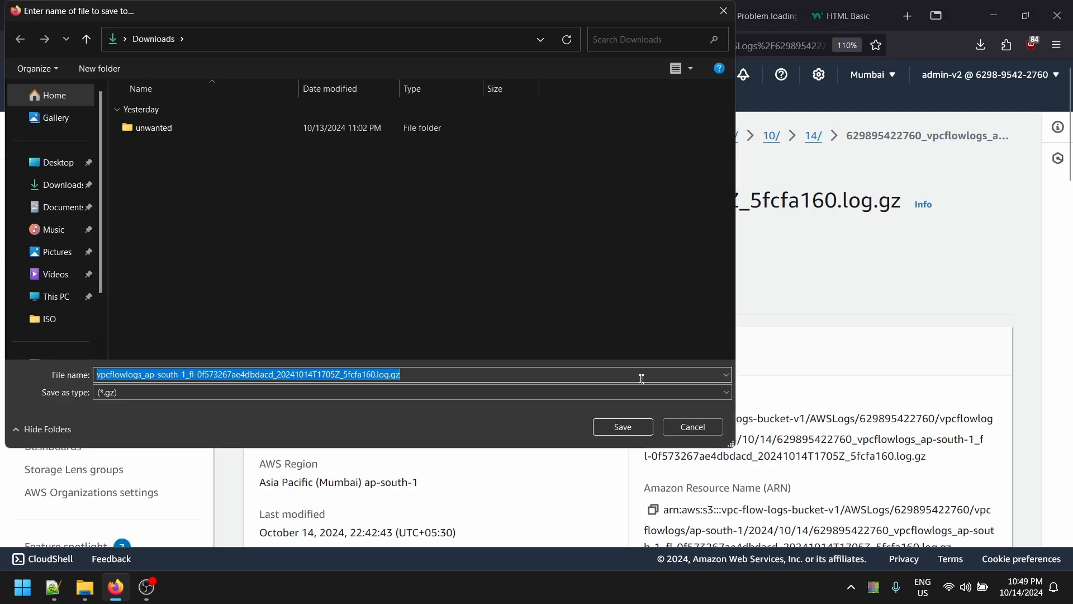
click(689, 423)
click(693, 426)
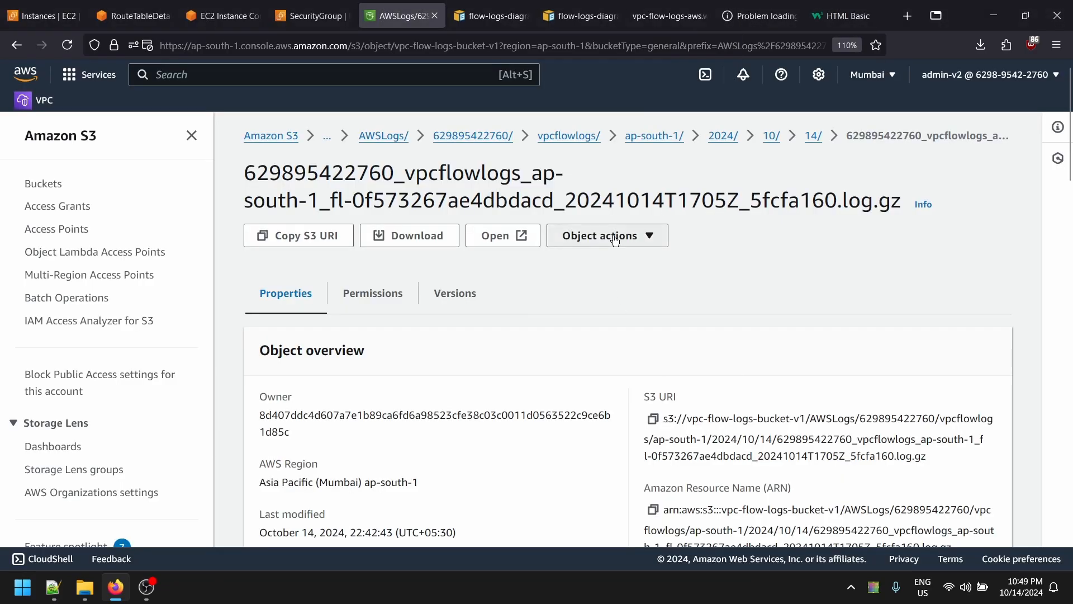
- Copy the log file's S3 URI
click(606, 236)
click(494, 358)
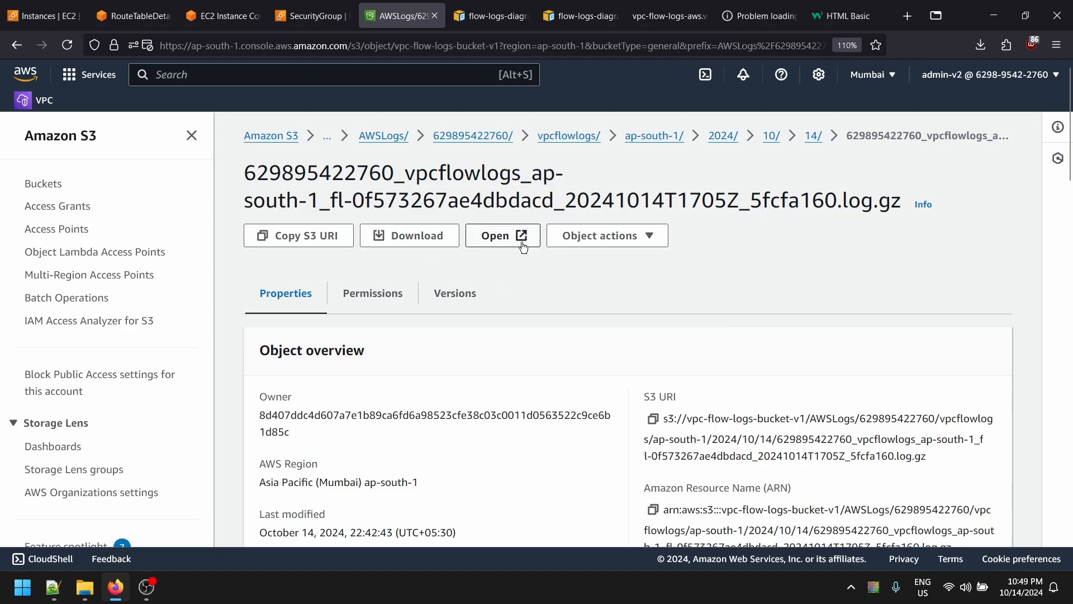
click(328, 246)
scroll(361, 281, down, 6)
scroll(364, 283, up, 5)
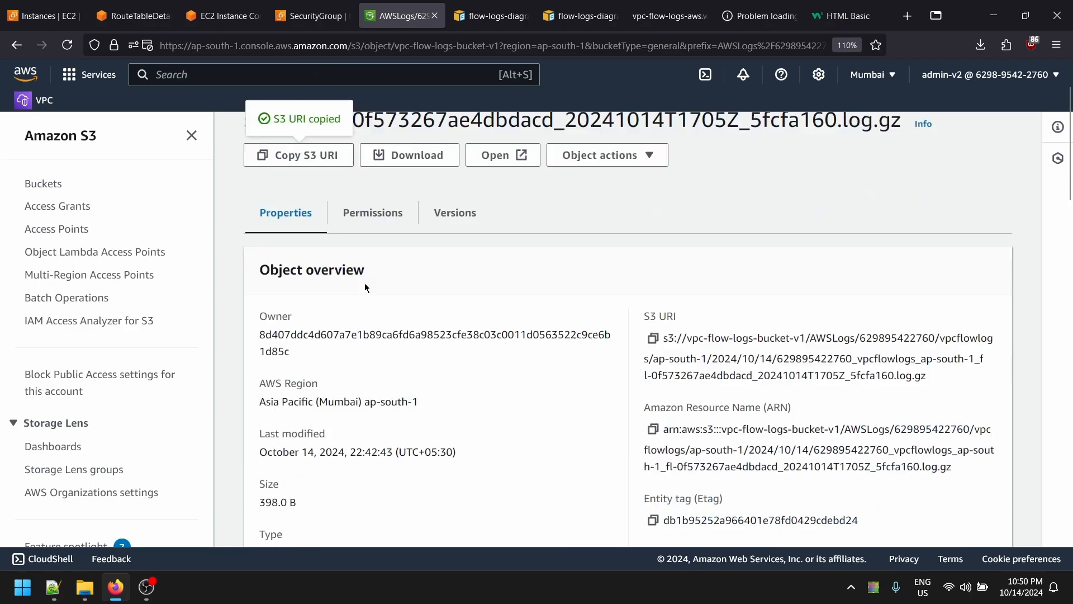
scroll(470, 334, down, 8)
scroll(282, 289, up, 6)
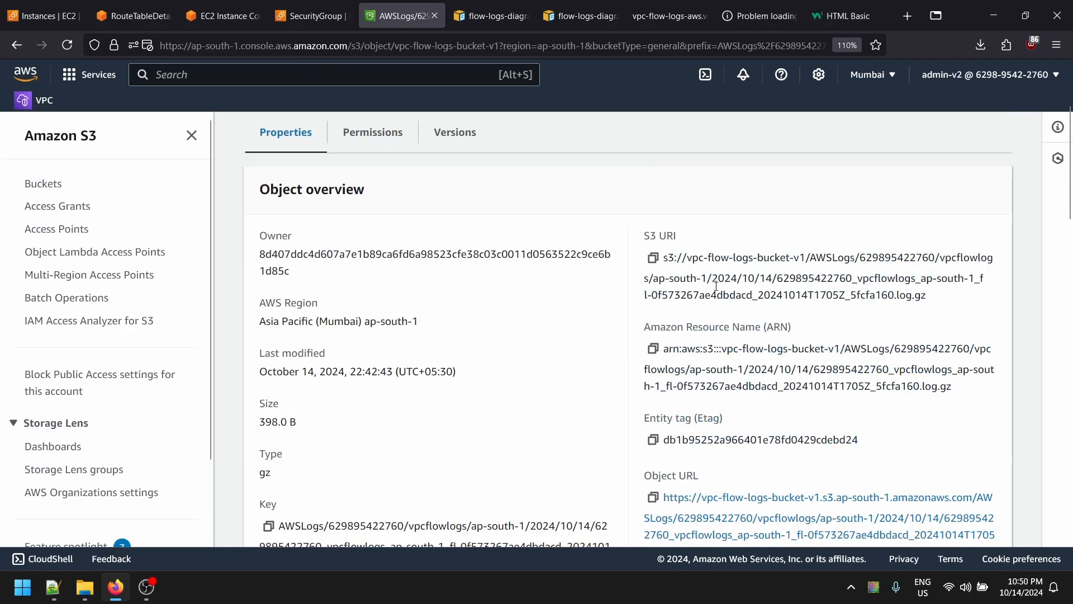
click(652, 257)
- Search the S3 URI in a new tab, then open the Object URL, which returns Access Denied
click(907, 16)
key(ctrl+v)
key(Return)
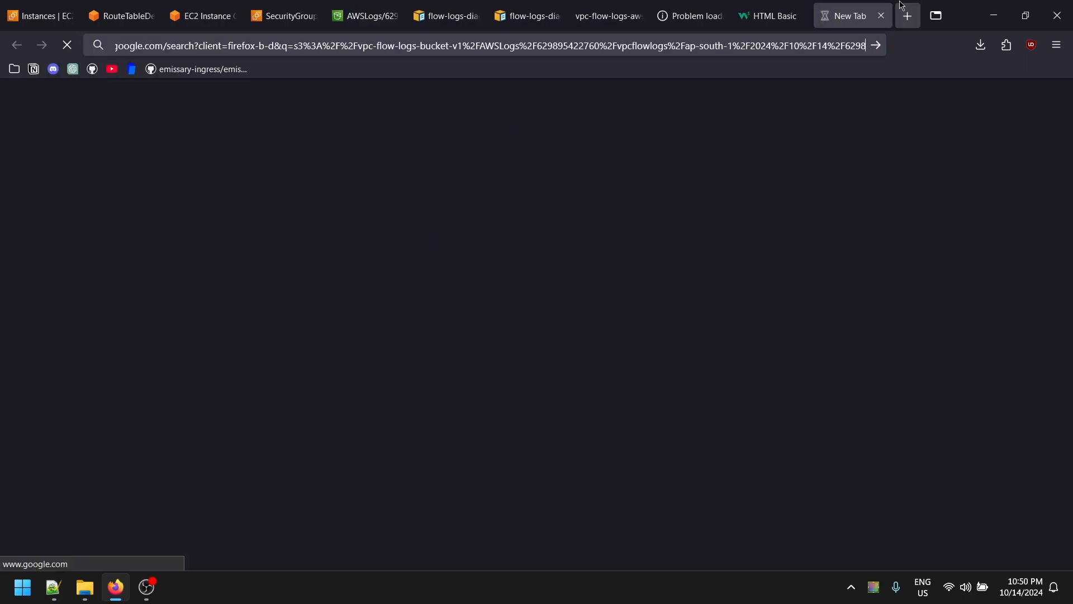
click(881, 16)
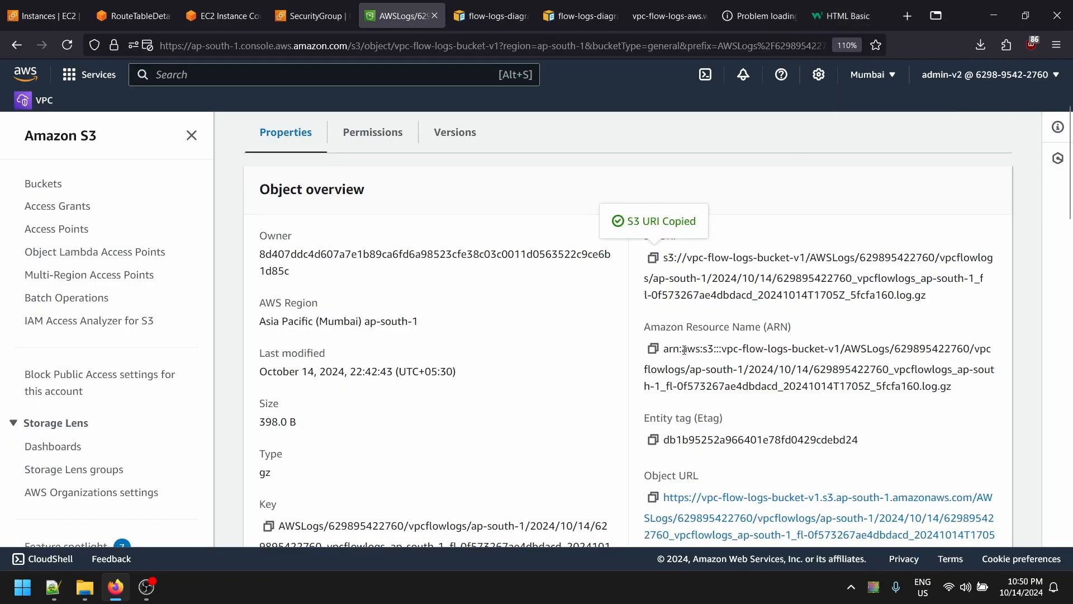
scroll(673, 361, down, 2)
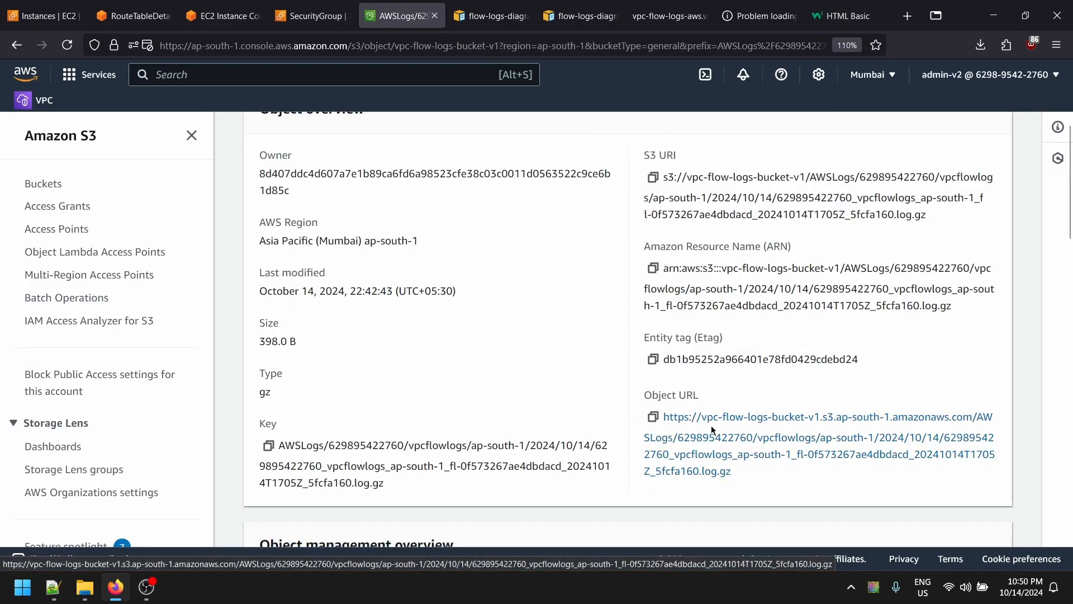
click(768, 429)
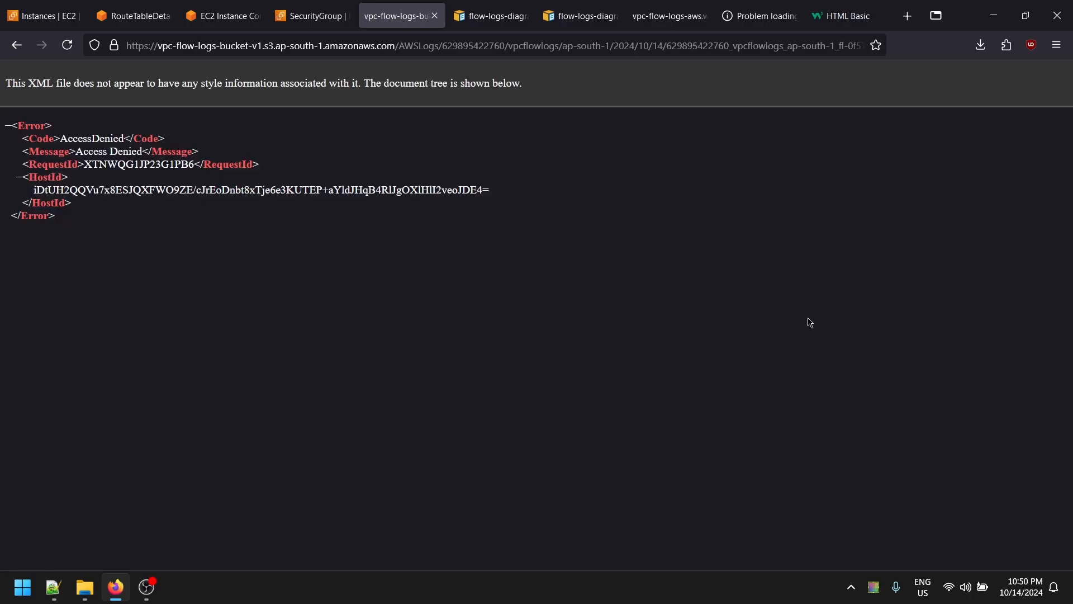
middle_click(387, 6)
- Open the S3 service through a 'buc' console search
click(272, 7)
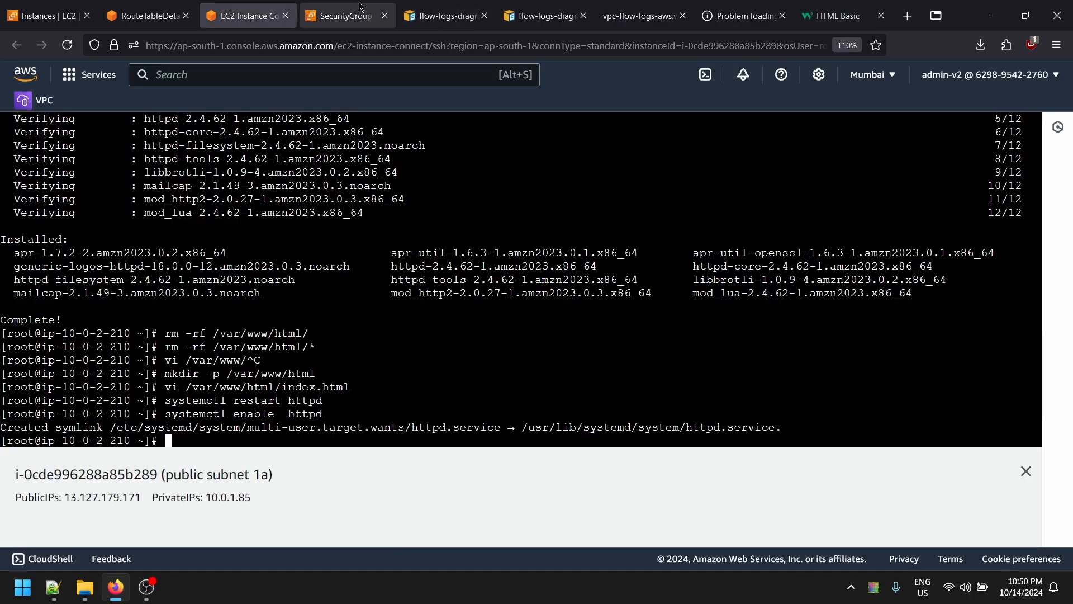
click(360, 8)
click(763, 11)
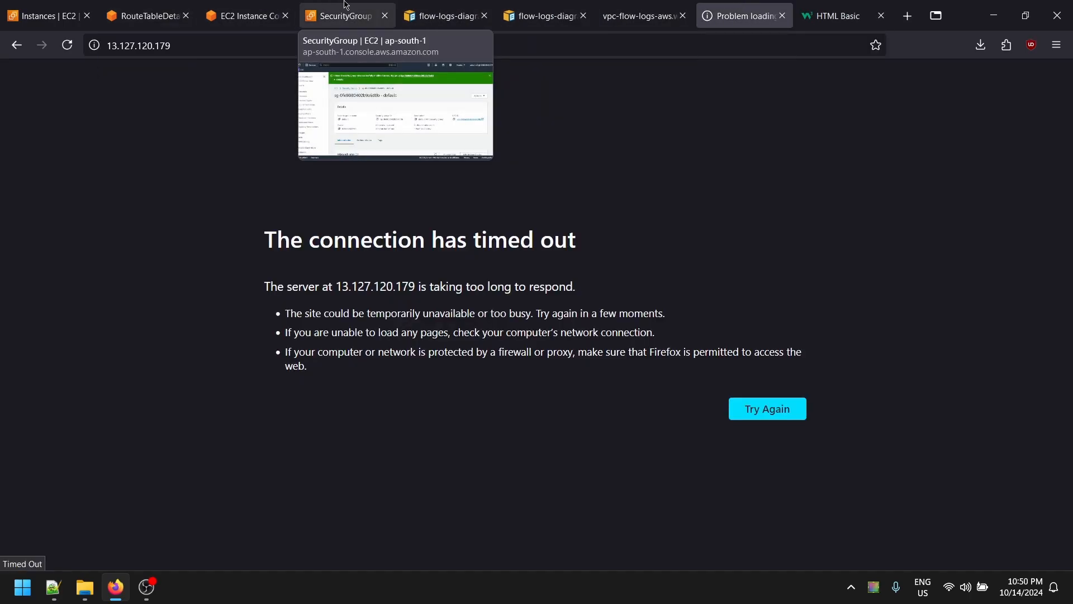
click(289, 5)
click(145, 12)
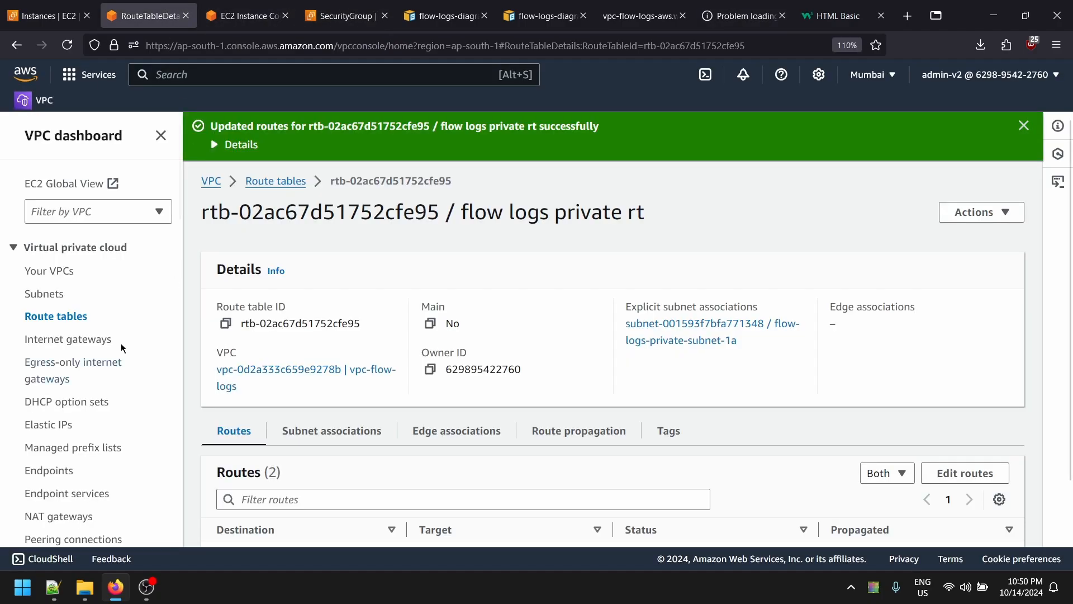
click(168, 77)
text(up)
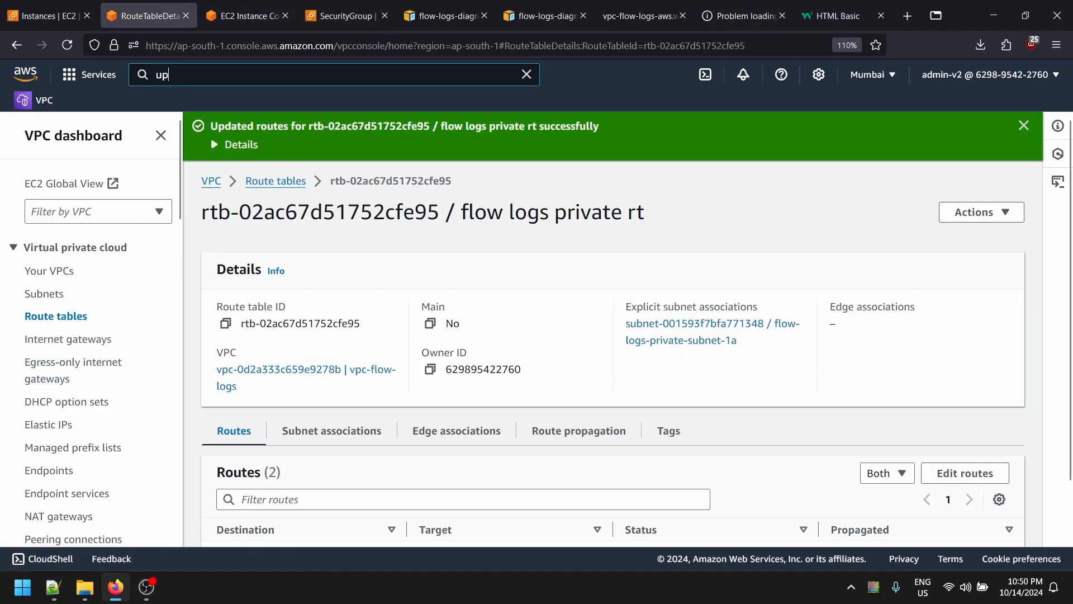
key(BackSpace)
key(BackSpace)
text(buc)
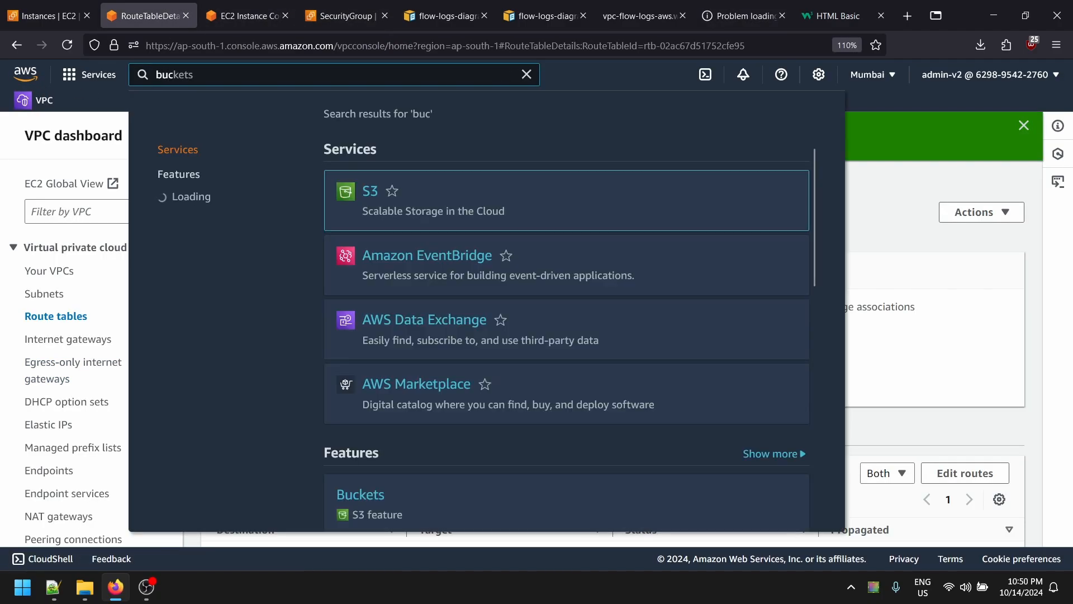
key(Return)
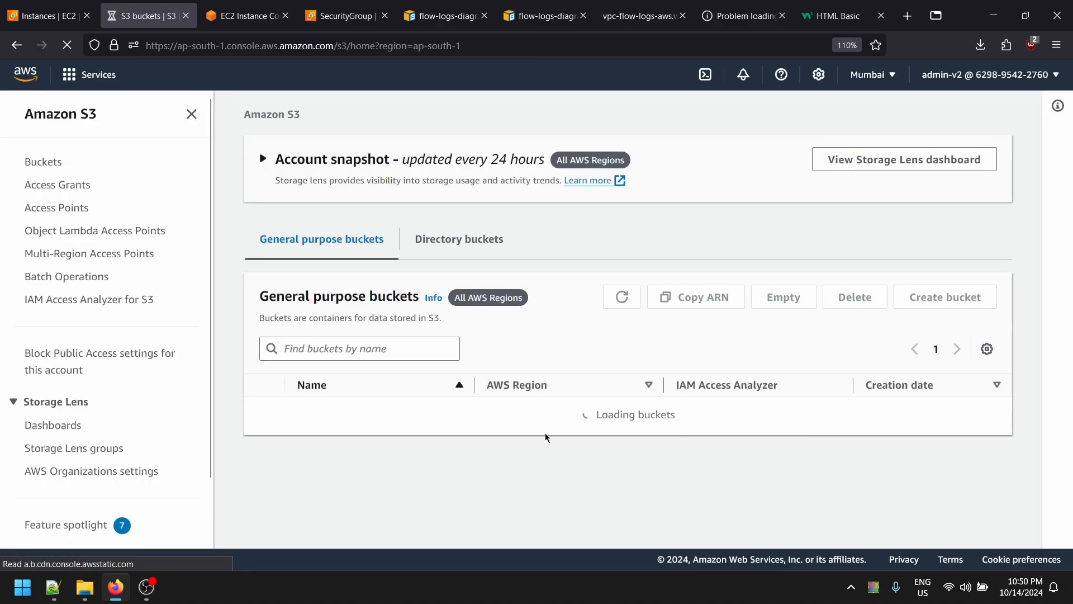
- Browse vpc-flow-logs-bucket-v1 through AWSLogs/vpcflowlogs/ap-south-1 down to the 2024/10/14 folder
click(354, 441)
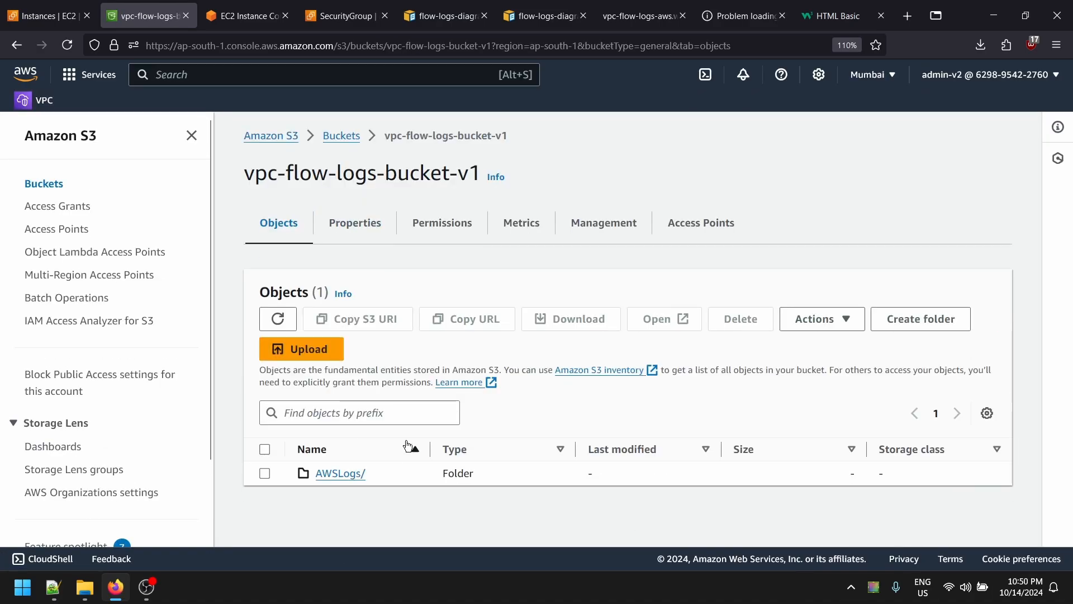
click(335, 474)
click(349, 481)
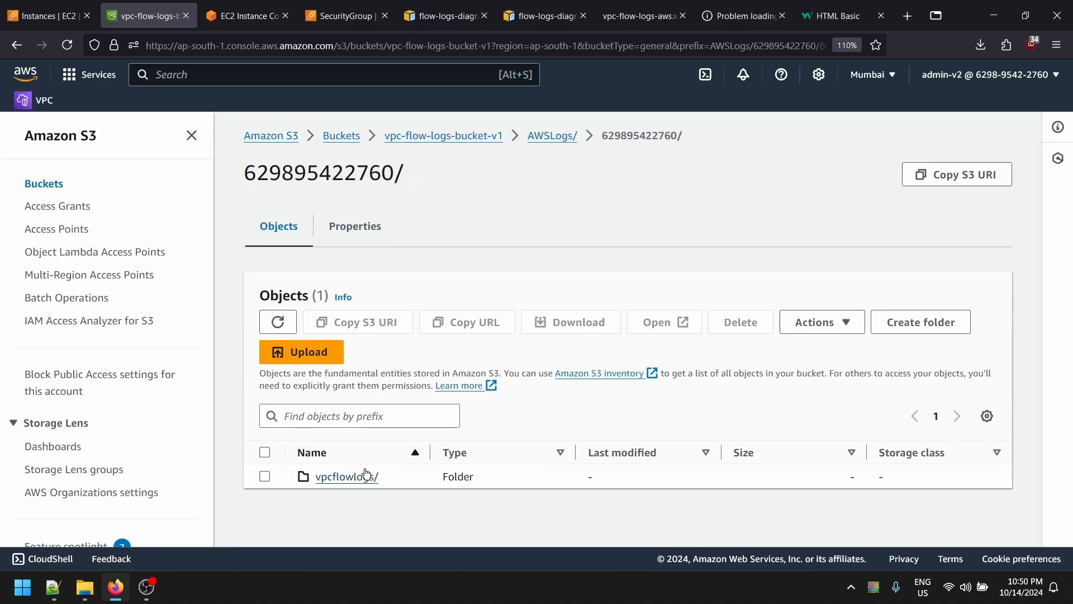
click(337, 476)
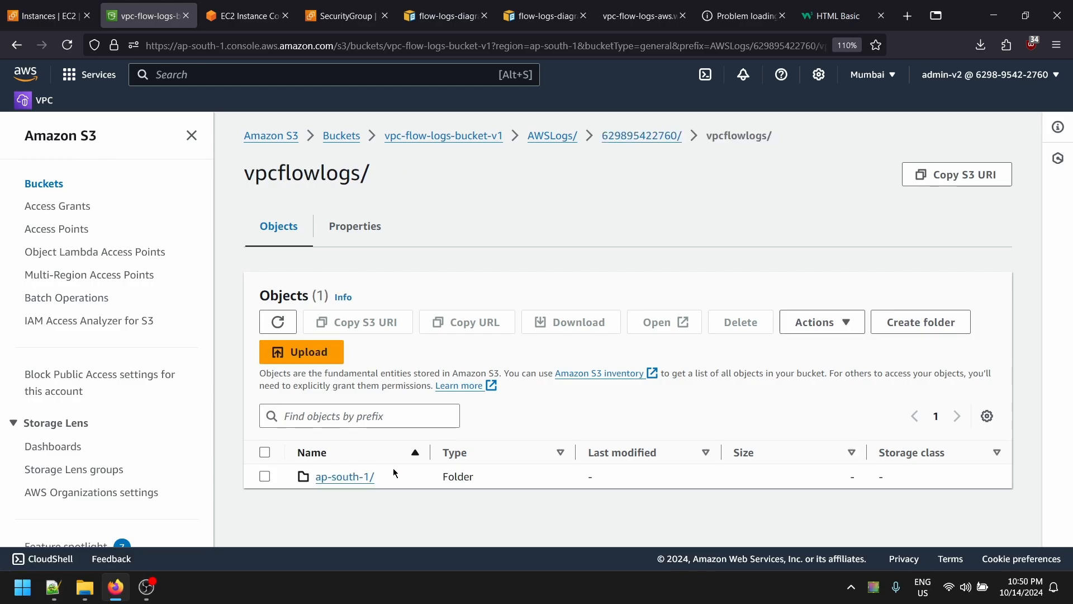
click(338, 476)
click(321, 476)
click(327, 484)
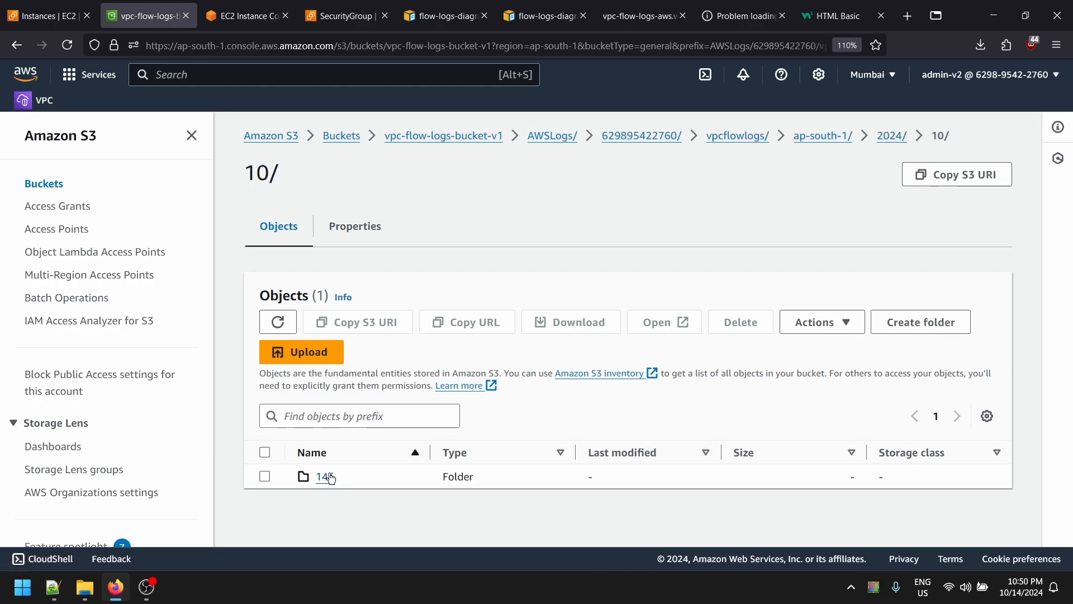
click(324, 476)
scroll(418, 488, down, 5)
scroll(439, 444, up, 5)
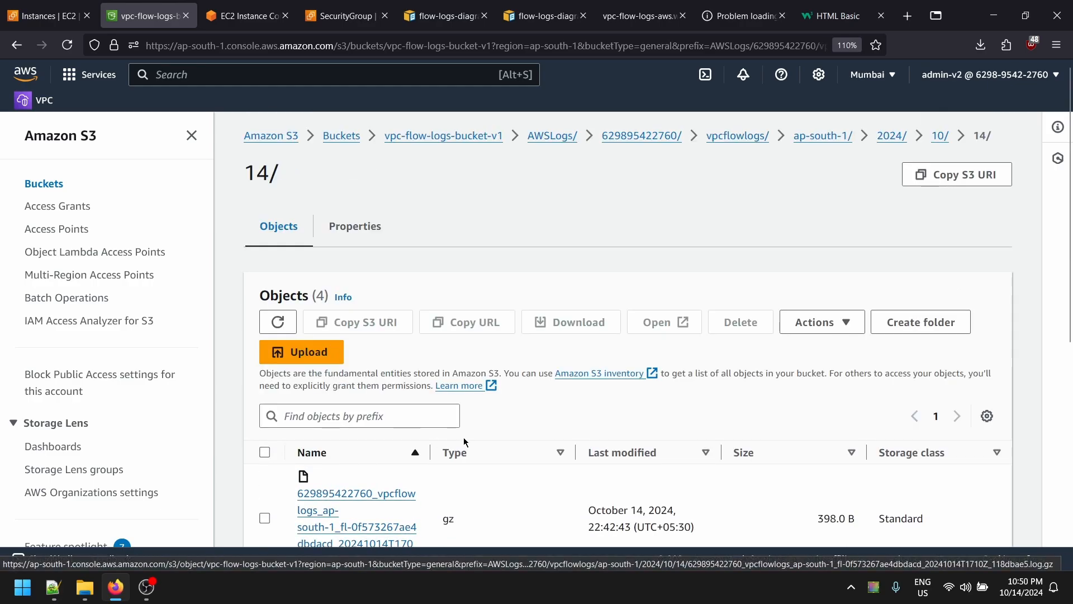
scroll(447, 433, down, 5)
scroll(369, 391, up, 4)
scroll(386, 428, down, 1)
- Download the first flow-log object to Downloads and show it in its folder
click(364, 425)
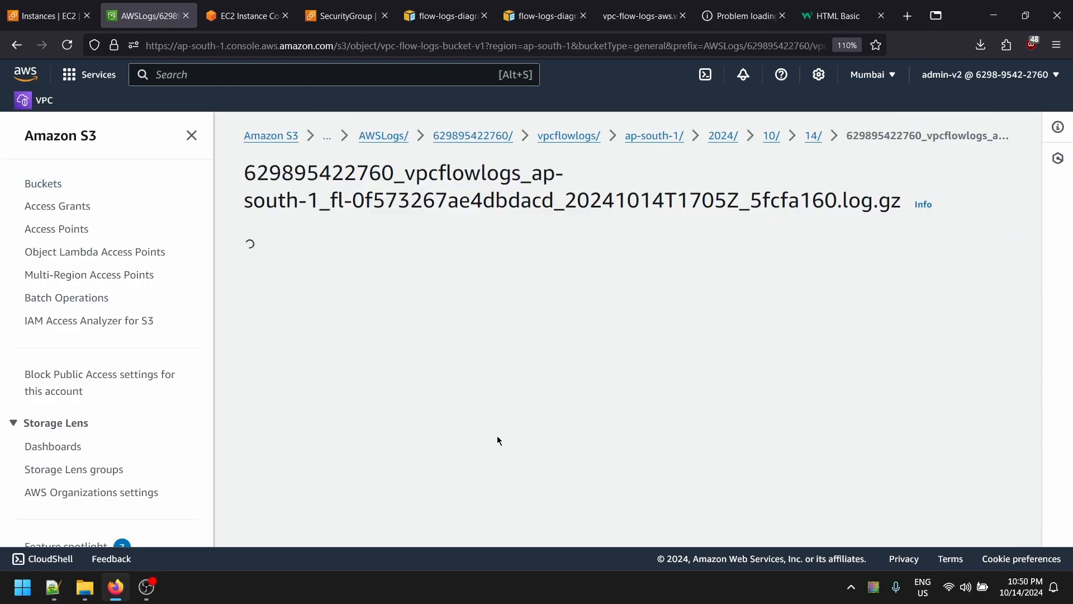
scroll(494, 442, down, 10)
scroll(488, 451, down, 1)
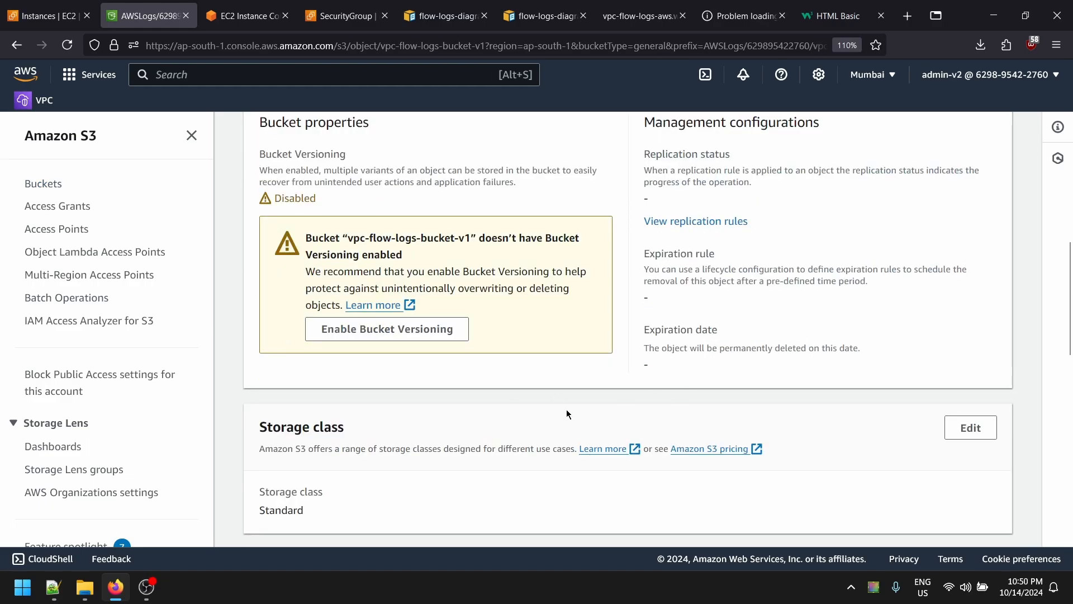
scroll(649, 367, down, 6)
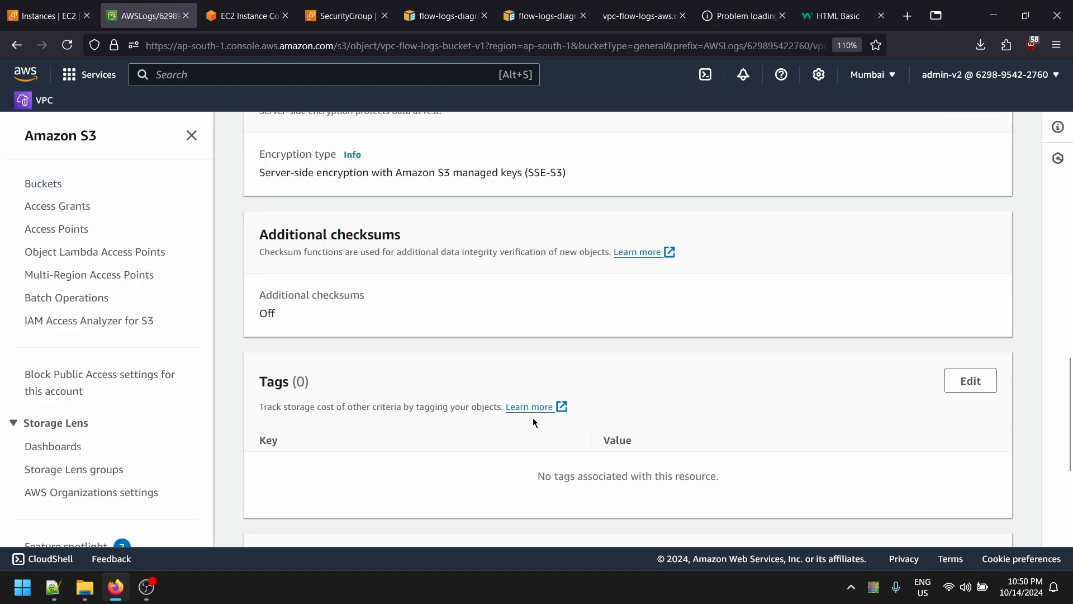
scroll(531, 417, up, 11)
scroll(350, 319, up, 3)
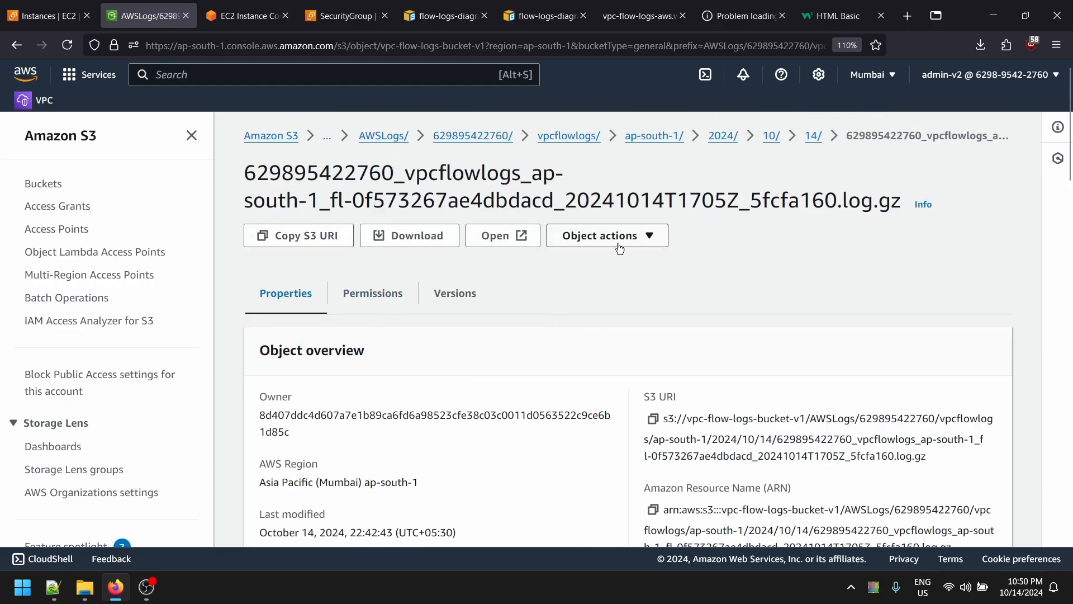
click(472, 235)
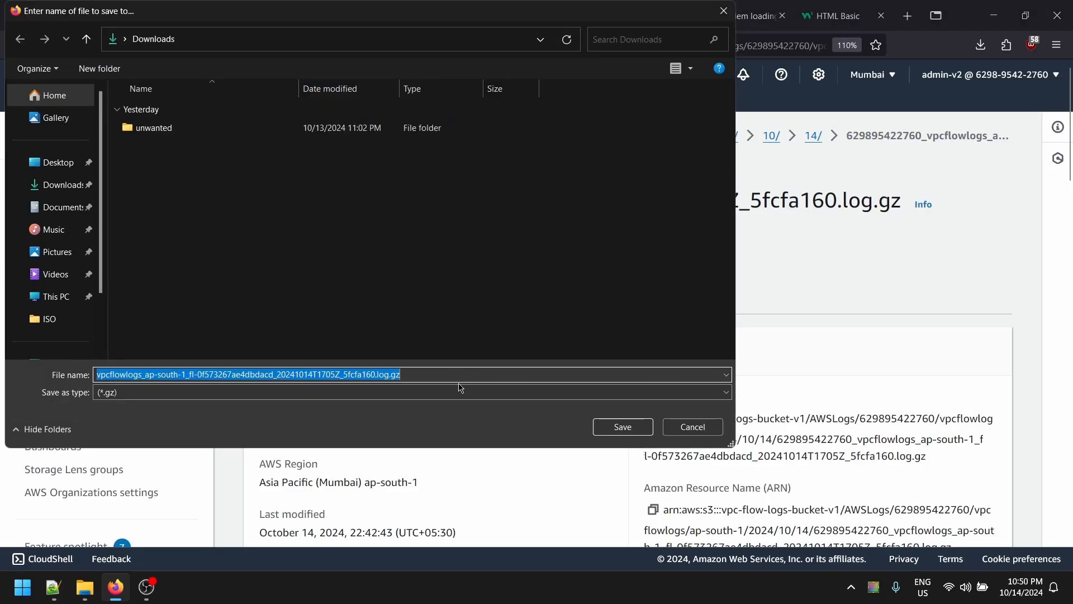
click(618, 427)
click(980, 44)
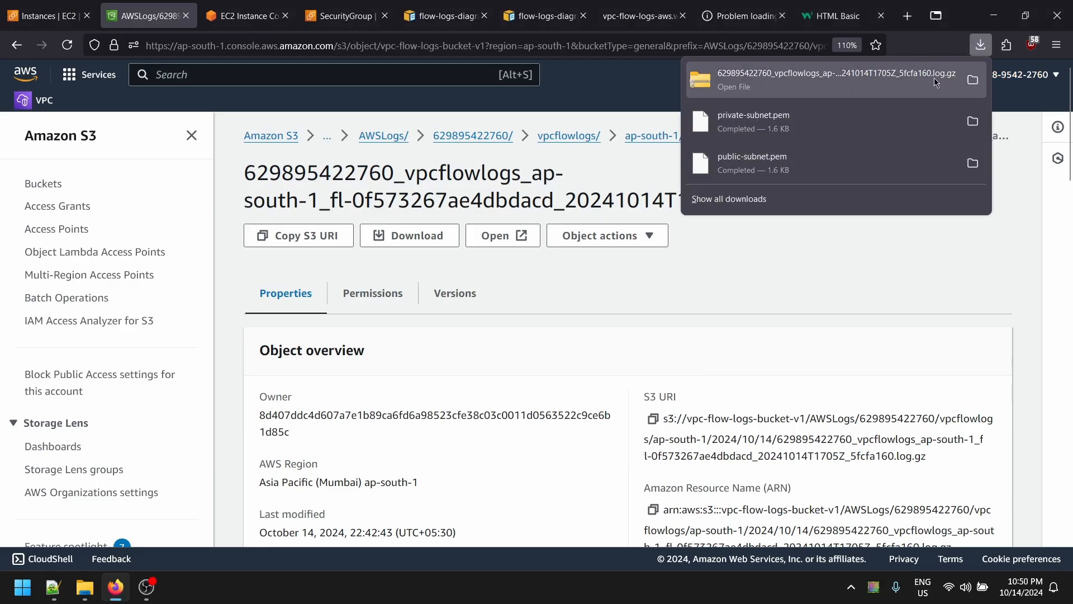
click(976, 83)
- Open the log inside the .gz archive in Notepad at 120% zoom and select the first records
double_click(214, 191)
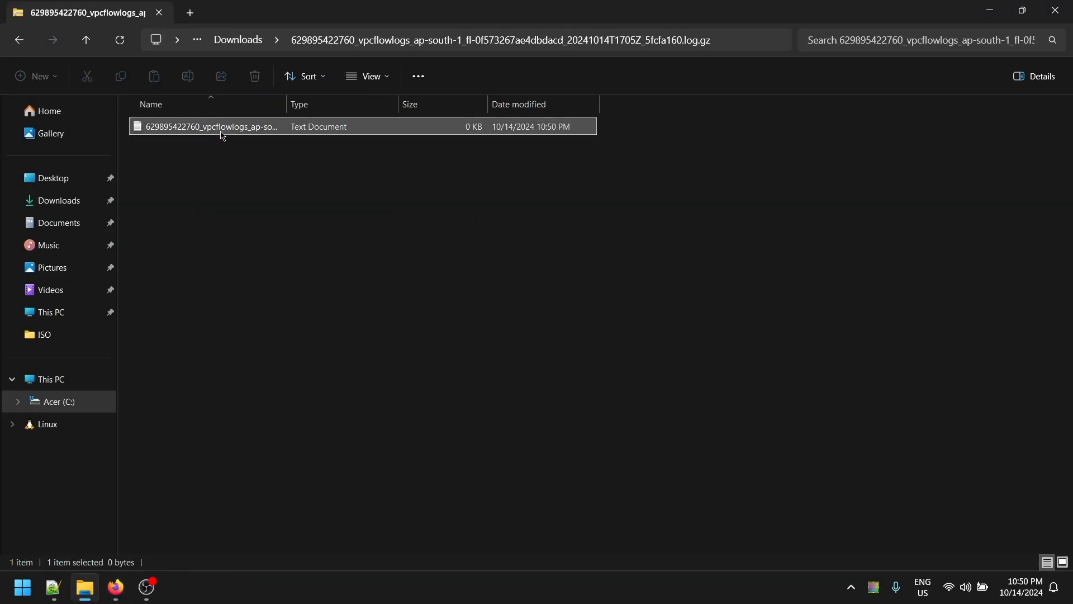
key(ctrl+plus)
key(ctrl+plus)
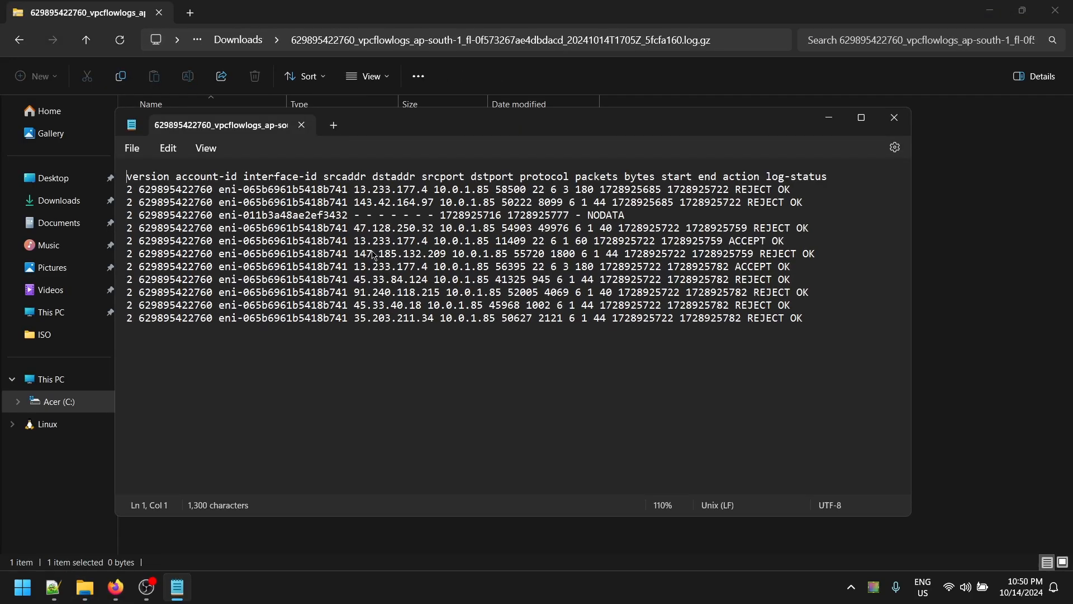
drag(223, 179, 387, 265)
click(387, 265)
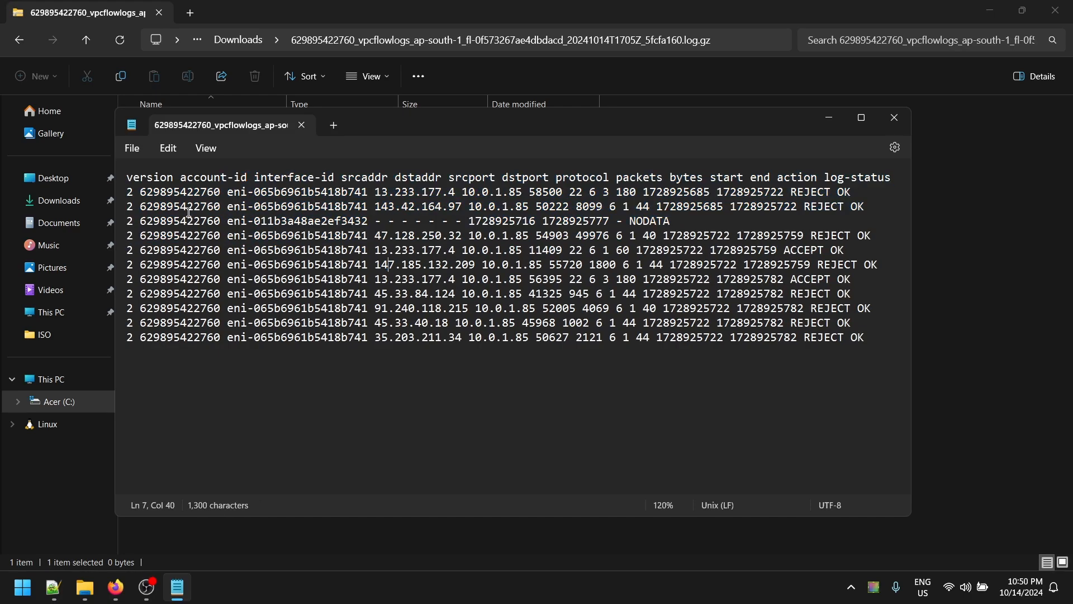
- Highlight a record's account-id, REJECT action, timestamp, and port/protocol fields
drag(147, 196, 855, 193)
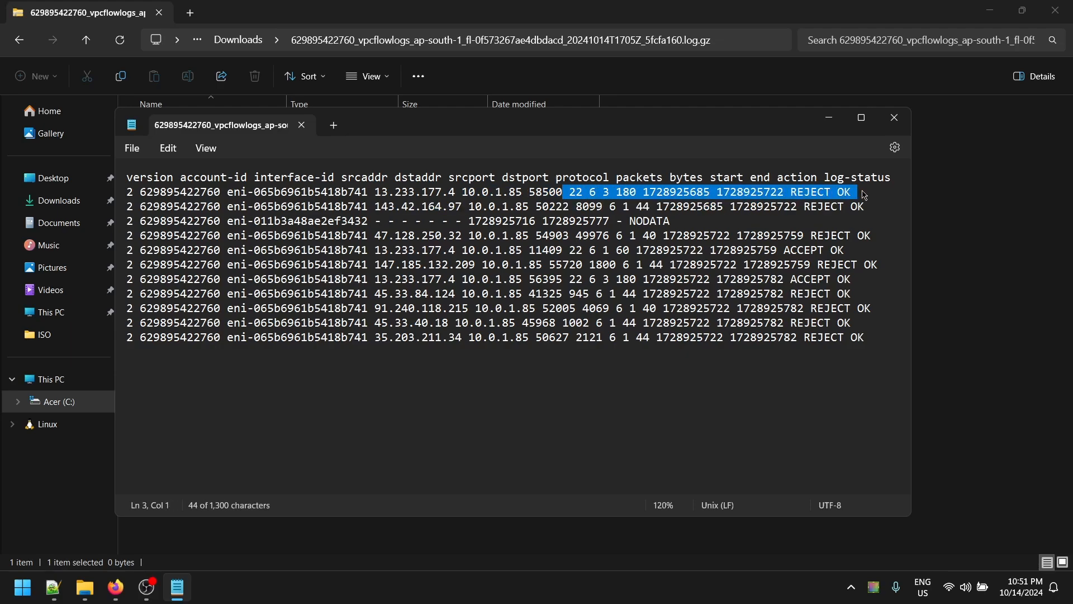
key(Right)
drag(784, 193, 838, 199)
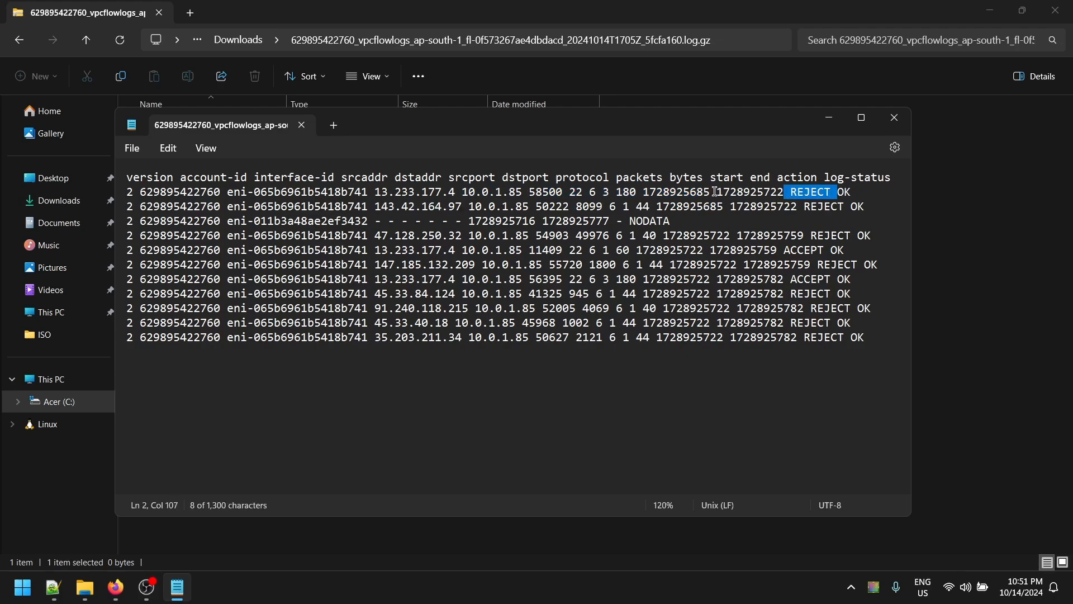
drag(643, 192, 781, 193)
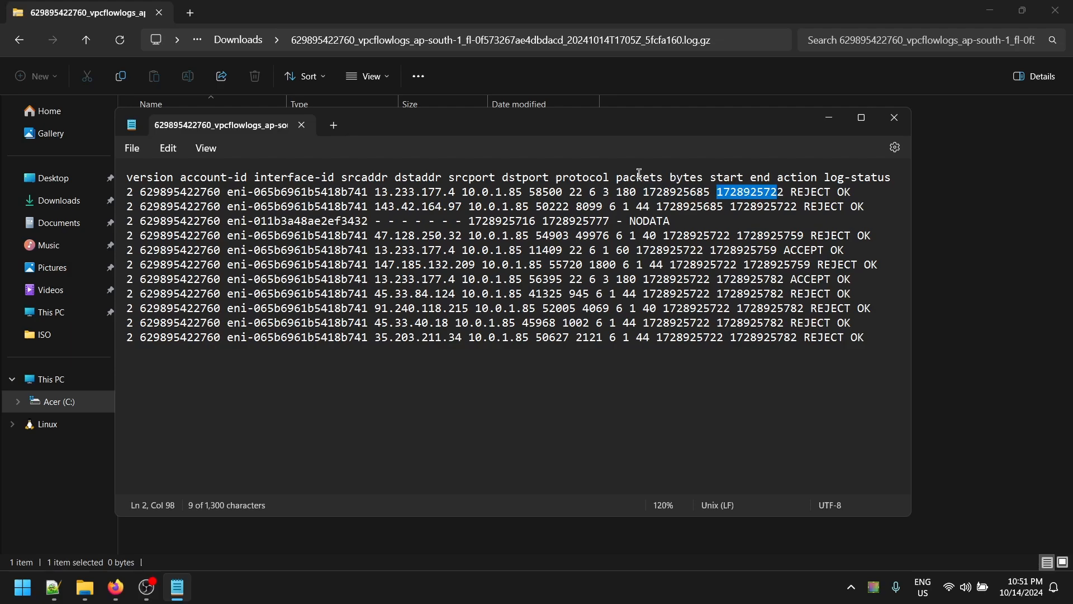
drag(561, 192, 605, 195)
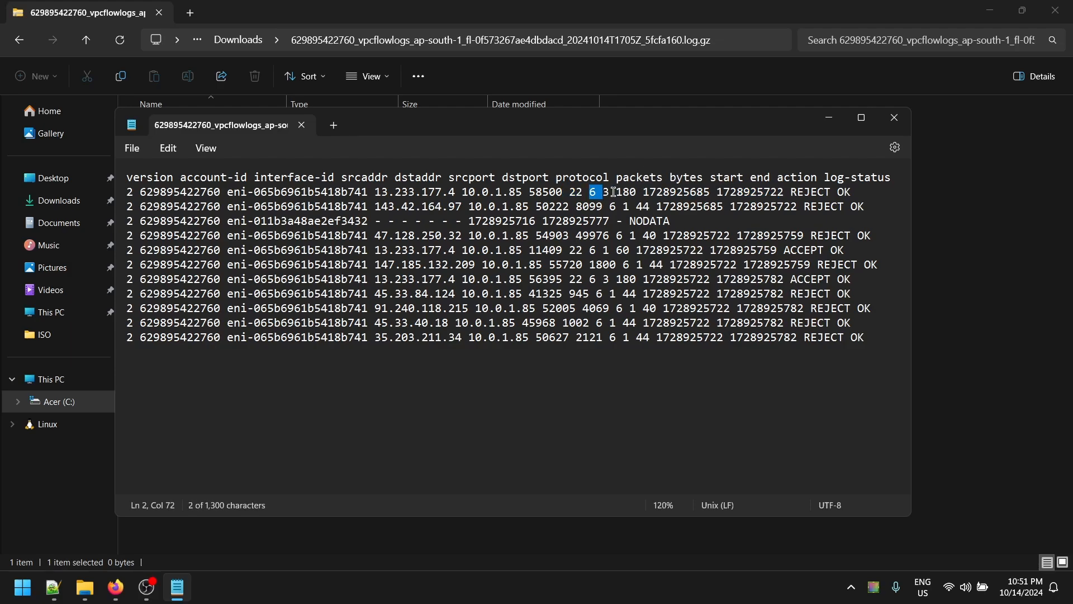
- Select the remaining log records from line 2 onward, then close Notepad
drag(286, 177, 114, 188)
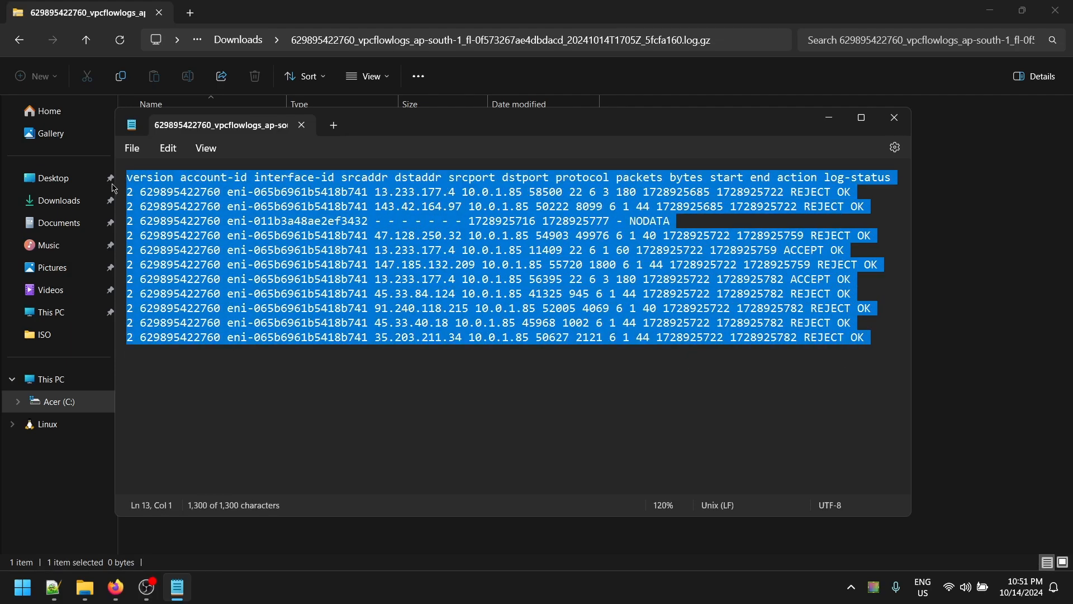
drag(799, 403, 140, 149)
click(686, 358)
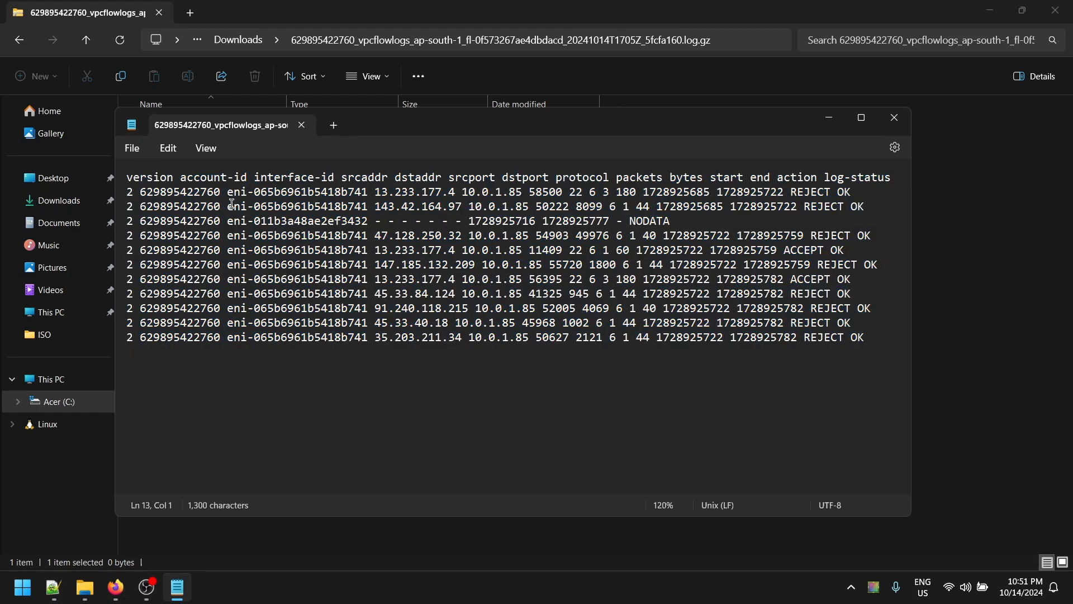
drag(231, 196, 678, 355)
click(678, 354)
click(894, 117)
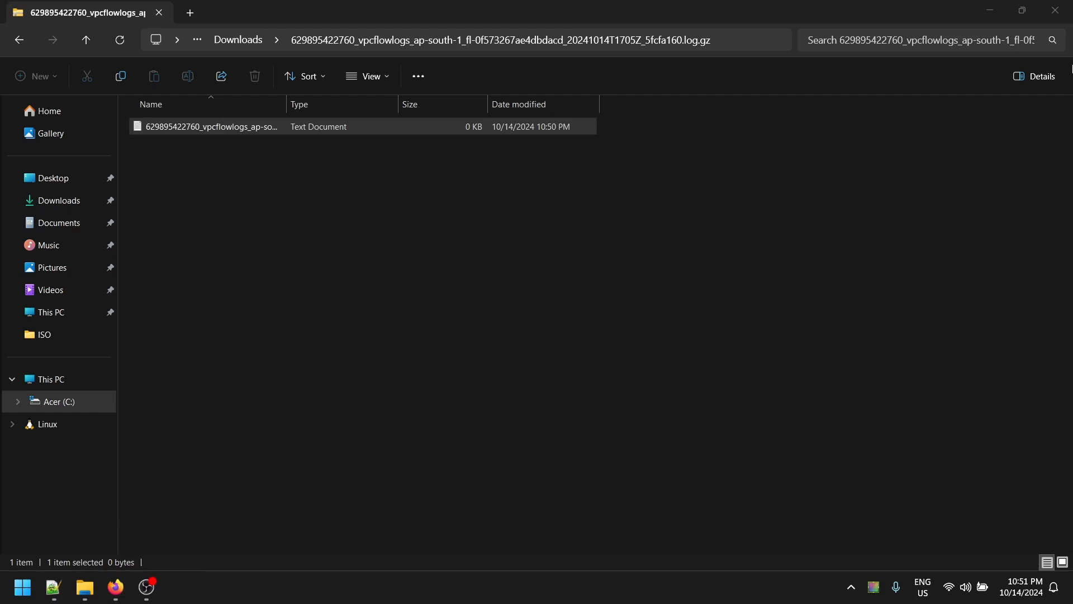
- Close File Explorer and return to the EC2 instances list tab
click(1055, 10)
scroll(472, 277, down, 1)
scroll(536, 213, up, 1)
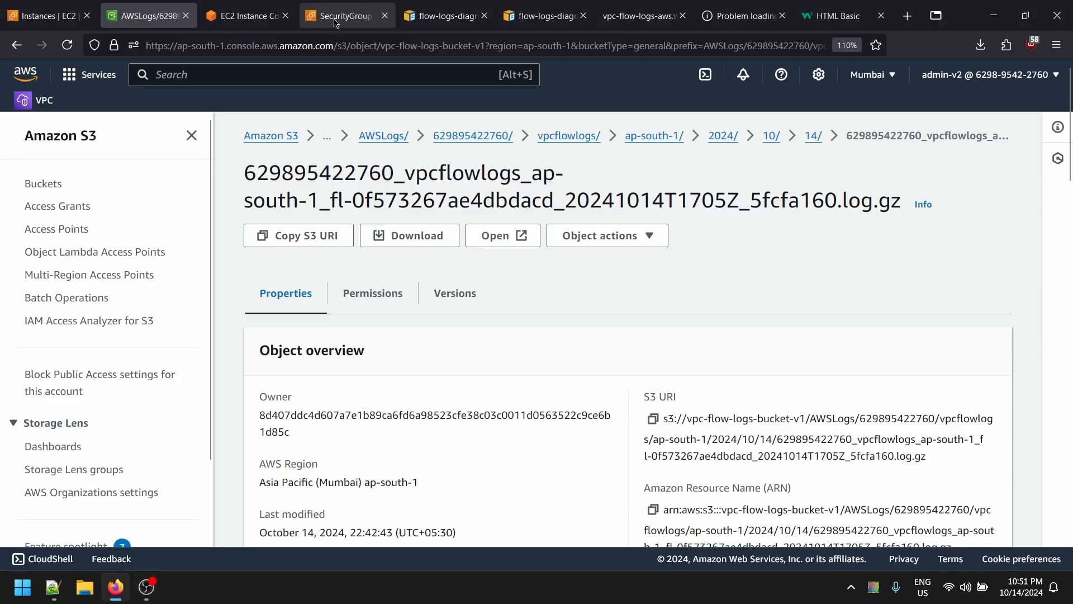
click(345, 16)
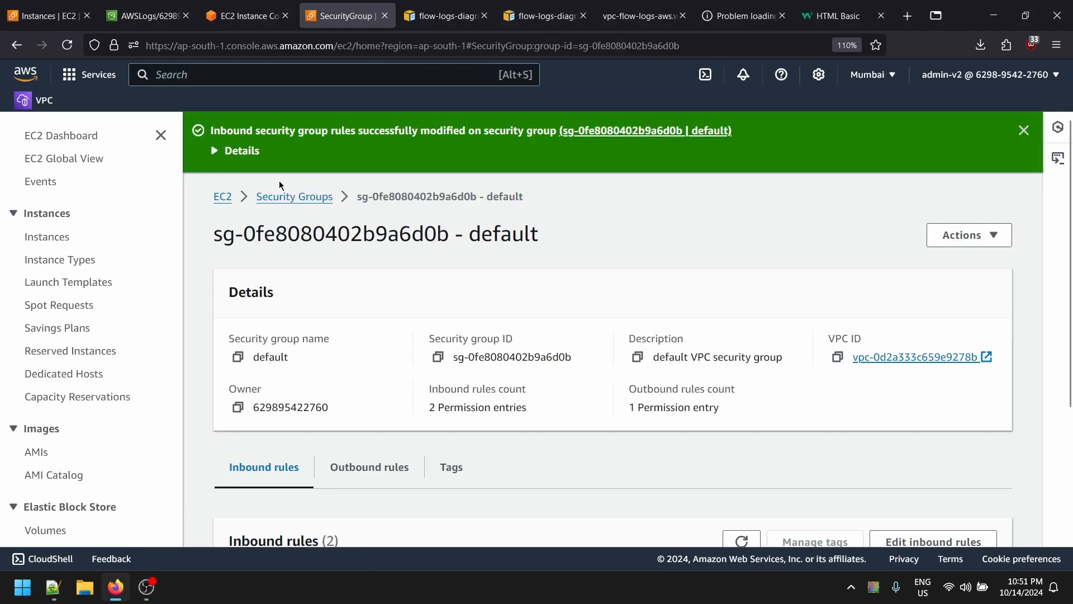
click(246, 16)
click(45, 16)
click(146, 16)
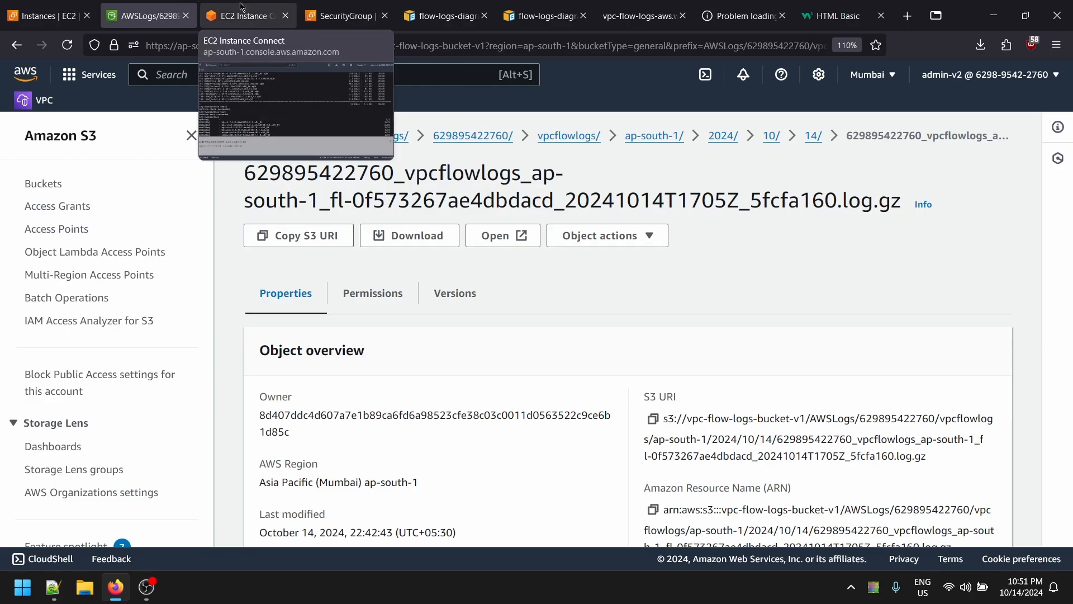
click(246, 15)
click(344, 16)
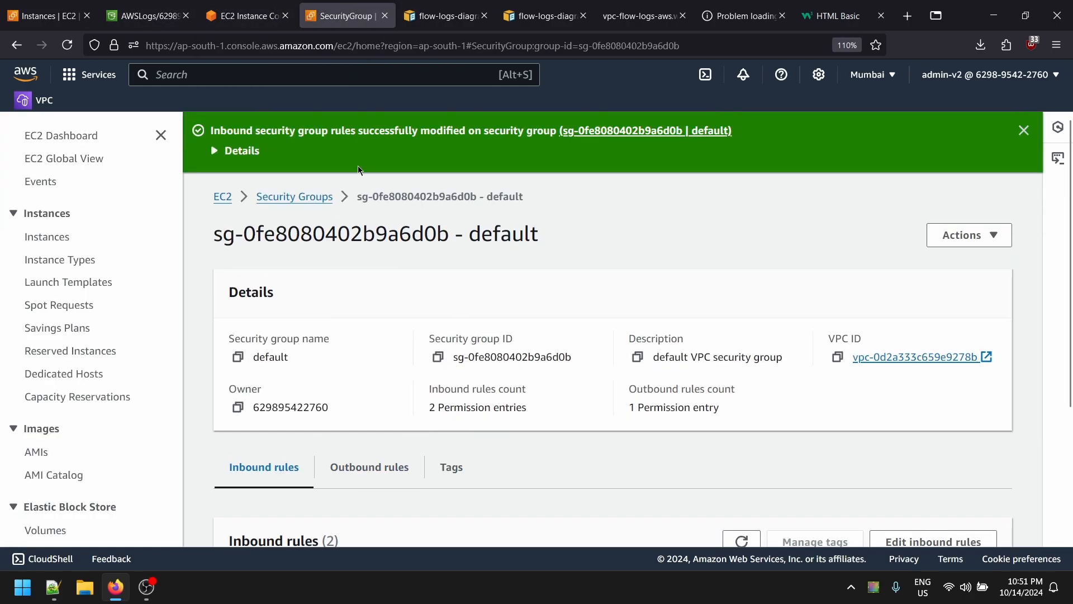
click(442, 16)
click(145, 15)
click(246, 16)
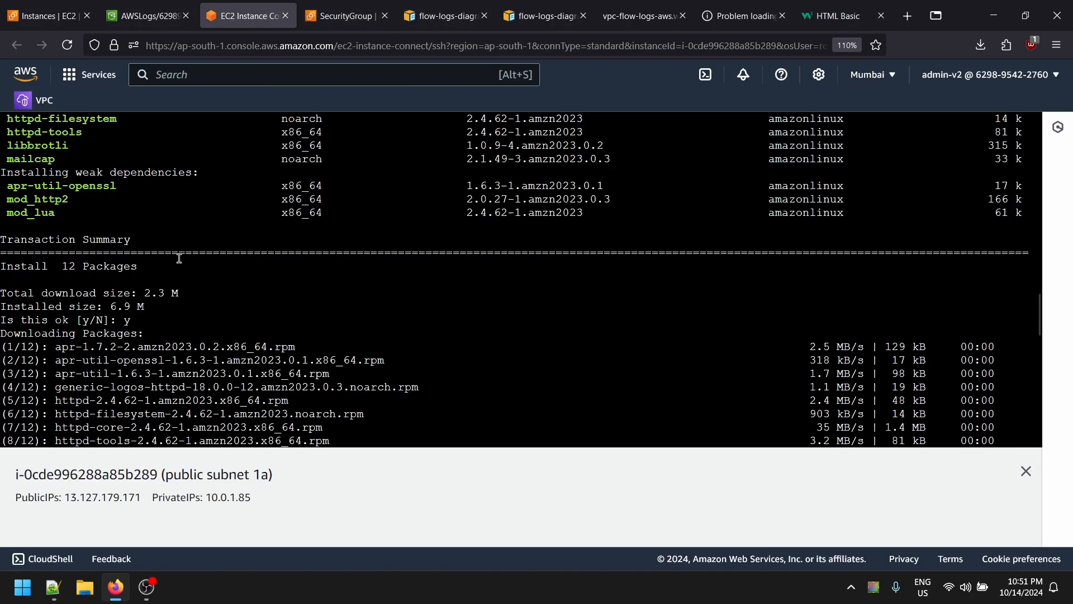
click(145, 16)
click(56, 15)
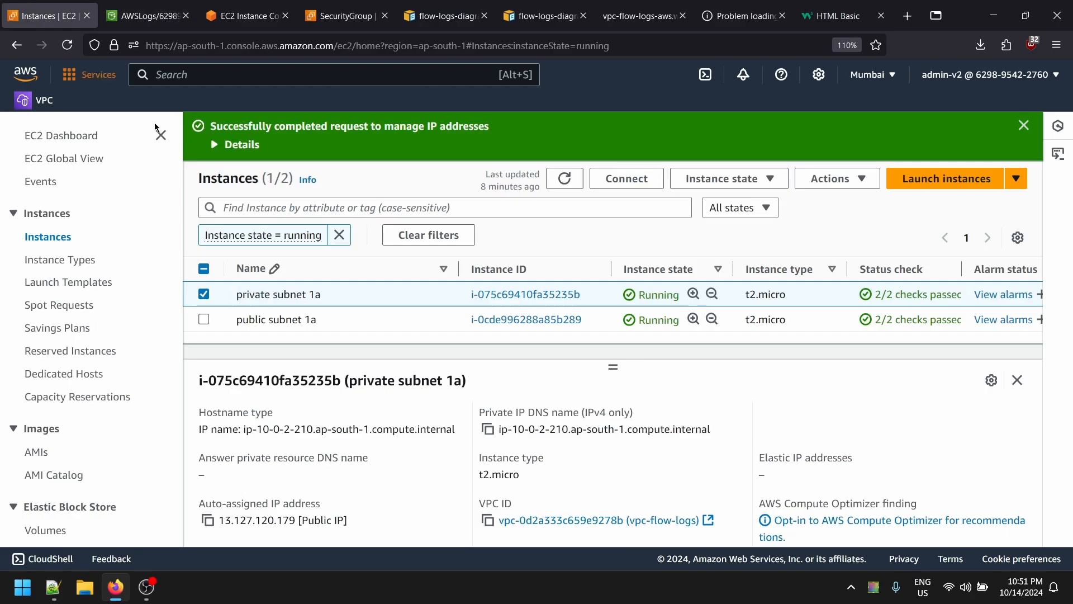
- Select only the public subnet 1a instance and open its Connect page
scroll(513, 236, up, 1)
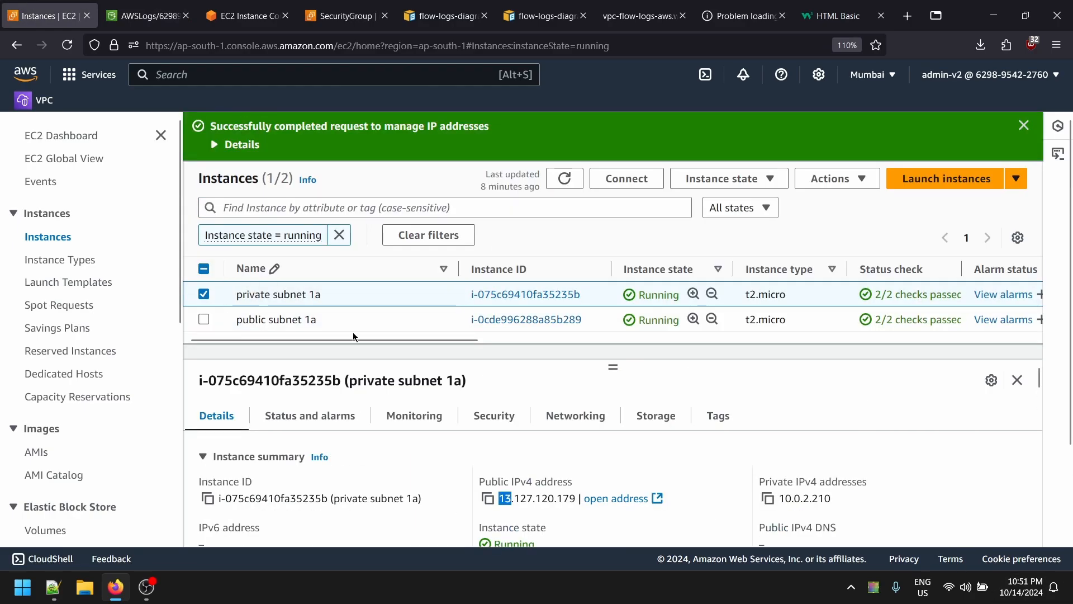
click(224, 314)
click(224, 315)
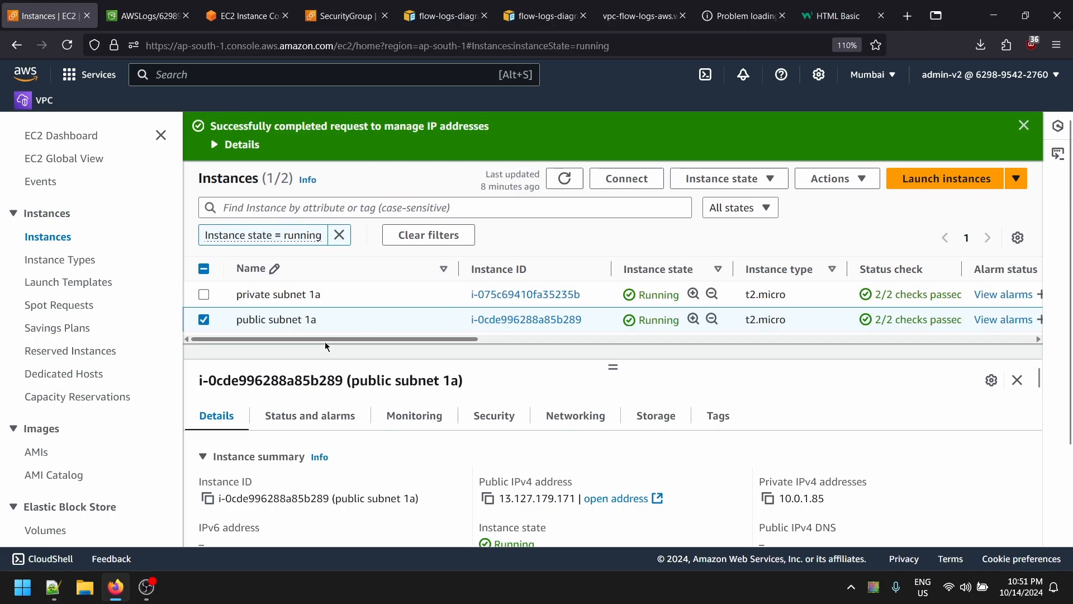
click(628, 176)
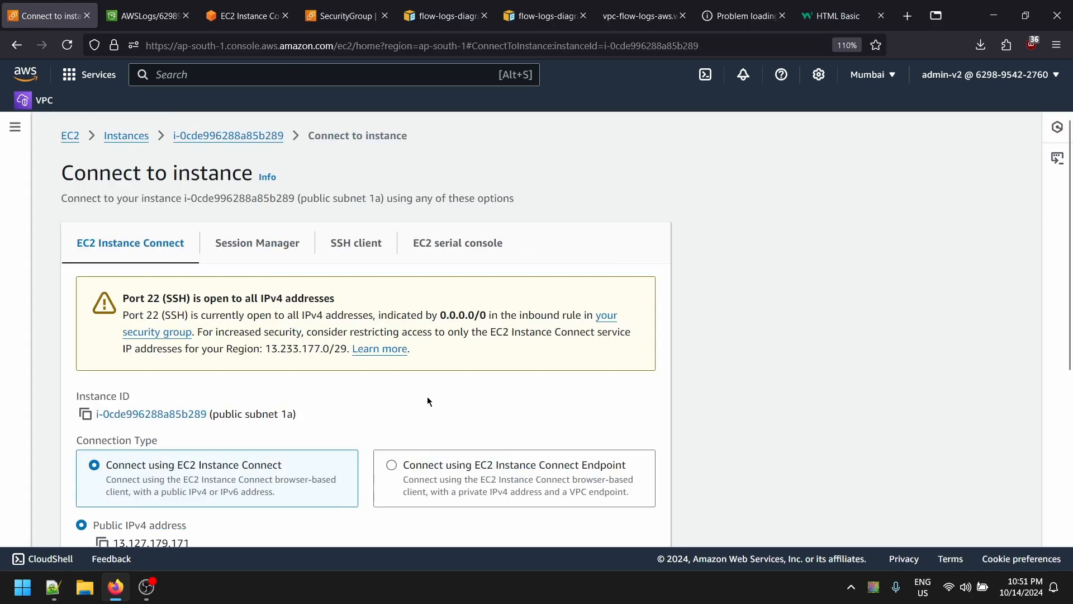
- Start an EC2 Instance Connect session on the public instance
scroll(146, 417, down, 5)
click(628, 519)
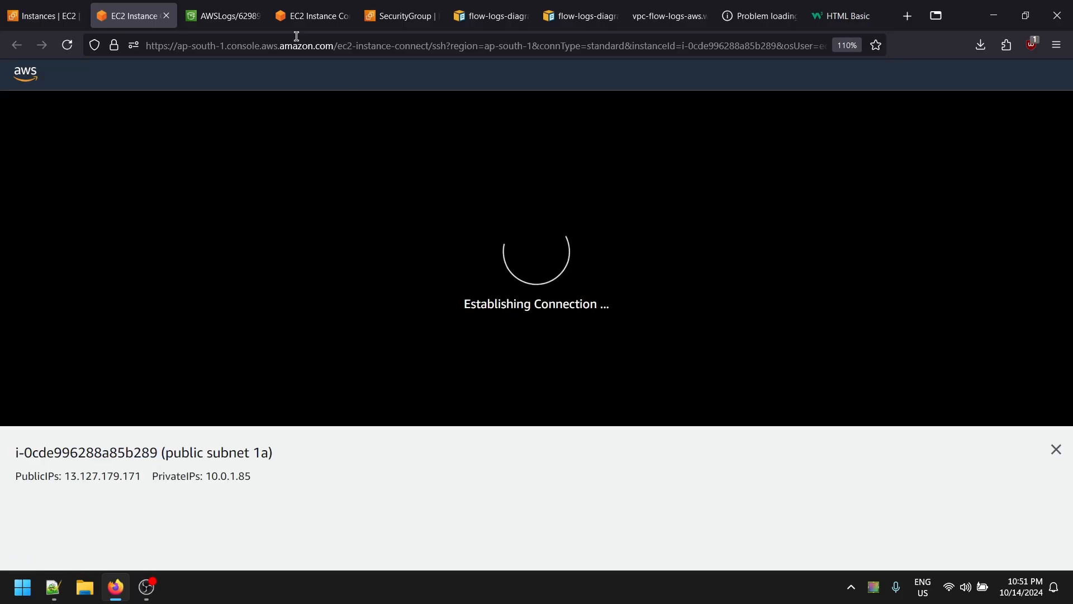
click(222, 16)
click(312, 15)
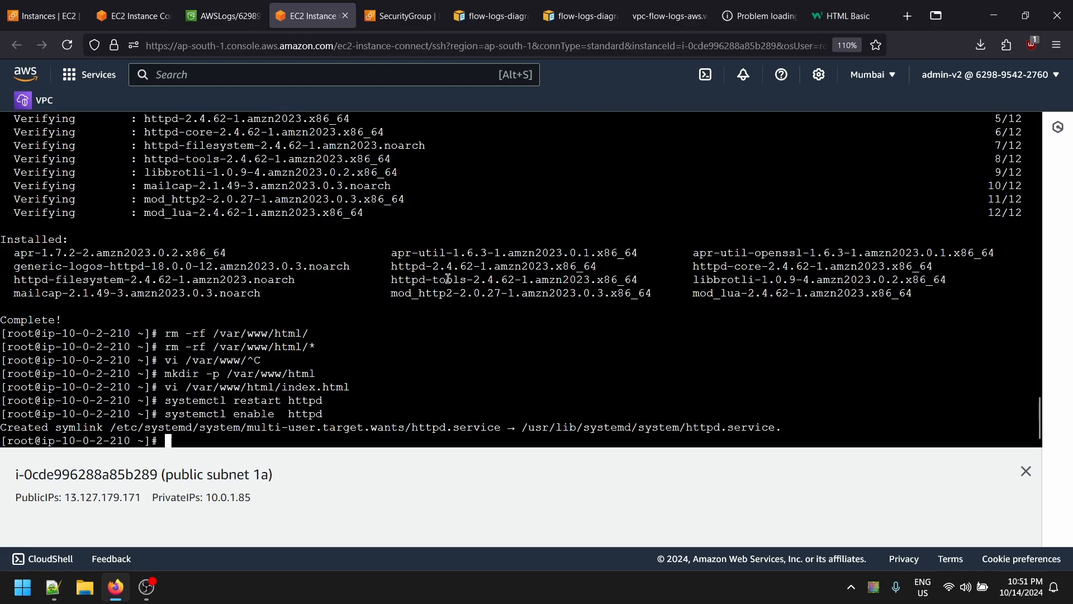
- Run 'ip a' on the private instance and copy its address 10.0.2.210
text(ipa)
key(Return)
text(ip a)
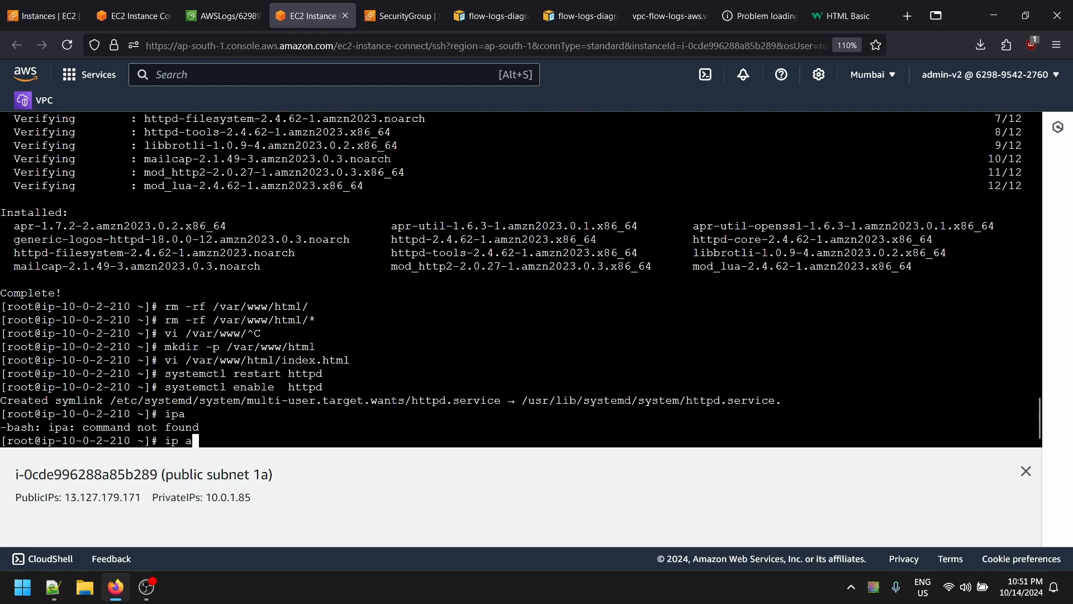
key(Return)
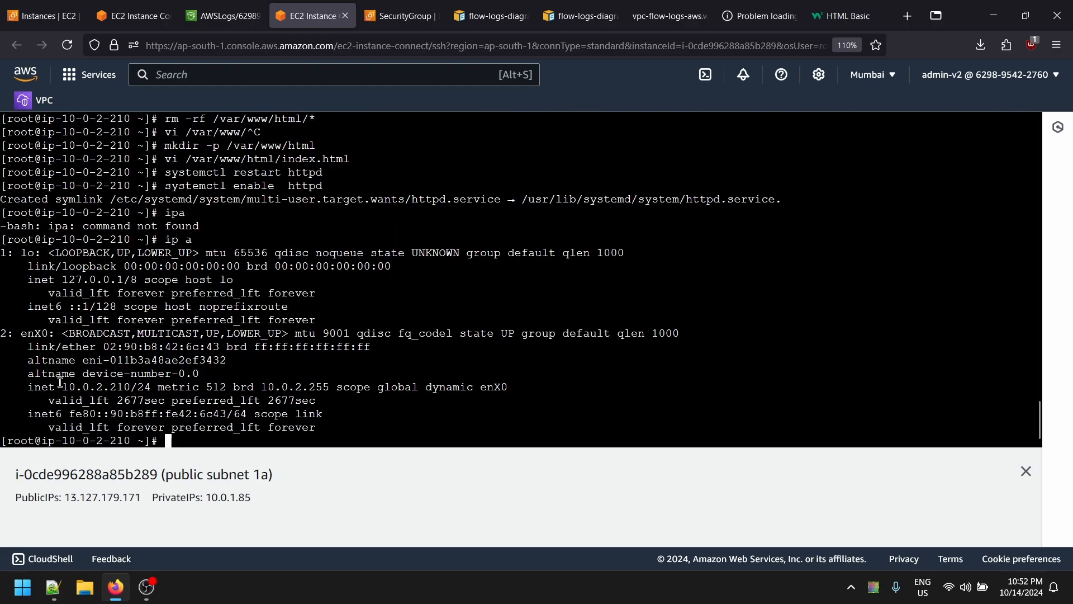
drag(61, 382, 130, 387)
right_click(130, 387)
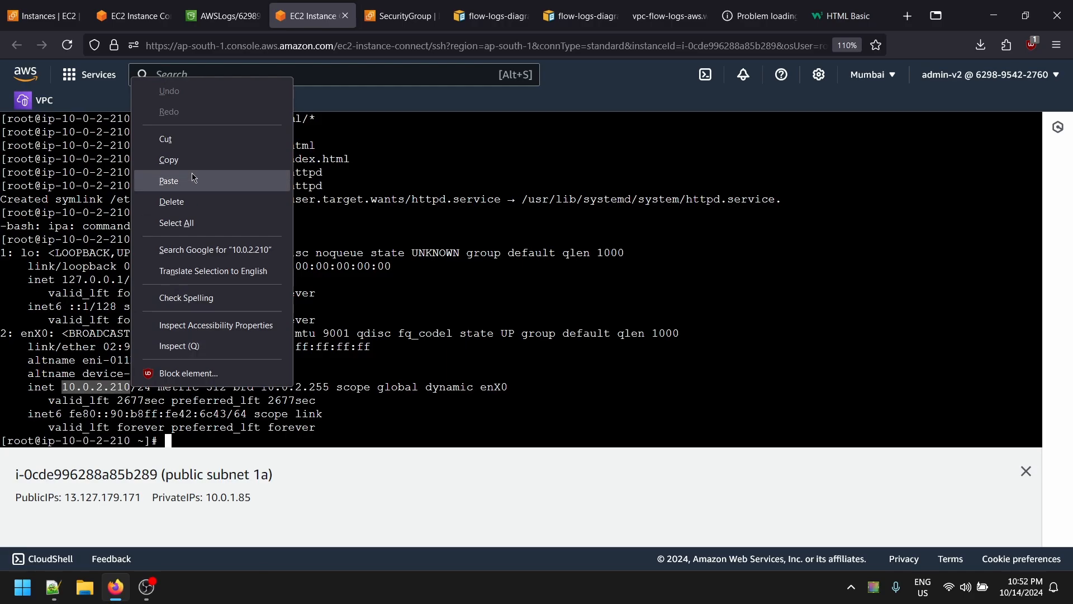
click(192, 159)
- Run 'curl 10.0.2.210' on the public instance and highlight the 'vpc flow log server' heading
click(129, 16)
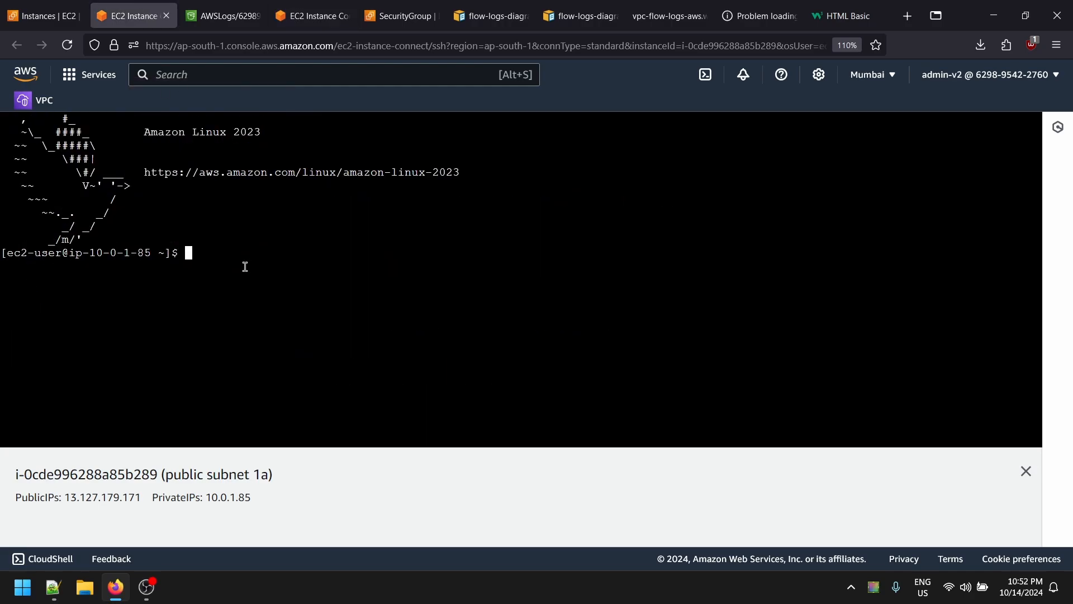
text(curl)
right_click(260, 258)
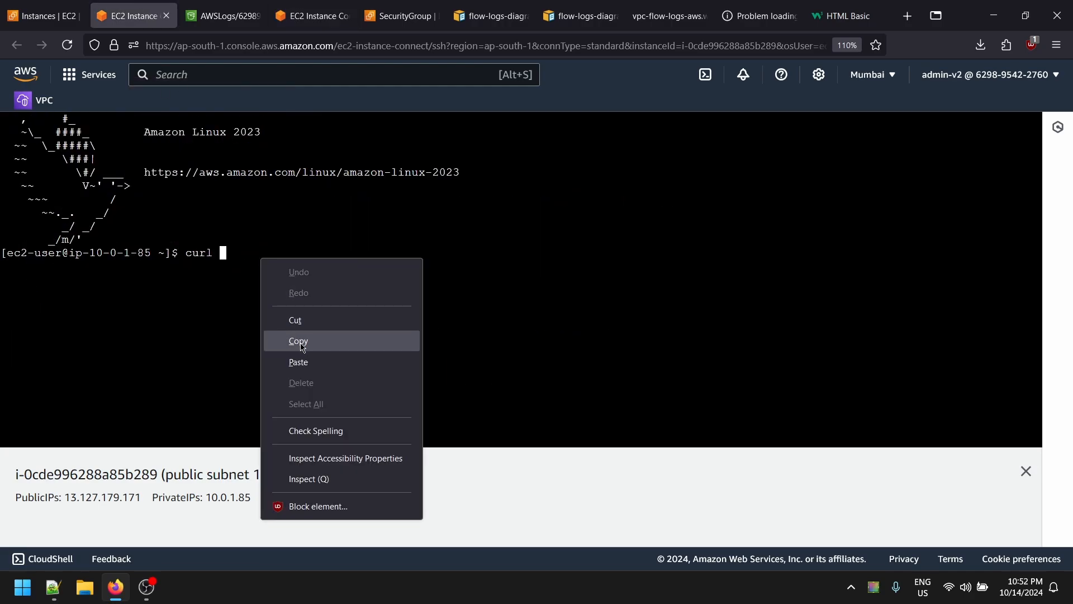
click(304, 358)
key(Return)
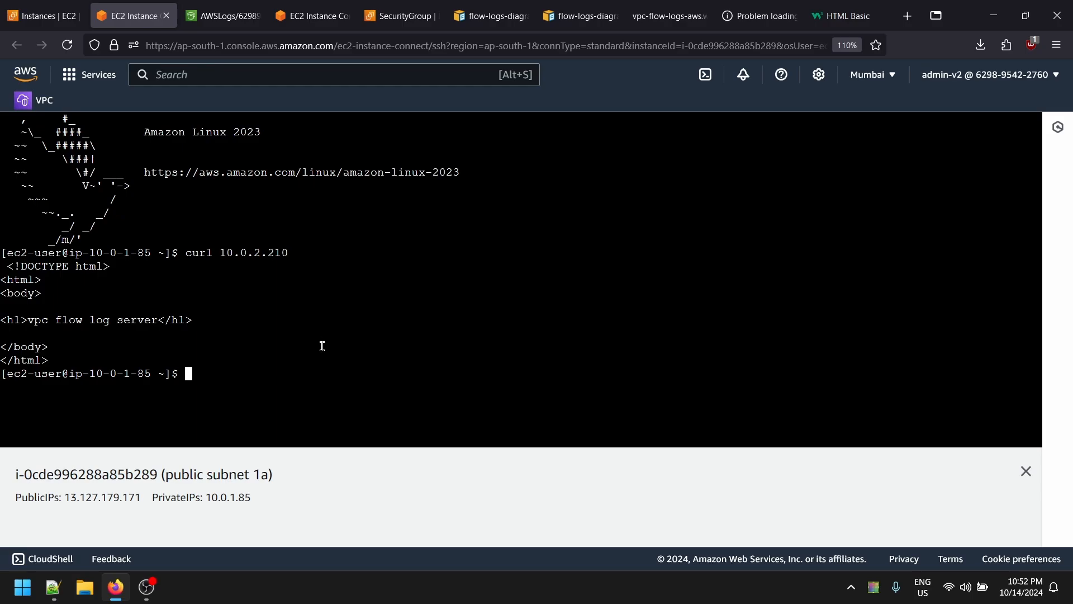
drag(196, 360, 3, 266)
click(92, 320)
drag(103, 319, 189, 334)
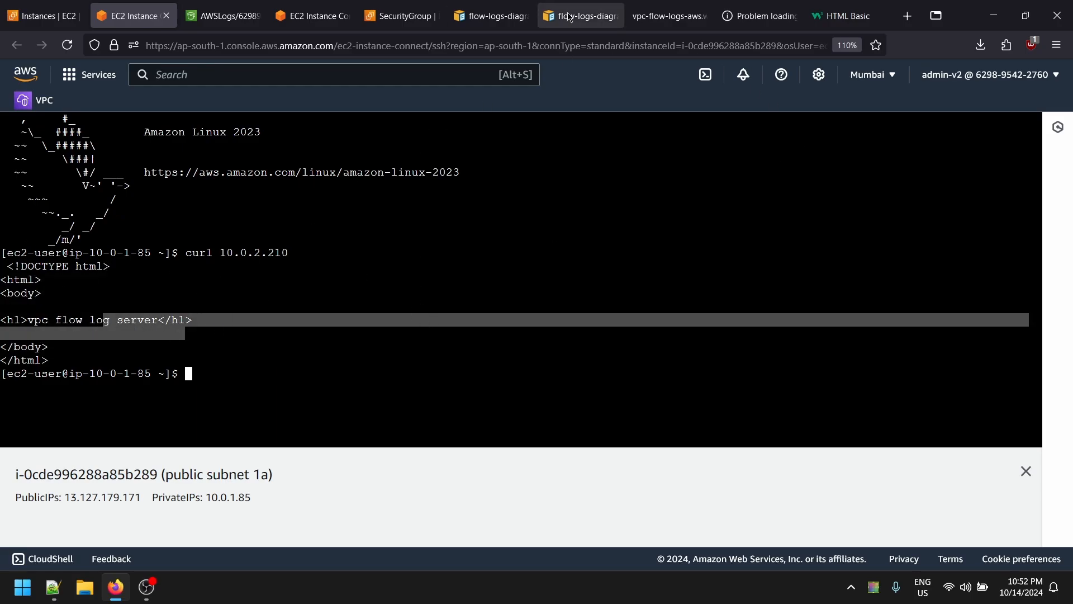
click(44, 15)
- Return to the S3 tab and open the 14/ flow-log folder
click(760, 6)
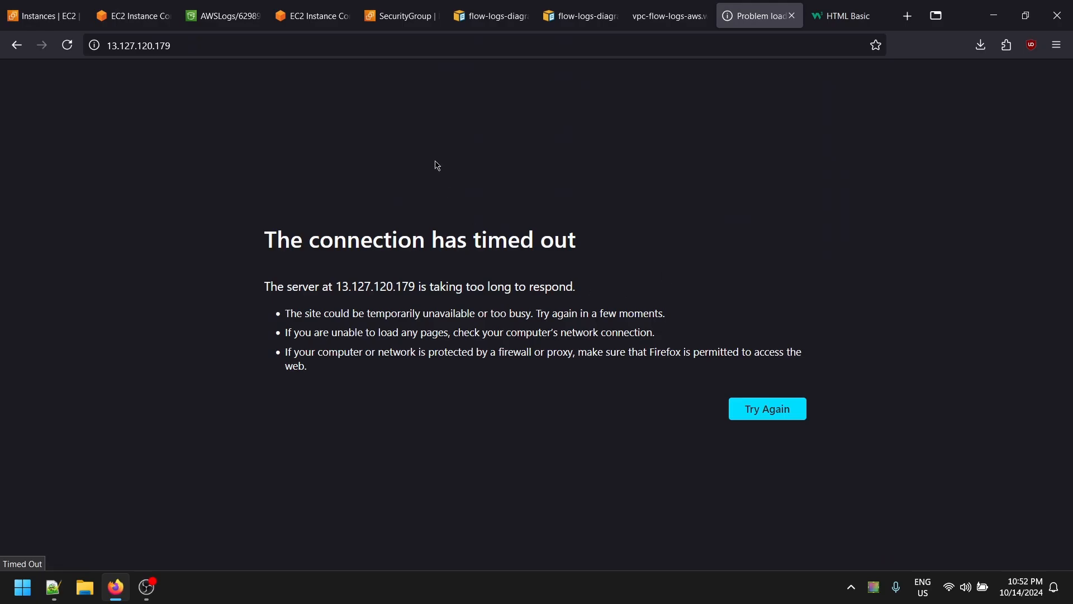
click(688, 6)
click(401, 15)
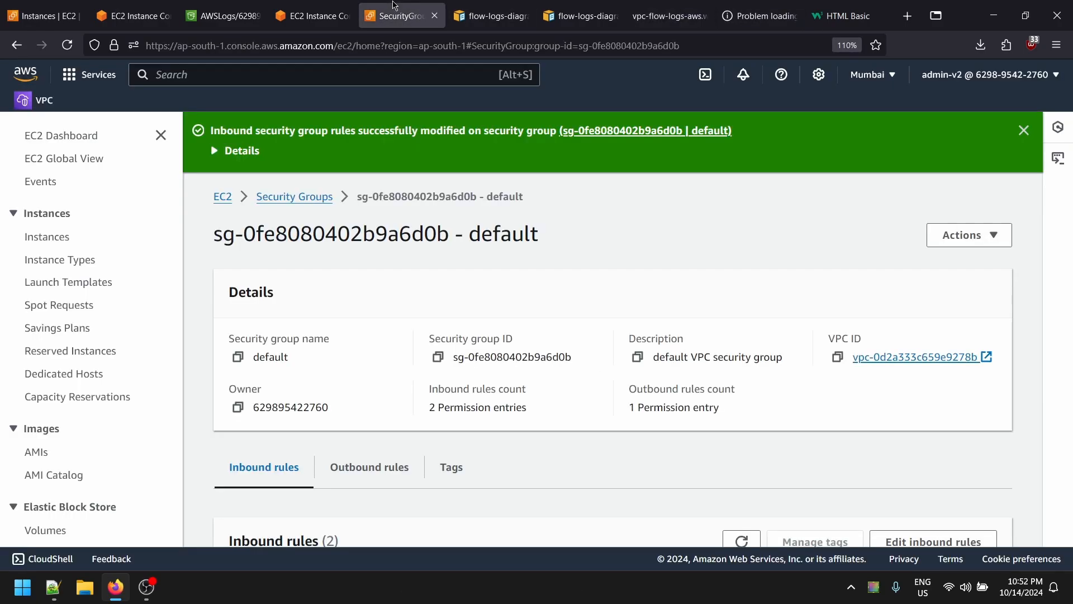
key(ctrl+shift+Tab)
key(ctrl+shift+Tab)
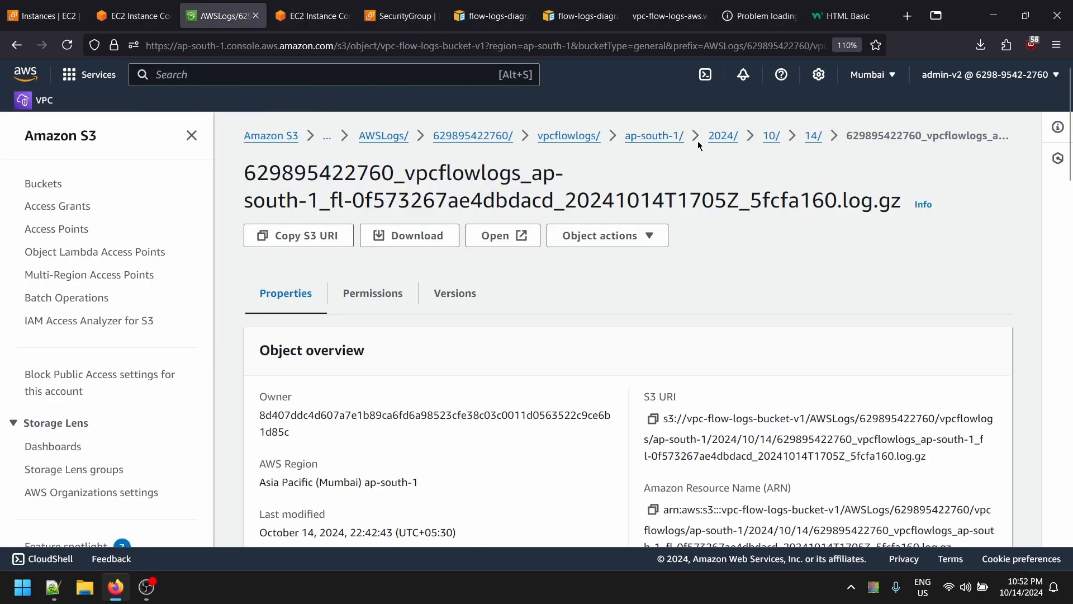
click(813, 136)
scroll(439, 391, down, 6)
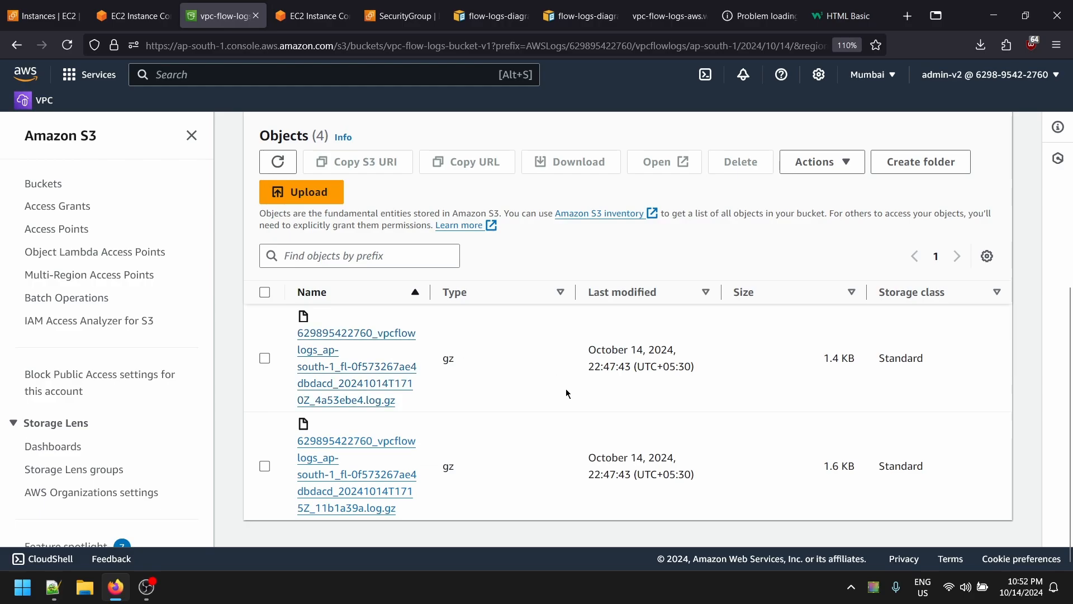
scroll(438, 436, up, 3)
scroll(438, 435, up, 3)
scroll(831, 445, down, 3)
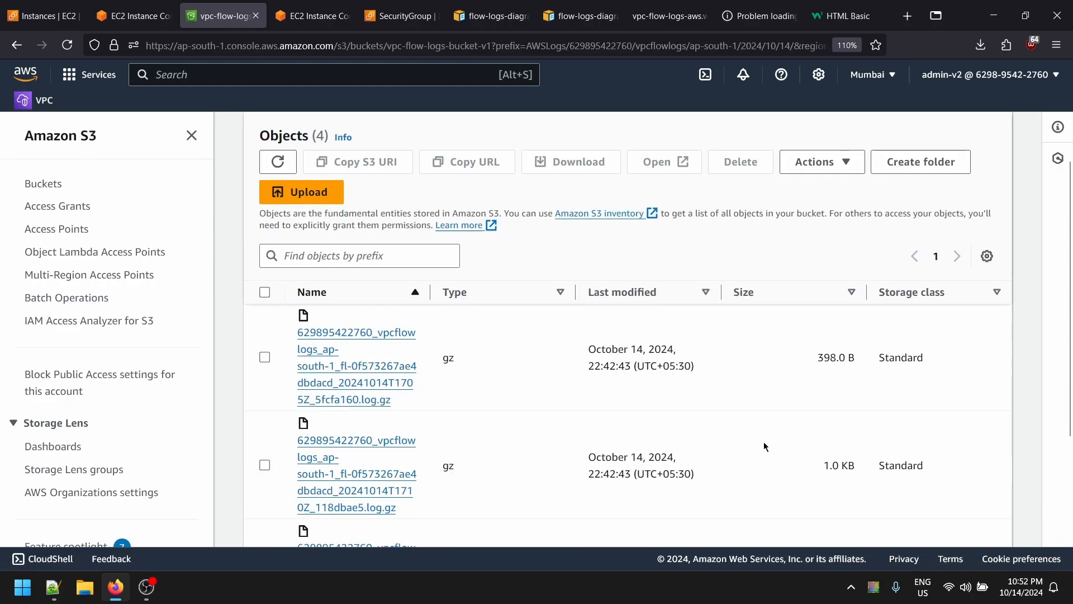
scroll(733, 404, up, 3)
scroll(699, 402, down, 3)
scroll(668, 400, up, 3)
scroll(217, 307, down, 3)
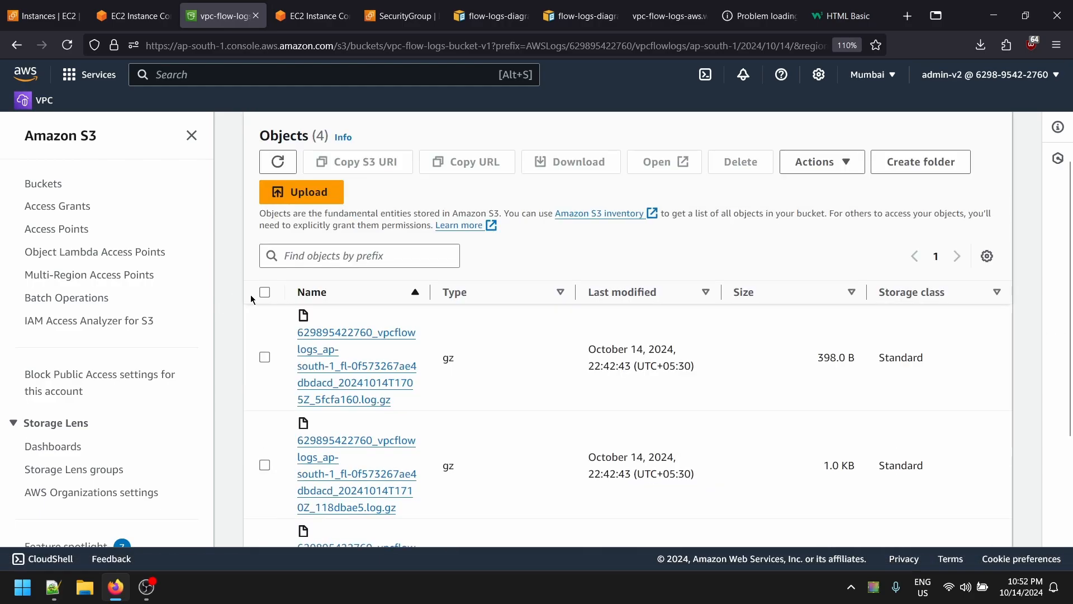
- Download the first flow-log object again, replacing the old copy, and open its text file
click(335, 383)
click(503, 235)
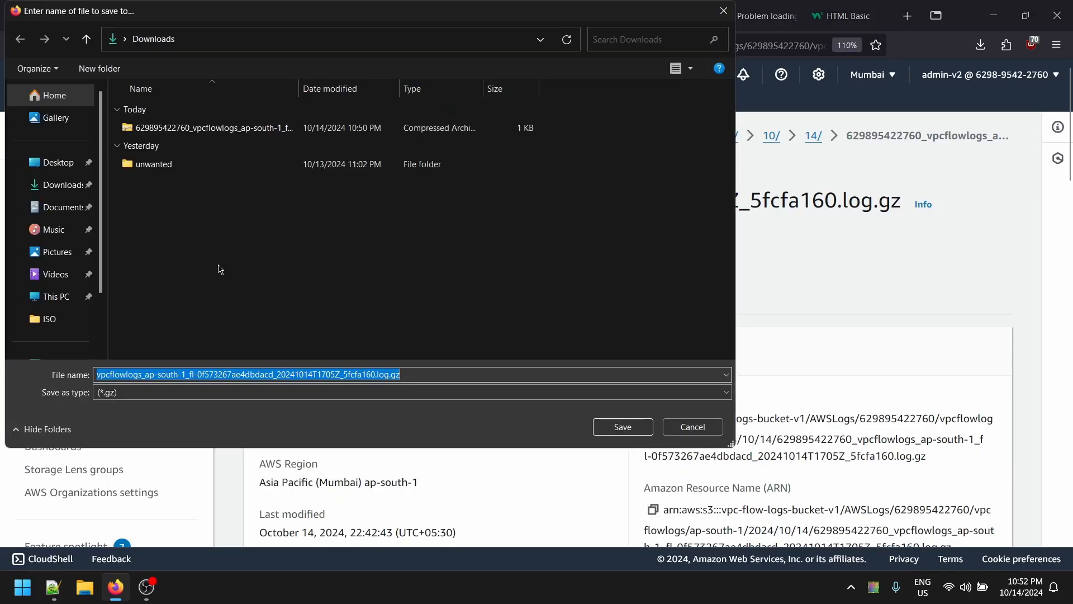
click(637, 427)
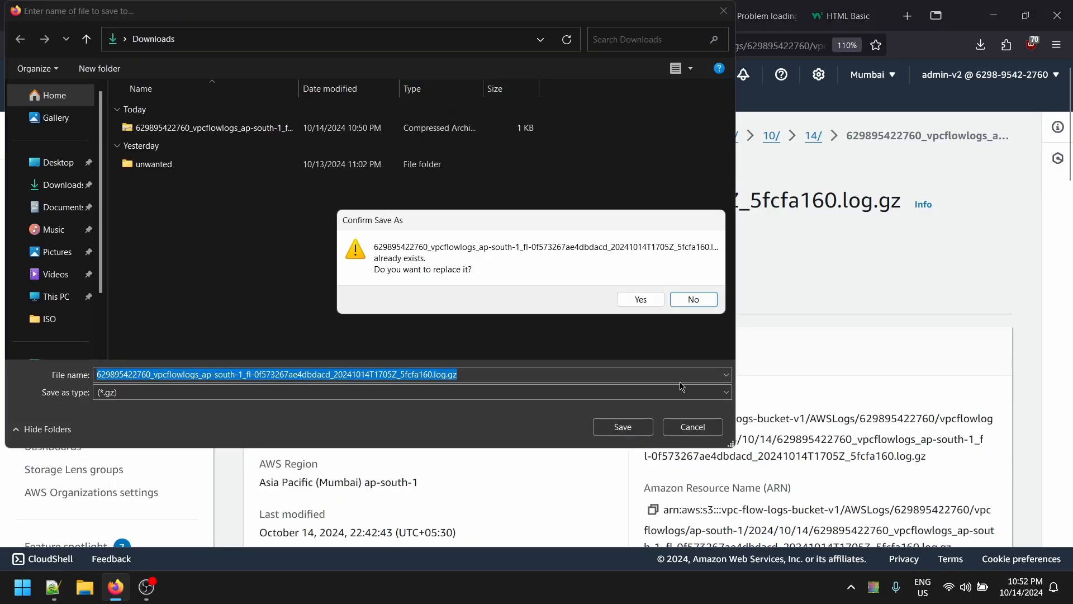
click(648, 299)
click(980, 44)
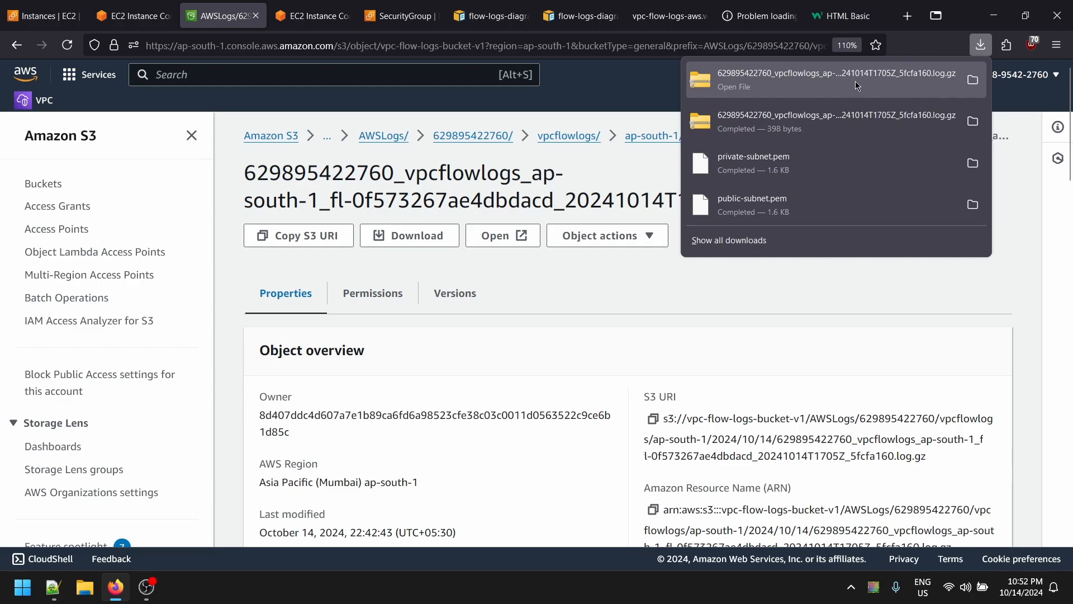
click(871, 75)
double_click(212, 126)
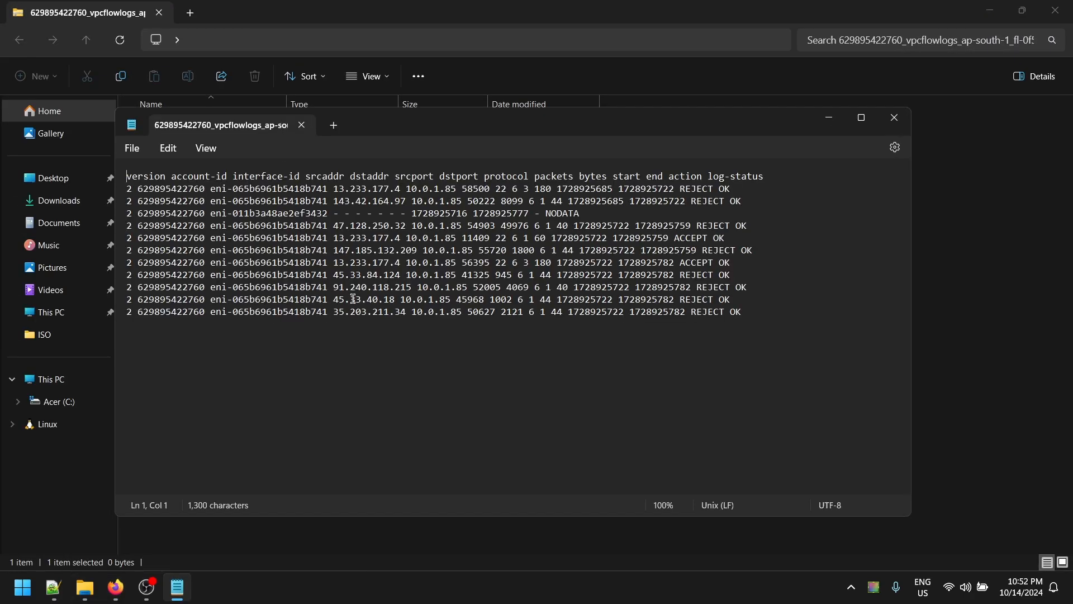
- Select the flow log records in Notepad, then close Notepad and the archive's folder window
scroll(663, 280, up, 3)
scroll(642, 296, down, 2)
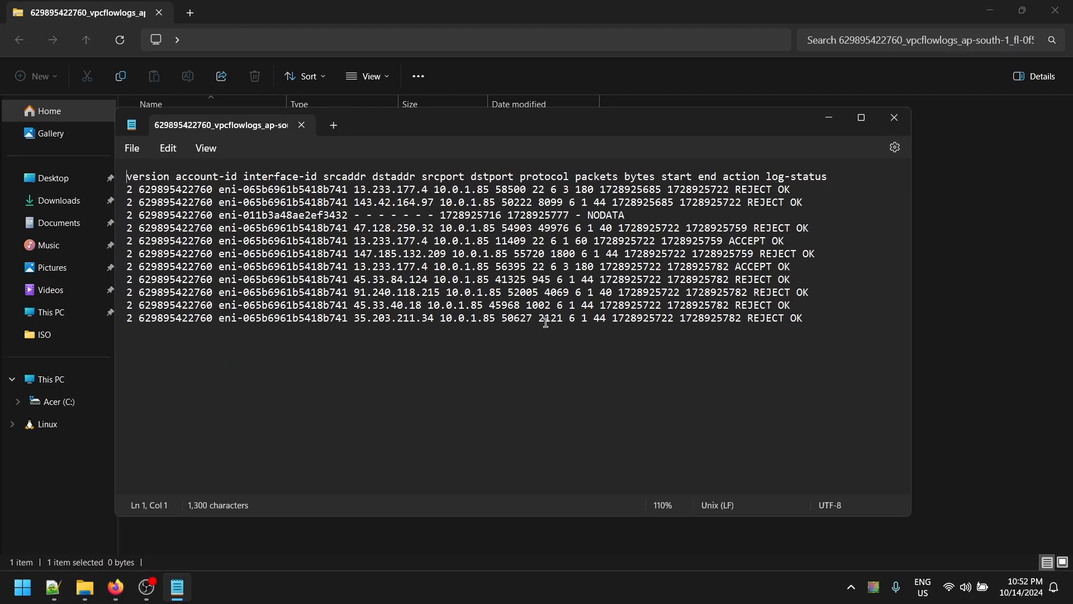
scroll(572, 334, up, 1)
drag(268, 191, 615, 343)
click(617, 356)
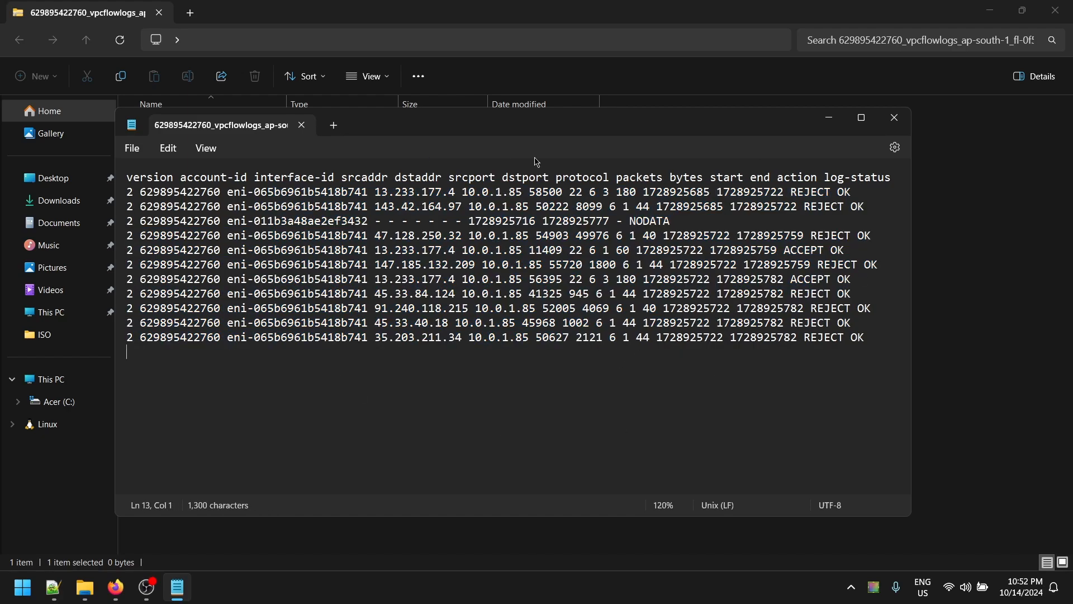
click(884, 126)
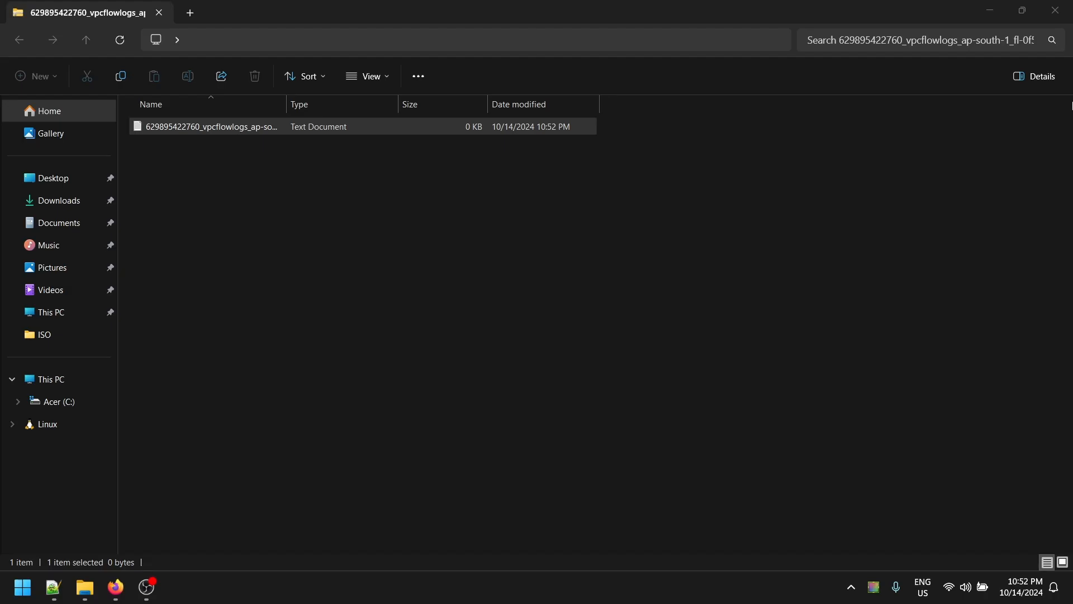
click(1060, 8)
- Climb the S3 breadcrumbs via AWSLogs/ to vpc-flow-logs-bucket-v1, then return to the EC2 Instances tab
click(49, 11)
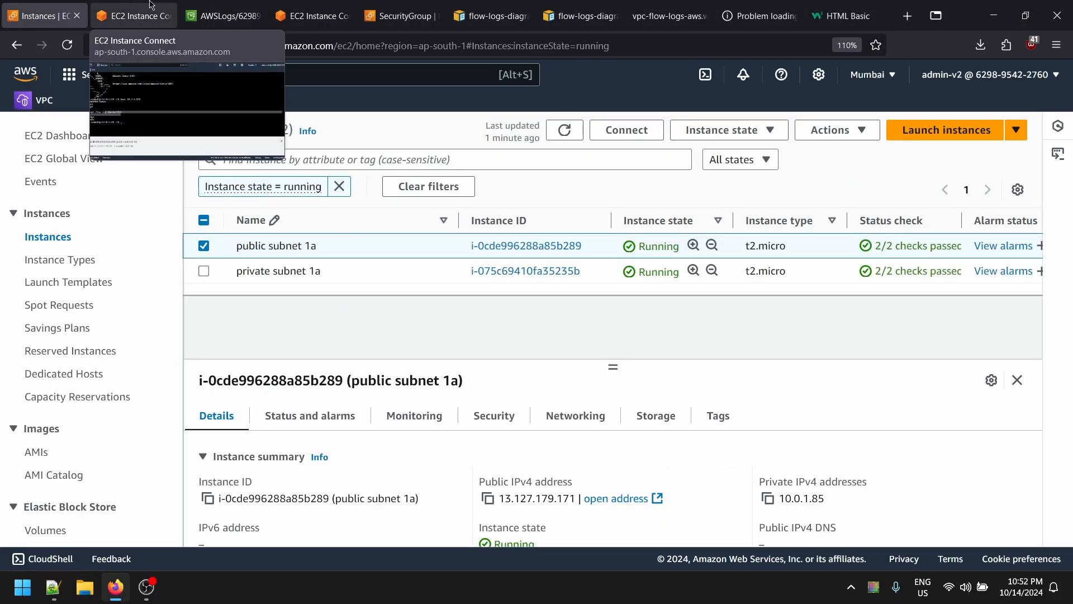
click(150, 5)
key(alt+Tab)
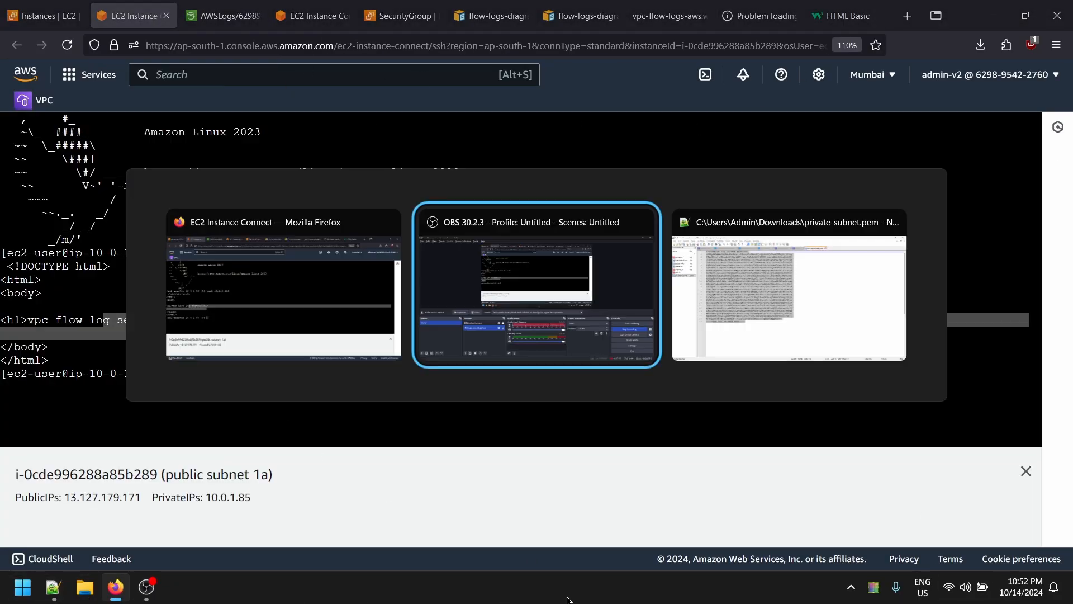
key(alt+Tab)
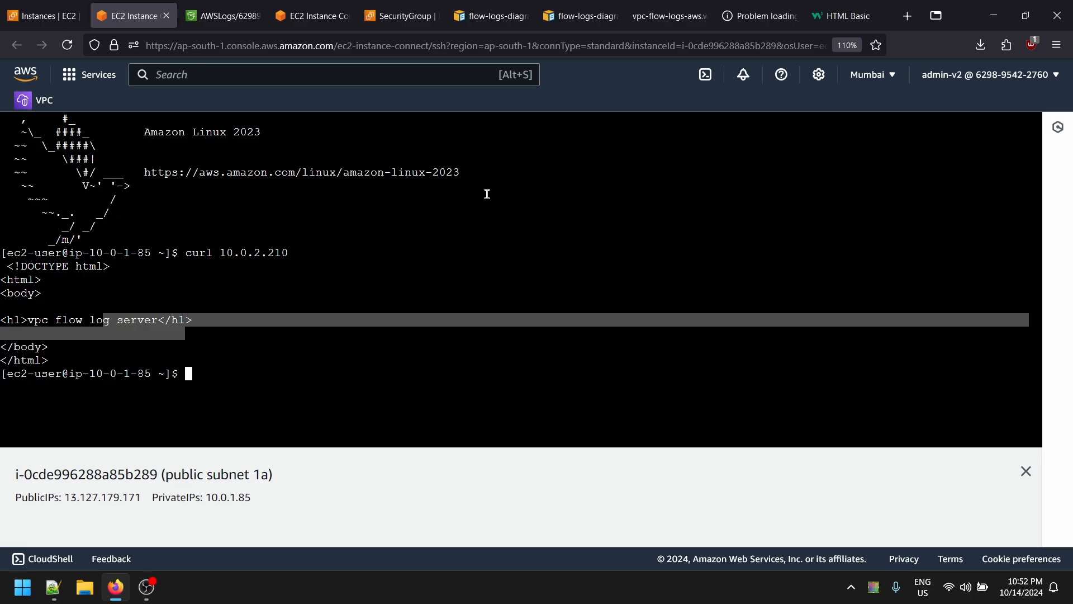
click(45, 16)
click(173, 6)
click(223, 16)
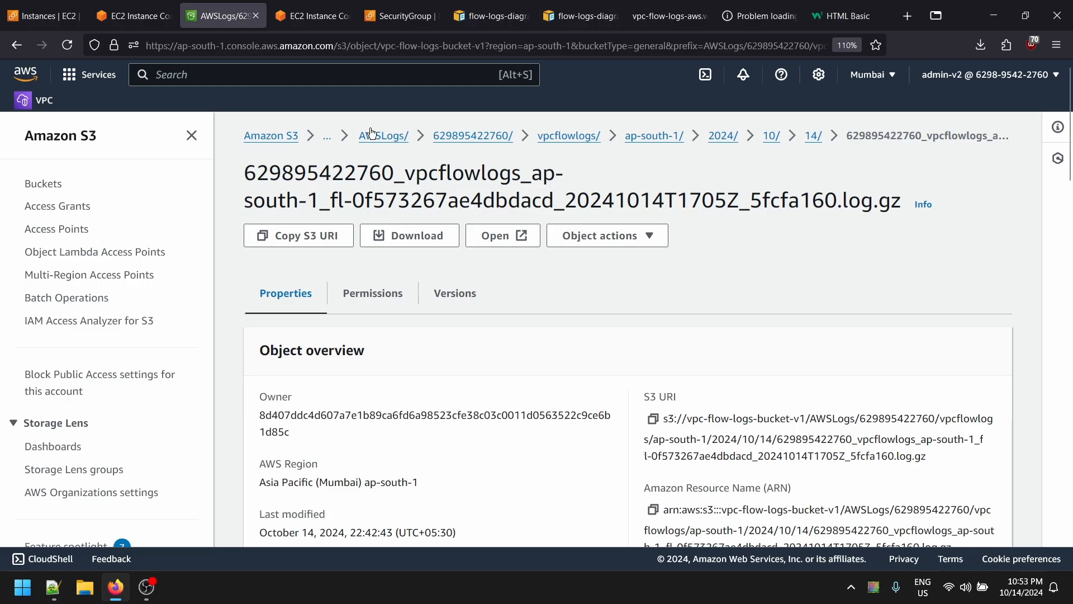
click(399, 147)
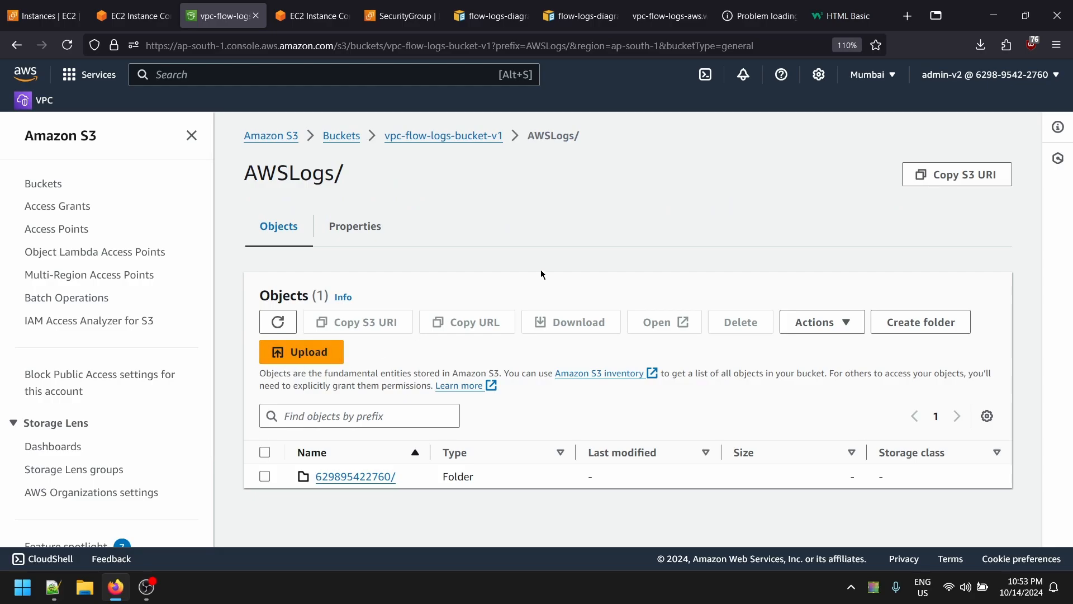
click(419, 137)
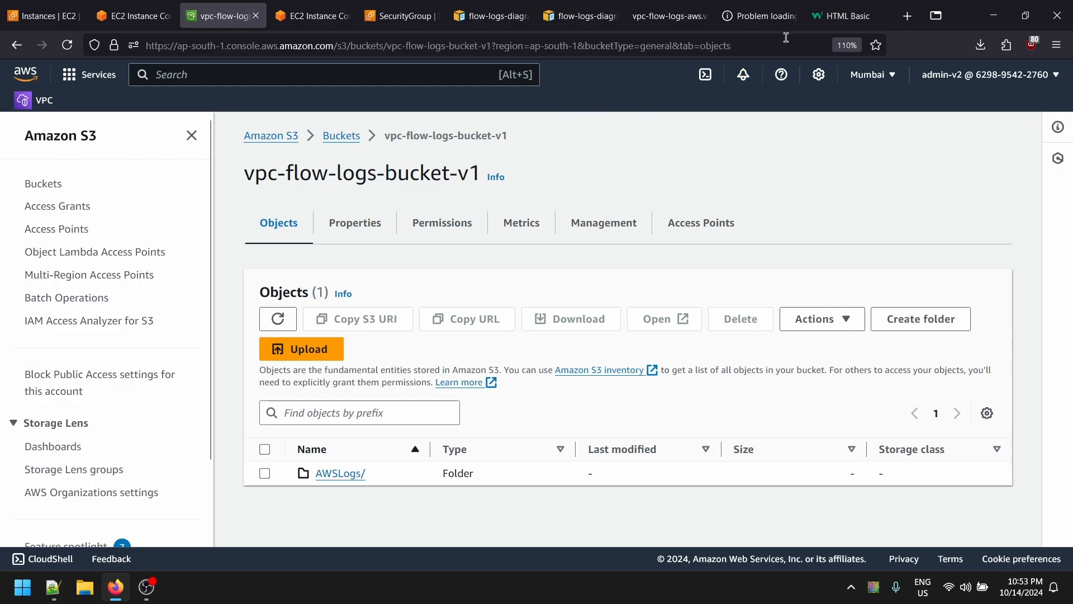
click(163, 5)
key(ctrl+Page_Up)
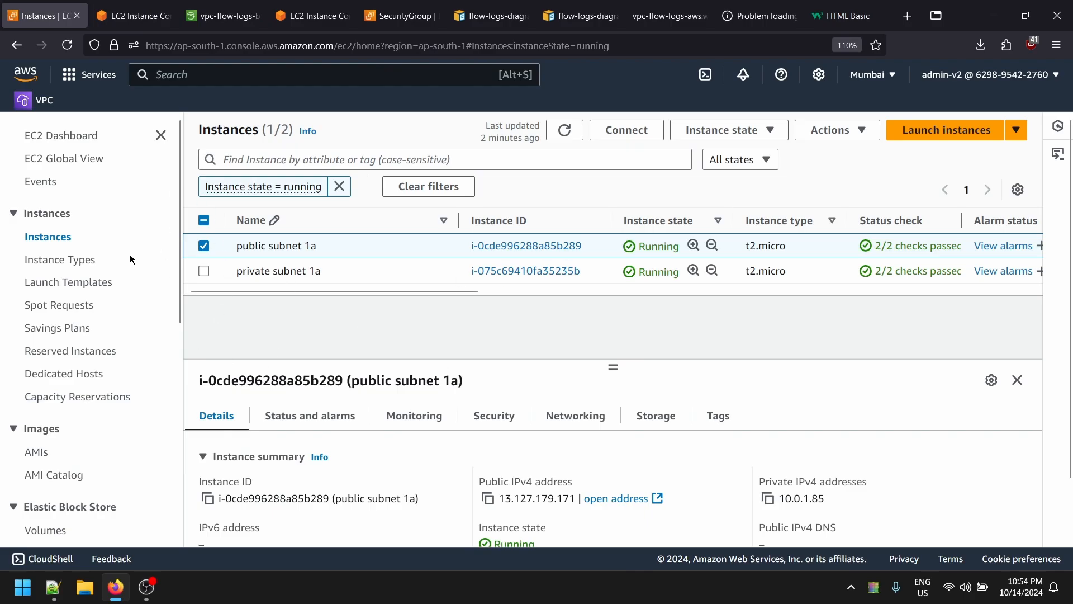
- Select both subnet 1a instances and terminate them, then switch to the vpc-flow-logs-bucket-v1 tab
click(204, 220)
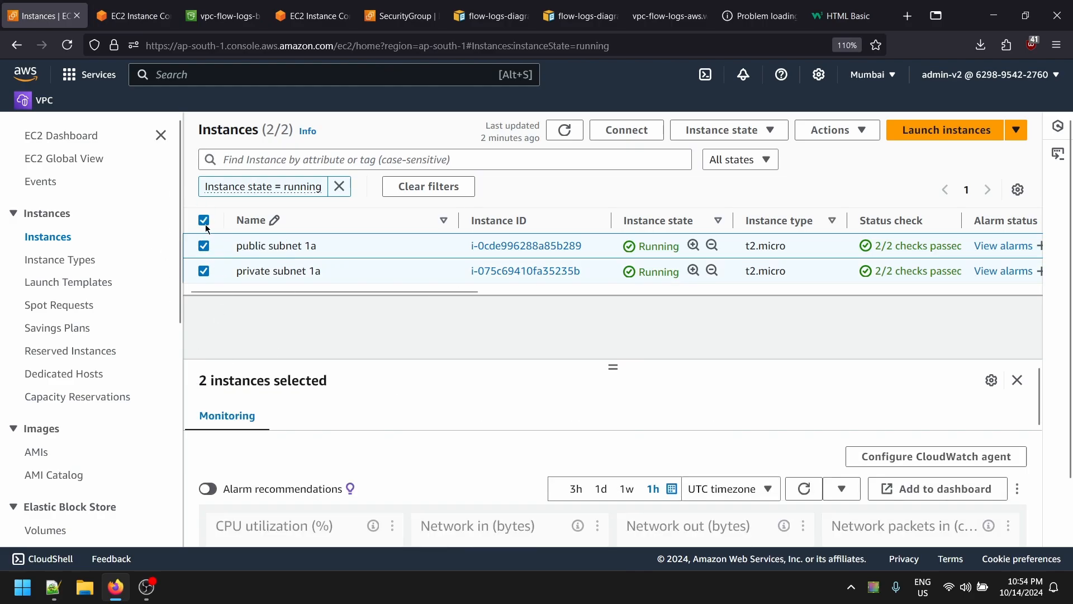
click(761, 134)
click(737, 252)
click(863, 473)
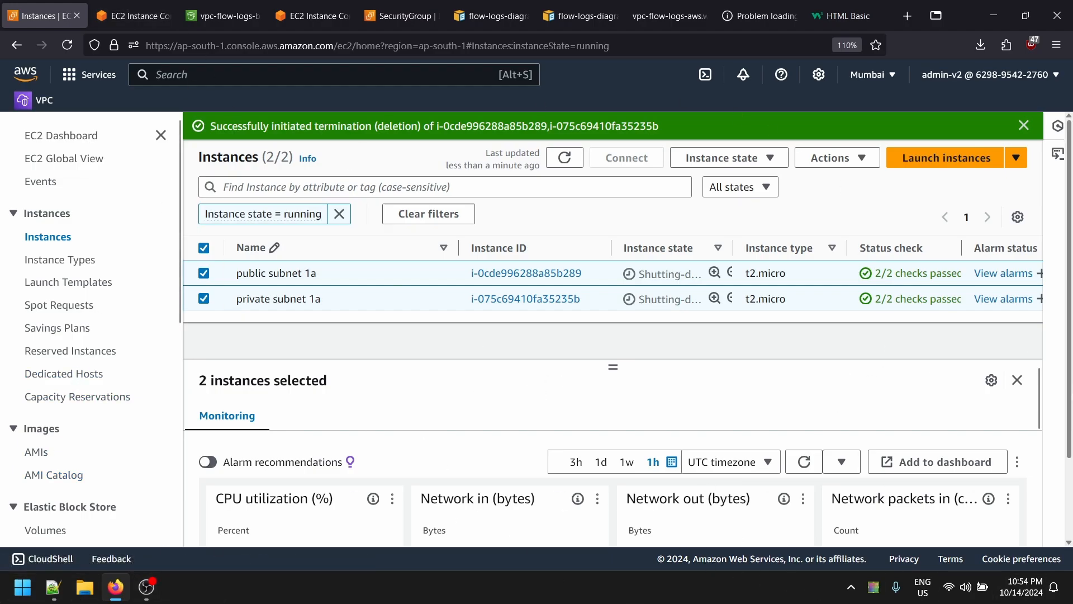
click(223, 15)
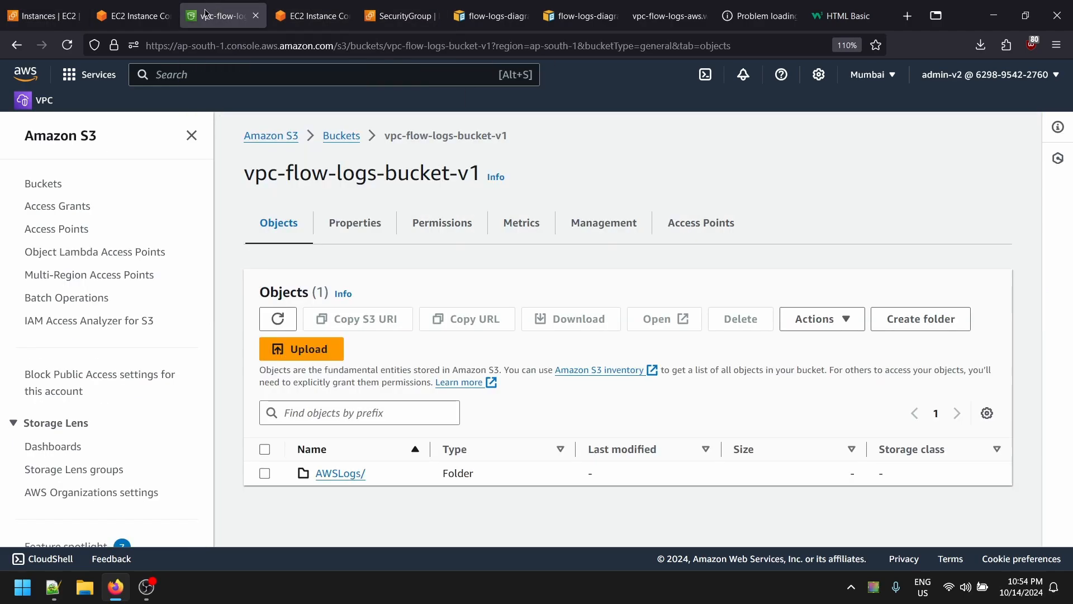